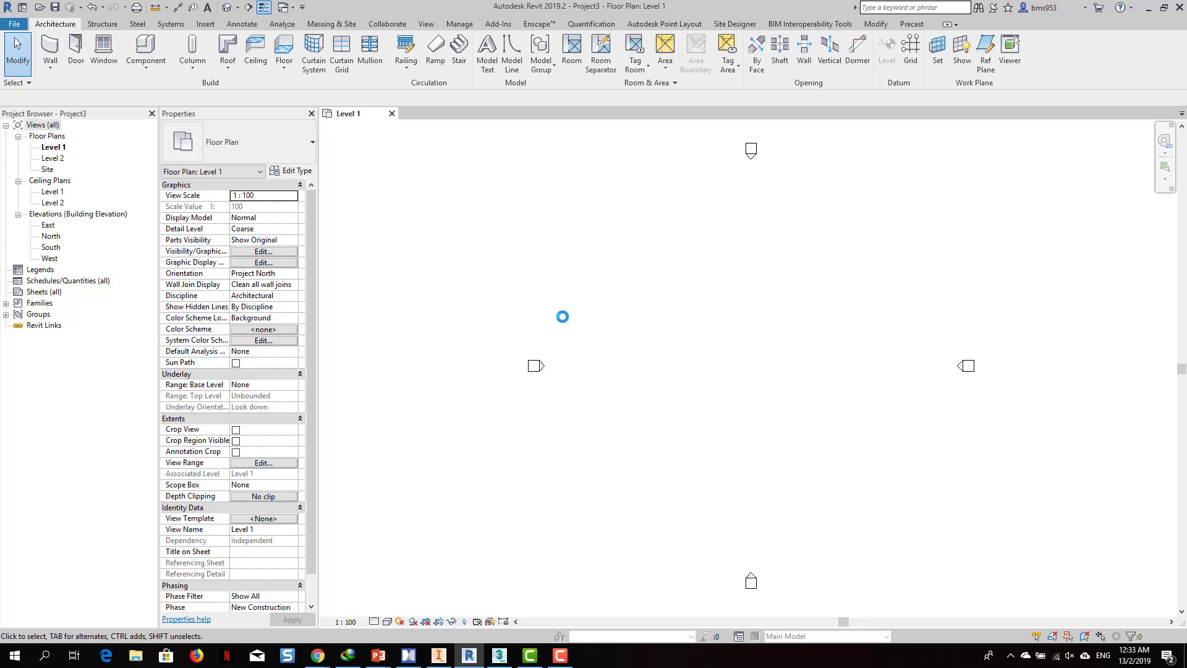
Draw five parallel vertical grid lines, 1 to 5, with the first four spaced about 900, 3700 and 5300 apart.
left_click(911, 51)
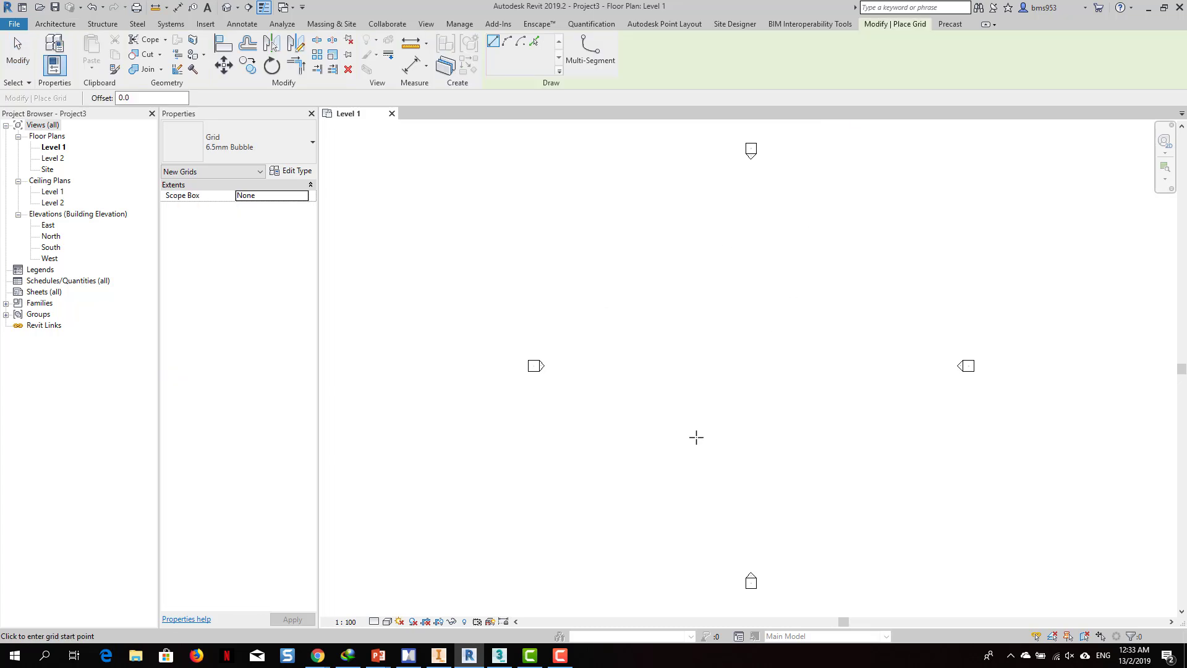
left_click(662, 470)
left_click(683, 297)
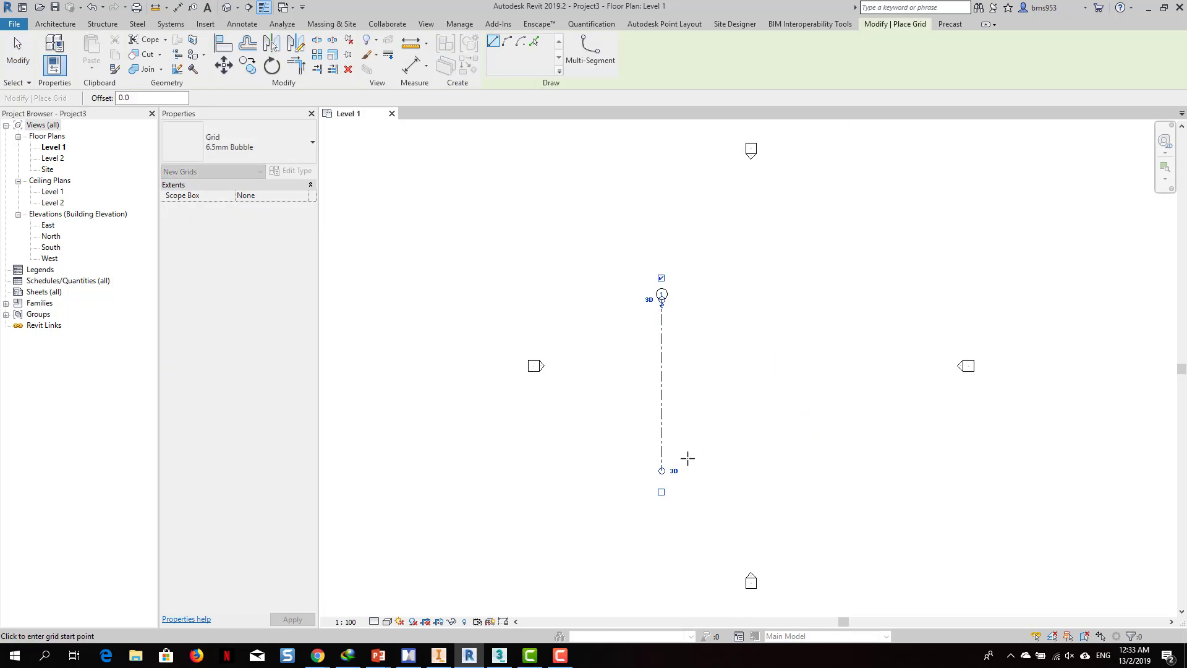
scroll(668, 469, "up", 2)
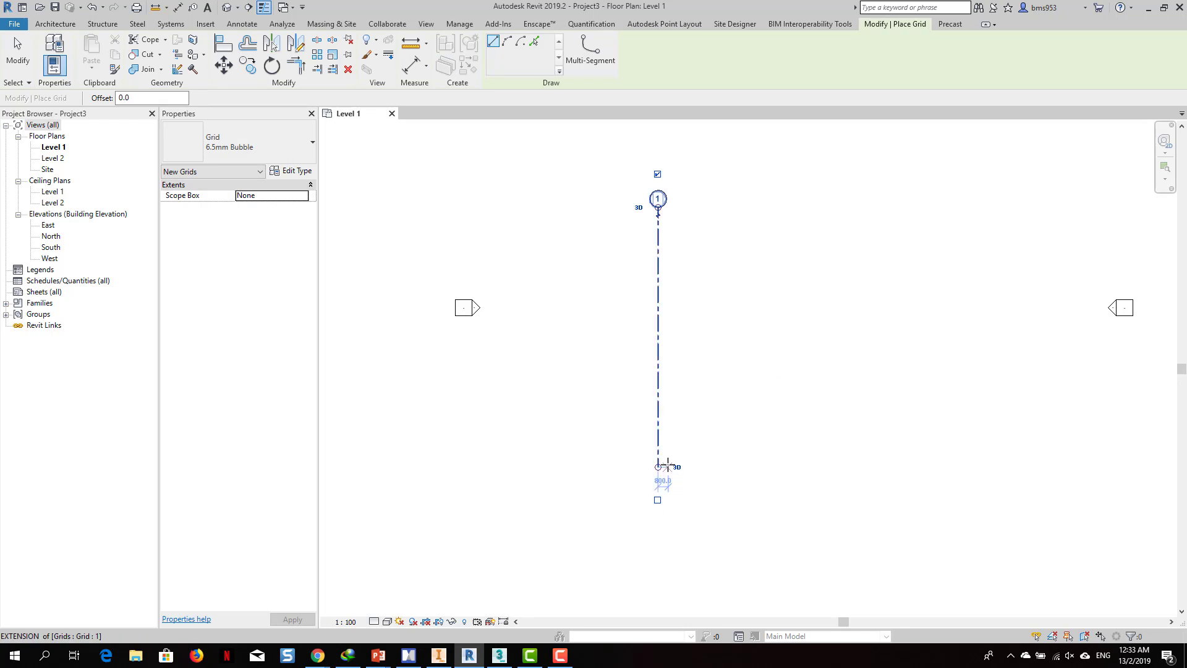
left_click(669, 467)
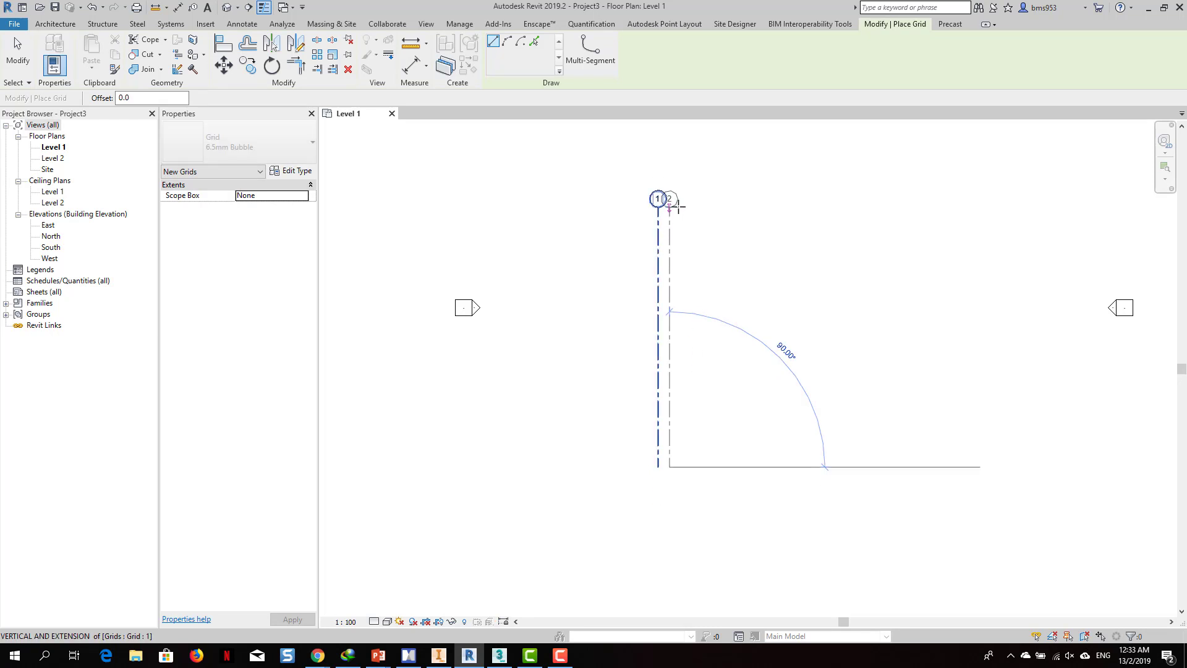
left_click(679, 206)
left_click(718, 467)
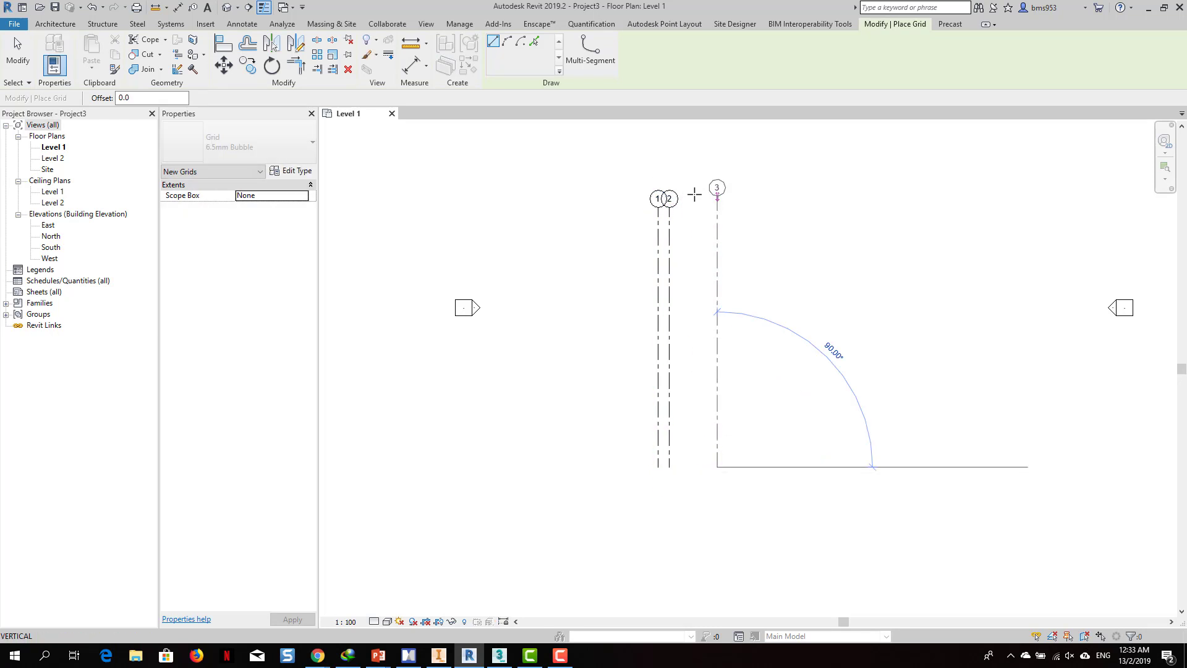
left_click(705, 204)
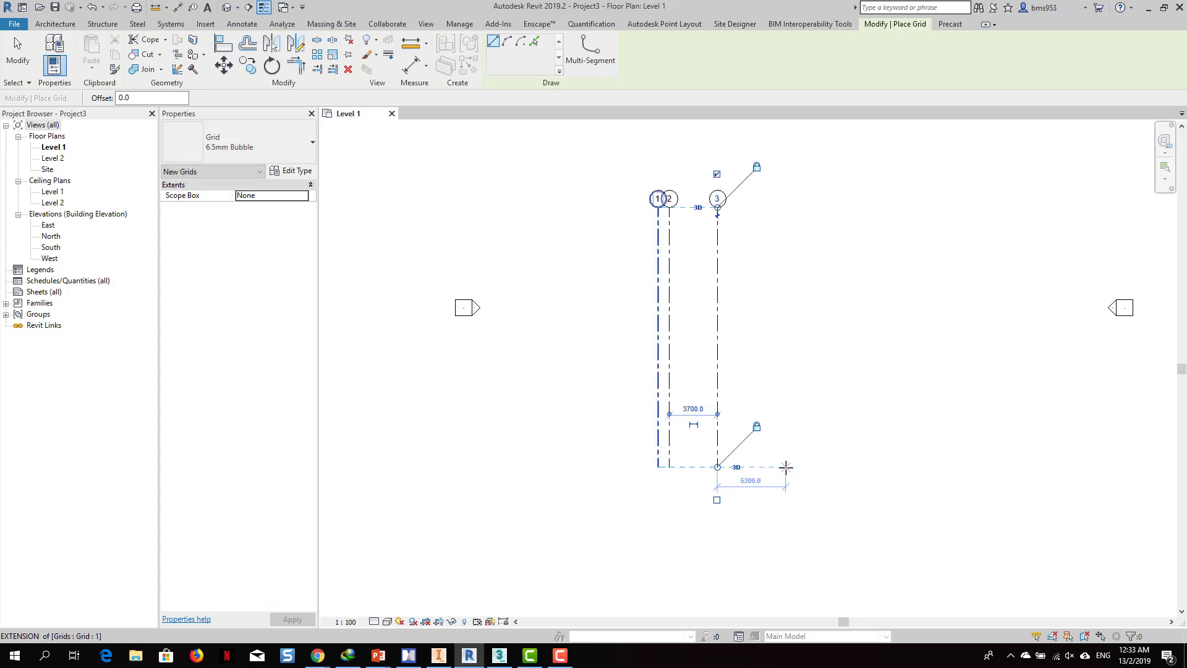
left_click(786, 467)
left_click(785, 206)
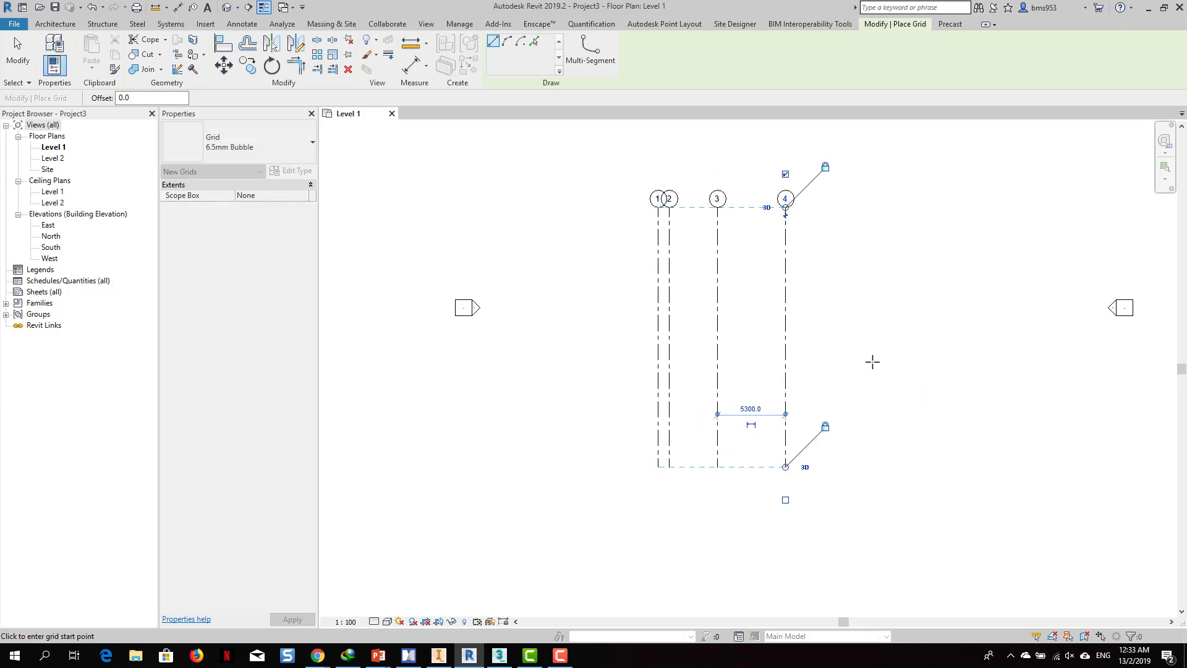
left_click(842, 467)
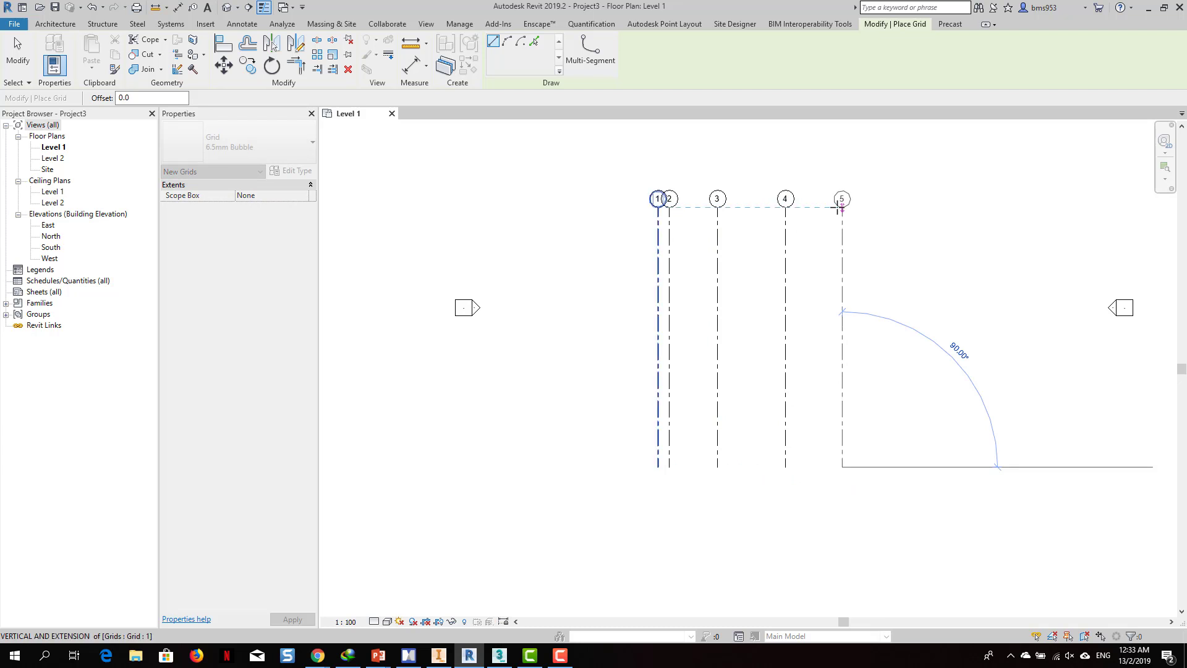
left_click(841, 206)
Draw four horizontal grid lines, A to D, across the vertical grids with aligned ends, placing D about 3600 below C.
left_click(903, 253)
left_click(628, 253)
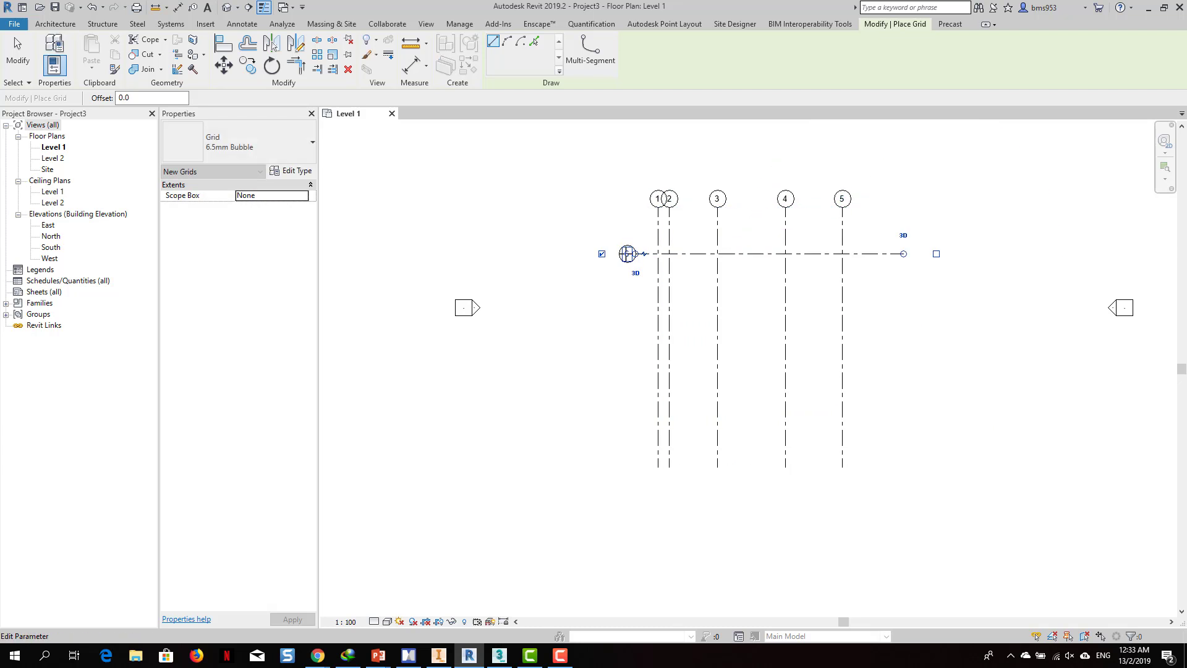
left_click(904, 311)
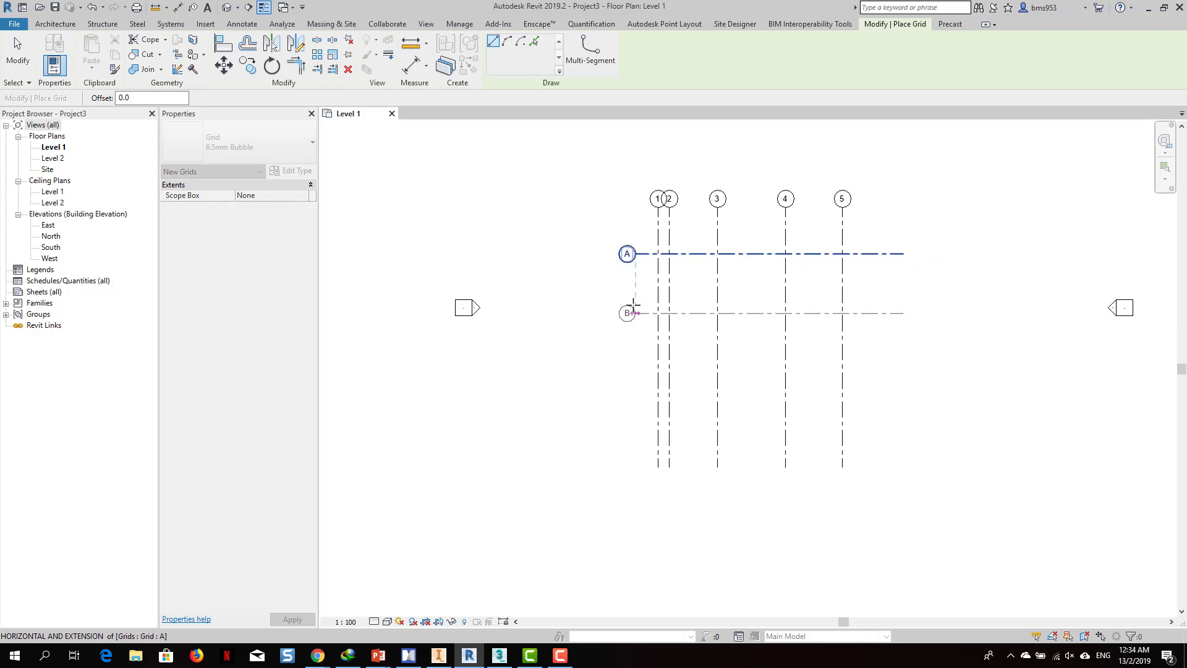
left_click(634, 306)
left_click(902, 375)
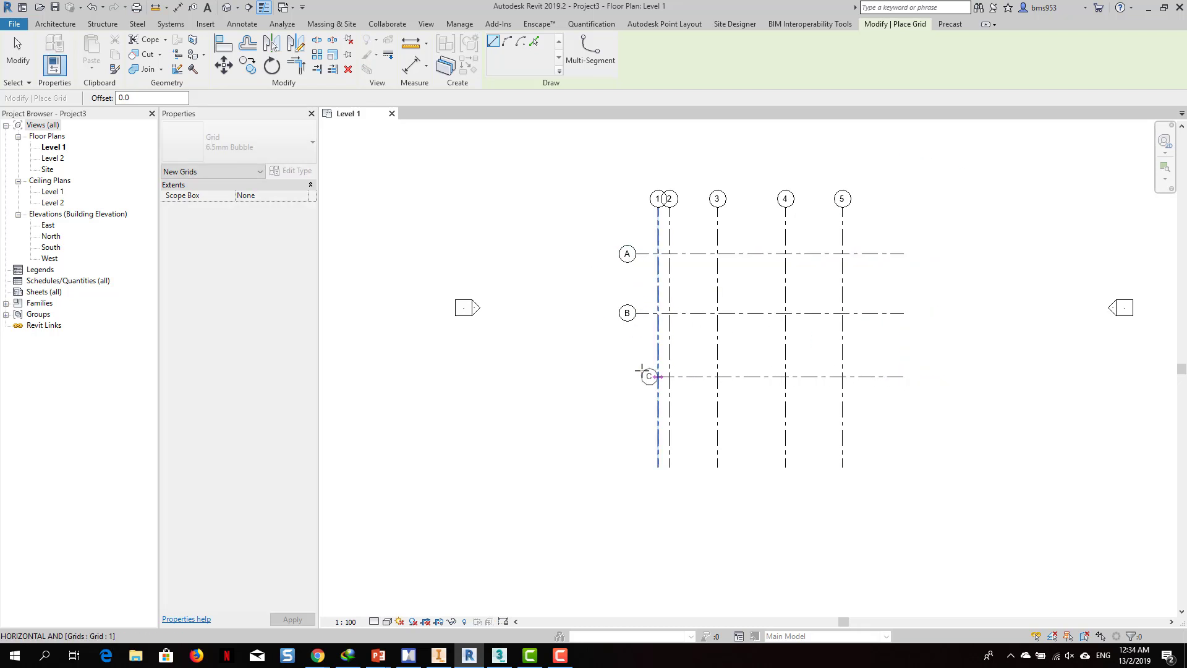
left_click(634, 375)
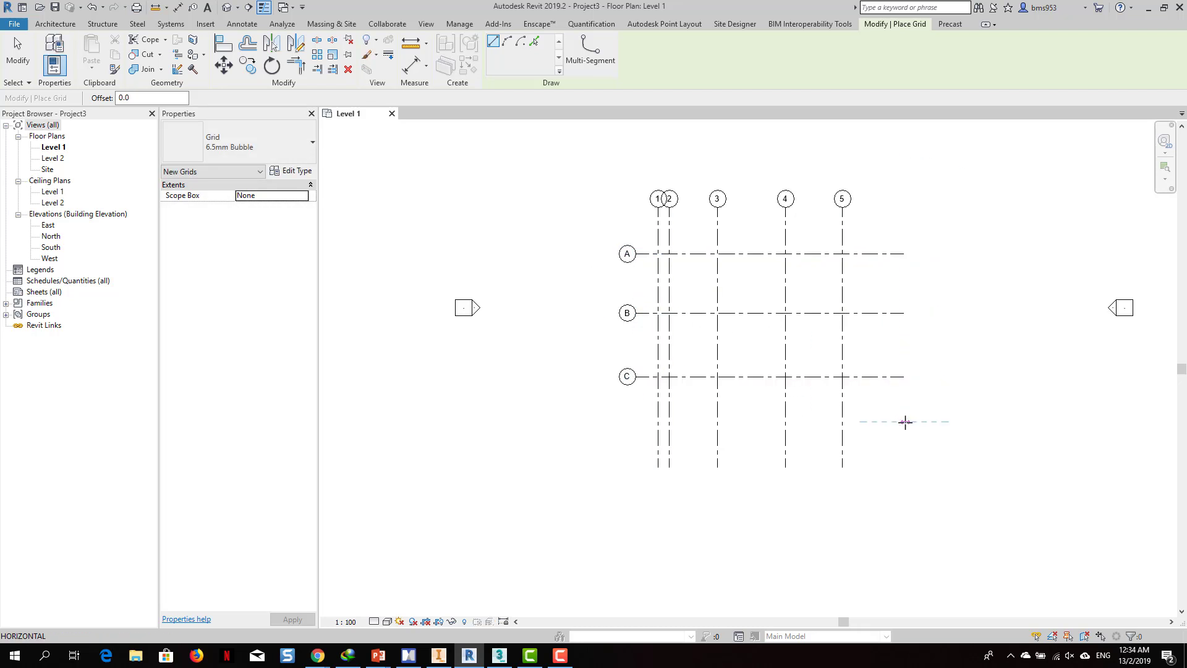
left_click(905, 422)
left_click(634, 421)
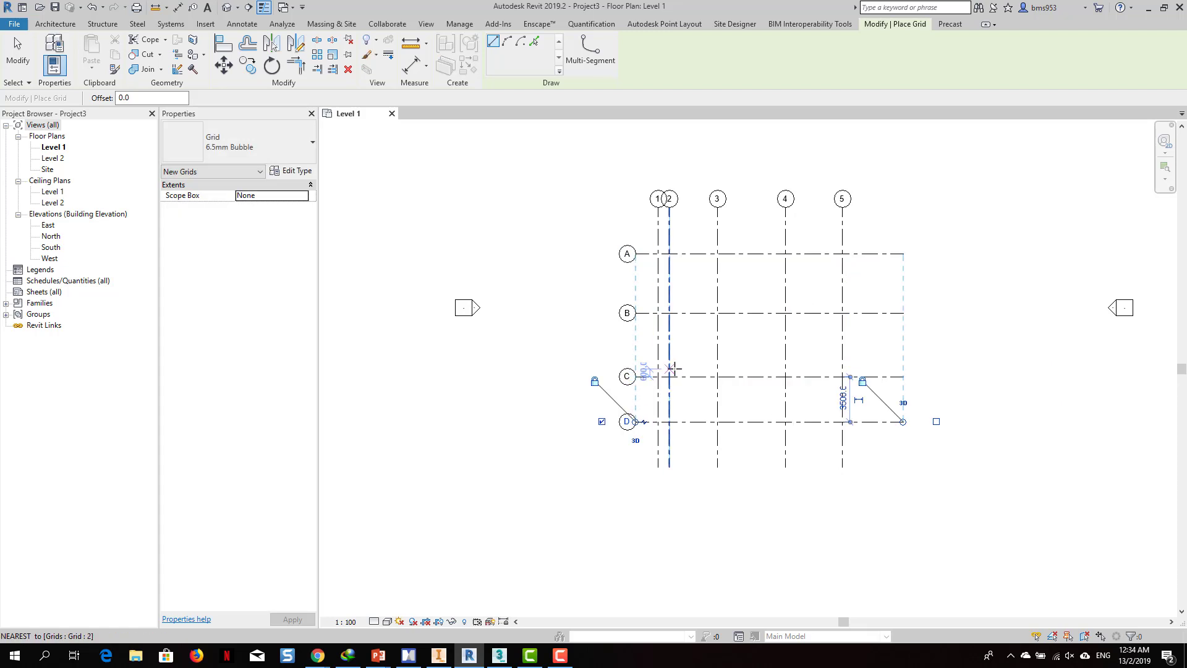
key("Escape")
key("Escape")
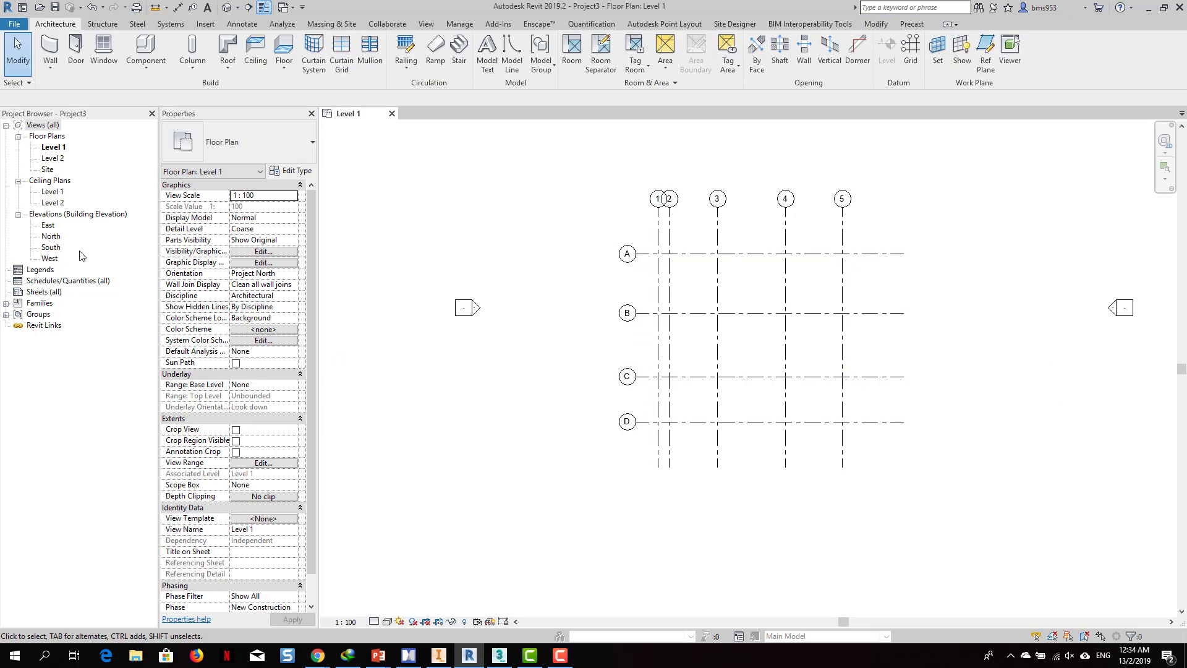
Open the North elevation view to work on the building levels.
double_click(52, 237)
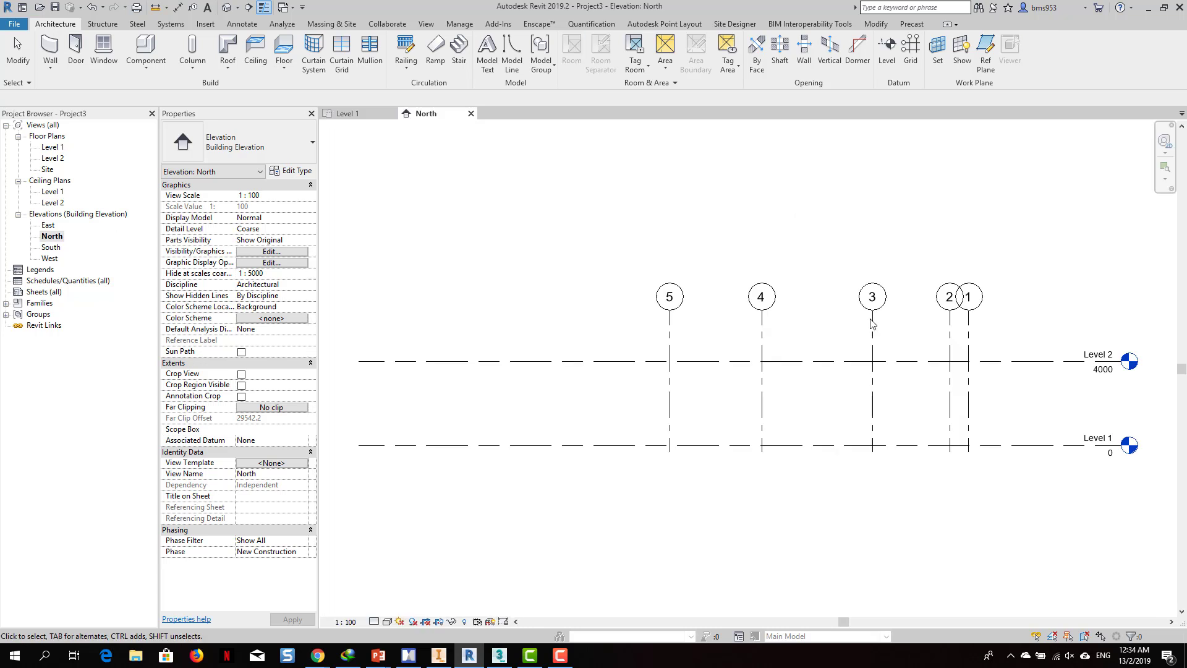
scroll(928, 328, "down", 2)
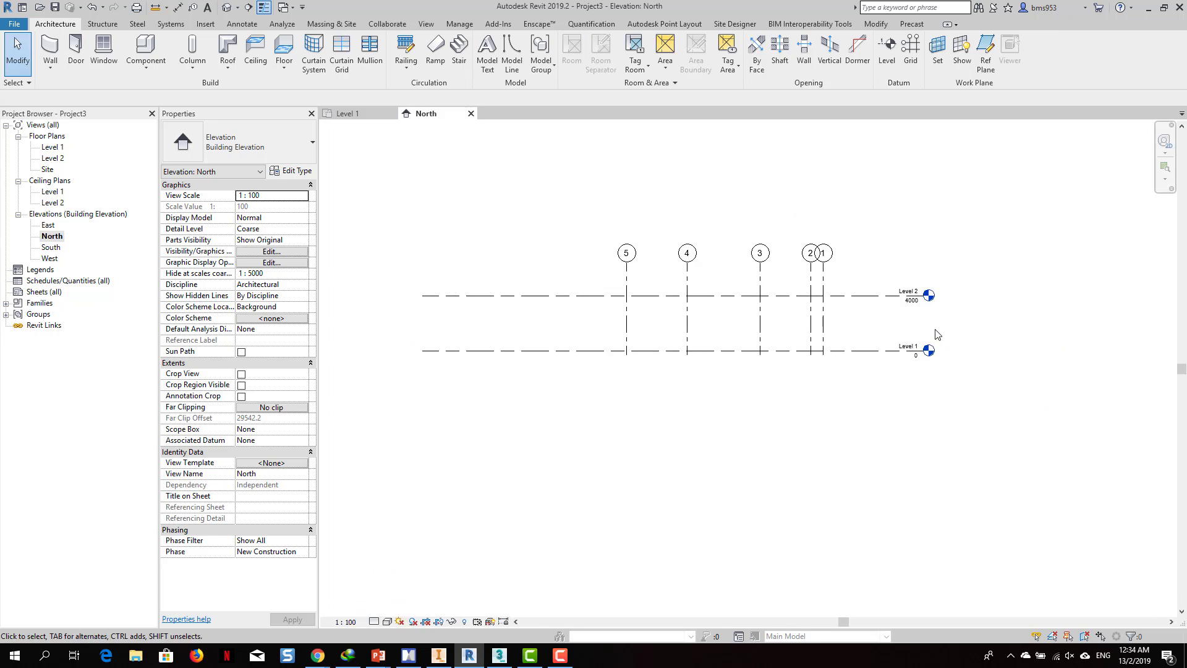
scroll(936, 335, "up", 2)
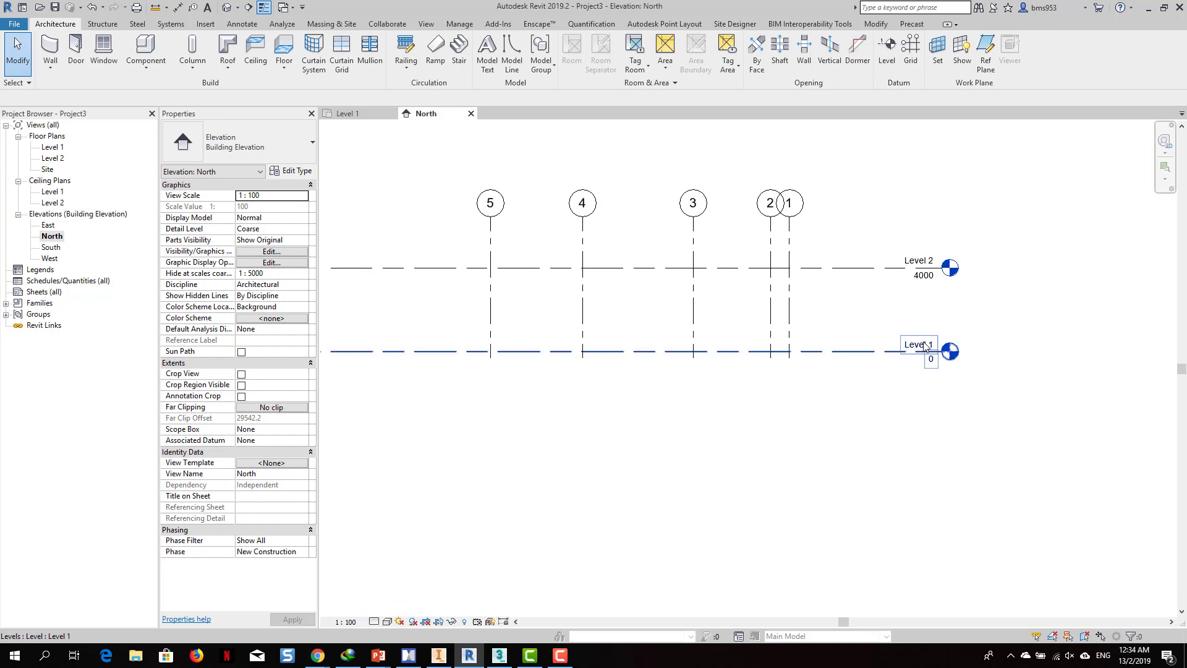
left_click(924, 344)
left_click(926, 353)
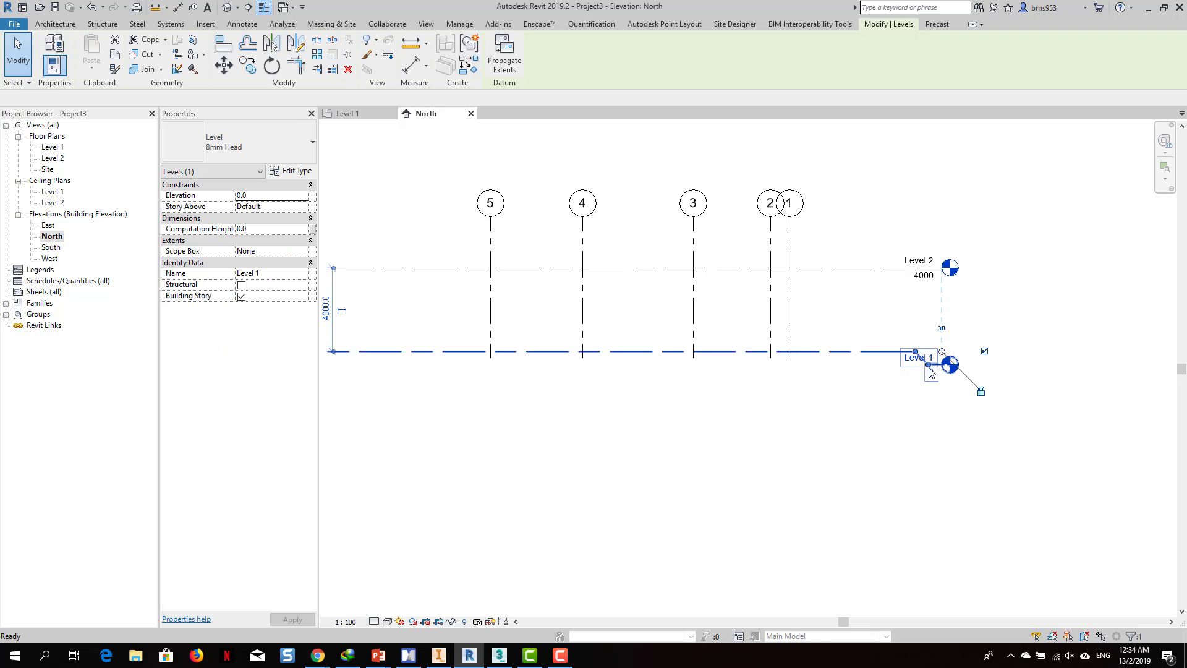
key("ctrl+z")
Rename Level 1 as GF without renaming the corresponding views.
scroll(930, 365, "up", 2)
left_click(920, 329)
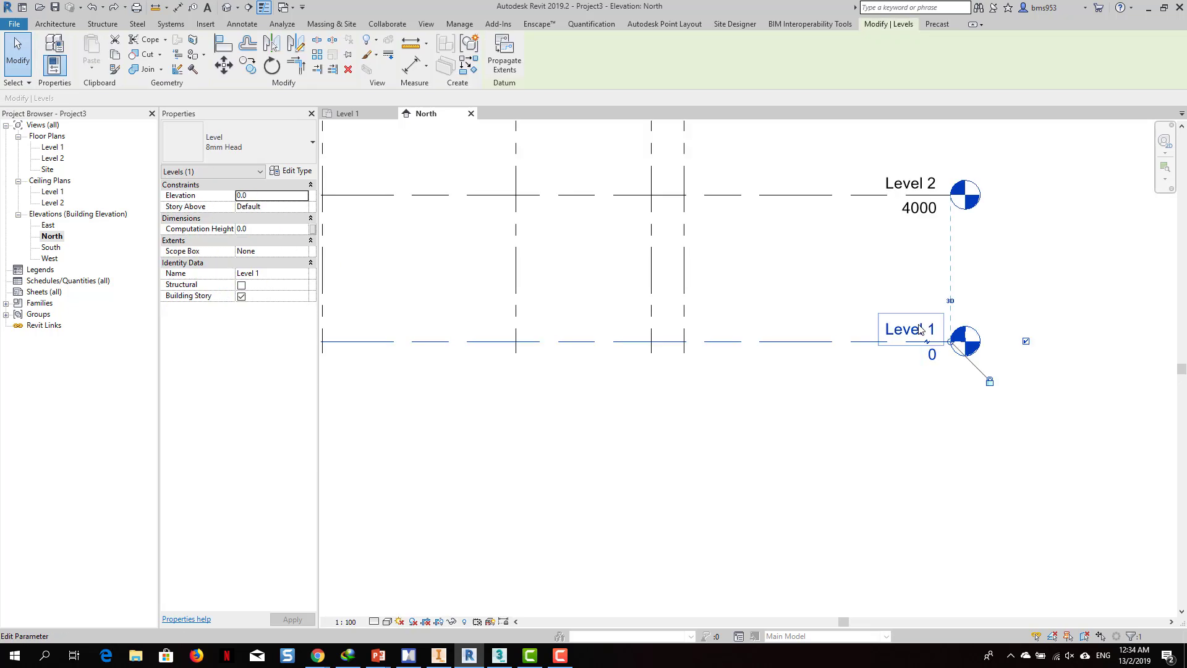
left_click(921, 329)
type("GR")
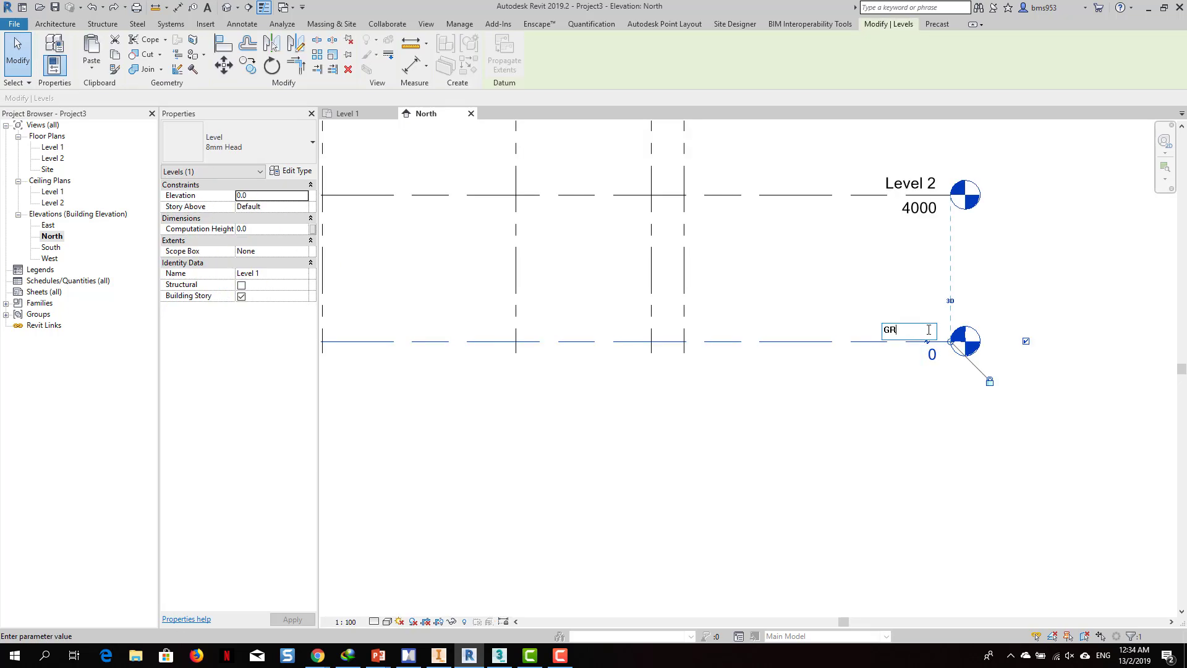
left_click_drag(913, 331, 871, 331)
type("GF")
key("Return")
key("Return")
Rename Level 2 as ST 1 without renaming the corresponding views.
double_click(904, 180)
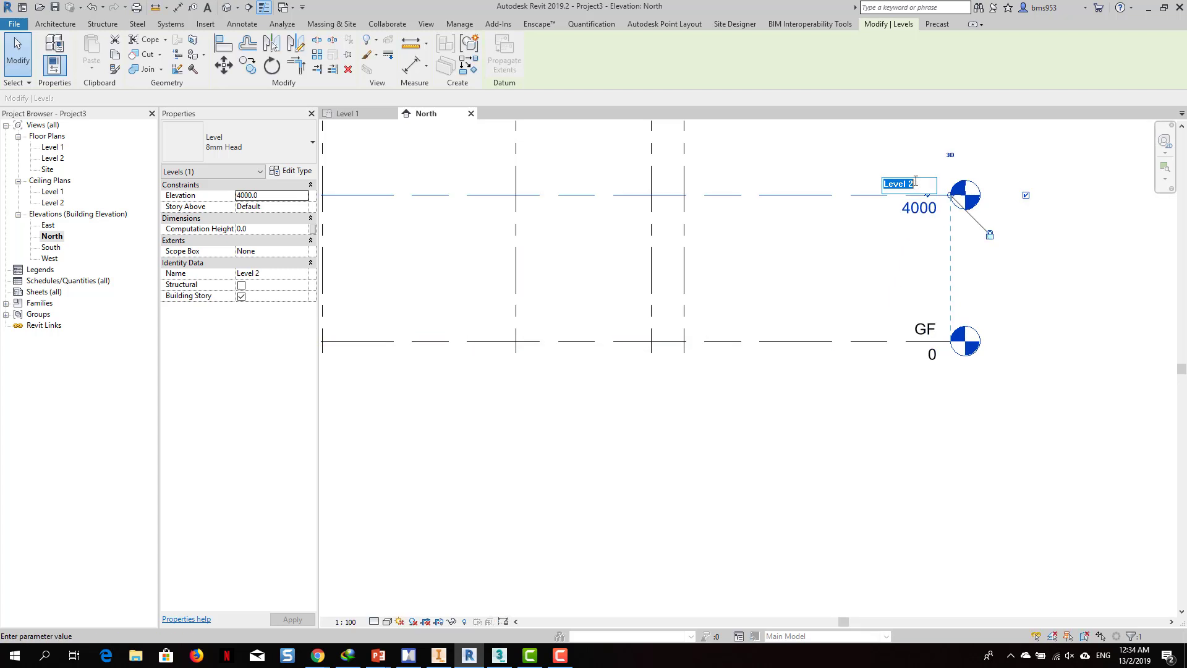
type("ST 1")
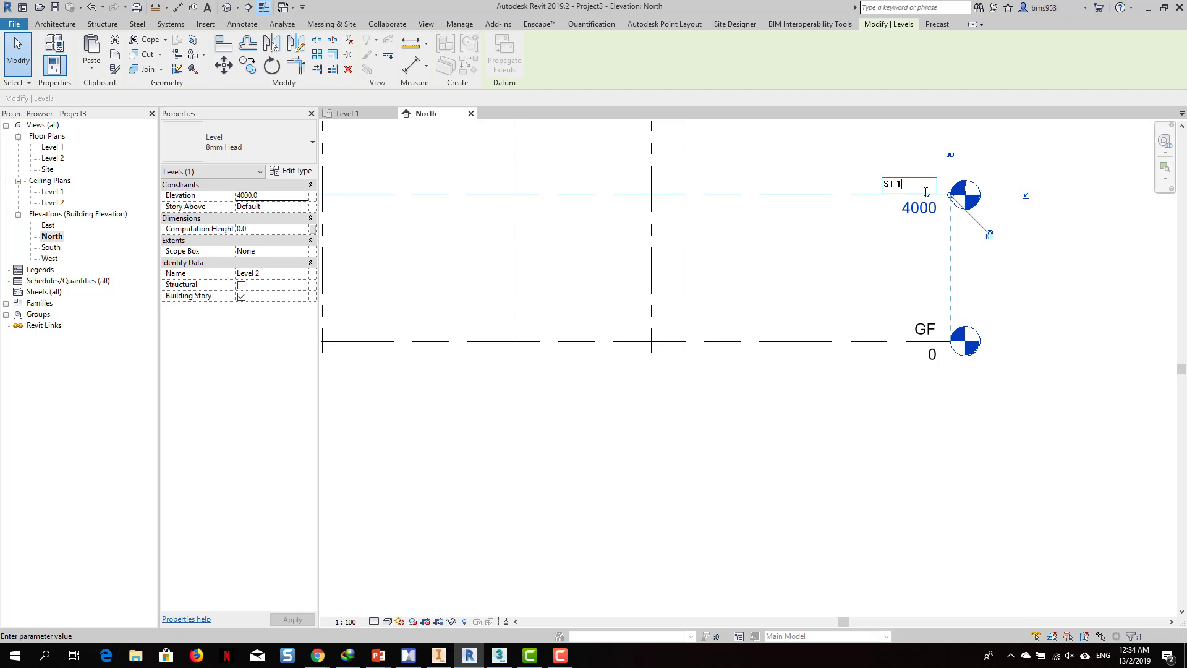
key("Return")
key("Return")
Draw a new level about 600 below GF, with both ends aligned to the existing levels.
scroll(920, 263, "down", 1)
scroll(921, 263, "down", 2)
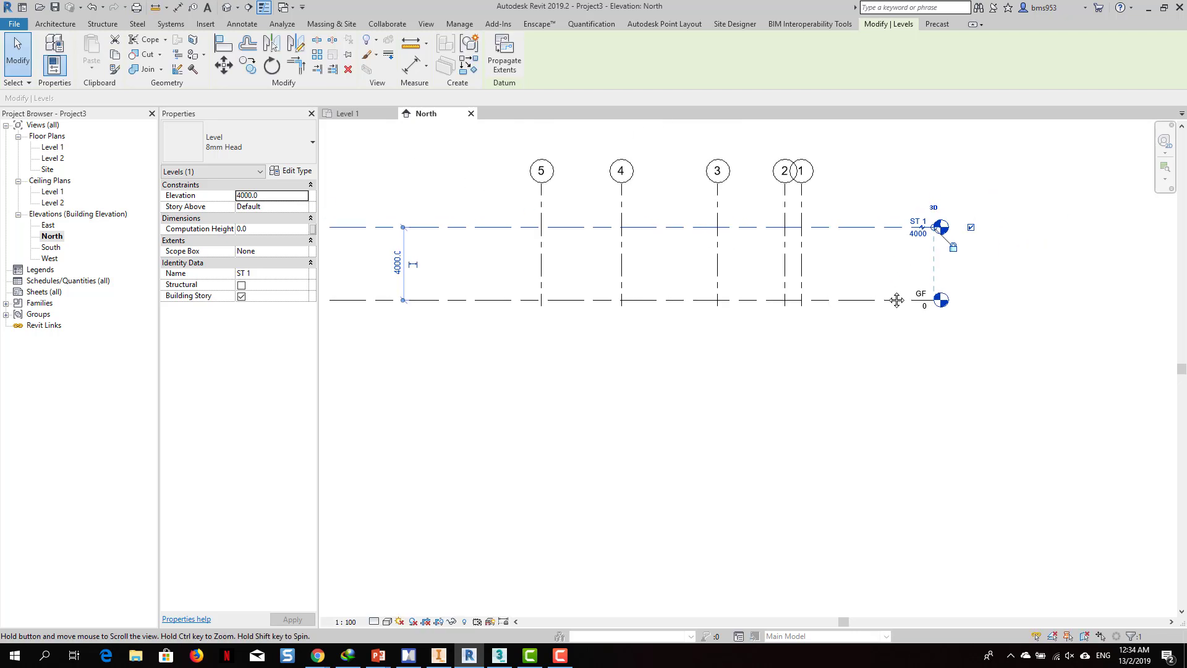
middle_click_drag(896, 299, 979, 333)
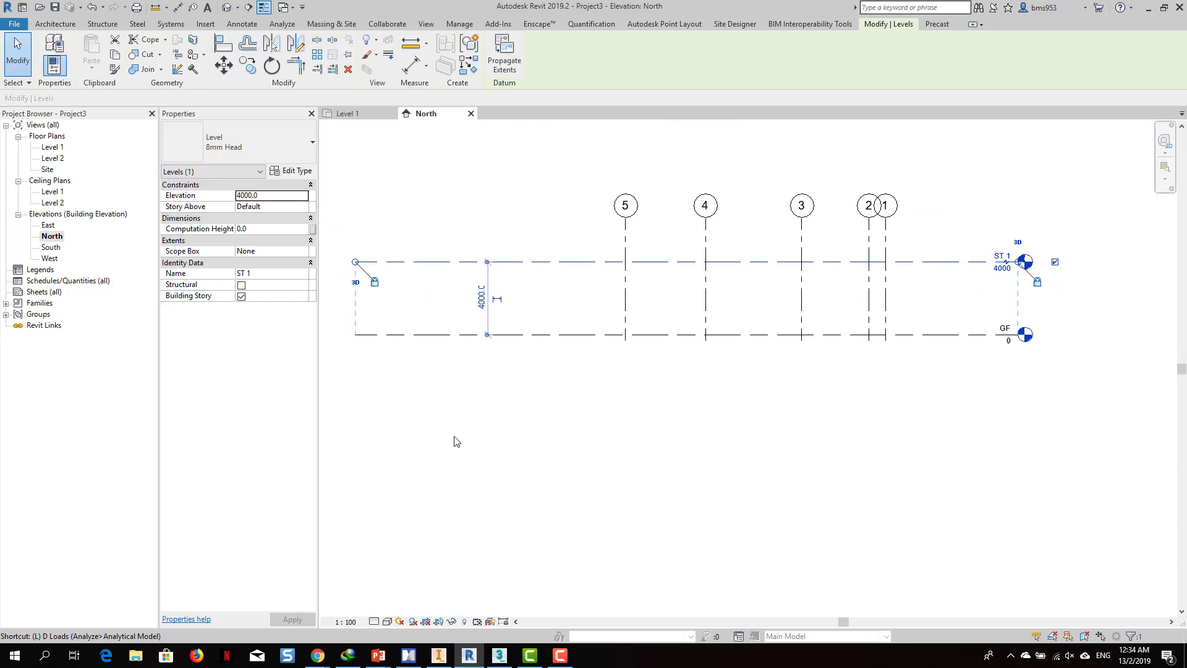
key("l")
key("l")
left_click(348, 345)
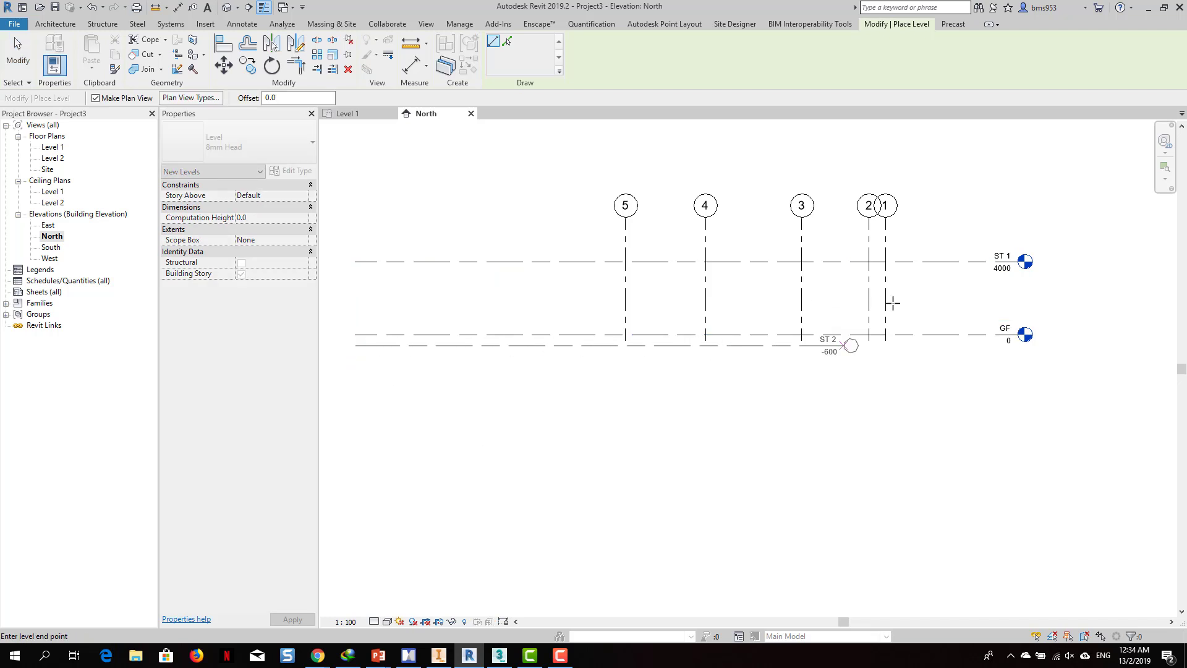
left_click(1017, 343)
Add an elbow to the new level line and offset its head downward, clear of the GF label.
scroll(1006, 345, "up", 2)
left_click(1006, 343)
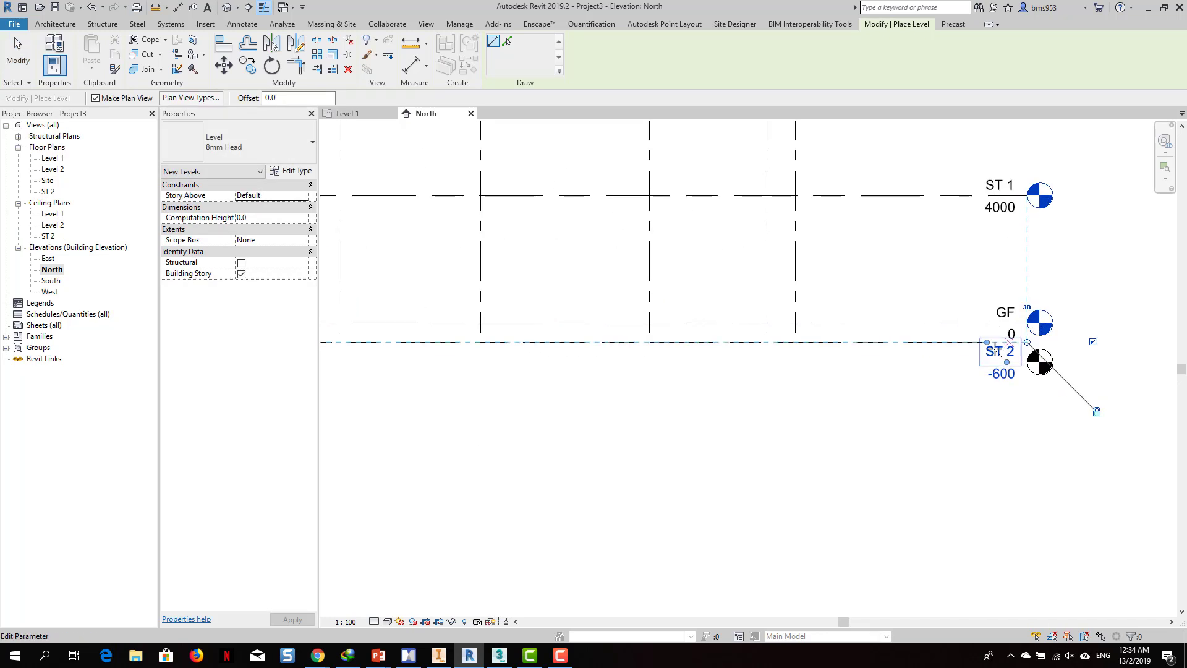
left_click(989, 347)
key("Return")
scroll(989, 343, "up", 1)
left_click_drag(987, 346, 863, 346)
left_click_drag(1026, 388, 926, 422)
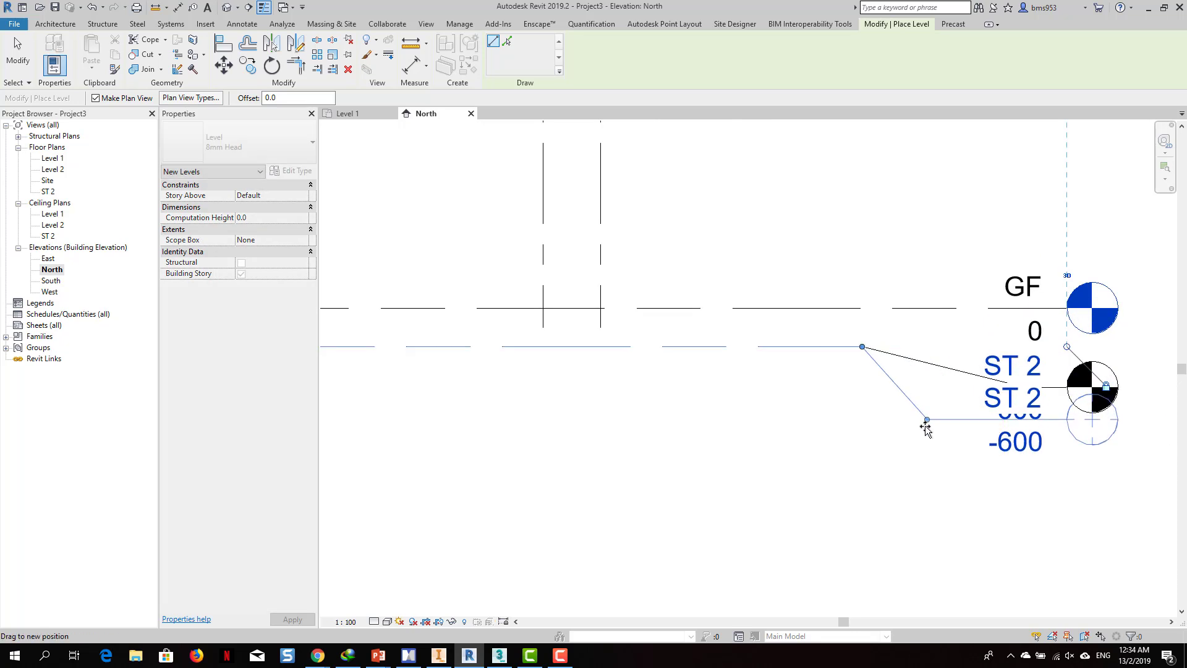
key("Escape")
Rename the level at -600 as T.O.F and rename its corresponding views as well.
double_click(1007, 402)
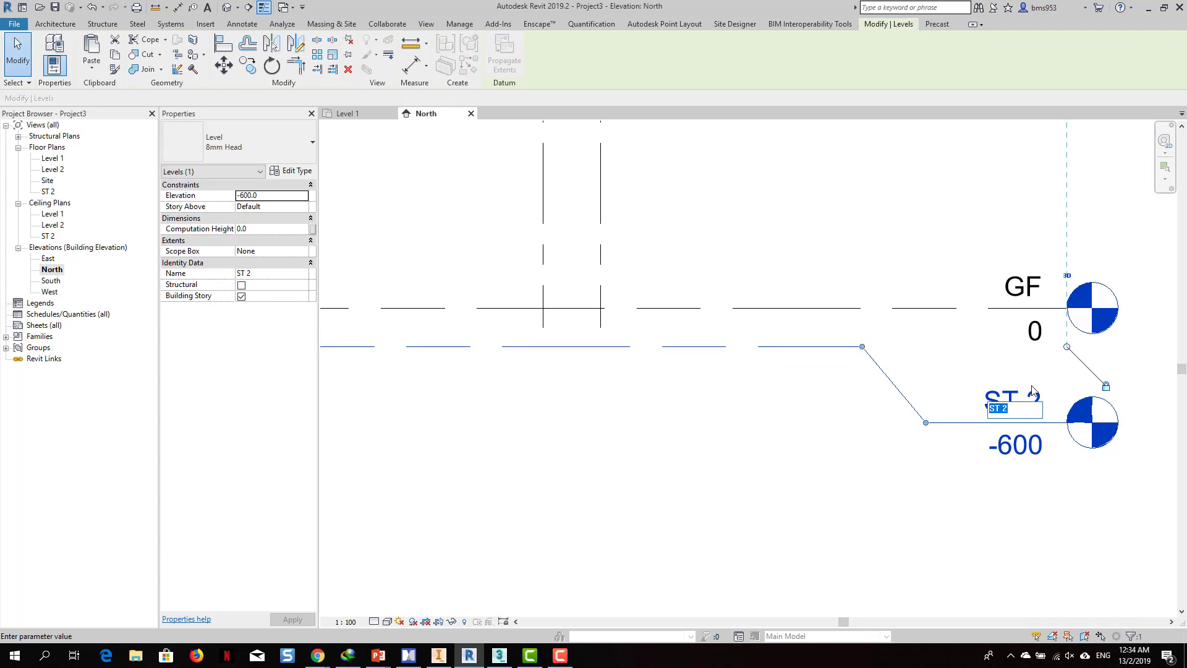
type("T")
type(".0")
type(">")
key("BackSpace")
type(".F")
key("Return")
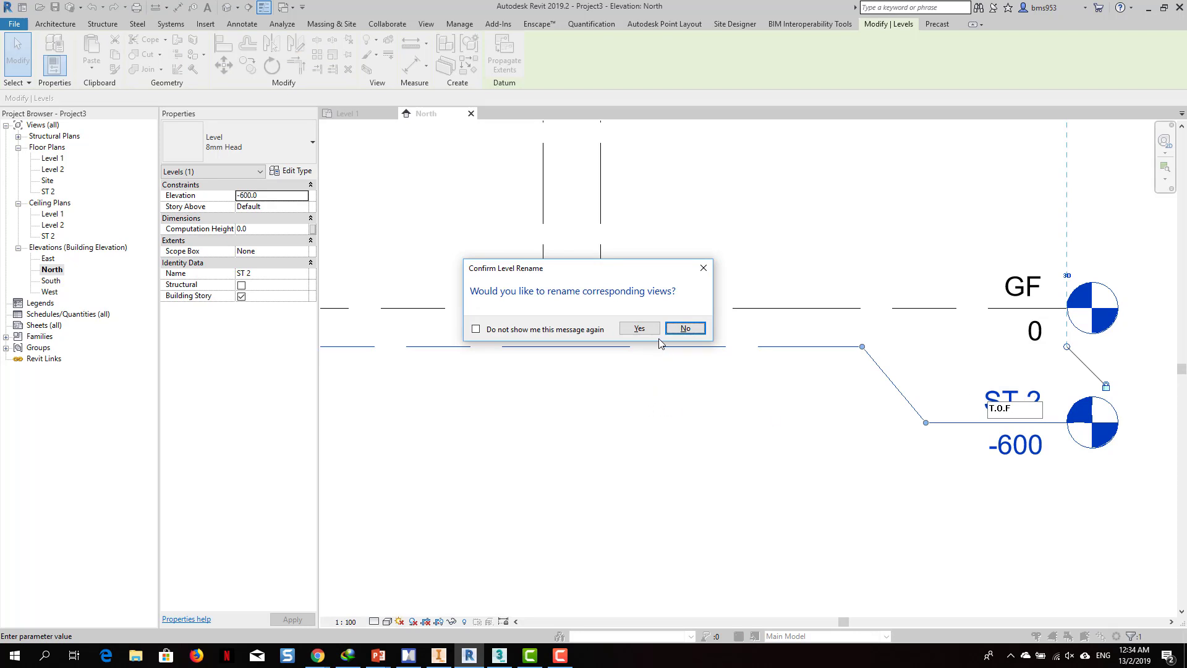
left_click(643, 329)
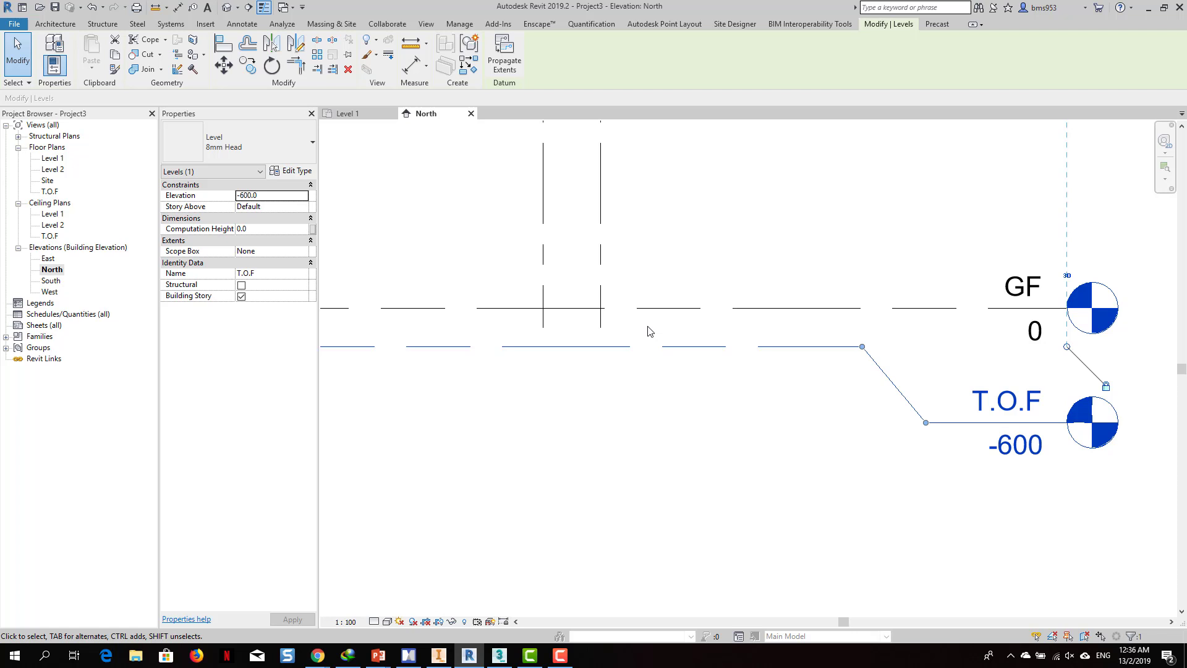
left_click(741, 248)
Extend the lower ends of the aligned vertical grids below the T.O.F level line.
scroll(636, 281, "down", 2)
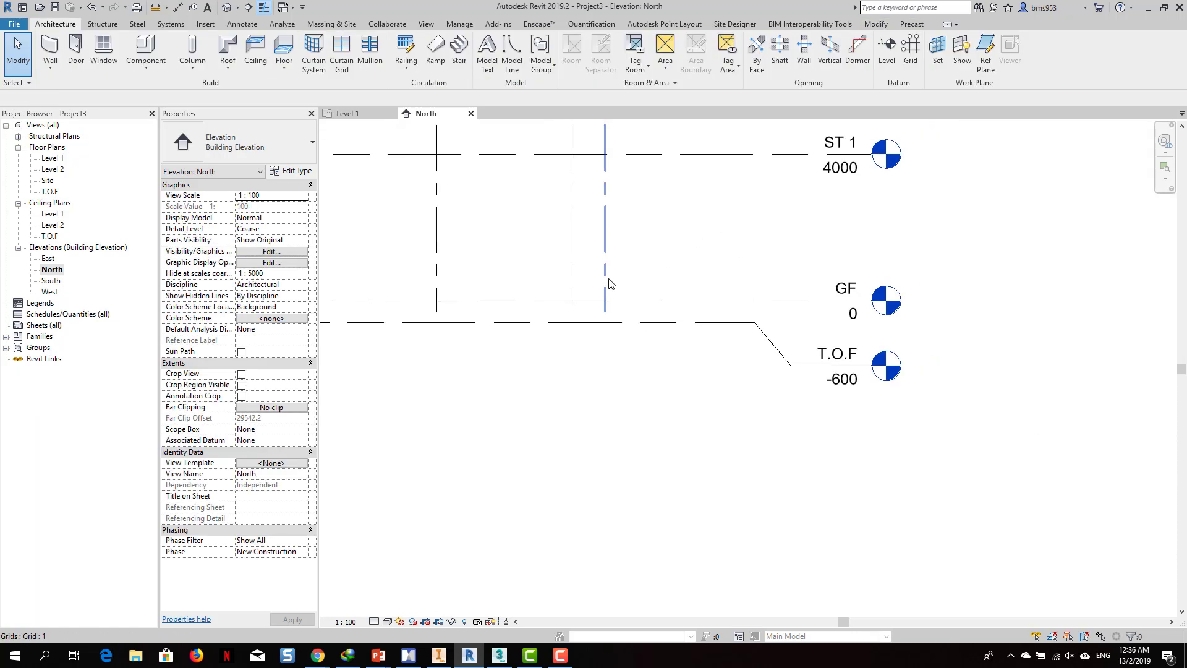
left_click(609, 279)
middle_click_drag(650, 330, 800, 335)
left_click_drag(755, 318, 752, 344)
Add an elbow to grid 1 so its bubble is offset away from the grid 2 bubble.
scroll(756, 293, "down", 2)
middle_click_drag(845, 293, 903, 358)
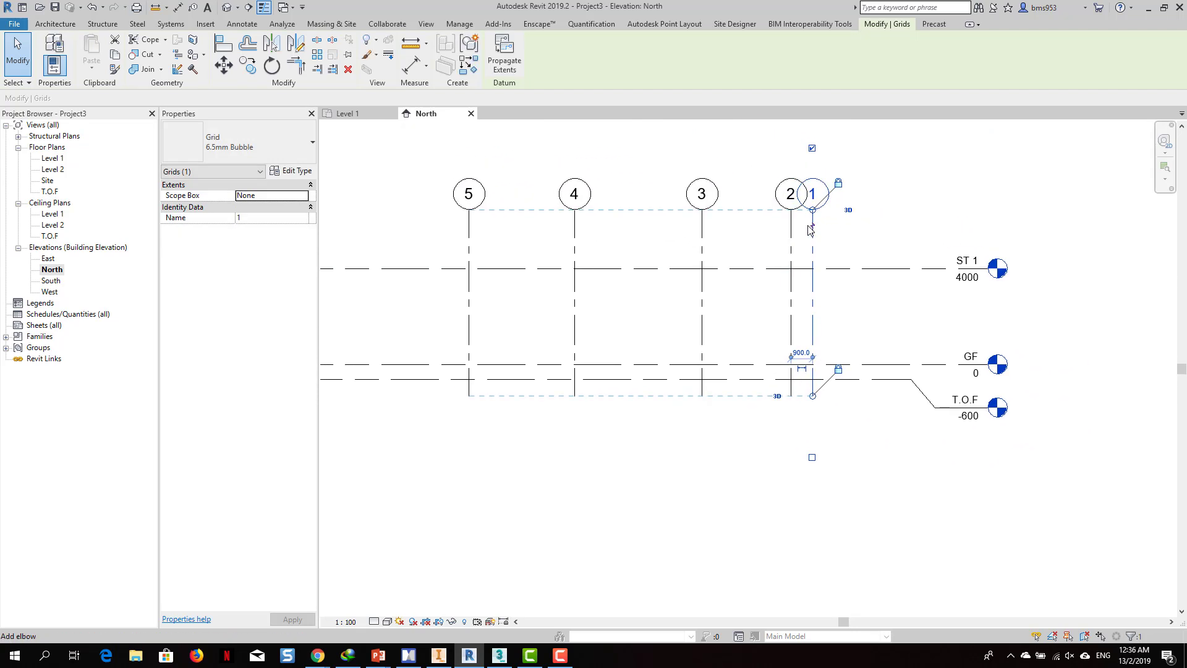
left_click_drag(812, 225, 815, 250)
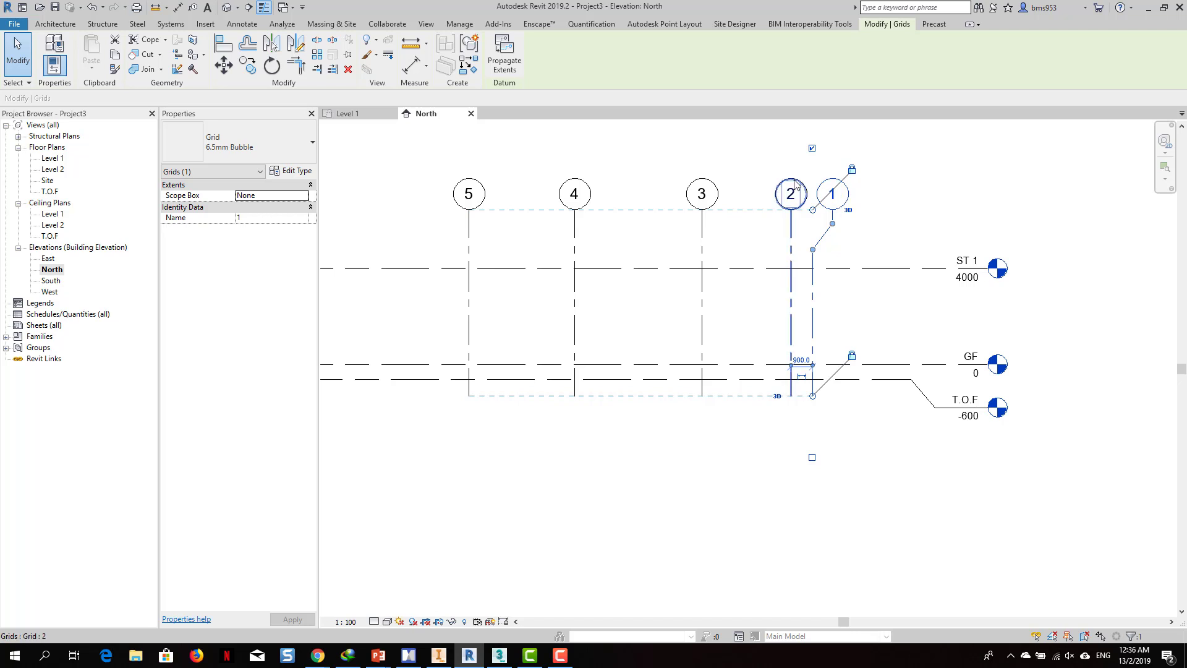
scroll(866, 204, "up", 4)
middle_click_drag(862, 235, 735, 199)
scroll(860, 382, "up", 1)
scroll(715, 189, "down", 4)
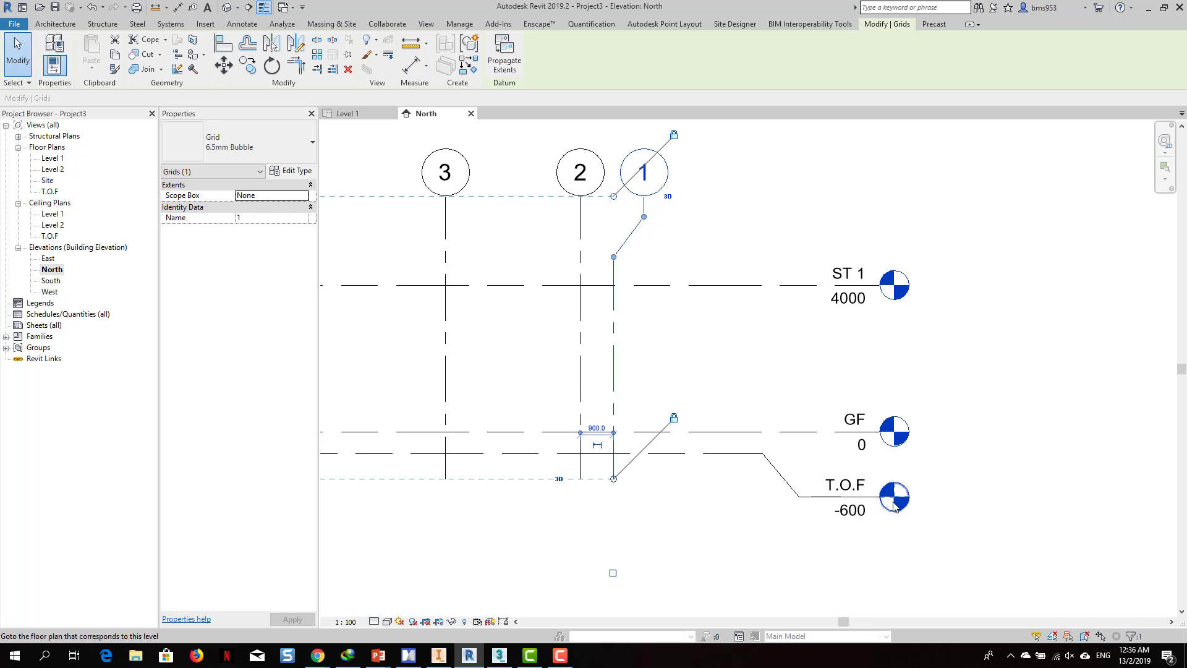
scroll(881, 507, "up", 4)
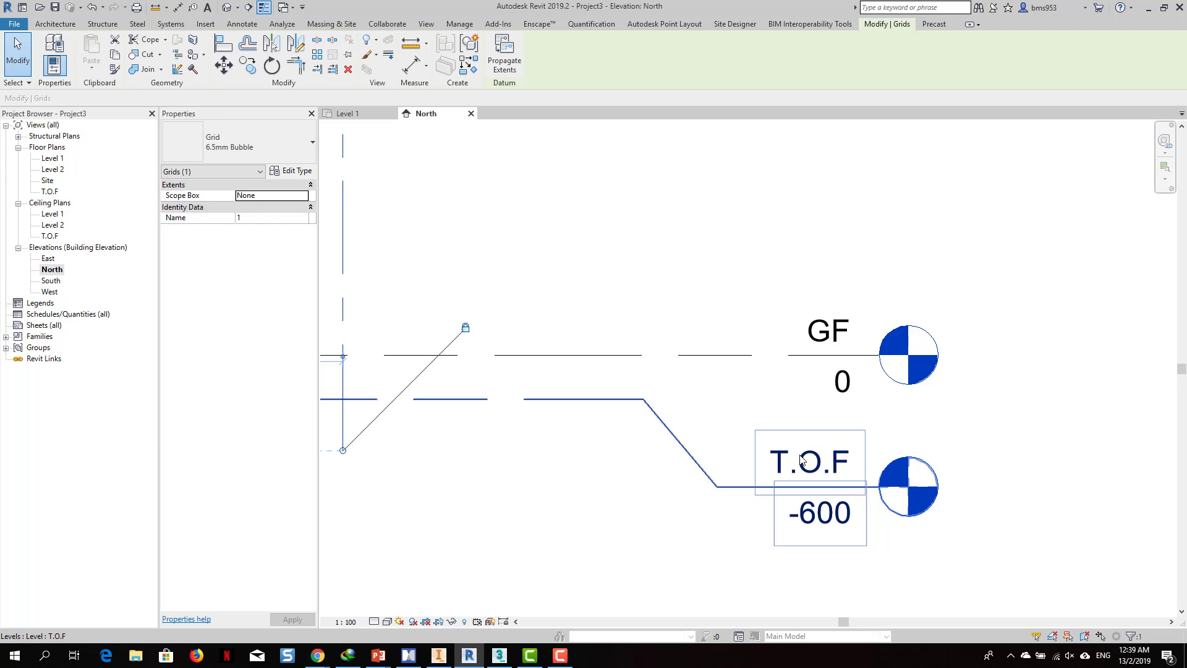
Switch to Chrome, review the minimum text size in the National CAD Standard's graphic conventions for text and notes, and return to Revit.
left_click(755, 422)
middle_click_drag(770, 296, 785, 381)
scroll(717, 299, "down", 2)
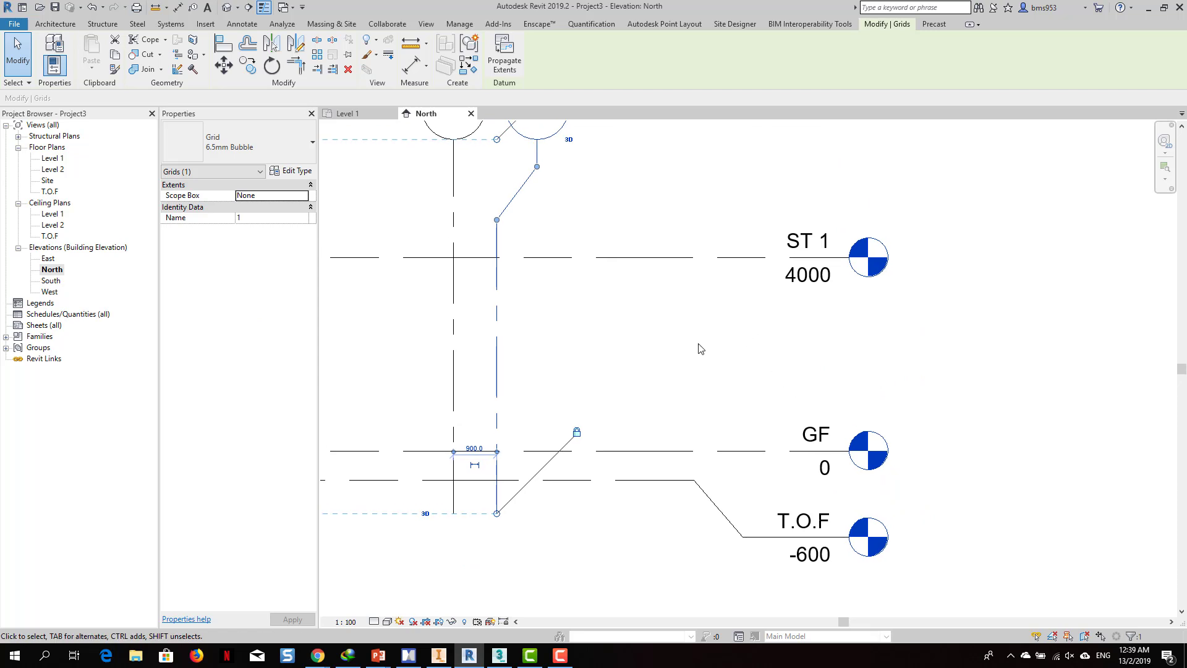
mouse_move(318, 655)
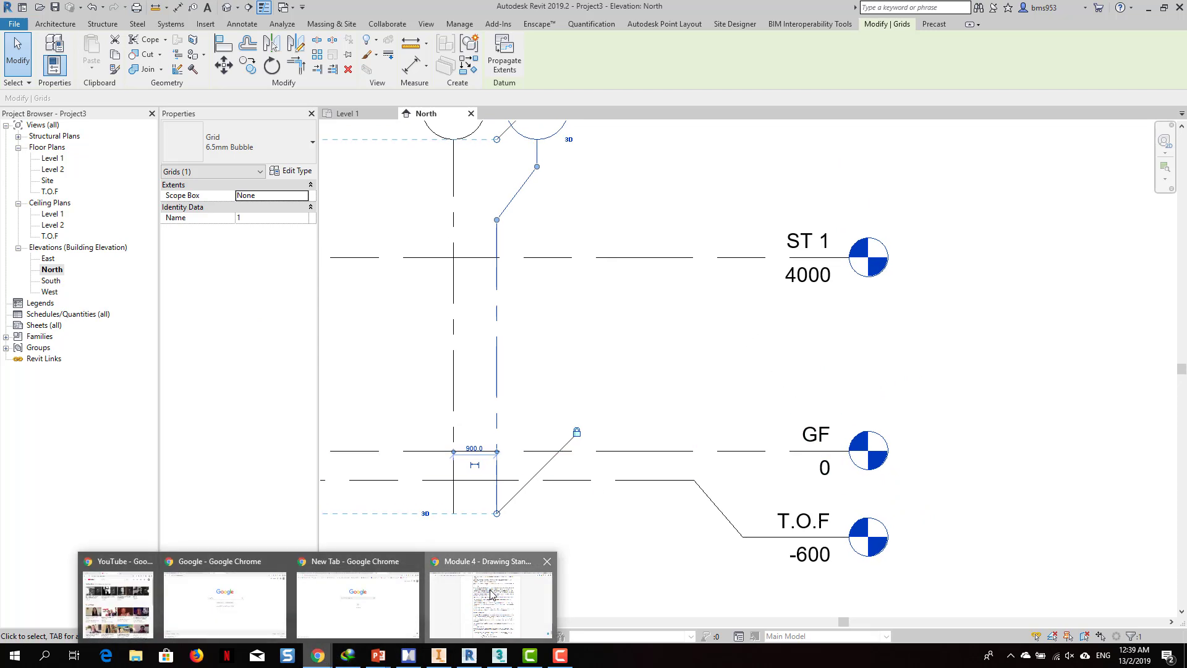
left_click(454, 614)
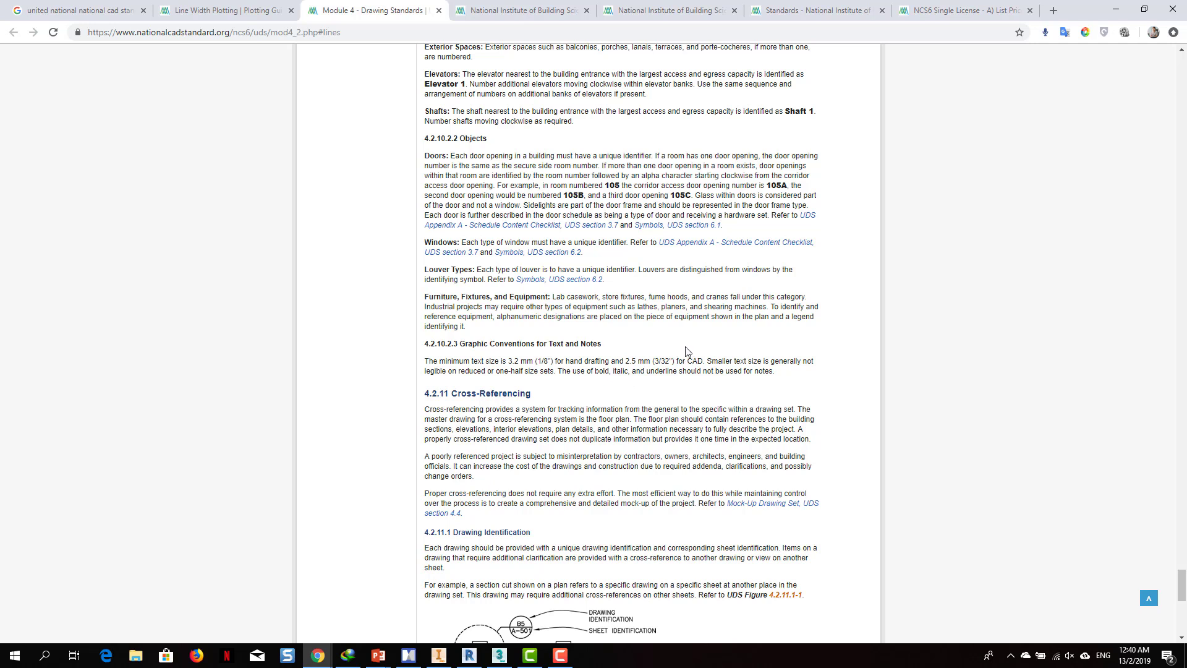
left_click(1116, 10)
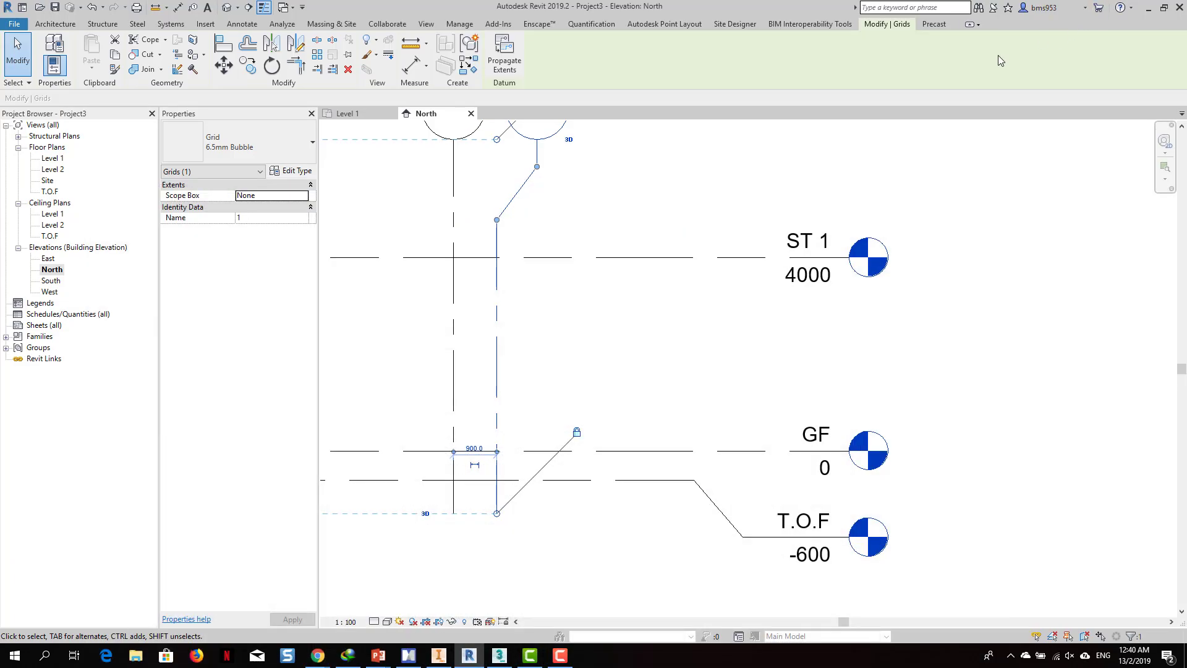
Check which head symbol the ST 1 level's type uses, leaving the type properties unedited.
left_click(801, 247)
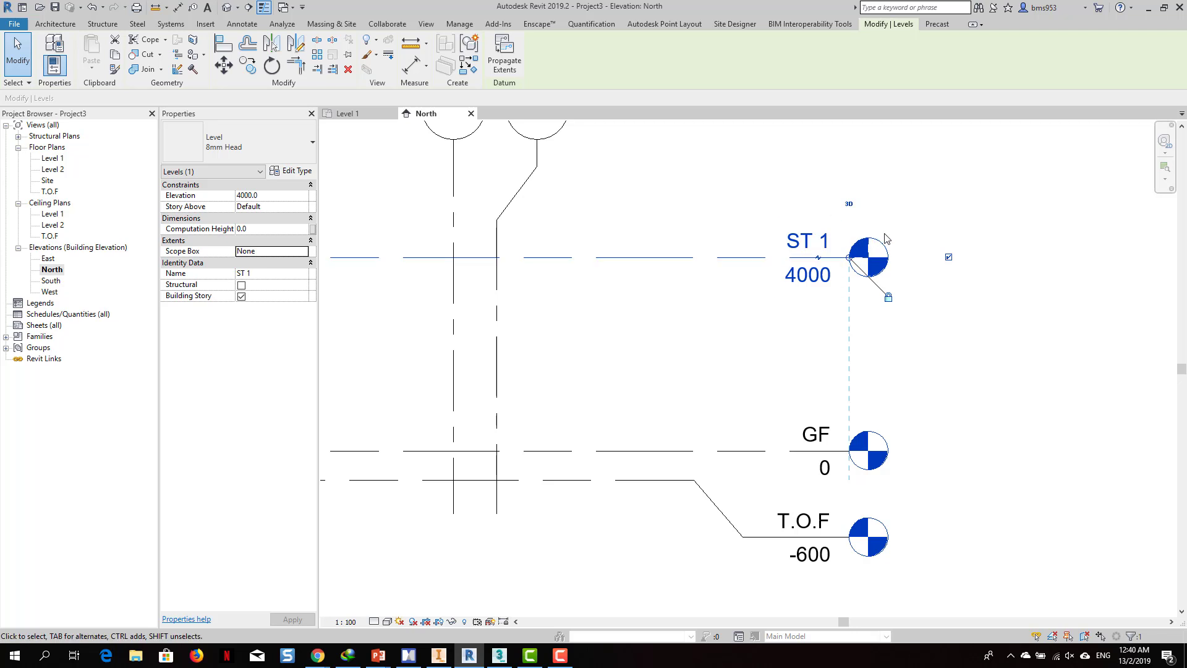
left_click(710, 339)
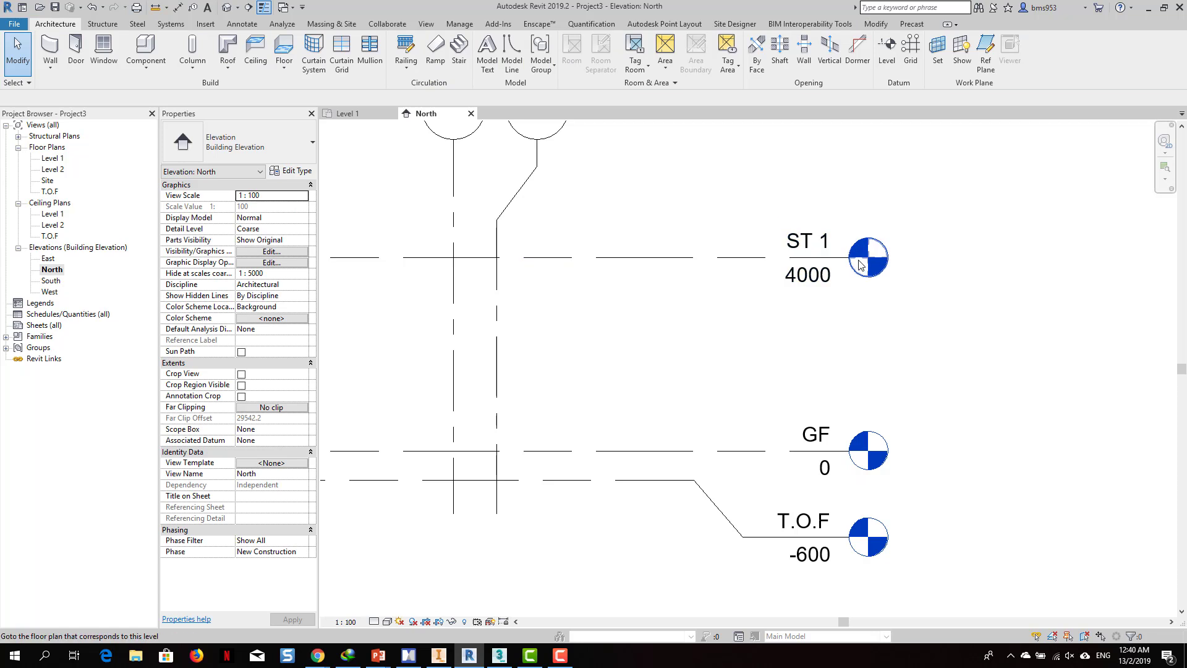
left_click(733, 260)
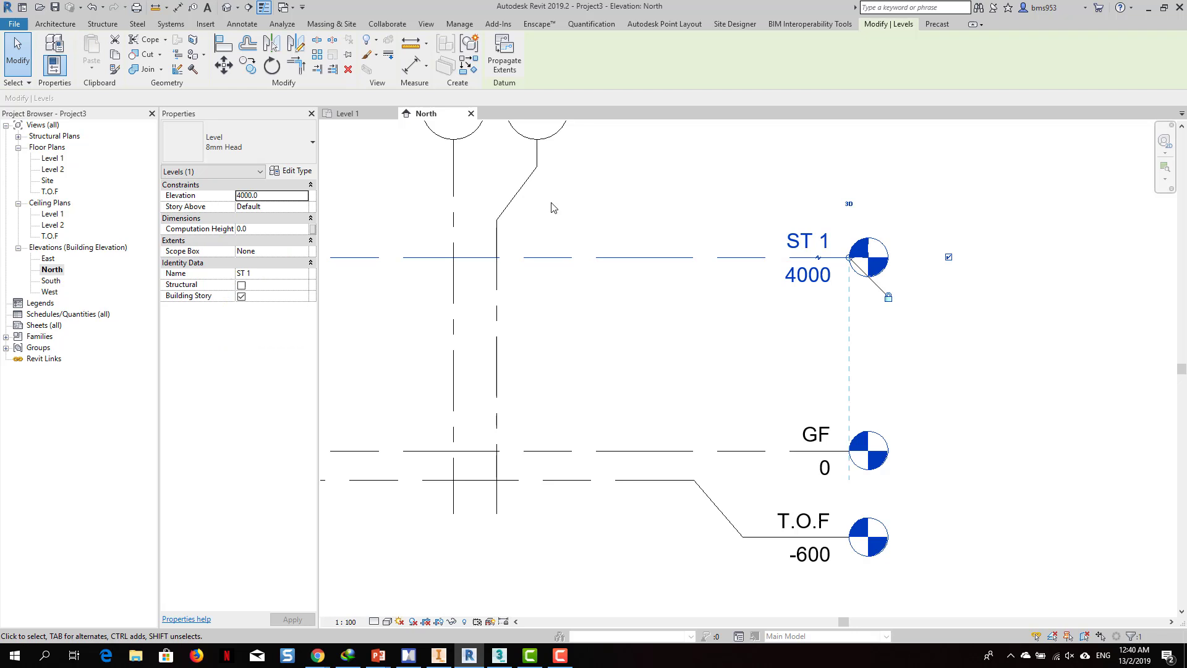
left_click(296, 171)
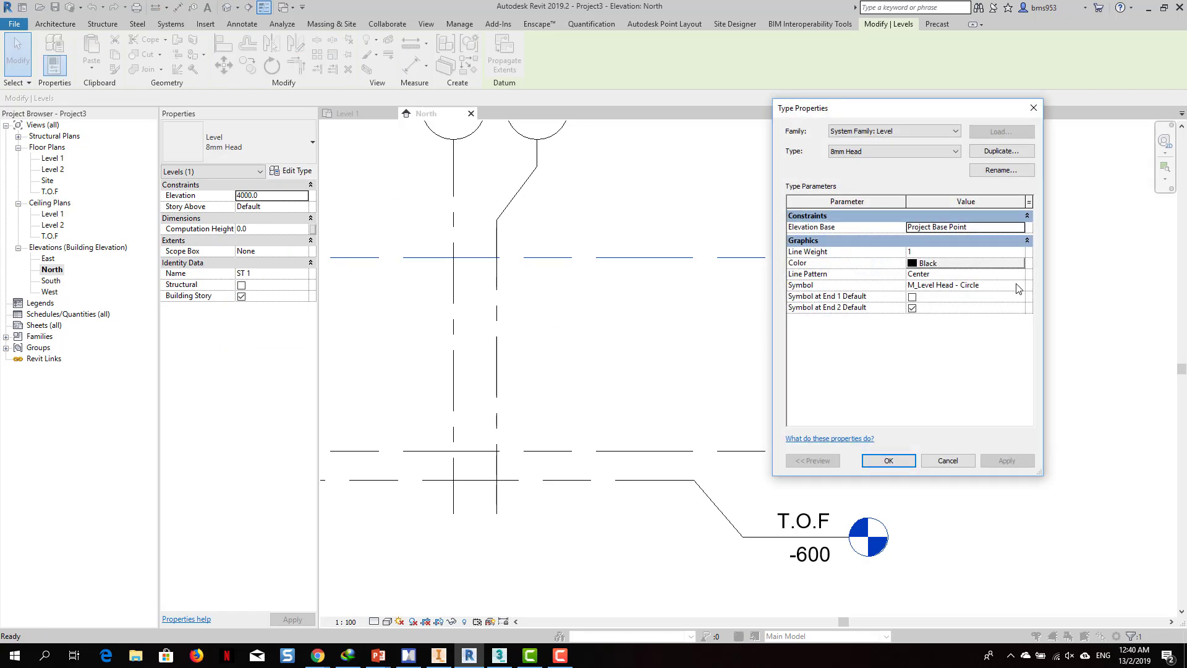
left_click(947, 460)
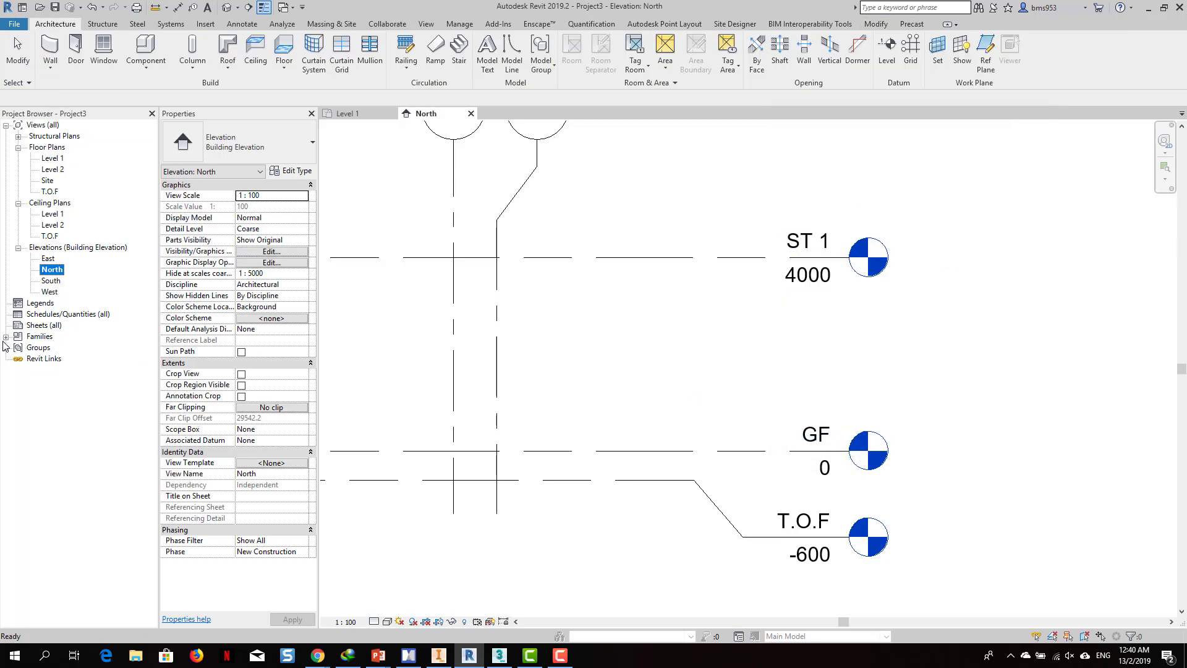
Open the M_Level Head - Circle annotation symbol family from the project for editing.
left_click(6, 336)
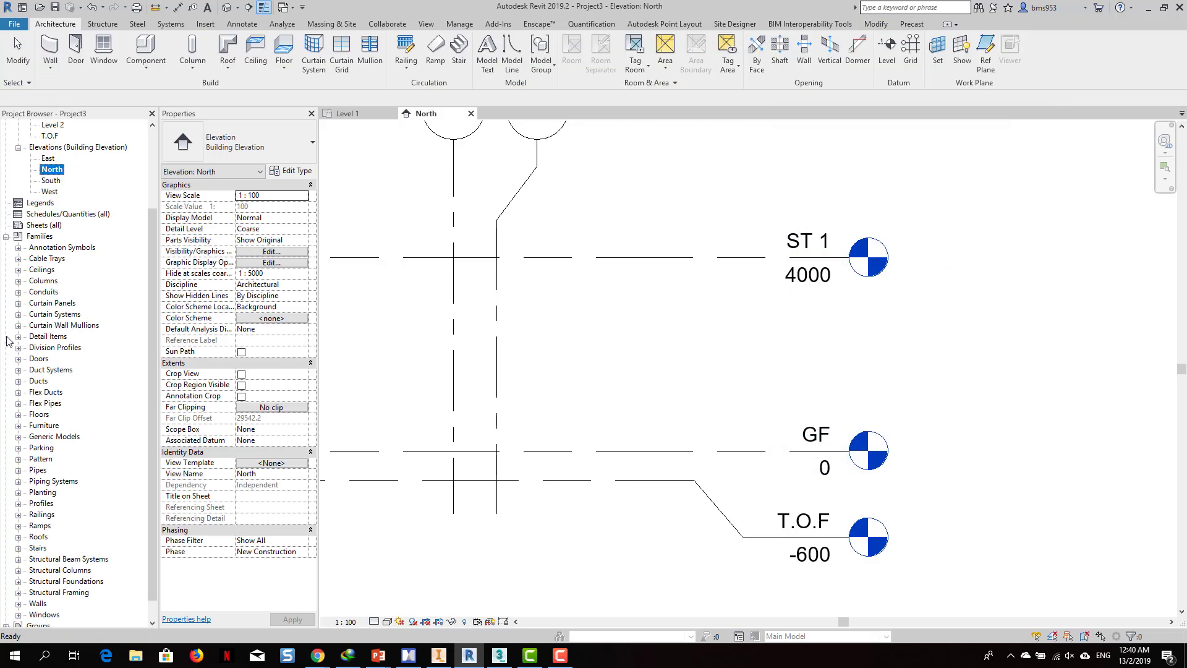
left_click(18, 253)
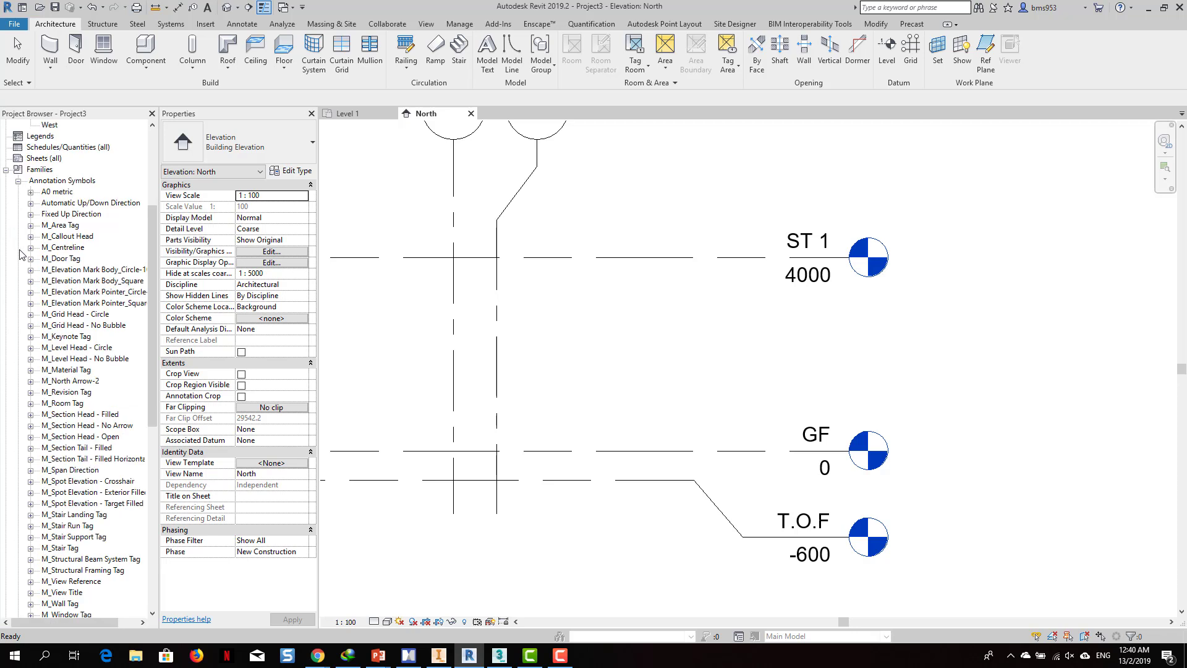
right_click(84, 354)
left_click(118, 405)
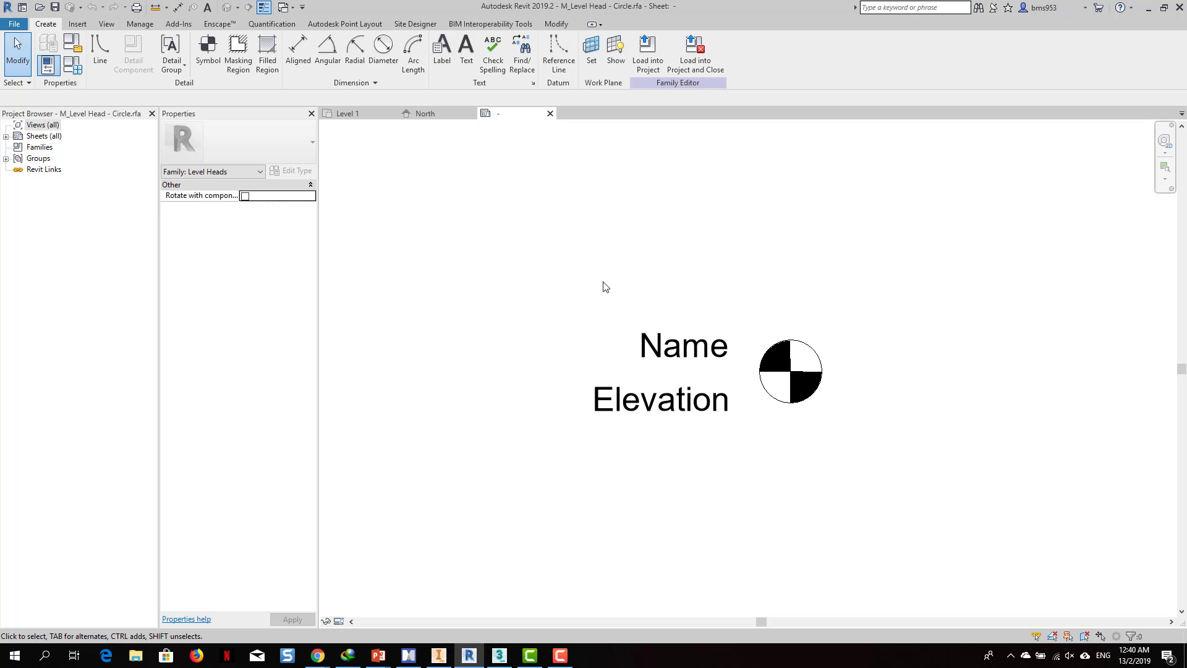
Inspect the Name label in the level head family and compare it with the ST 1 level in the North elevation.
left_click(598, 350)
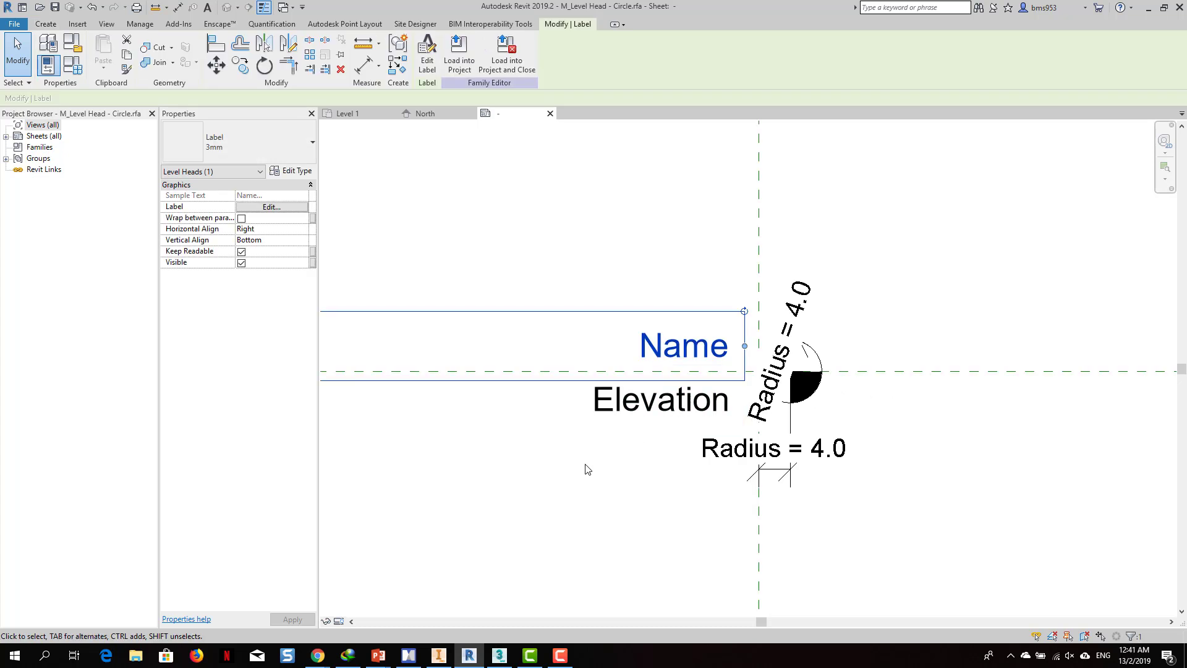
left_click(554, 457)
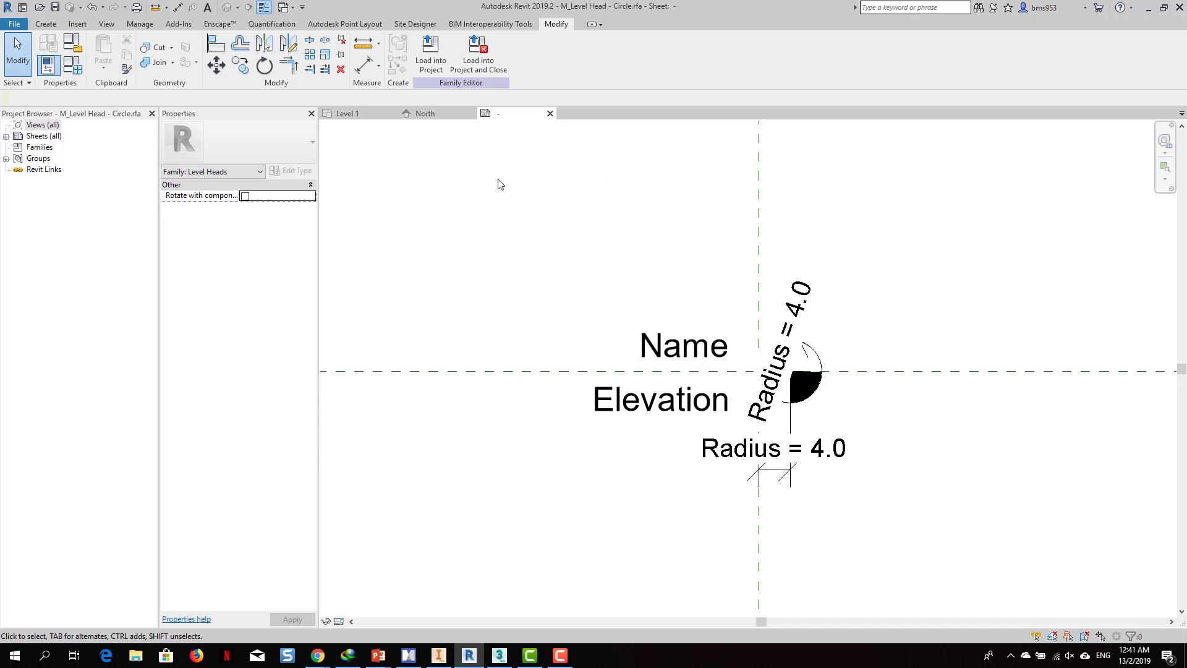
left_click(442, 116)
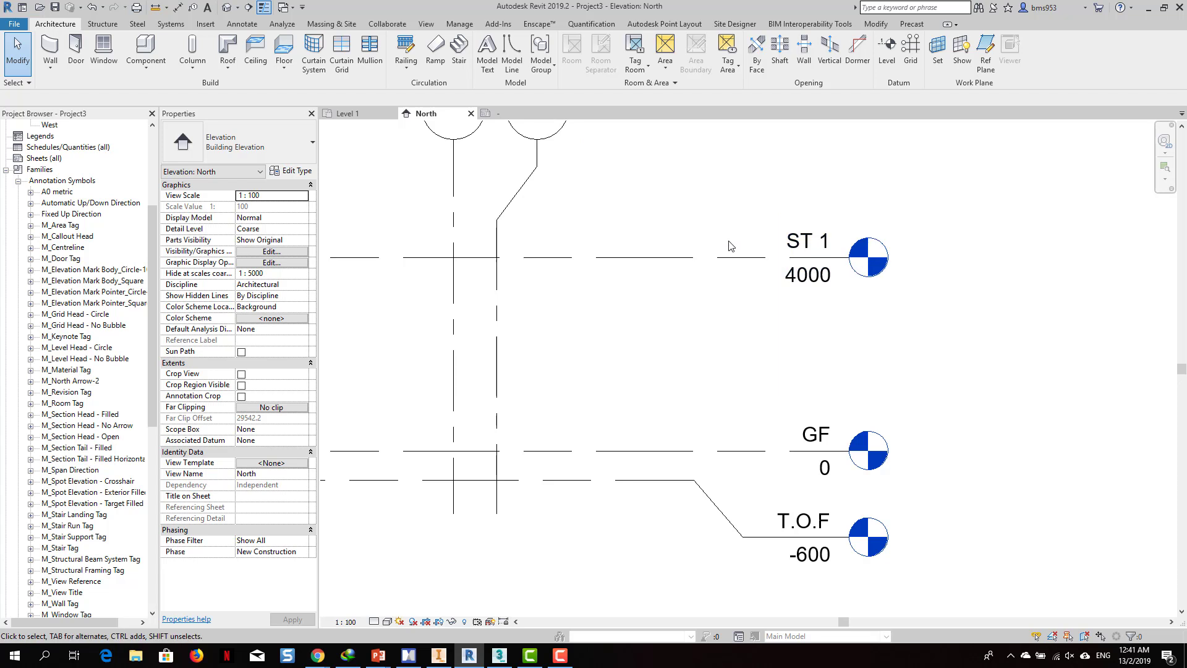
left_click(729, 258)
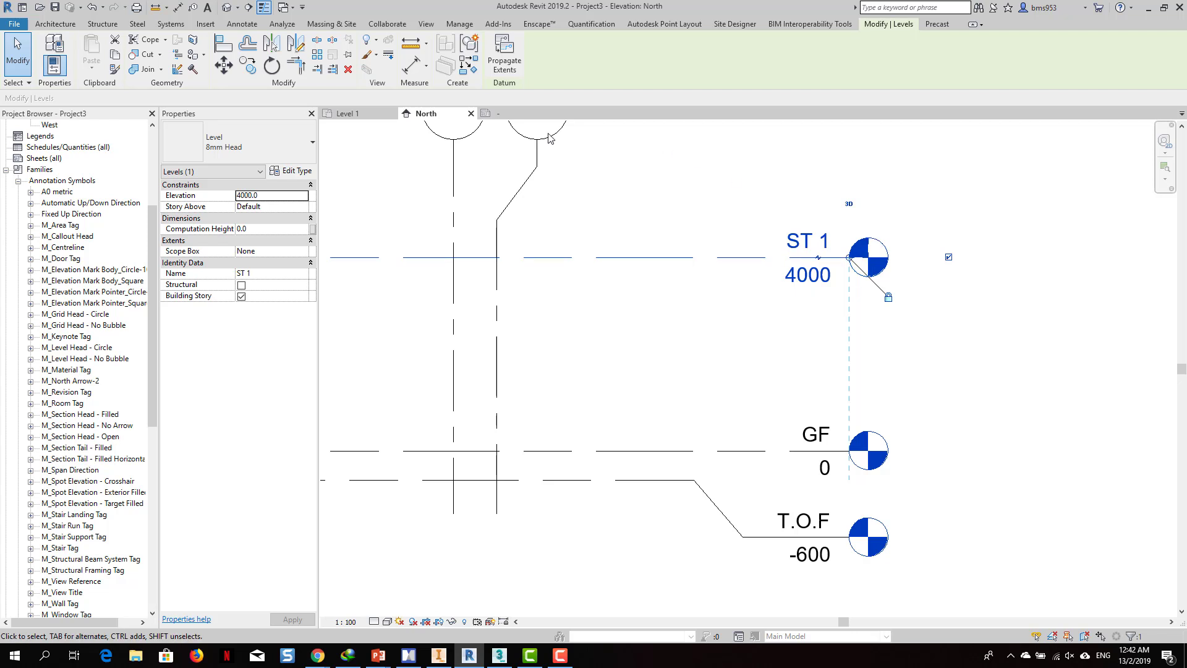
Rename the label type shared by the level head family's Name and Elevation labels as 2.5mm.
left_click(522, 112)
scroll(781, 396, "up", 1)
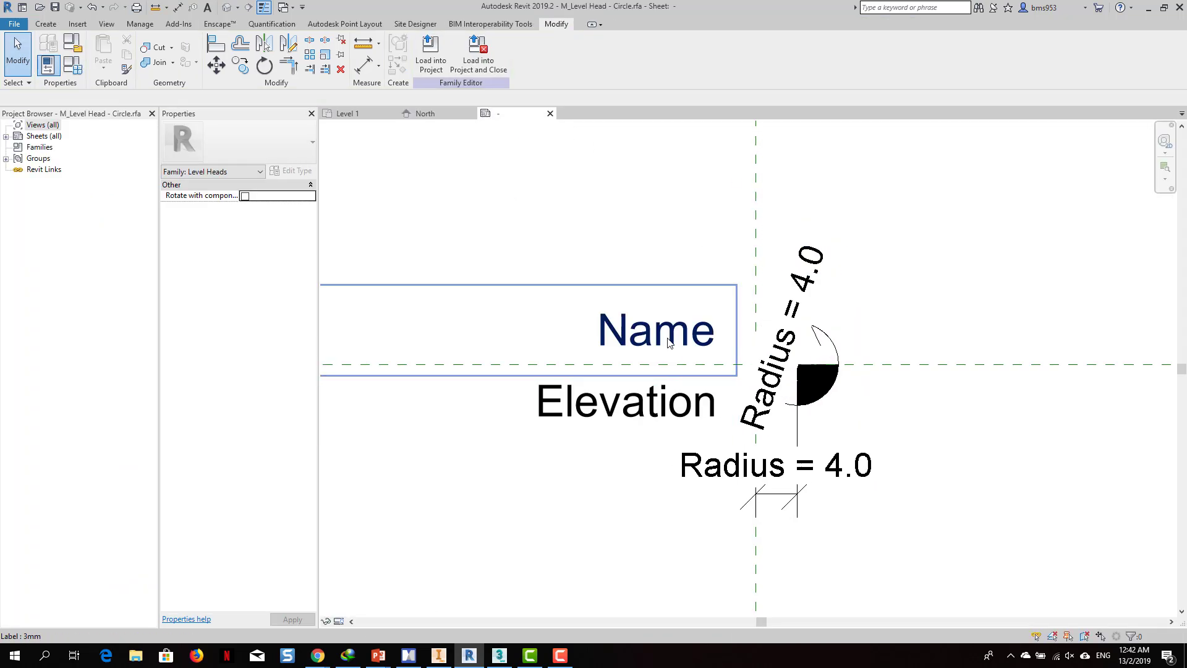
left_click(665, 337)
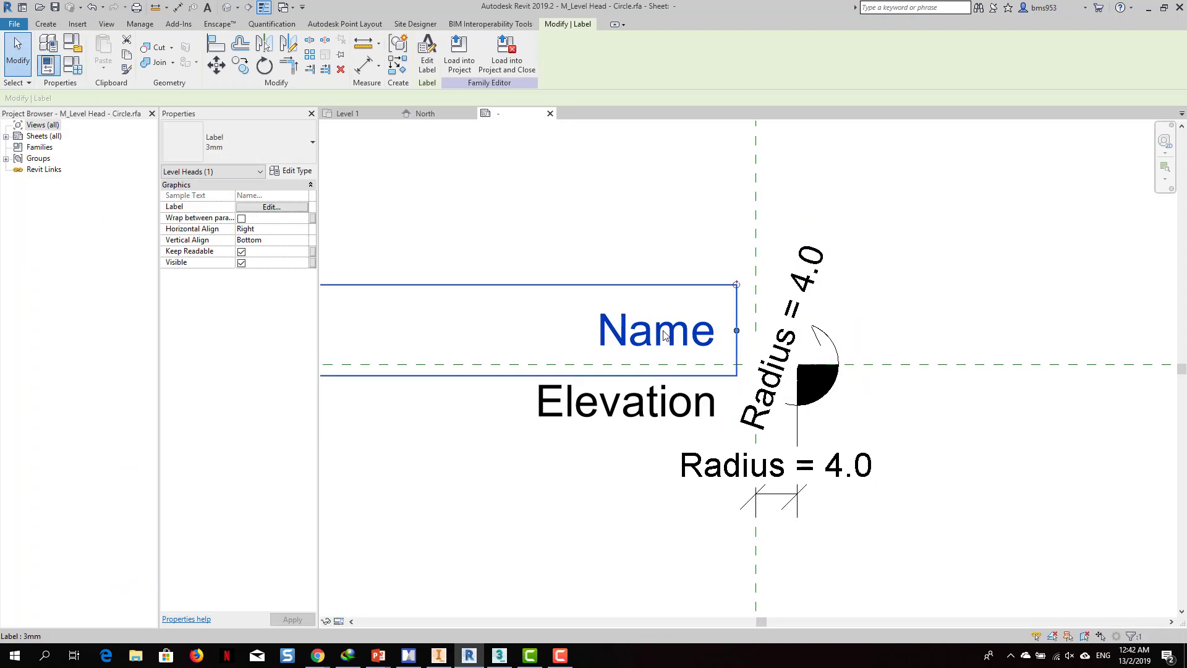
left_click(638, 411, "ctrl")
left_click(292, 171)
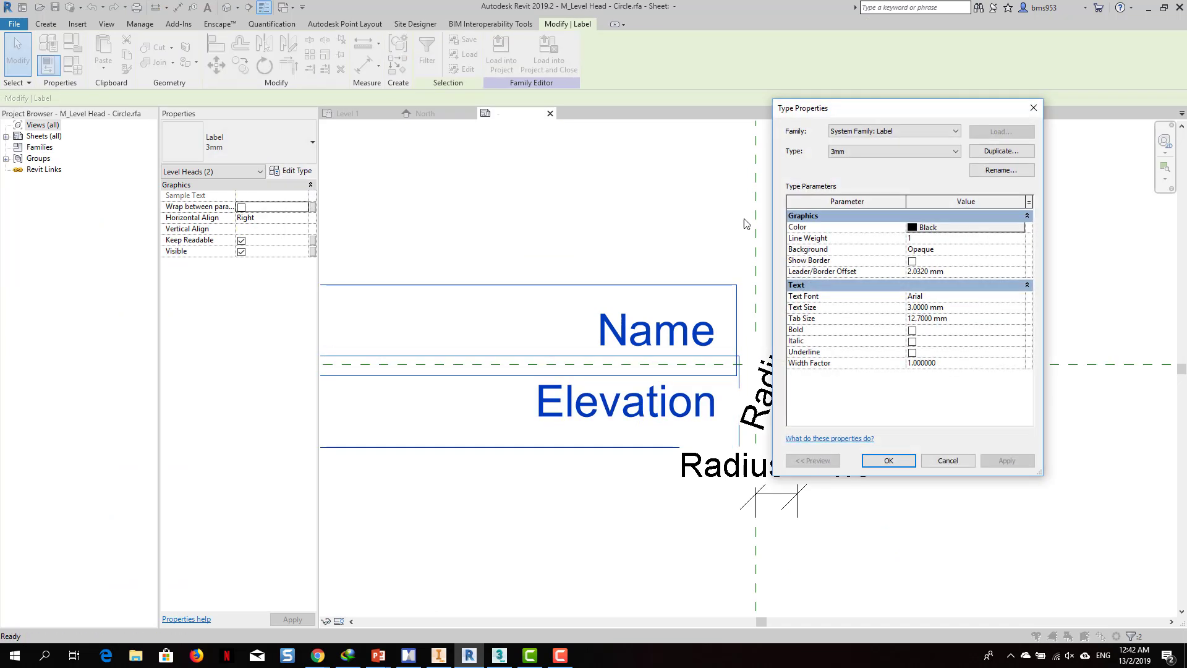
left_click(1001, 170)
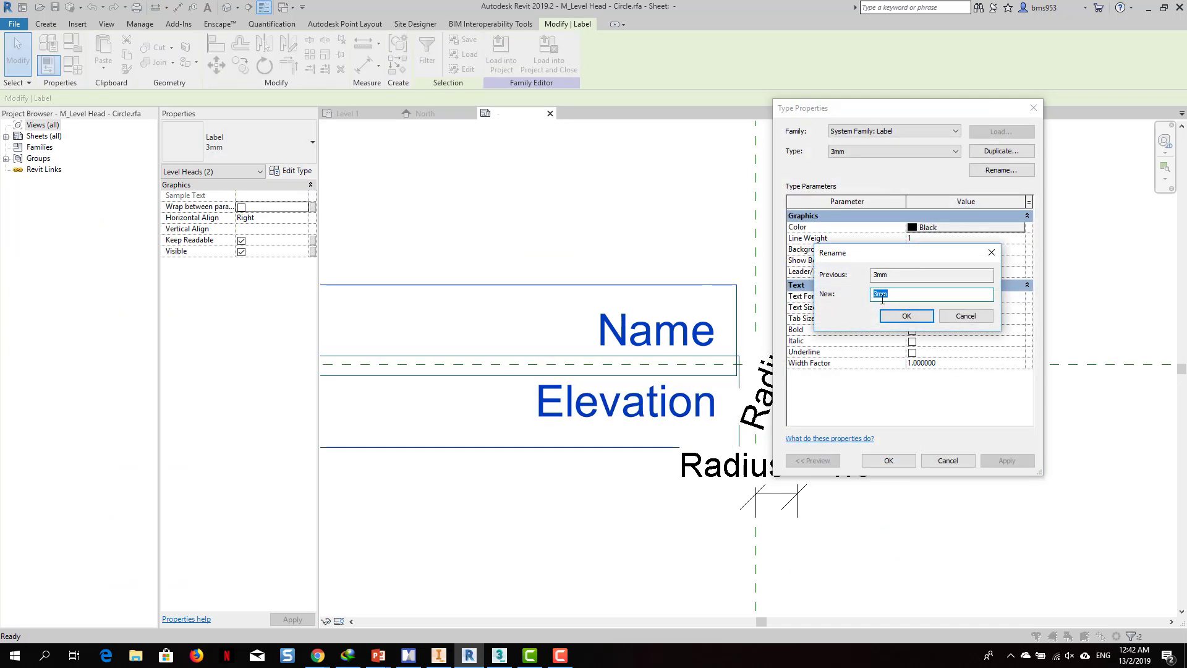
left_click_drag(879, 295, 869, 295)
type("2.5")
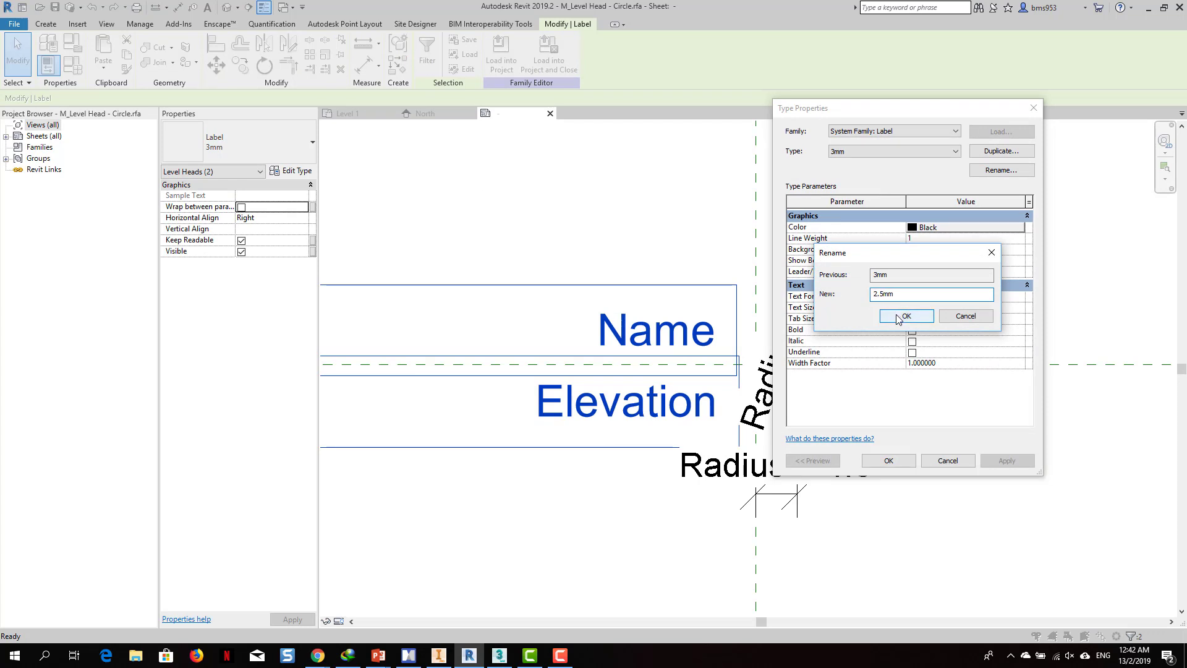
left_click(904, 316)
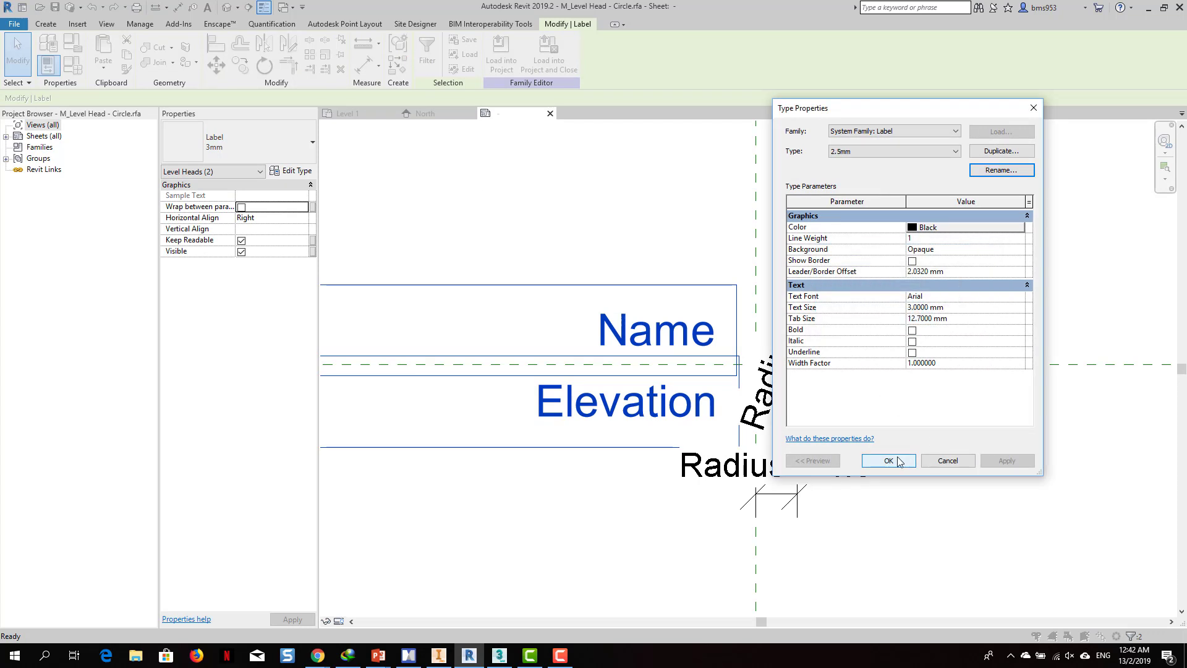
Set the label type's text size to 2.5 mm and check the resized Name and Elevation labels.
left_click(968, 309)
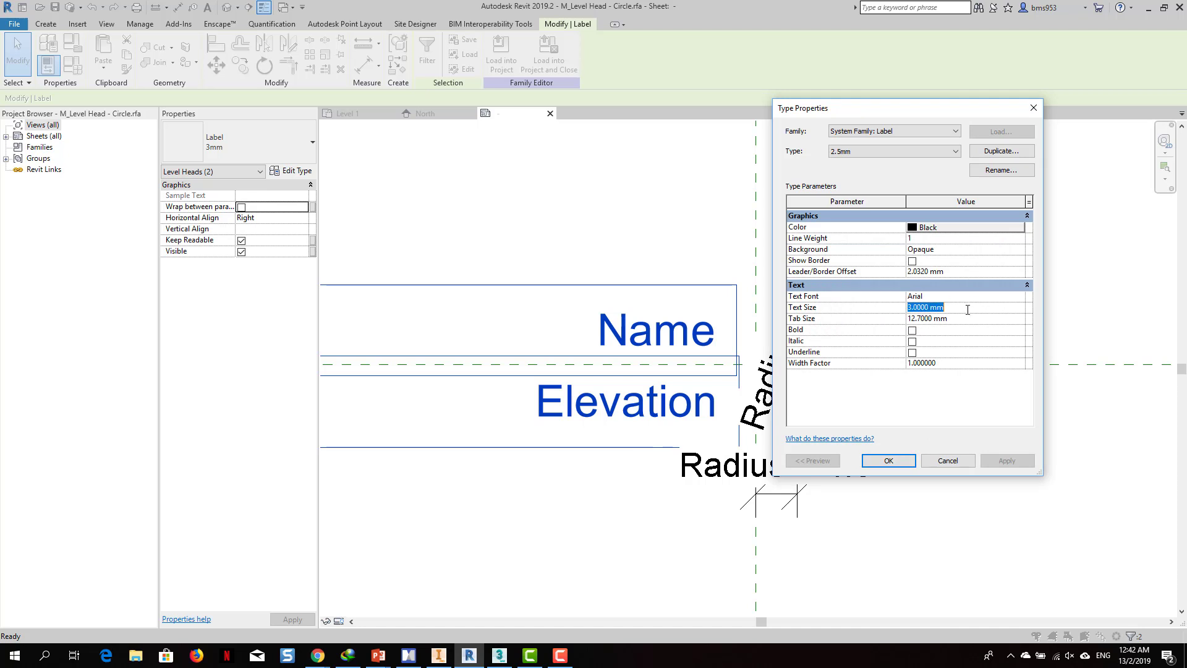
type("2.5")
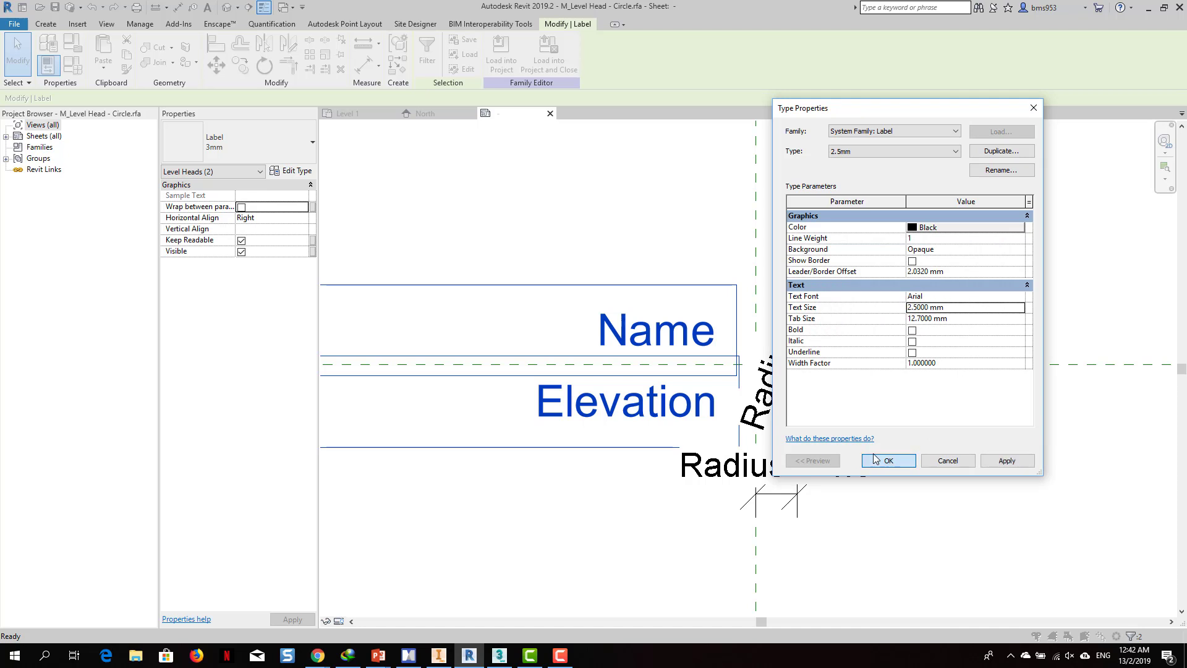
left_click(888, 460)
left_click(668, 334)
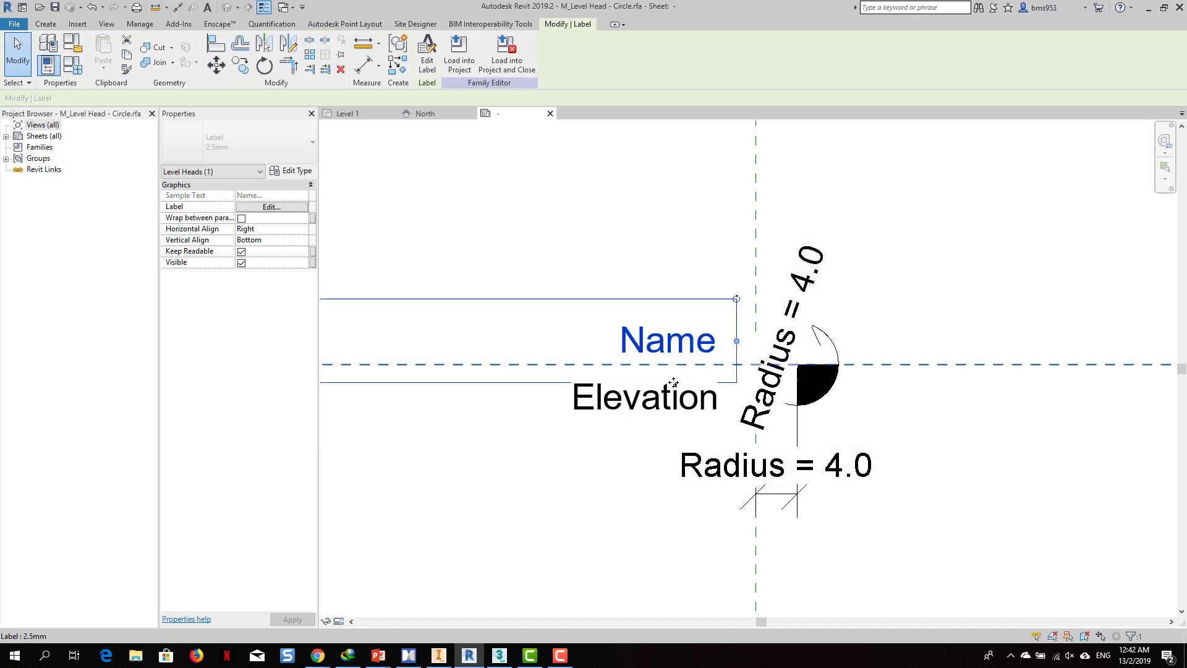
left_click(656, 411)
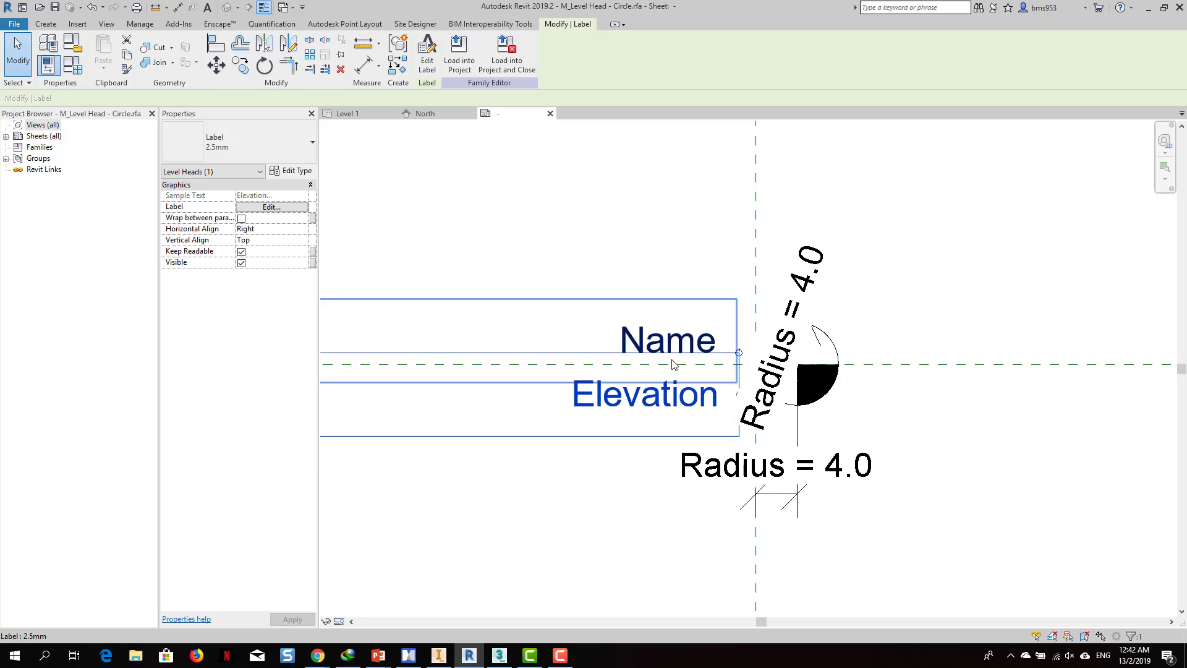
left_click(662, 235)
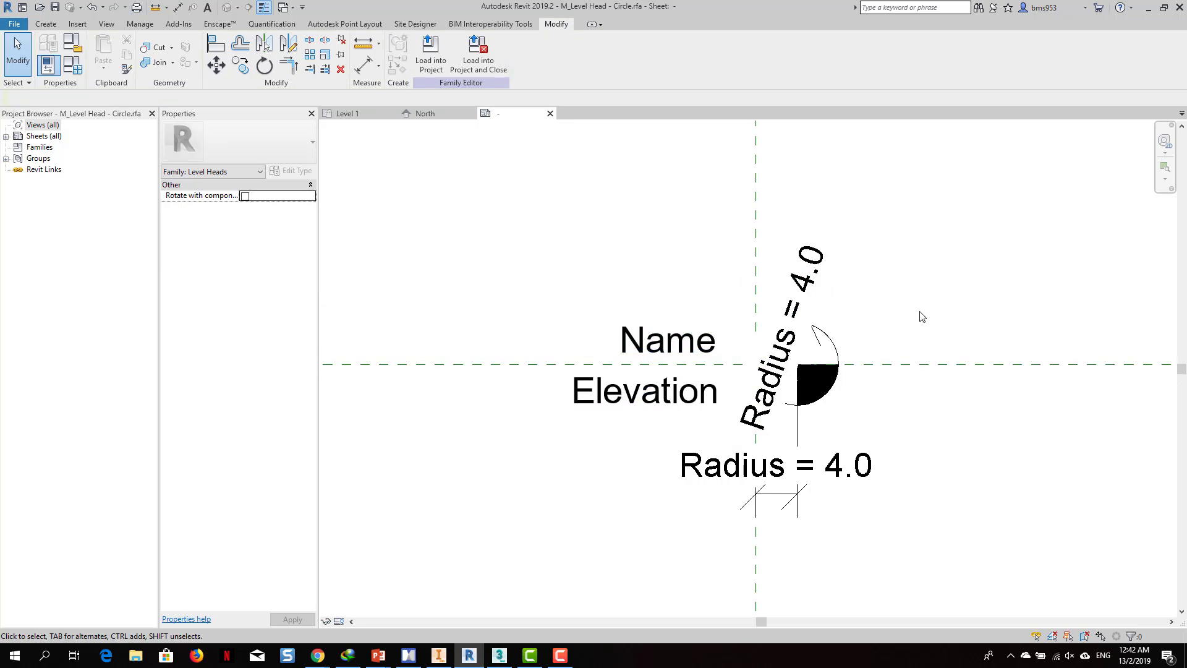
Delete the level head's circle, filled quadrants and radius dimensions, keeping the labels and reference planes.
middle_click_drag(920, 315, 742, 257)
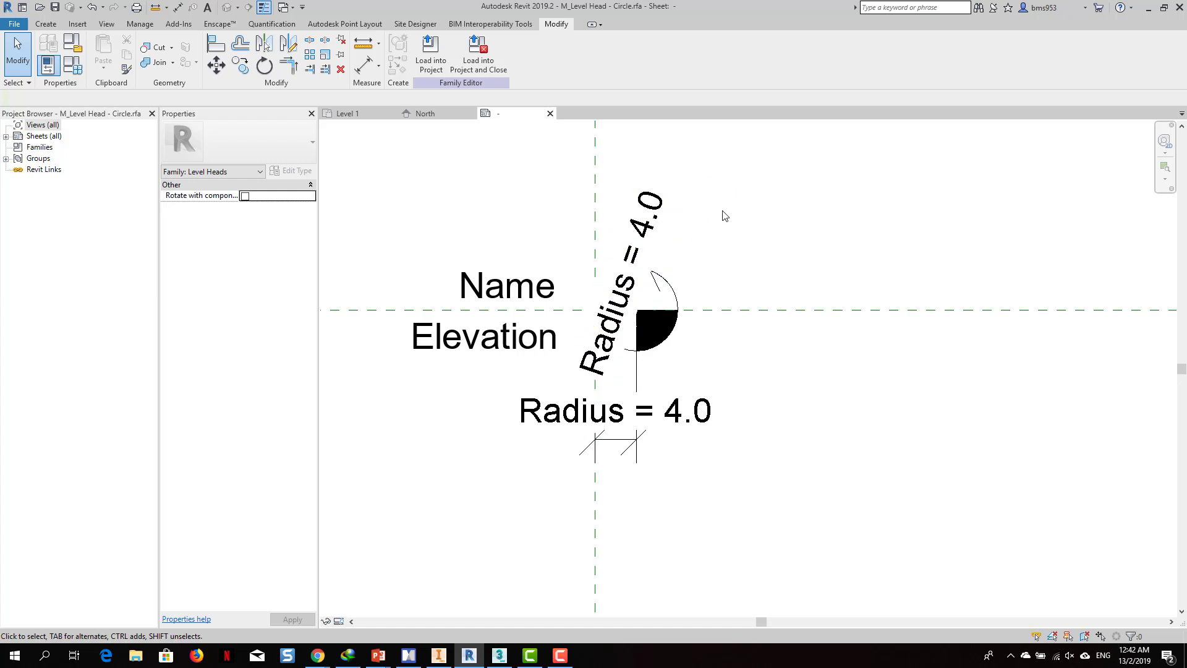
middle_click_drag(682, 229, 680, 245)
scroll(575, 219, "down", 1)
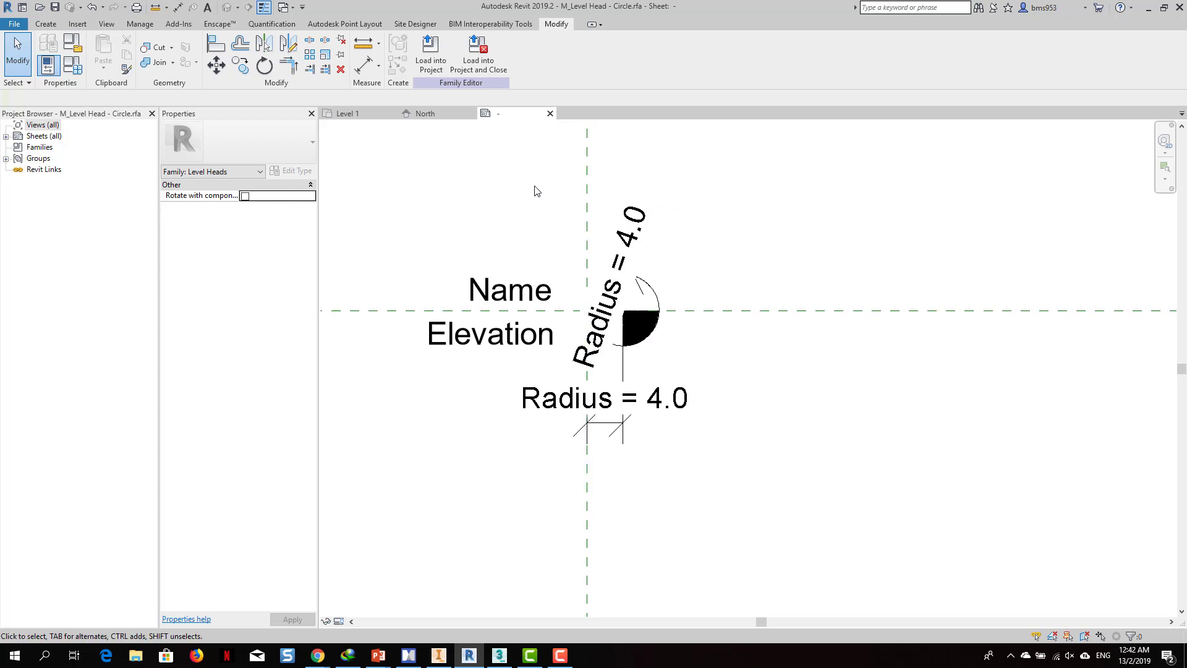
left_click_drag(525, 181, 766, 446)
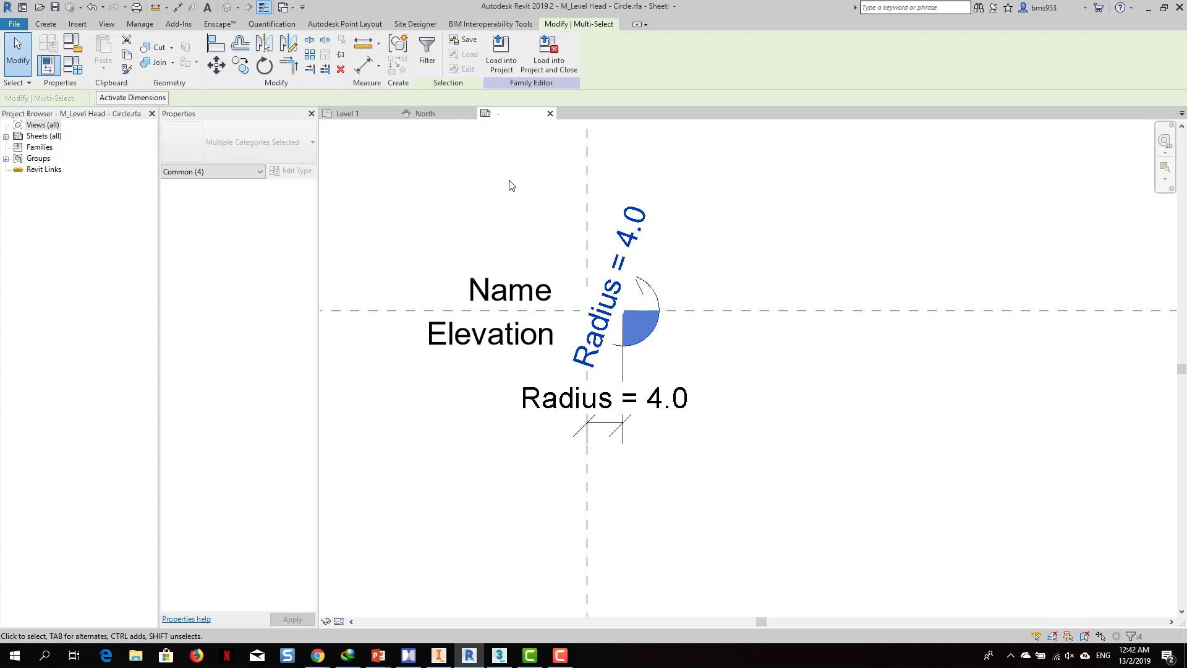
left_click_drag(494, 186, 757, 452)
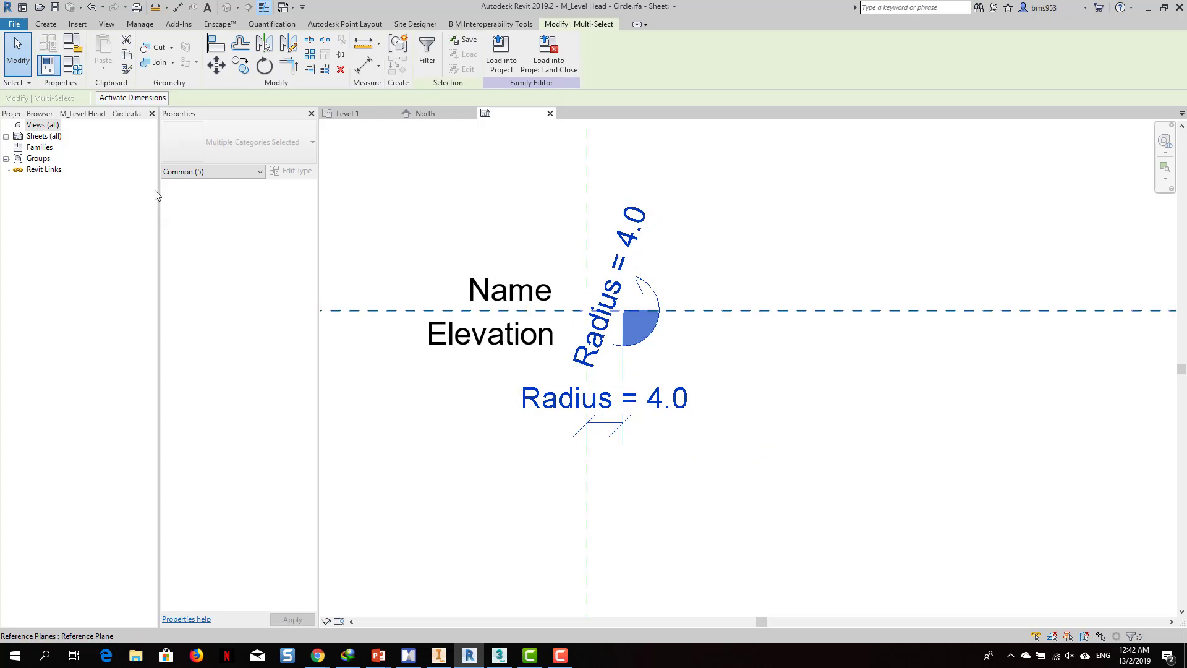
left_click(46, 23)
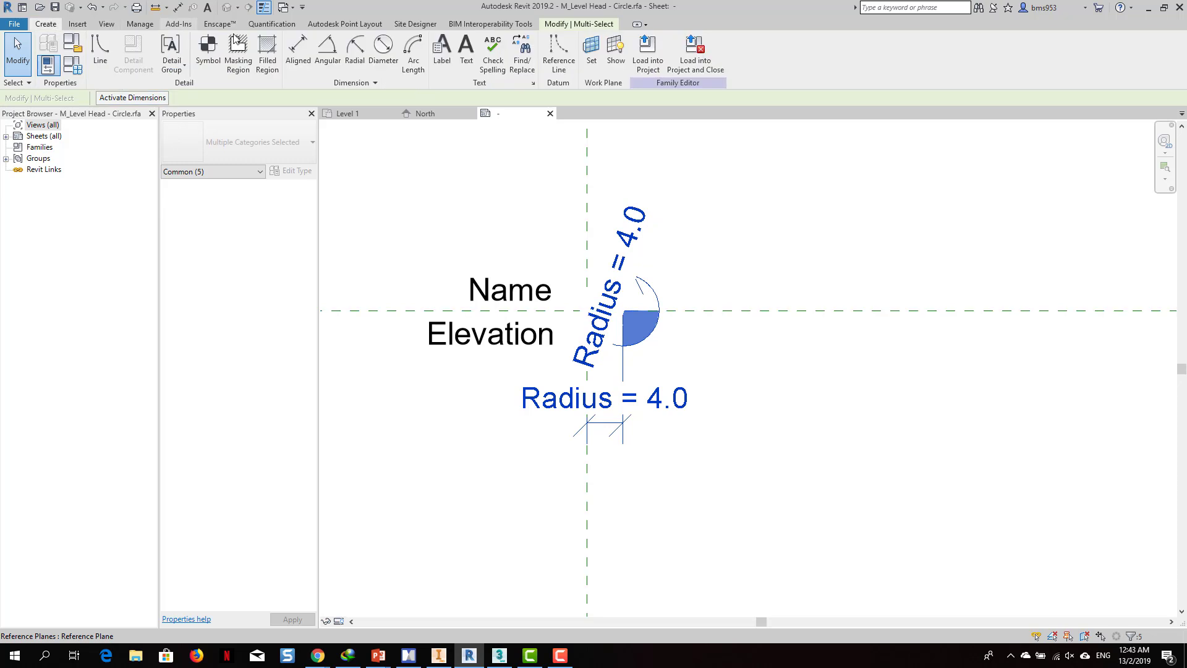
key("Delete")
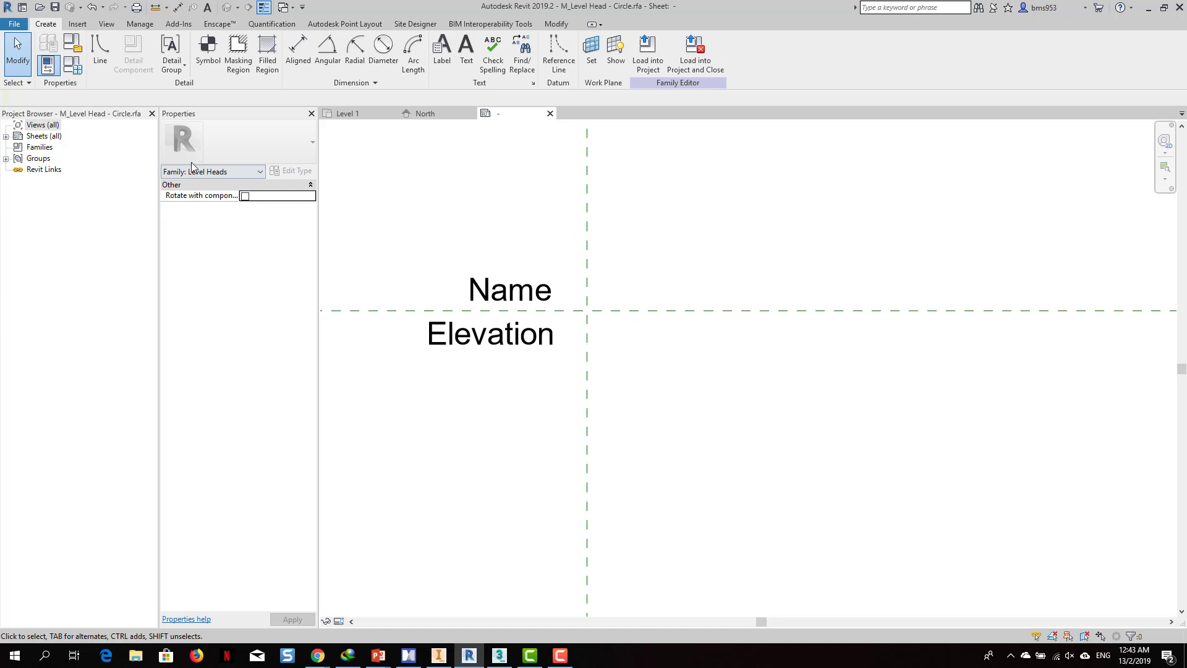
Create a new family from the Metric Generic Annotation template and delete its instruction note.
left_click(13, 23)
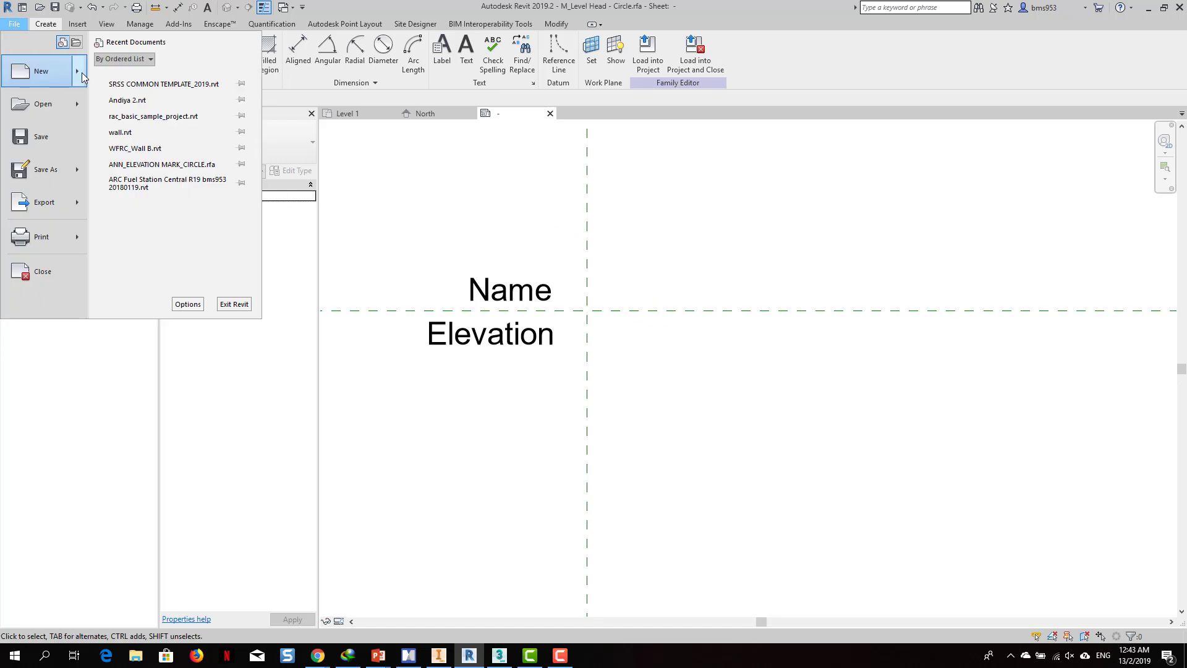
mouse_move(83, 72)
left_click(133, 107)
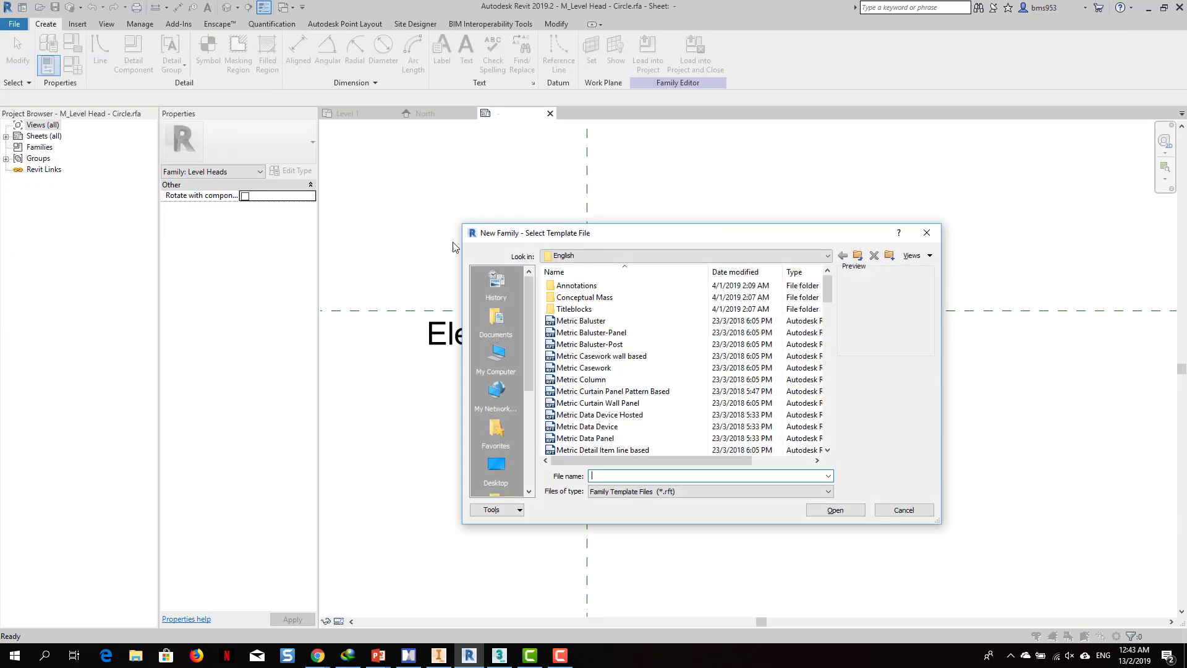
double_click(582, 285)
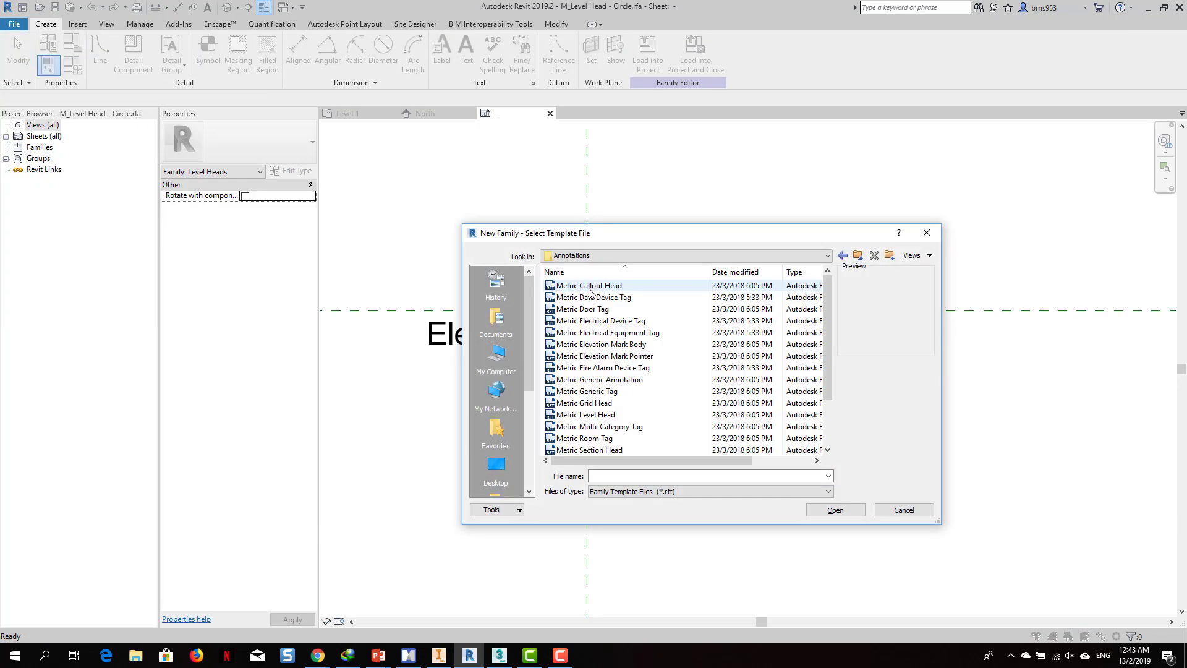
double_click(606, 381)
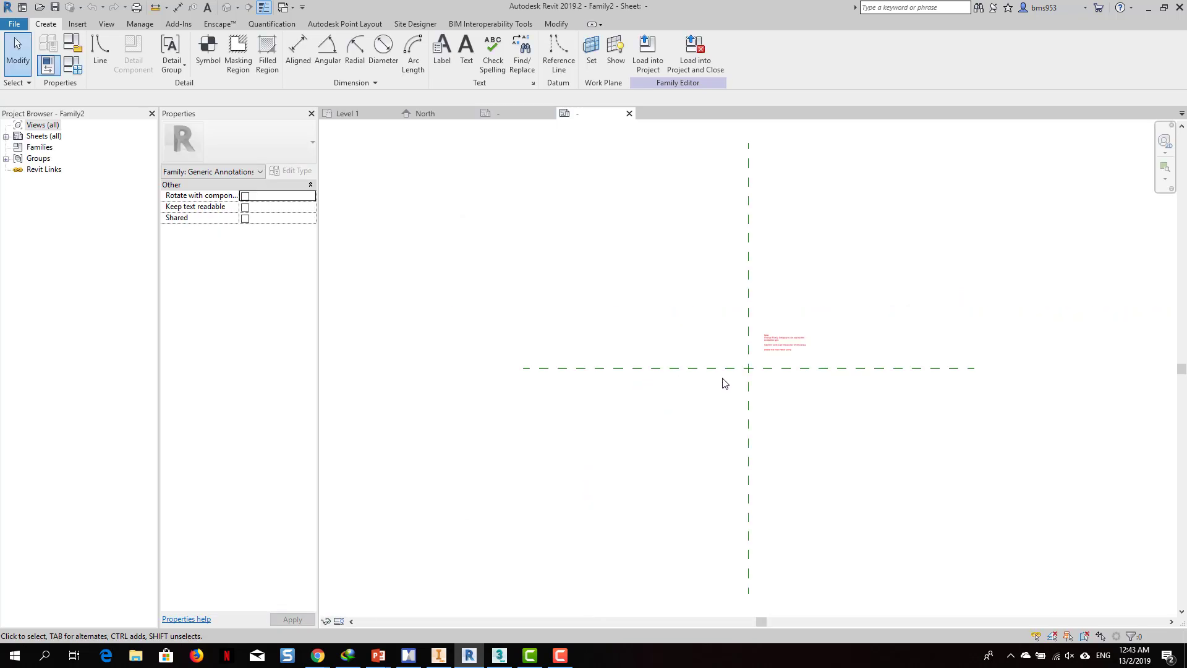
left_click(773, 356)
key("Delete")
Draw a circle with a radius of 4 centred on the intersection of the two reference planes.
scroll(795, 371, "up", 2)
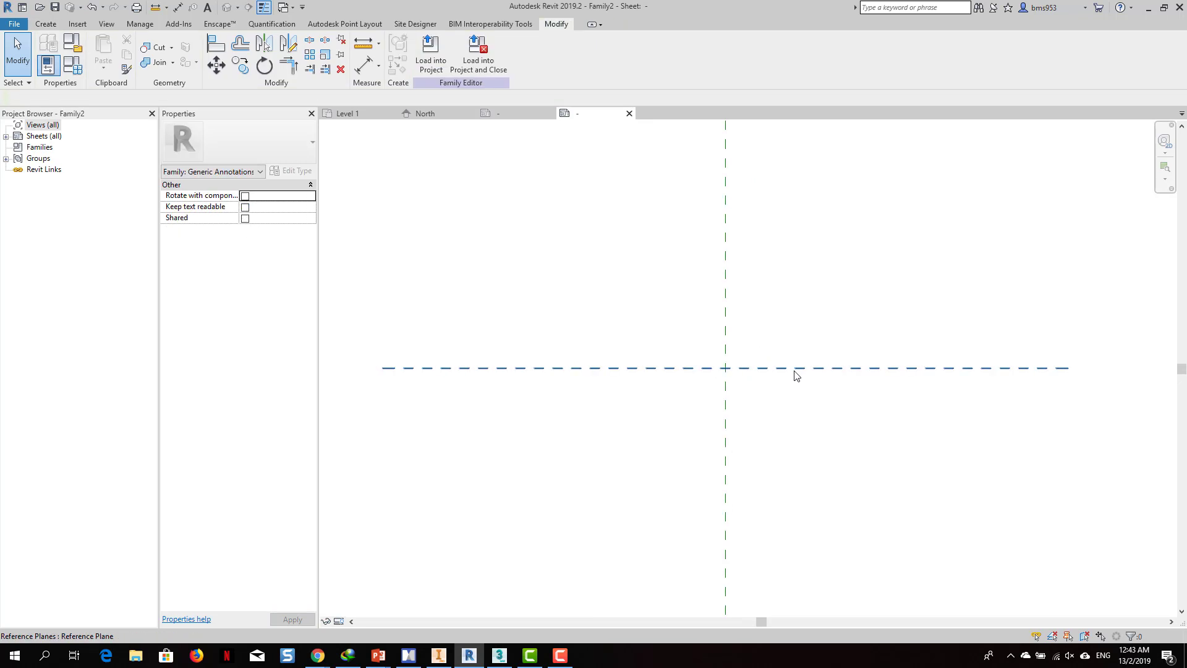
scroll(796, 375, "up", 1)
left_click(45, 24)
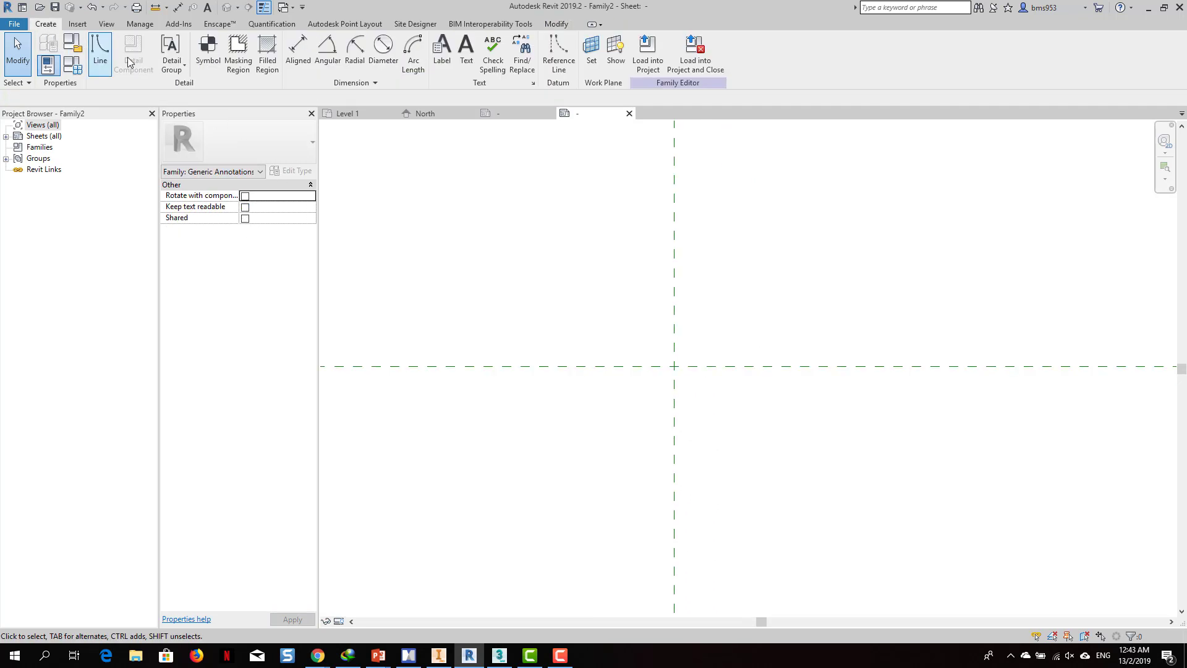
left_click(99, 53)
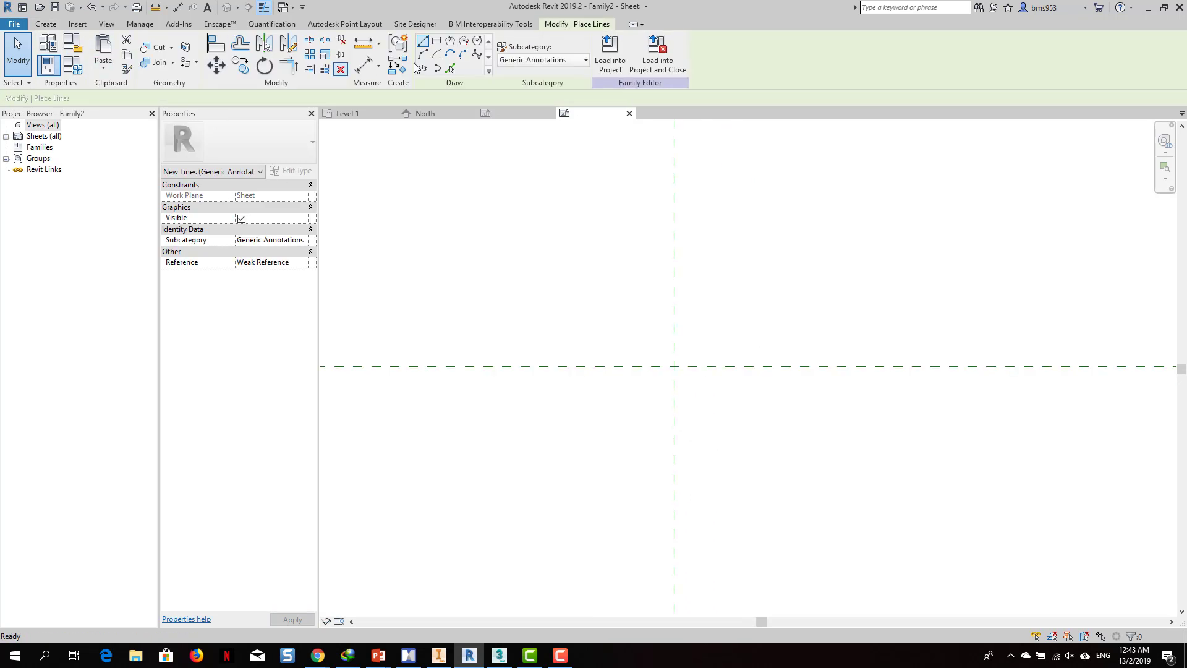
left_click(478, 41)
left_click(674, 366)
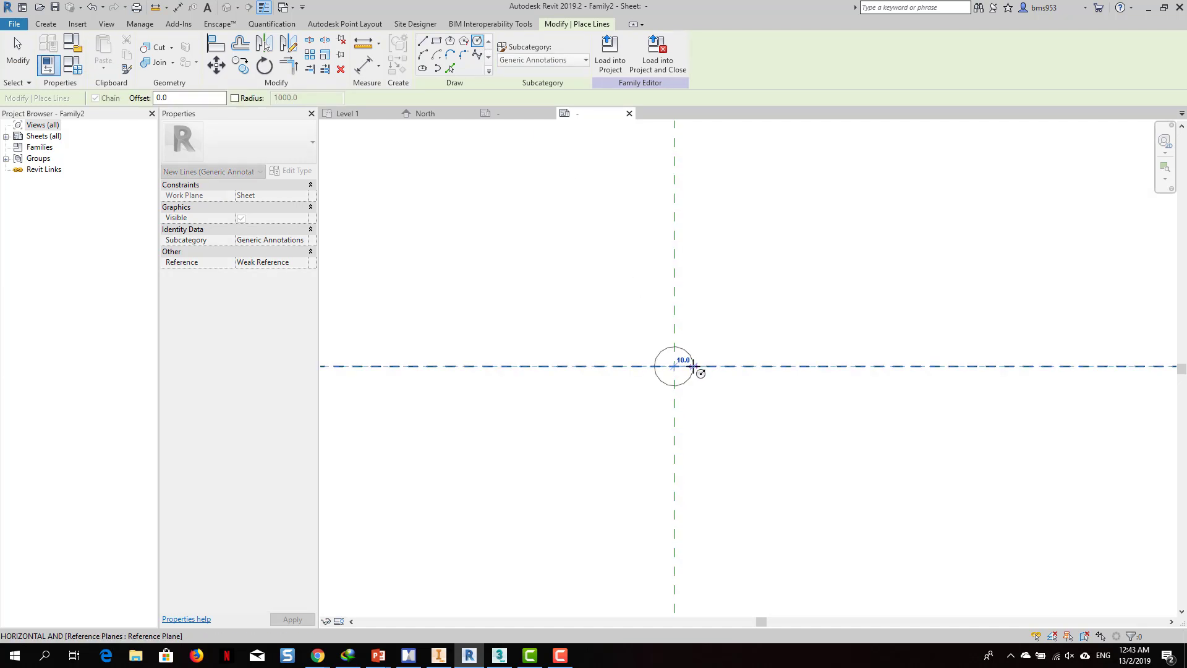
type("4")
key("Return")
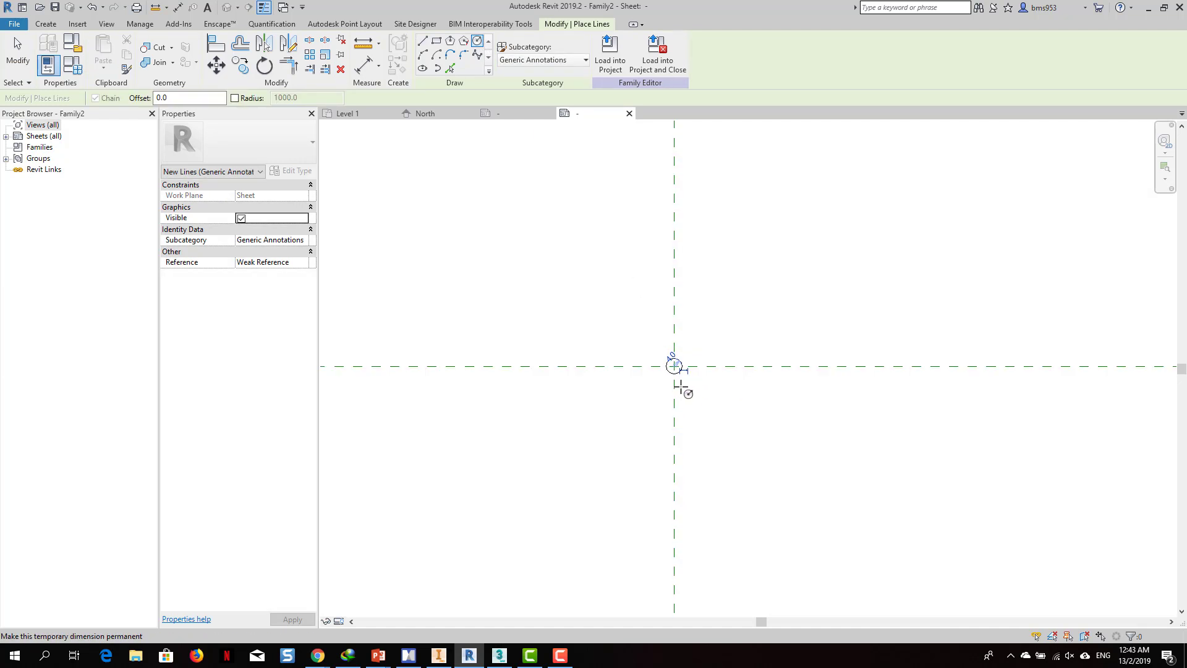
scroll(677, 377, "up", 8)
left_click(649, 323)
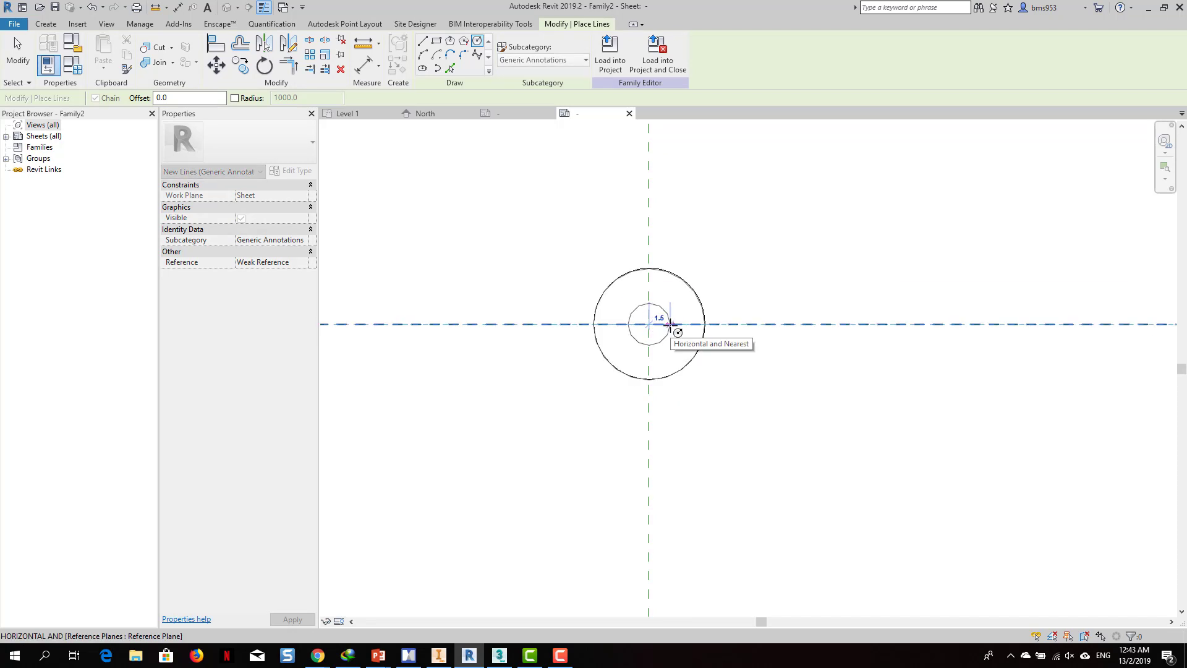
key("Escape")
key("Escape")
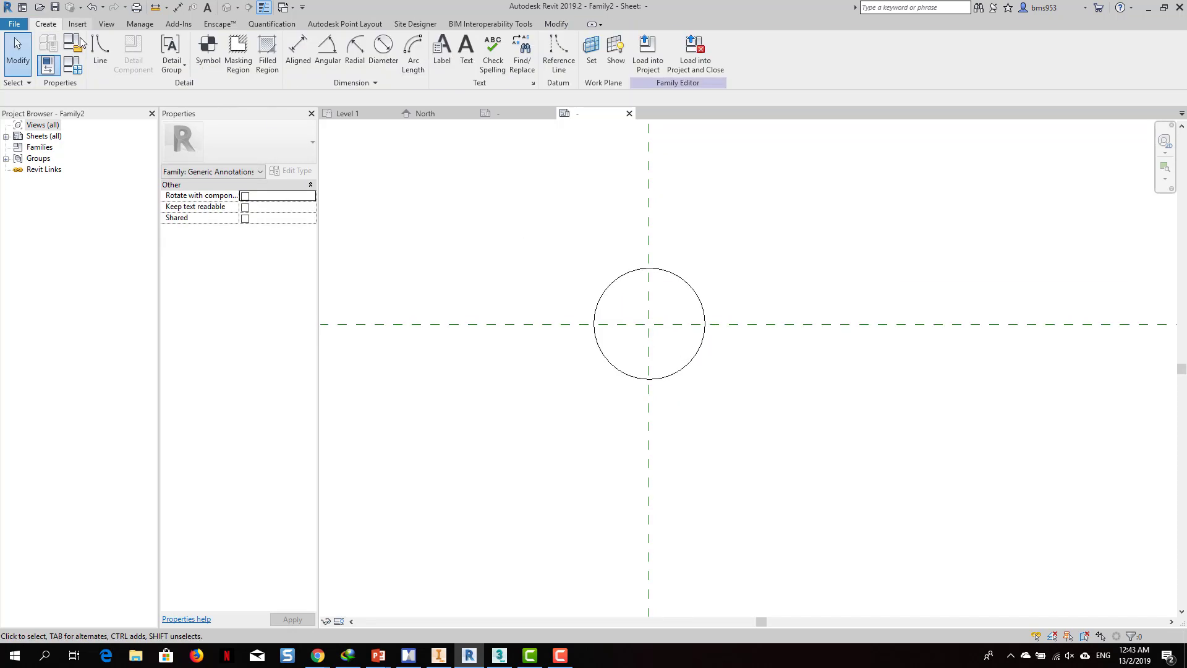
Draw a vertical and a horizontal diameter line across the circle between its quadrant points.
left_click(99, 48)
left_click(649, 379)
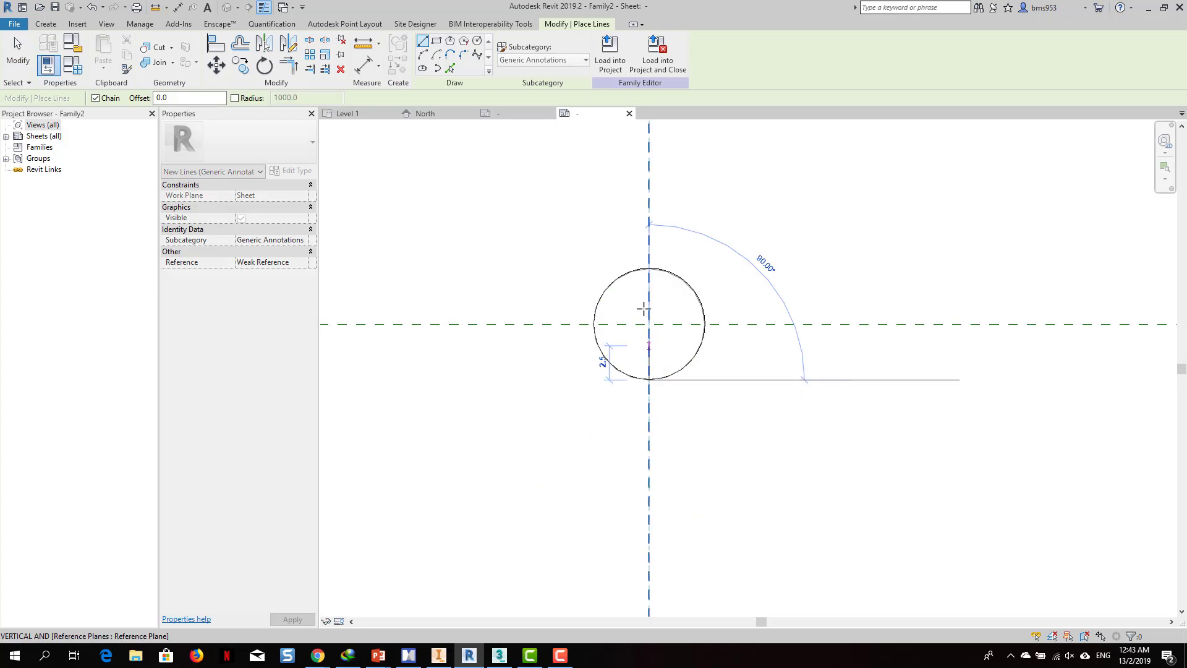
left_click(648, 269)
left_click(700, 324)
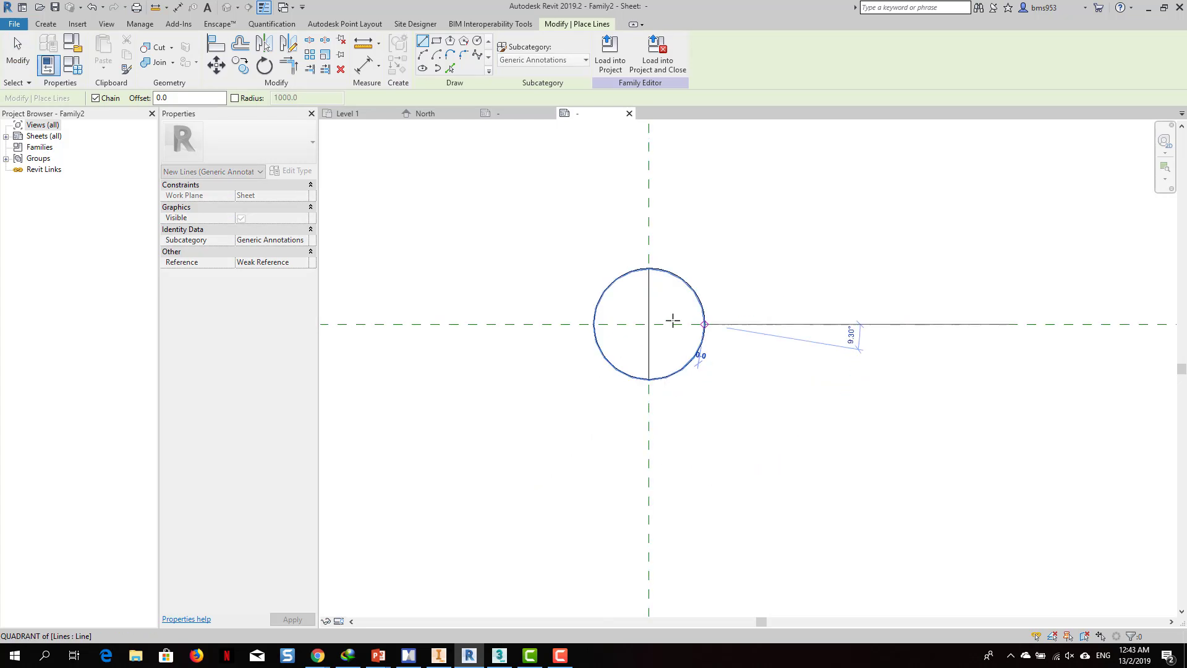
key("Escape")
key("Escape")
Move the circle and its cross lines sideways until the circle's left quadrant meets the reference plane intersection.
left_click_drag(530, 217, 808, 477)
left_click(216, 66)
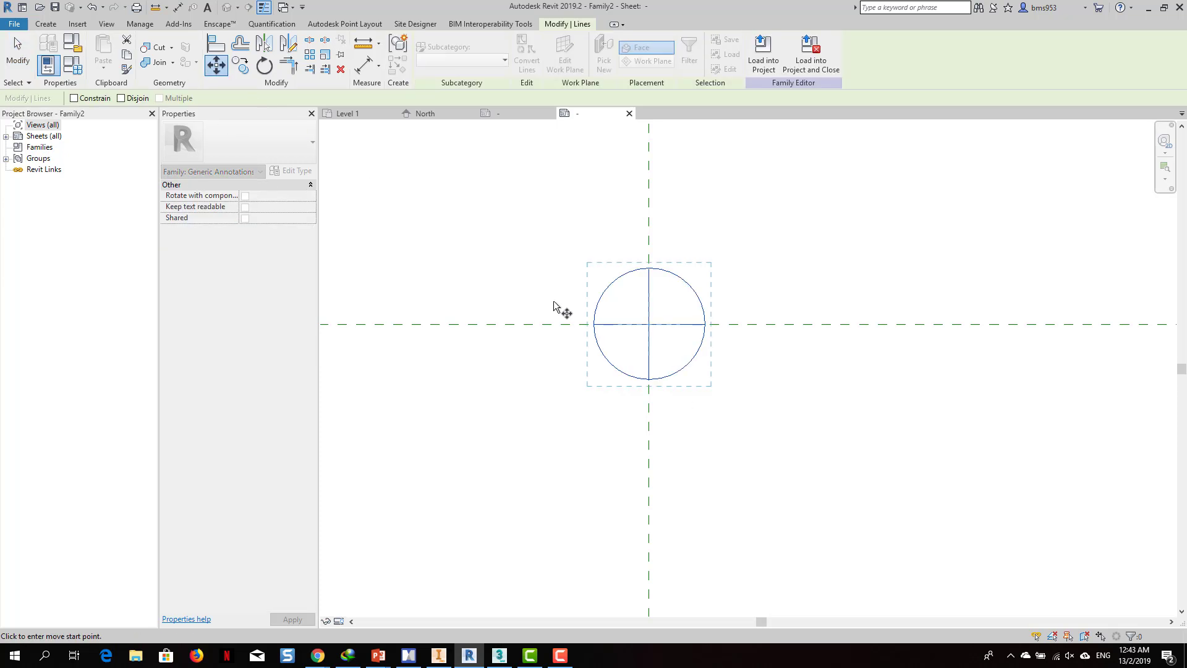
left_click(651, 325)
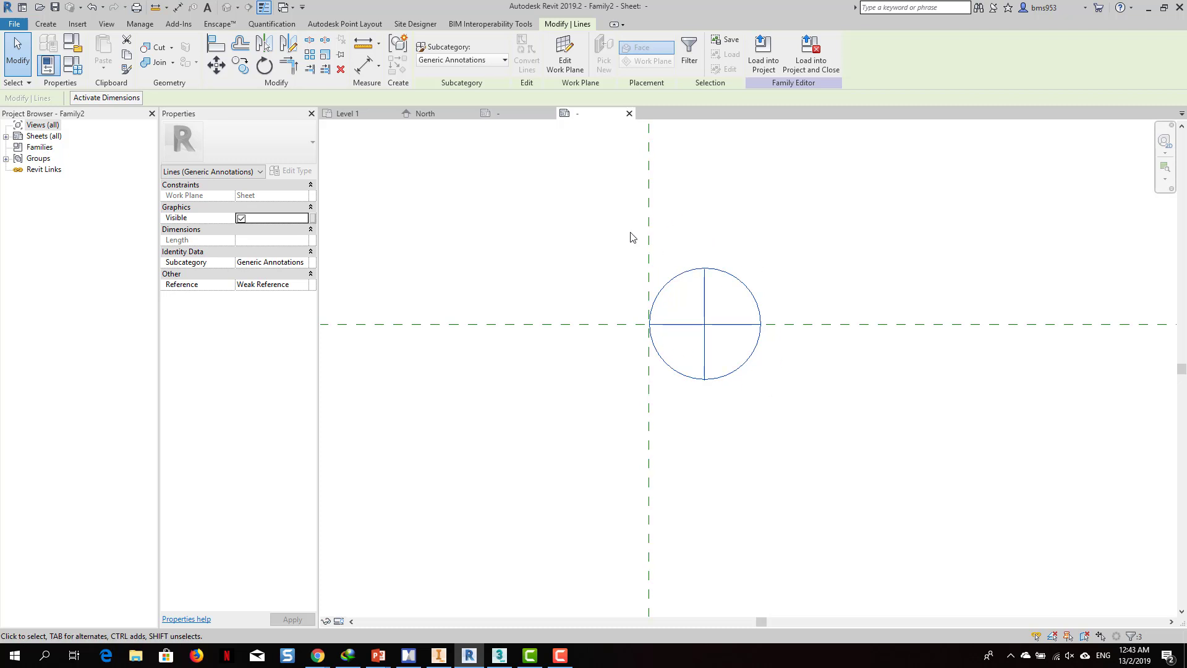
Copy the crossed circle about 14 mm to the right along the horizontal reference plane.
left_click_drag(606, 234, 854, 446)
left_click(239, 68)
left_click(650, 324)
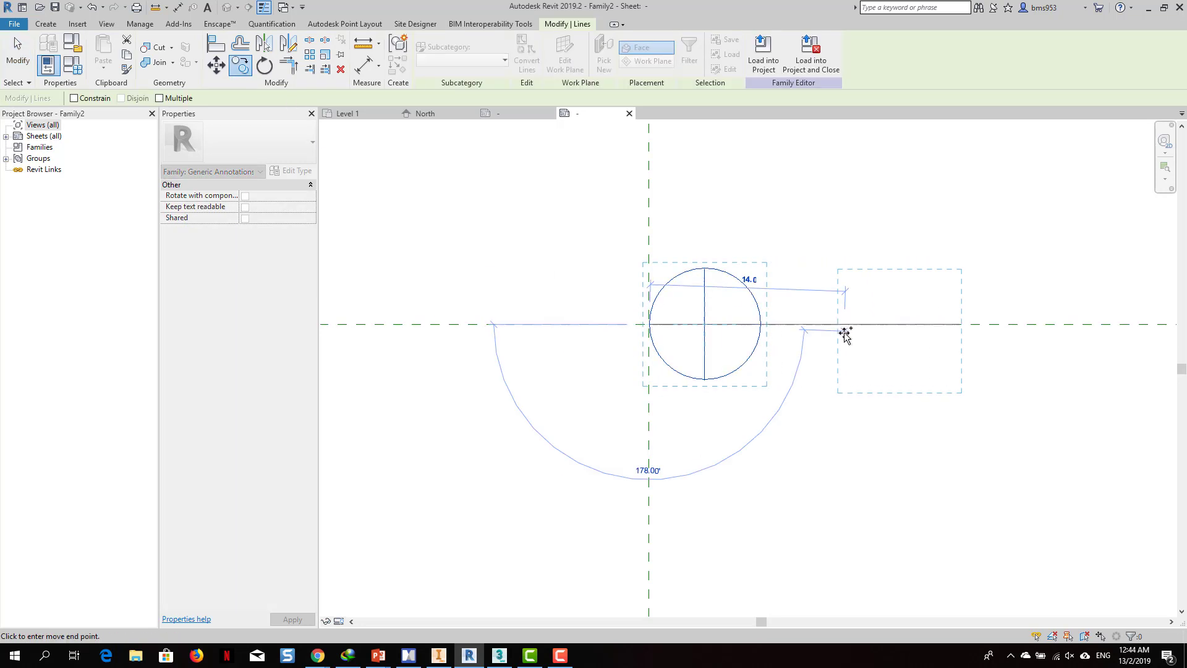
left_click(845, 324)
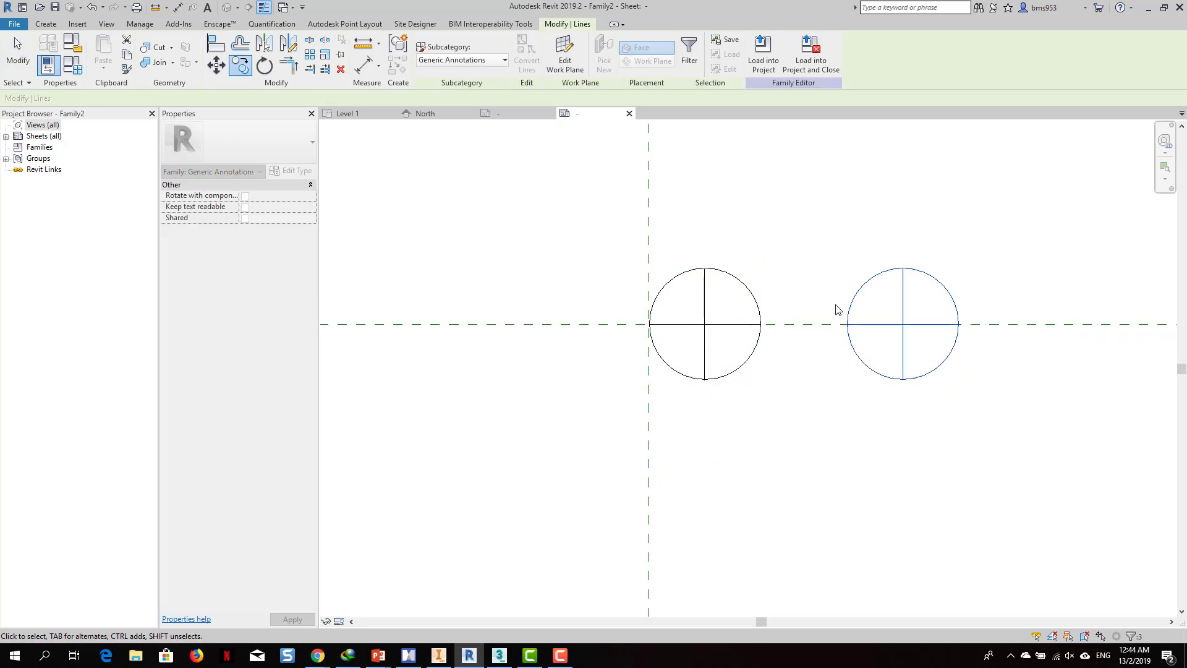
Scale the copied symbol numerically by 0.5 from its left quadrant point.
left_click(325, 56)
left_click(159, 99)
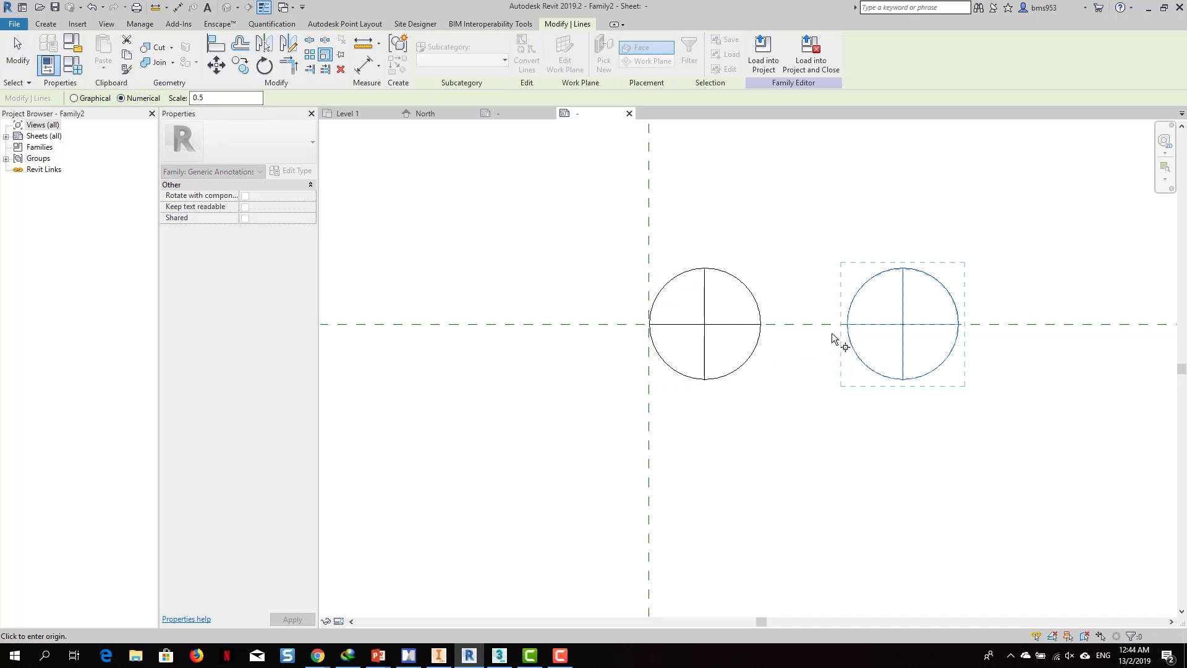
left_click(847, 324)
left_click(813, 371)
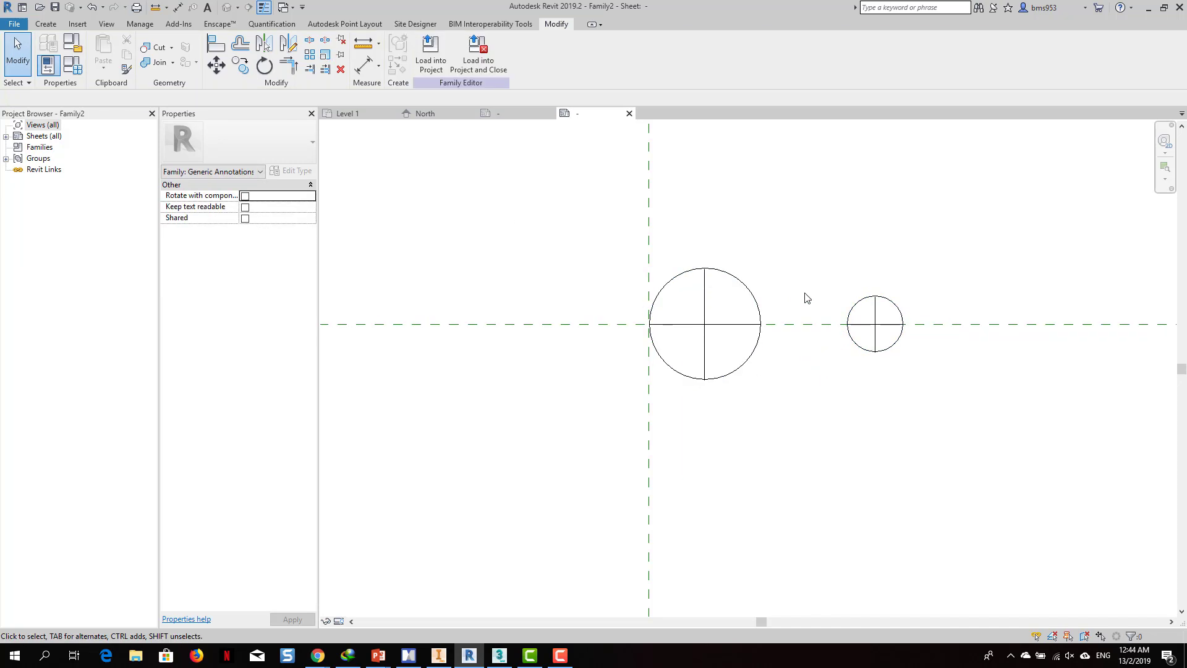
left_click_drag(823, 213, 993, 475)
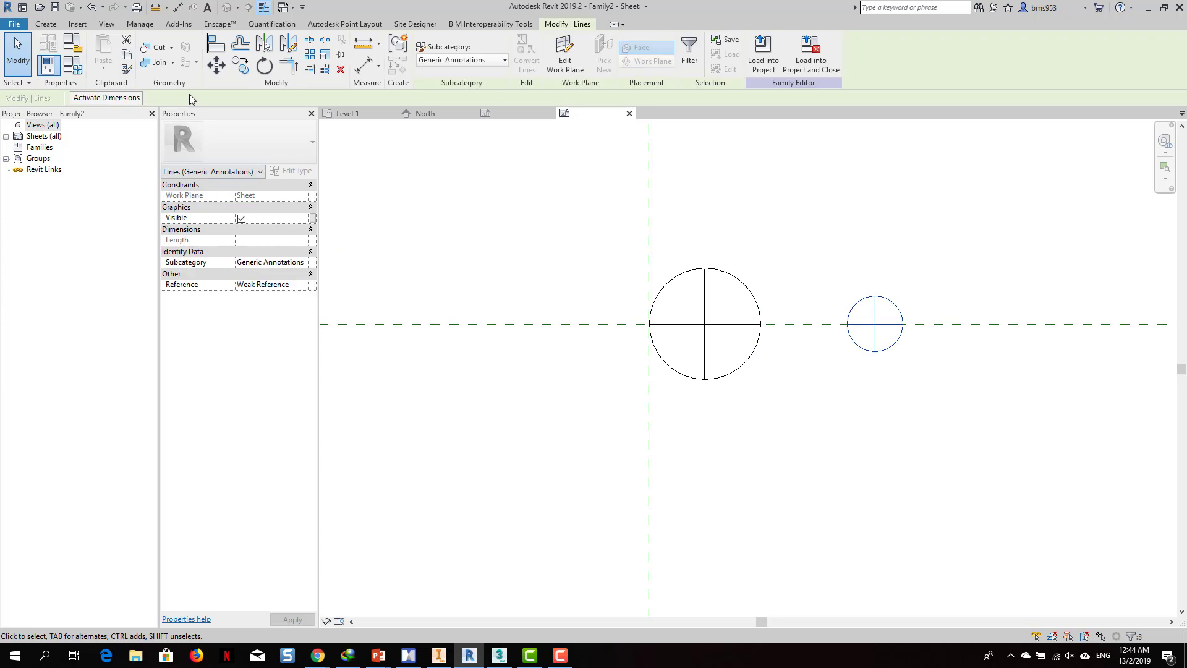
left_click(846, 352)
left_click_drag(573, 207, 816, 522)
left_click_drag(782, 213, 1007, 481)
In the object styles, create a Generic Annotations subcategory named SCALE_100.
left_click(140, 23)
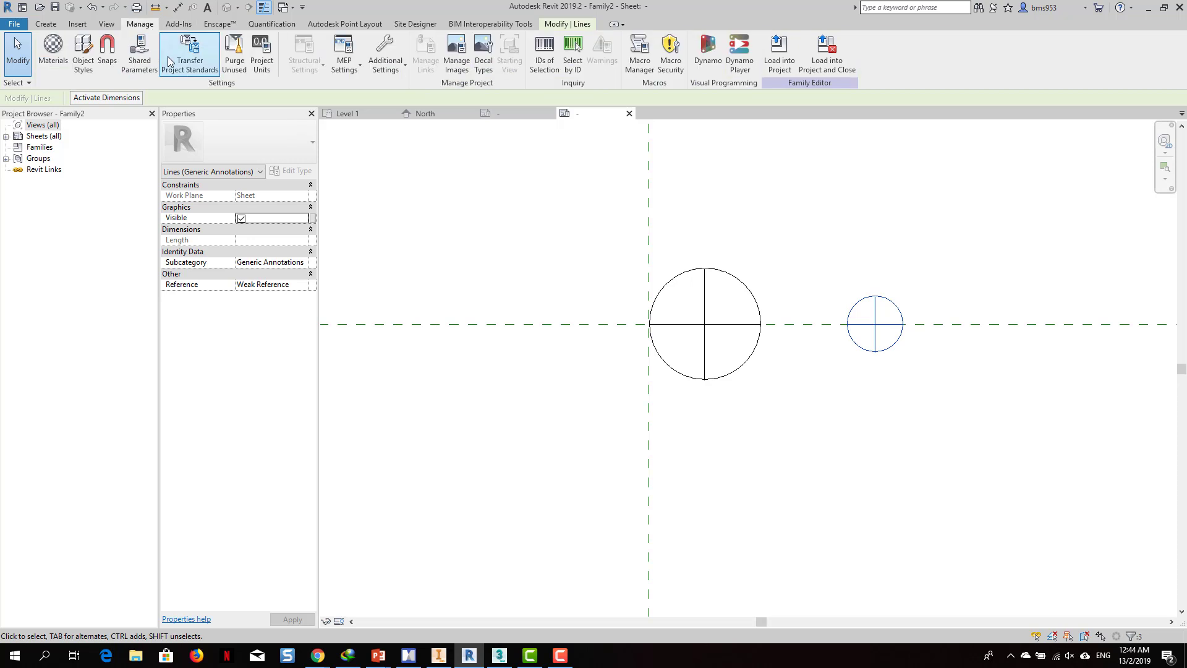
left_click(83, 52)
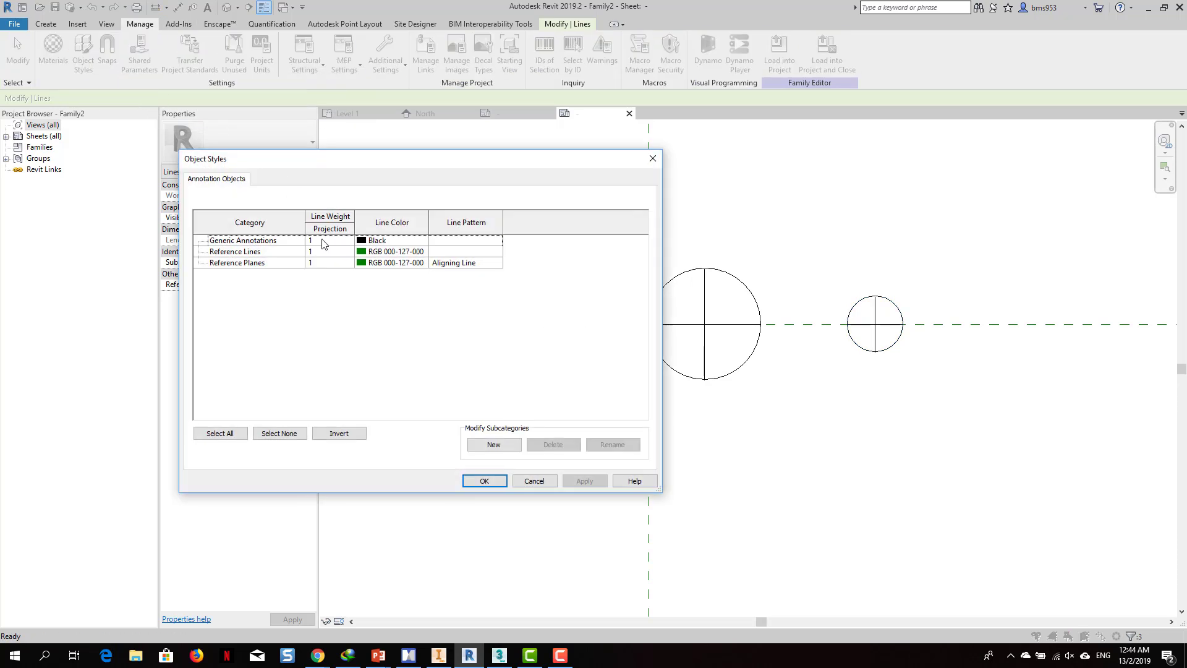
left_click(270, 243)
left_click(485, 443)
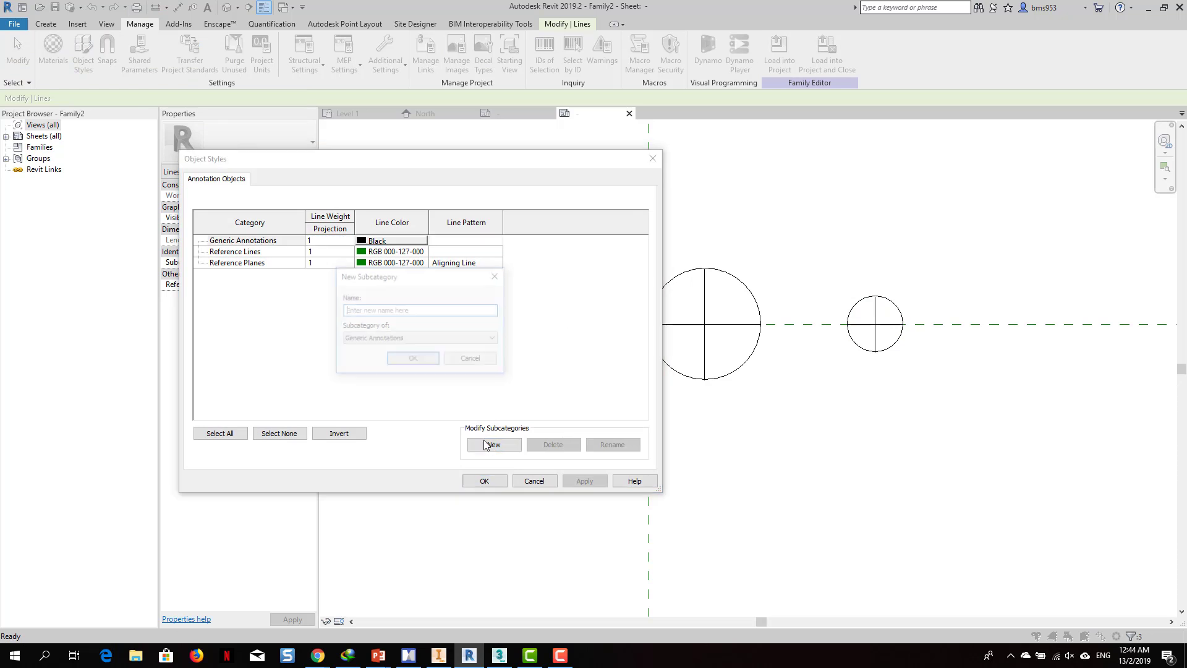
type("SCA")
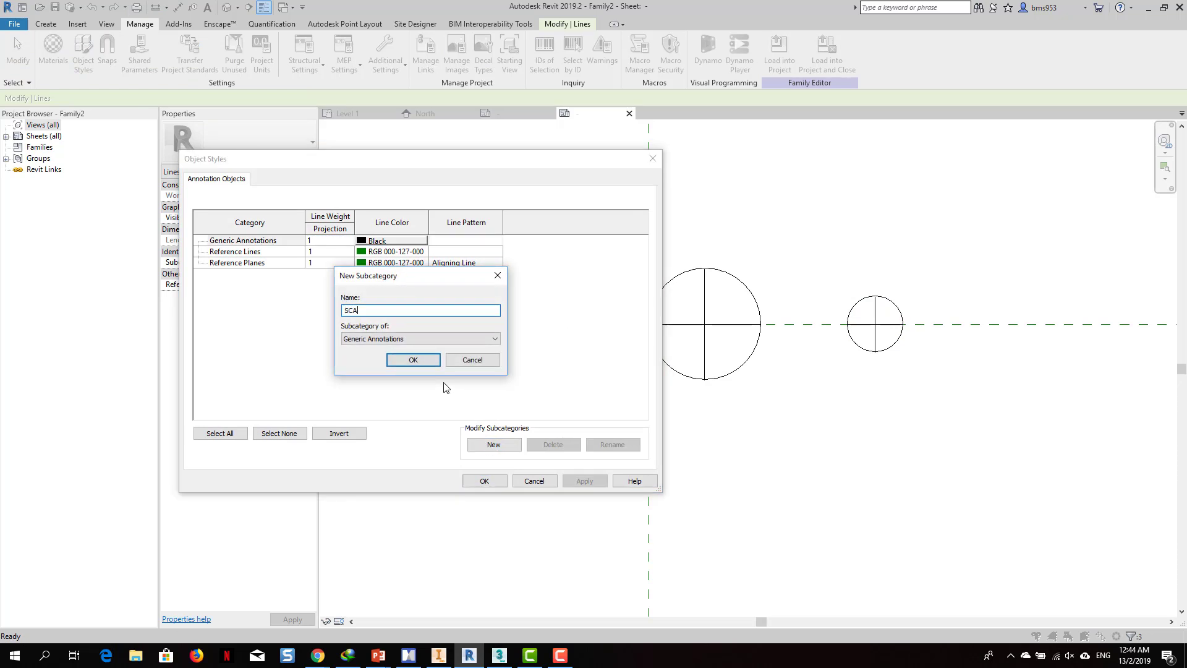
type("LE_100")
left_click_drag(379, 310, 344, 311)
key("ctrl+c")
left_click(414, 359)
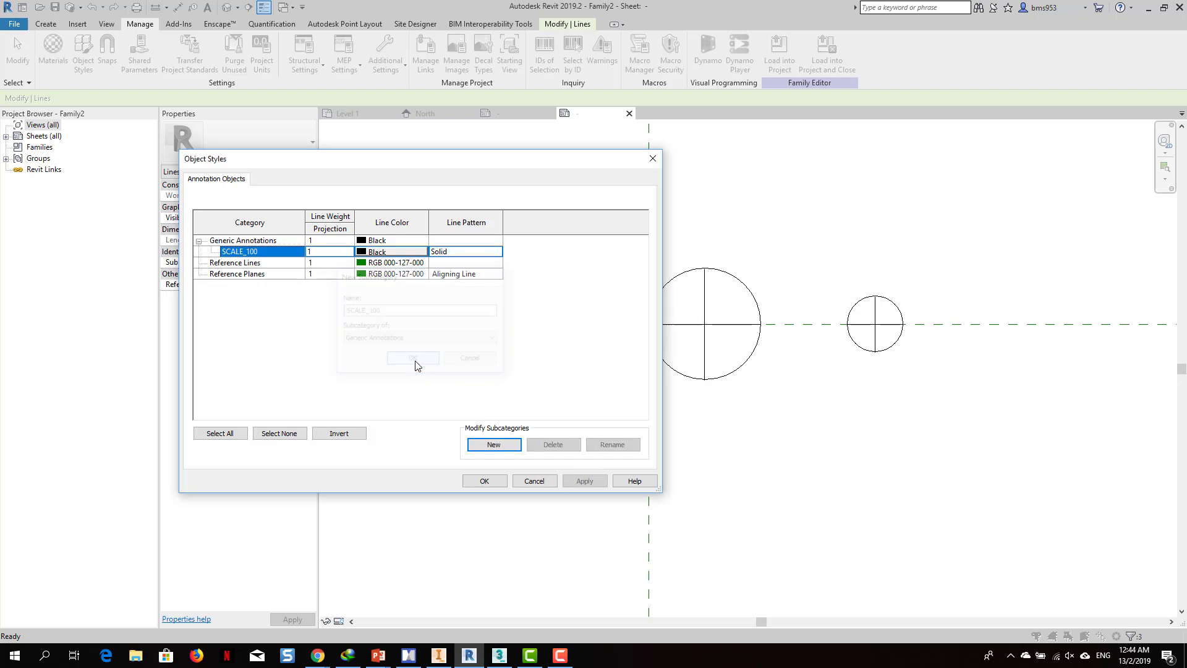
Add a second Generic Annotations subcategory named SCALE_200 and accept the object styles.
left_click(494, 445)
key("ctrl+v")
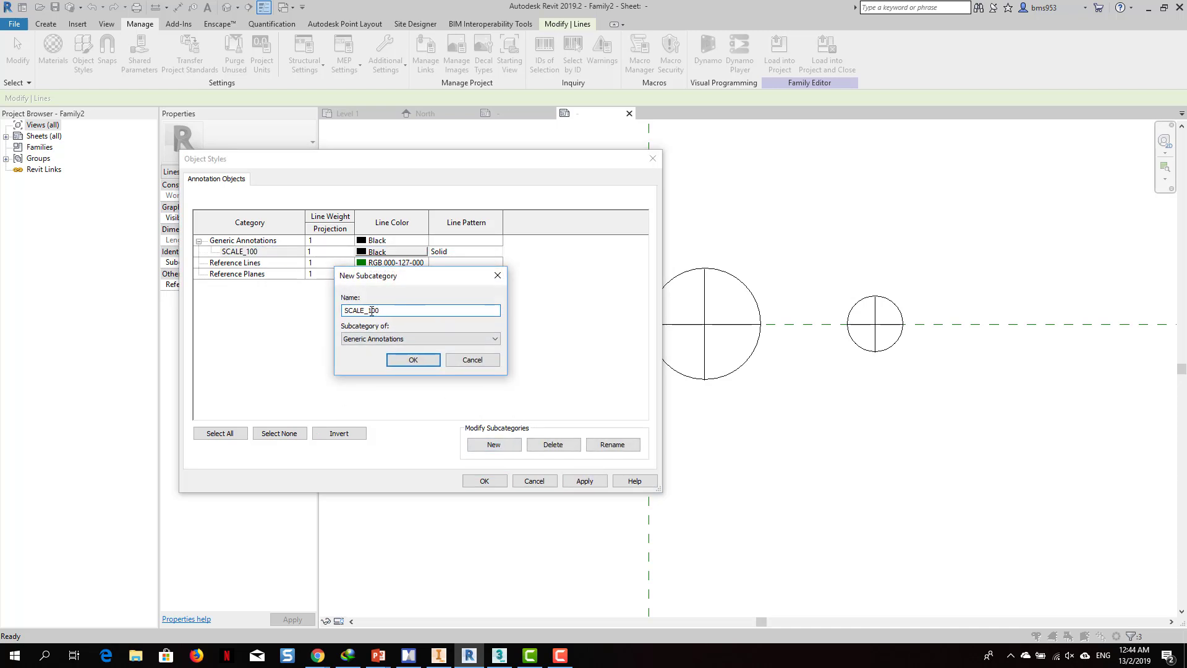
left_click(413, 360)
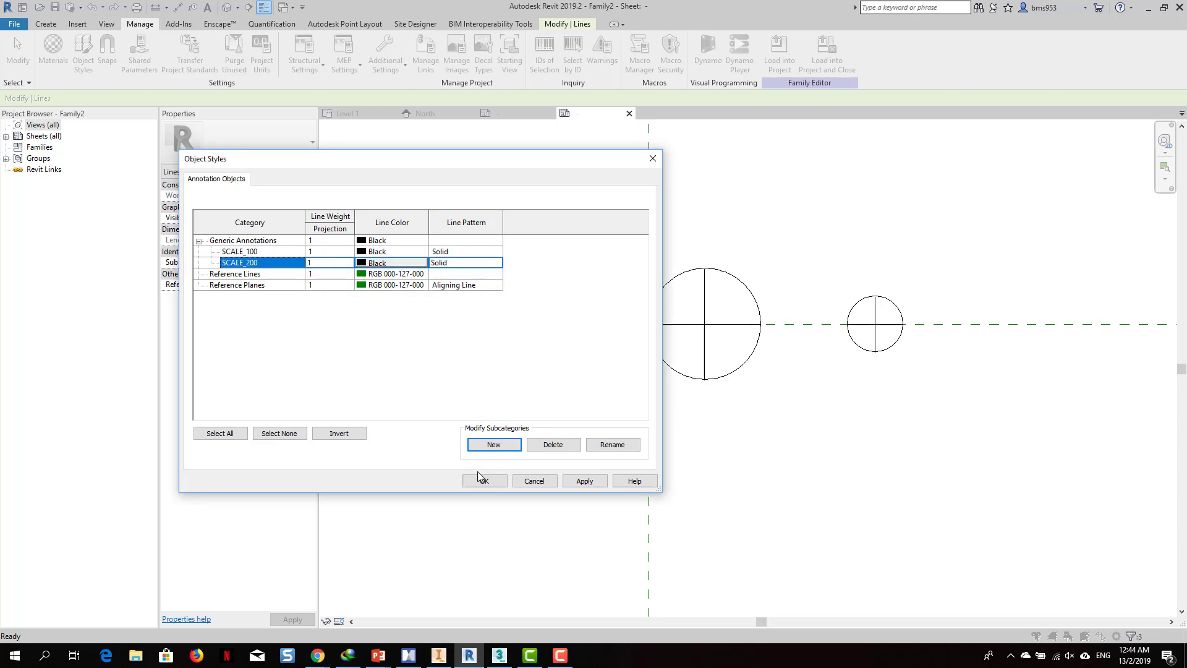
left_click(503, 483)
Assign the large circle and its cross lines to the SCALE_100 subcategory.
left_click_drag(588, 206, 796, 481)
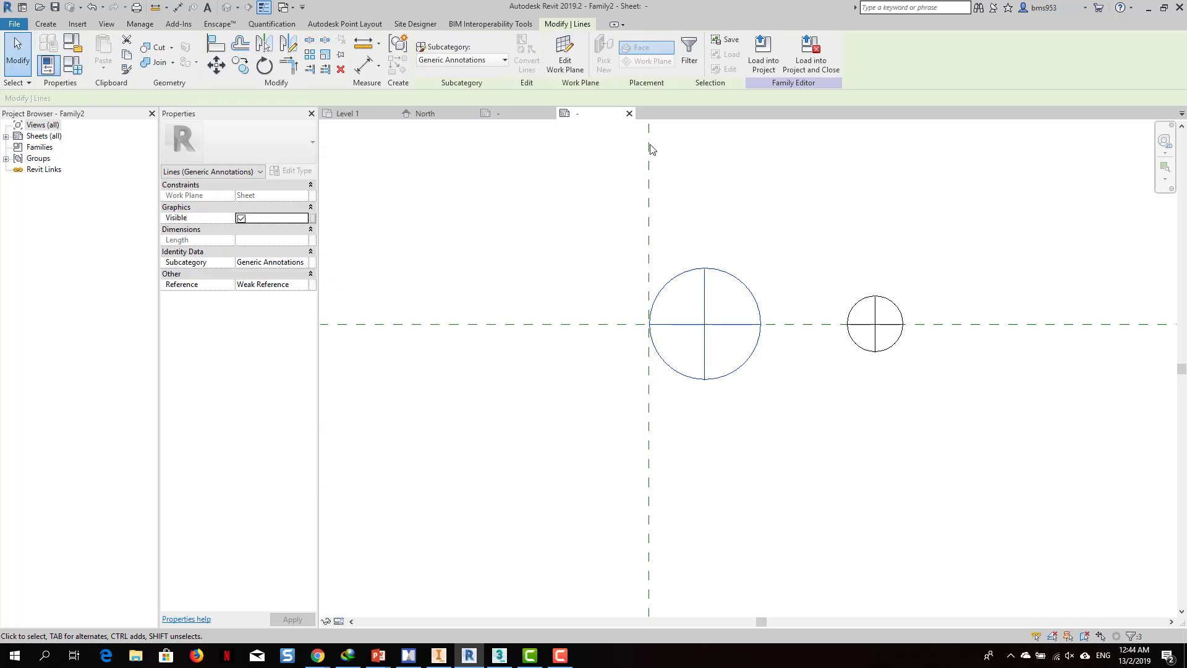
left_click(470, 60)
left_click(478, 102)
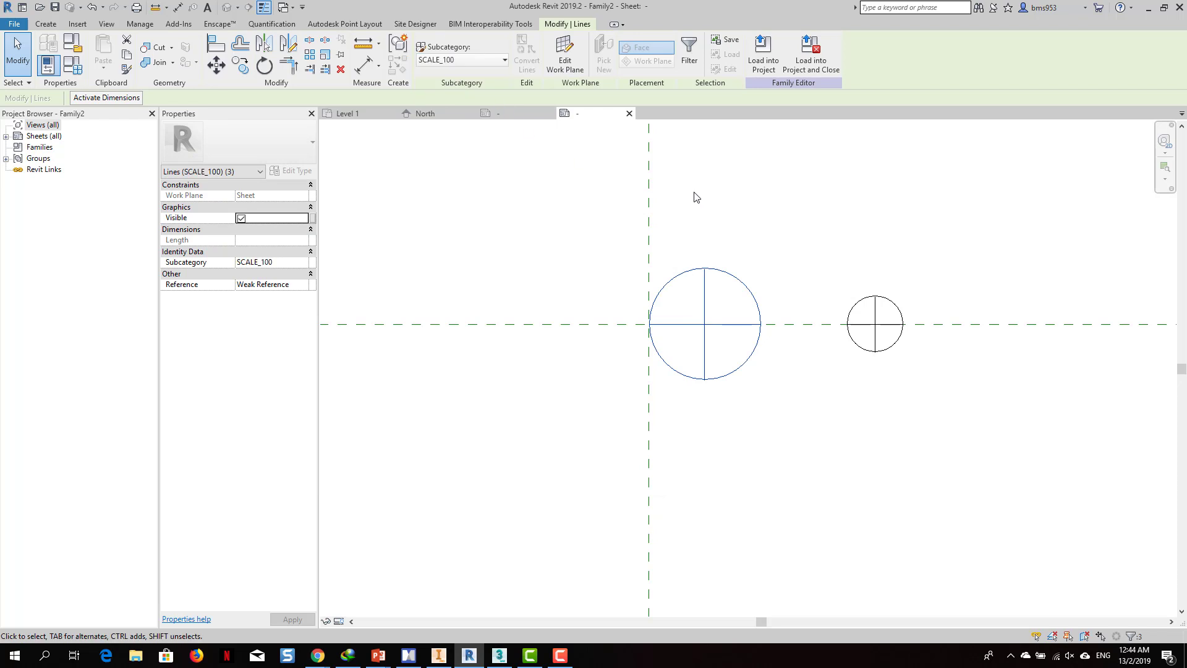
Assign the small circle and its cross lines to the SCALE_200 subcategory.
left_click(822, 243)
left_click_drag(822, 243, 959, 419)
left_click(470, 60)
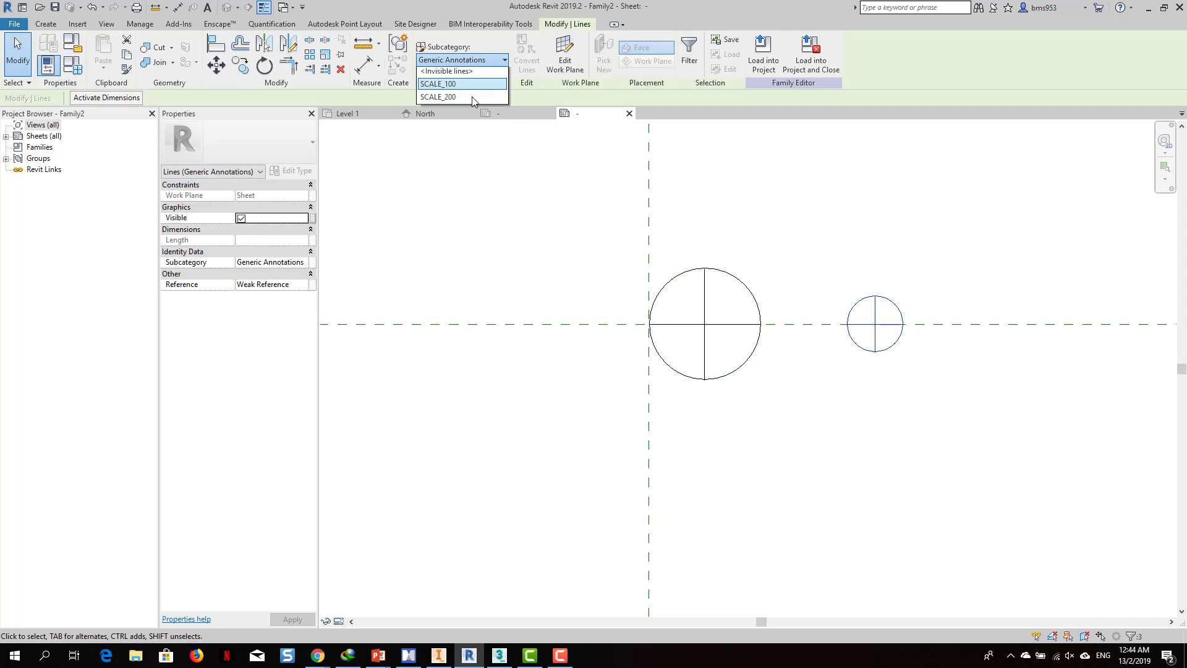
left_click(479, 113)
Move the small symbol so its left quadrant sits on the reference plane intersection, inside the large circle.
left_click(785, 215)
left_click_drag(785, 214, 984, 426)
left_click(216, 65)
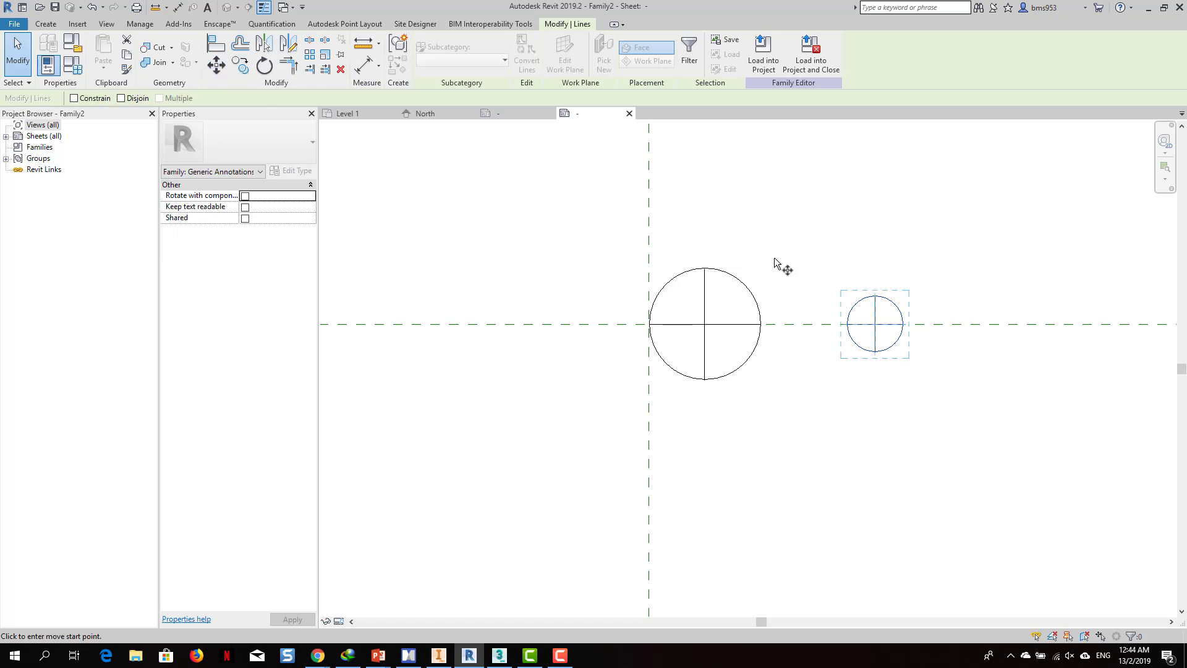
left_click(847, 323)
left_click(650, 323)
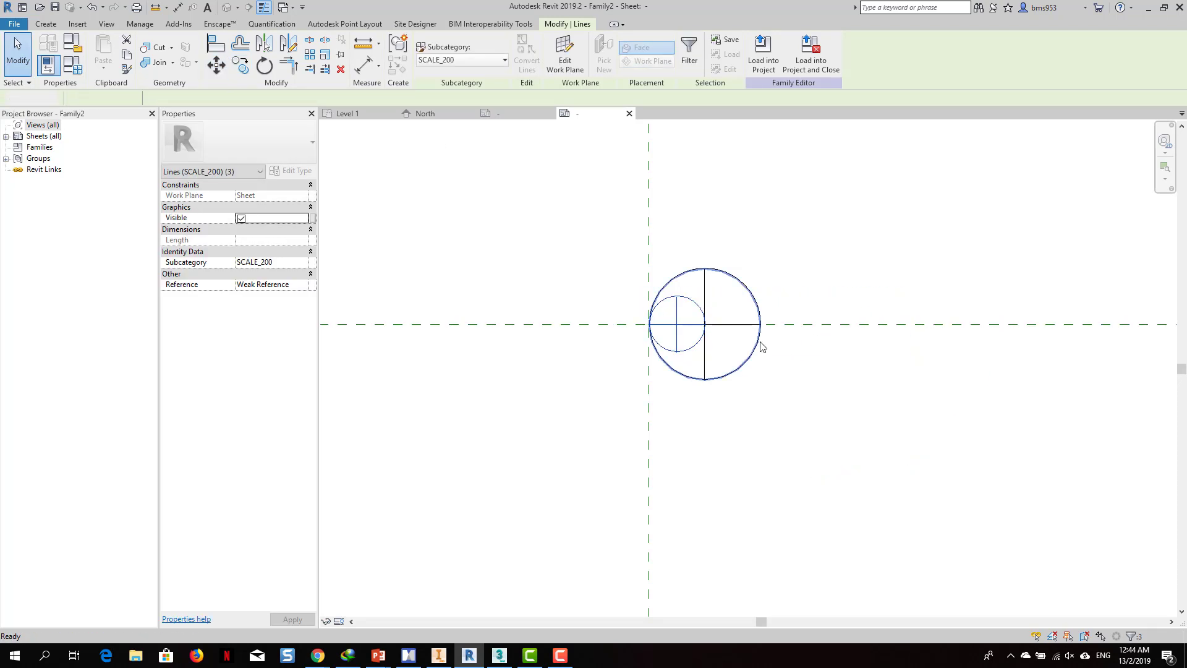
key("Escape")
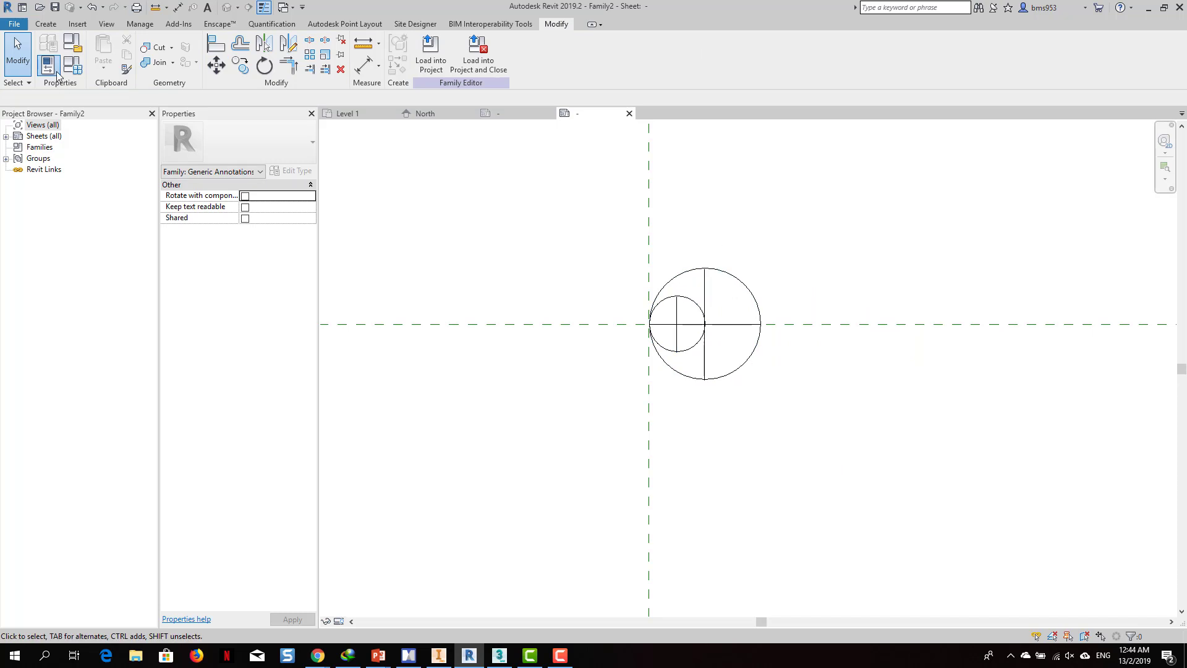
Save the annotation family to the Desktop as ANN_LEVEL HEAD.
left_click(55, 7)
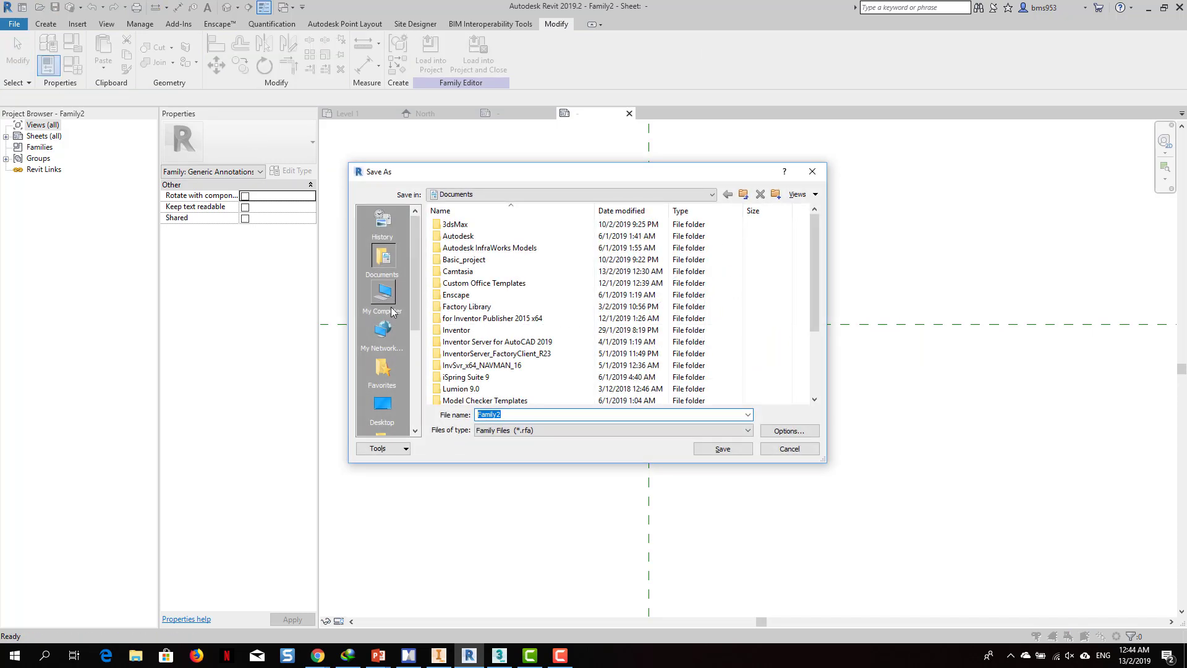
left_click(382, 409)
double_click(523, 413)
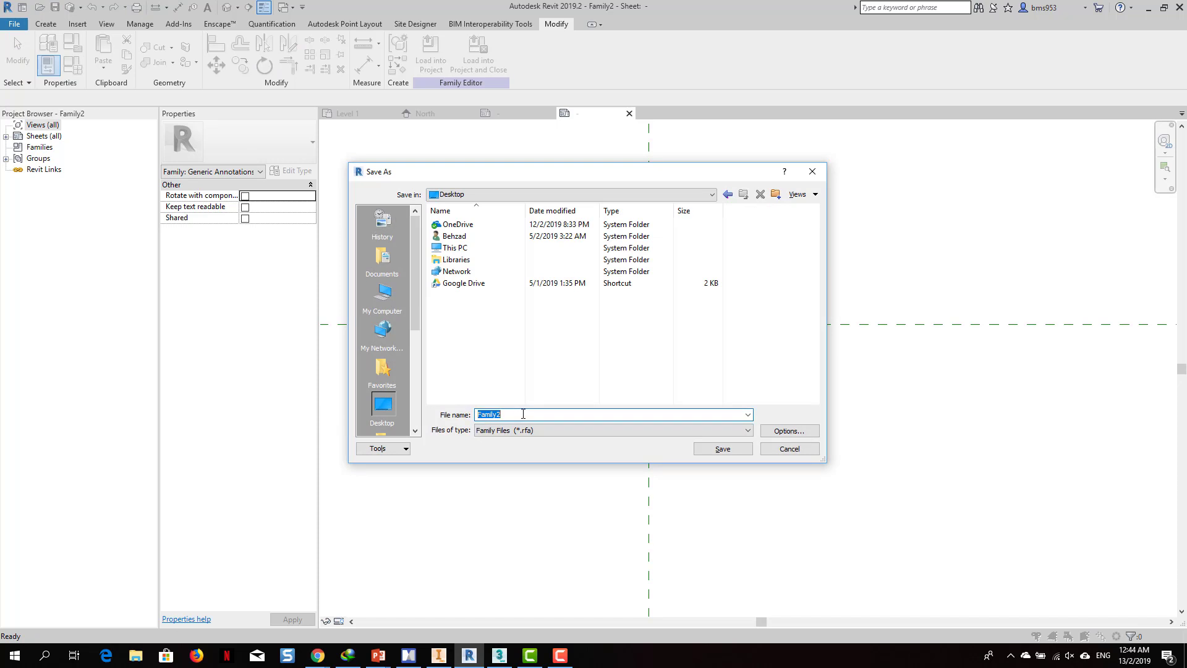
type("ANN_LEVEL HEAD")
key("Return")
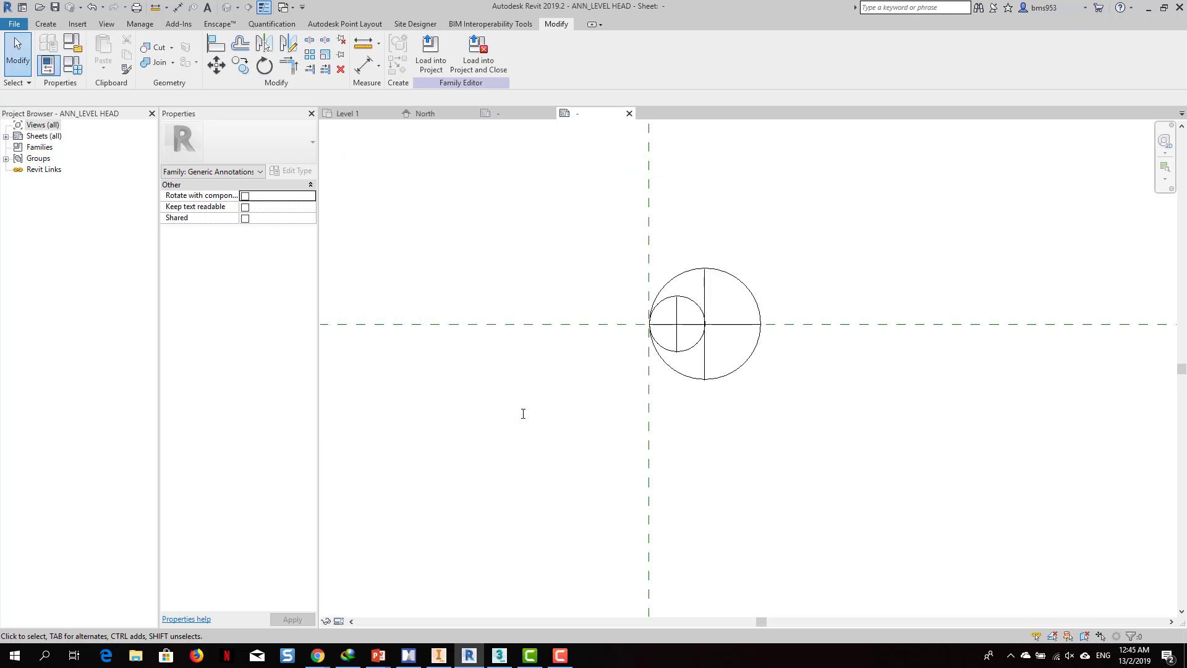
Load the symbol into M_Level Head - Circle.rfa and place one instance at the reference plane intersection.
left_click(431, 54)
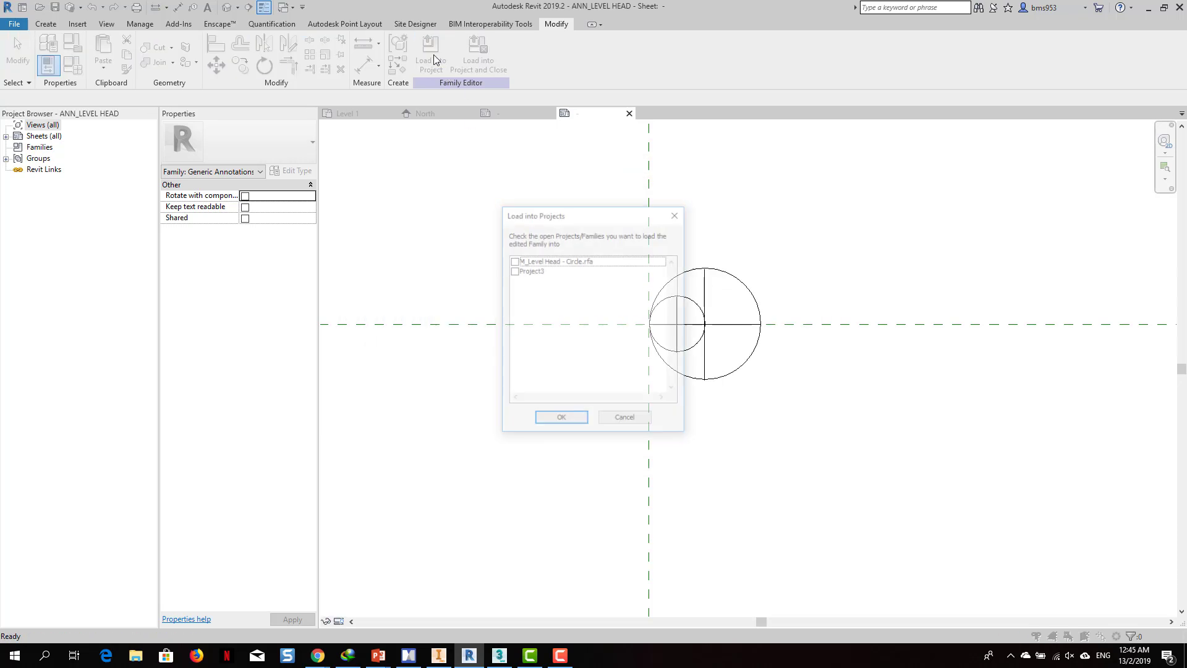
left_click(513, 261)
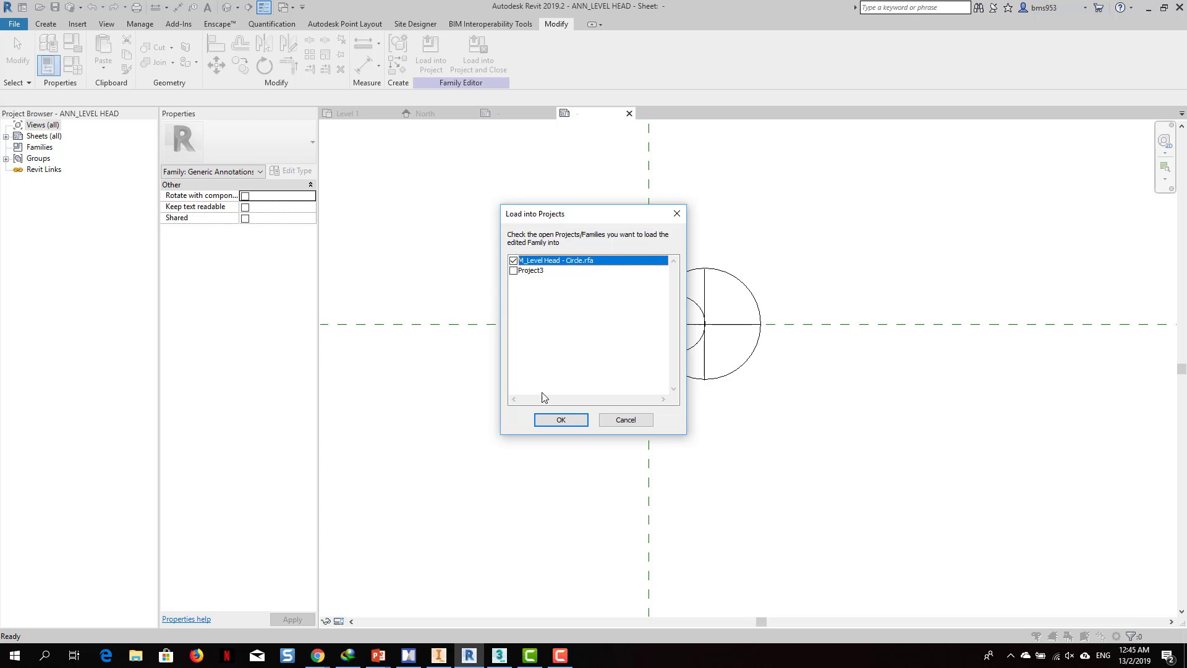
left_click(560, 420)
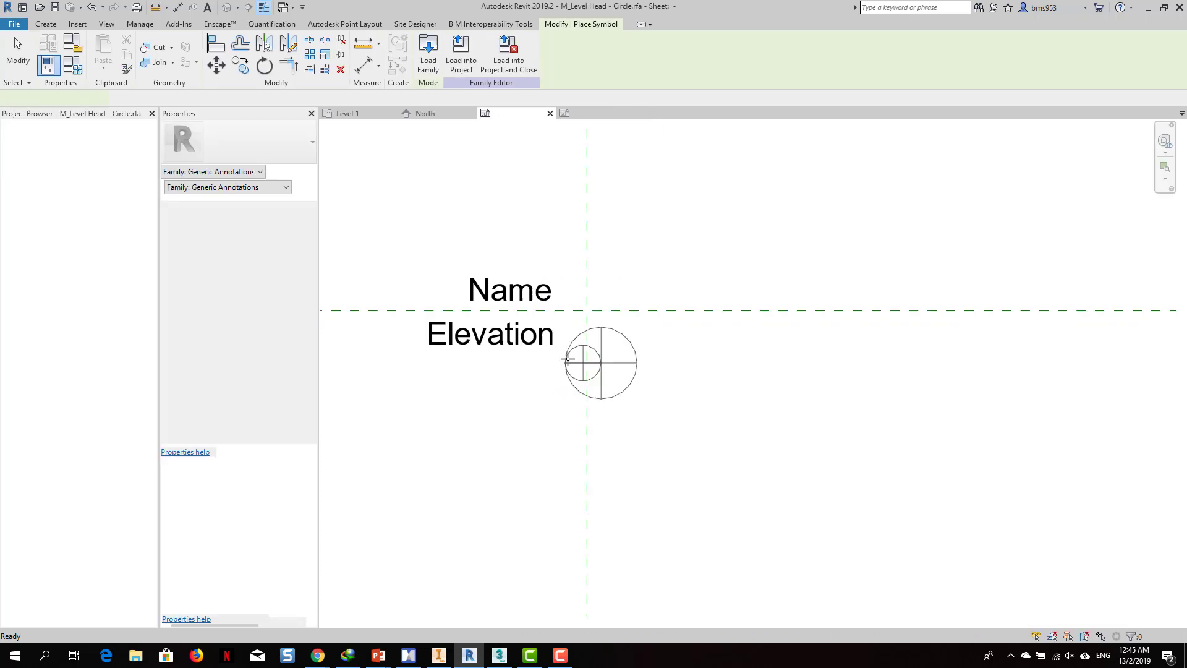
left_click(587, 310)
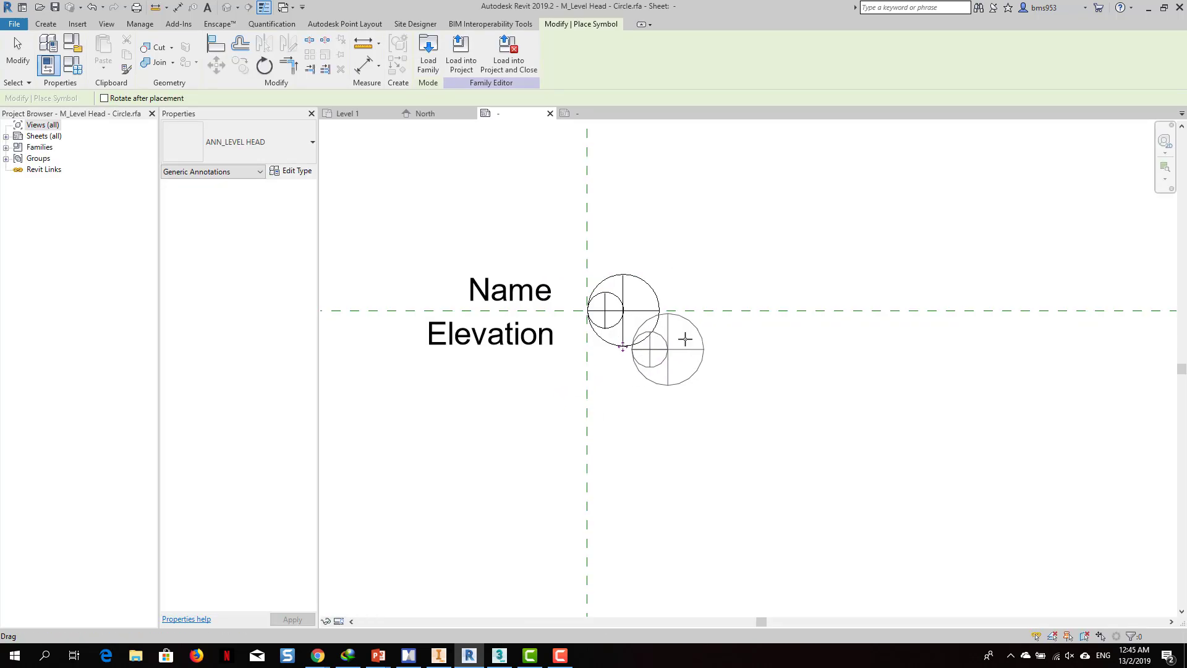
key("Escape")
key("Escape")
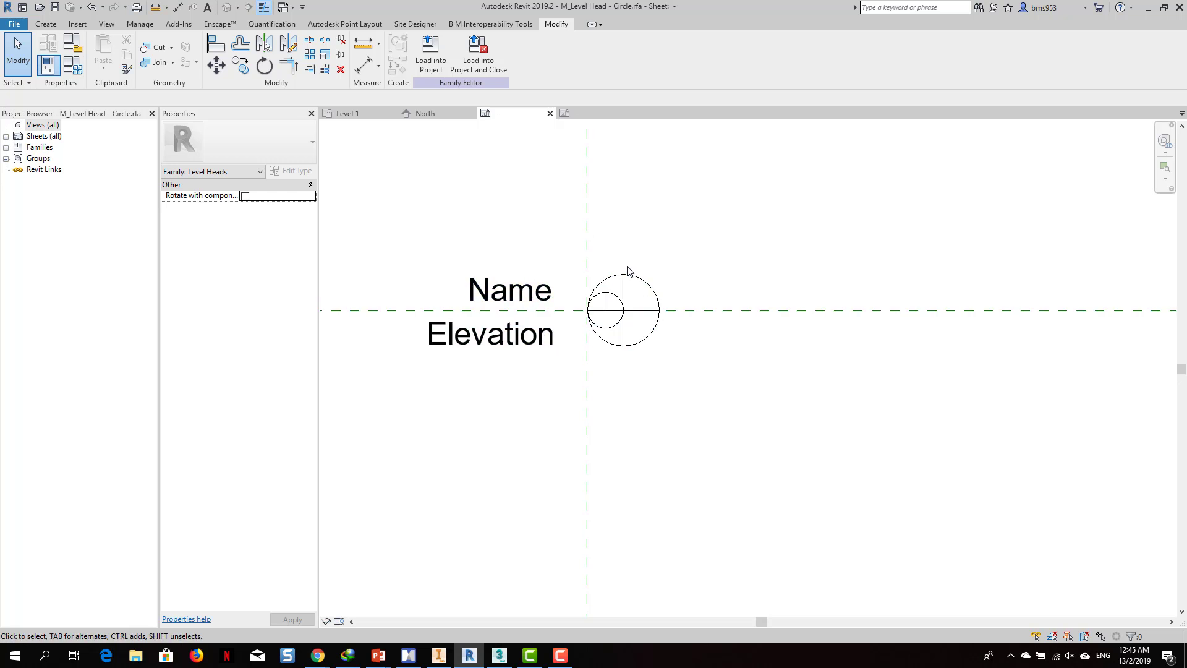
Check the level head family's object styles for the nested Generic Annotations subcategories, leaving the settings as they are.
middle_click_drag(621, 268, 625, 268)
left_click(140, 23)
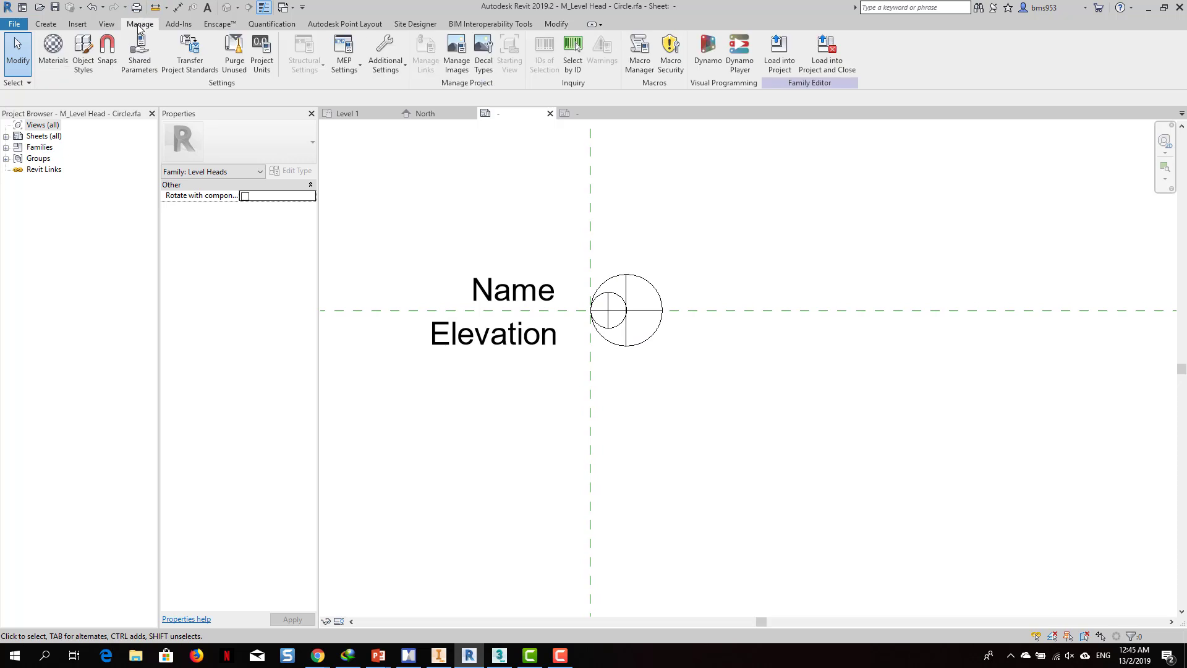
left_click(83, 54)
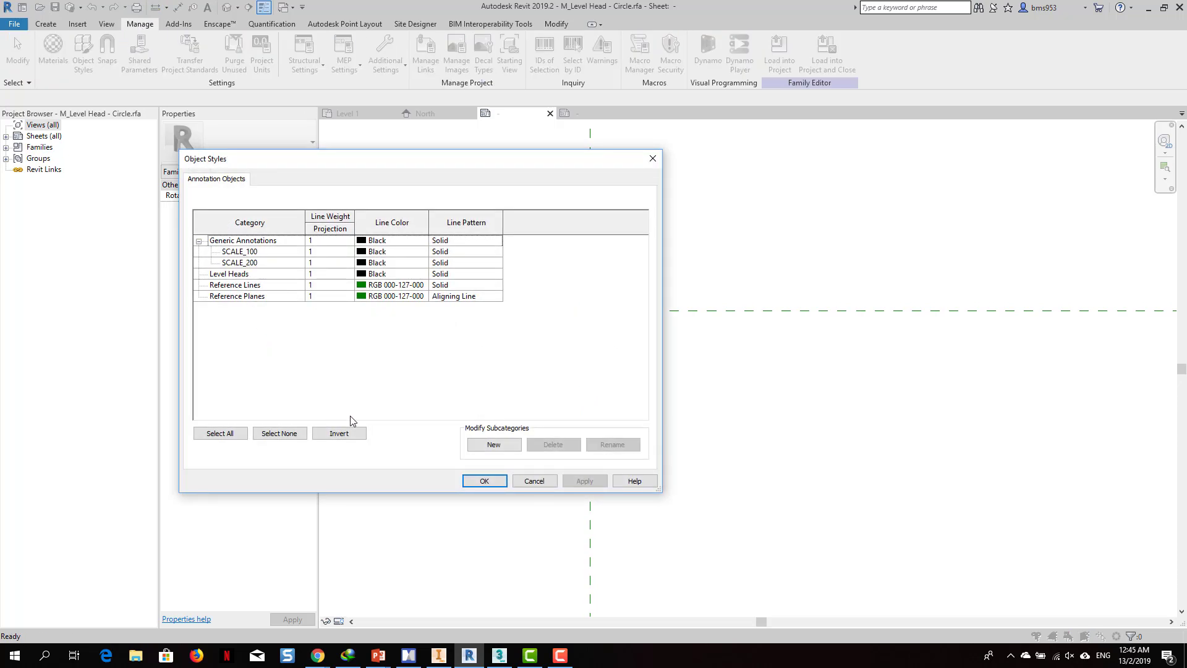
left_click(533, 481)
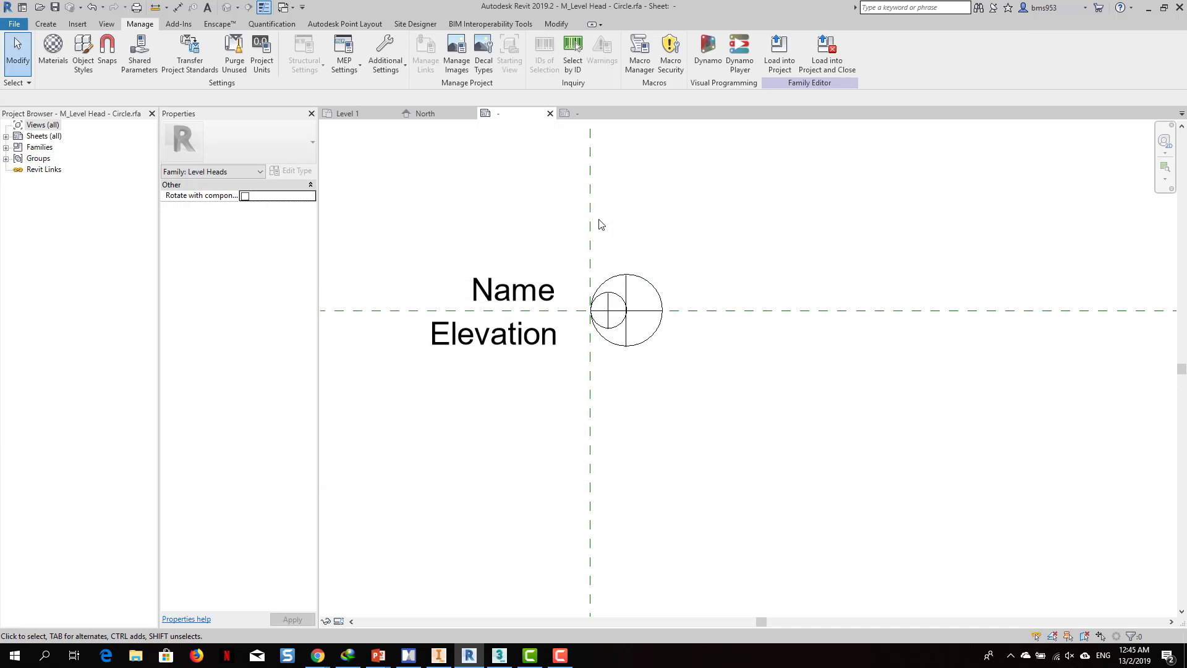
Load the level head family into Project3, overwriting the existing version, and inspect the level heads in the North elevation.
left_click(779, 73)
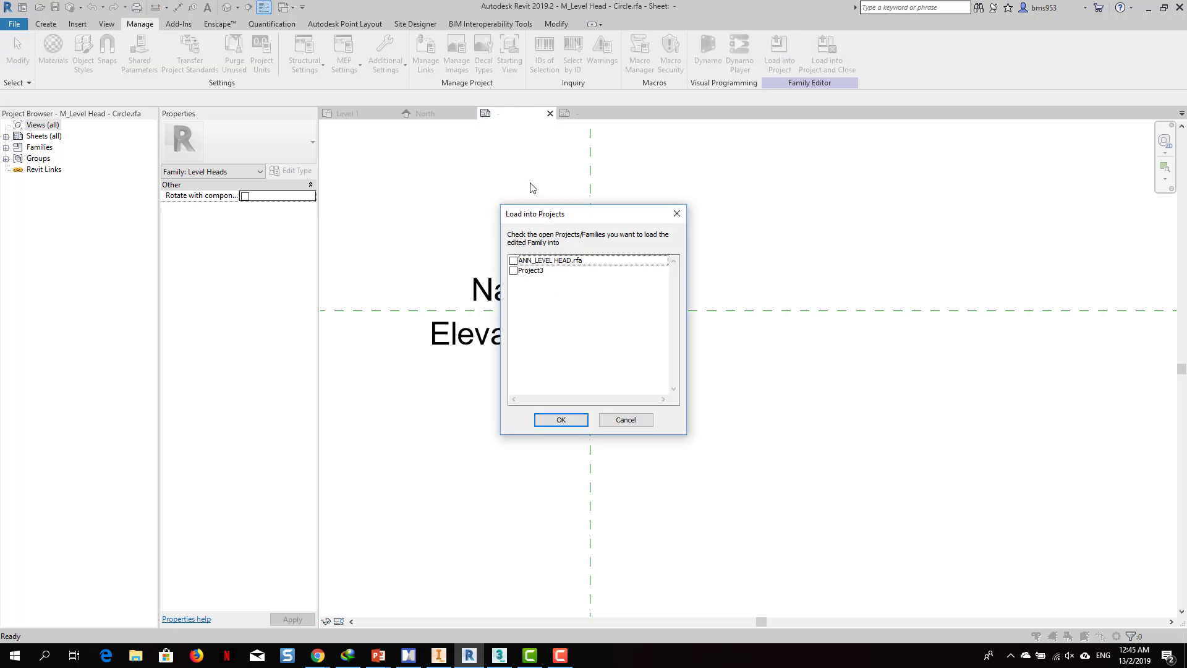
left_click(514, 272)
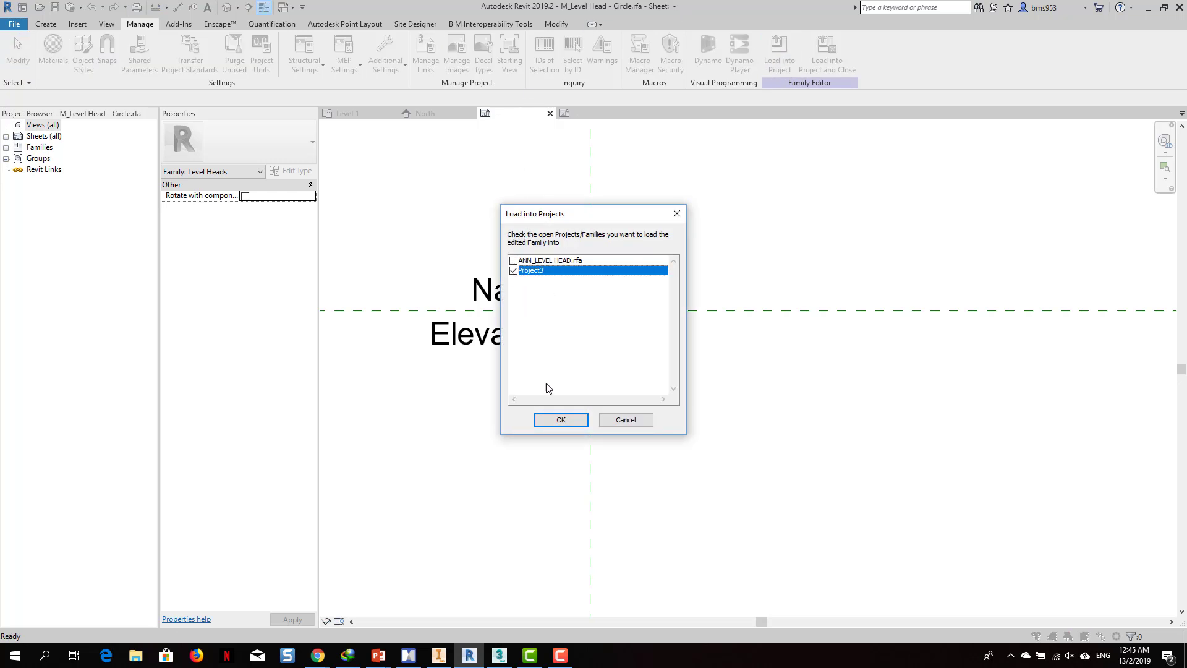
left_click(560, 419)
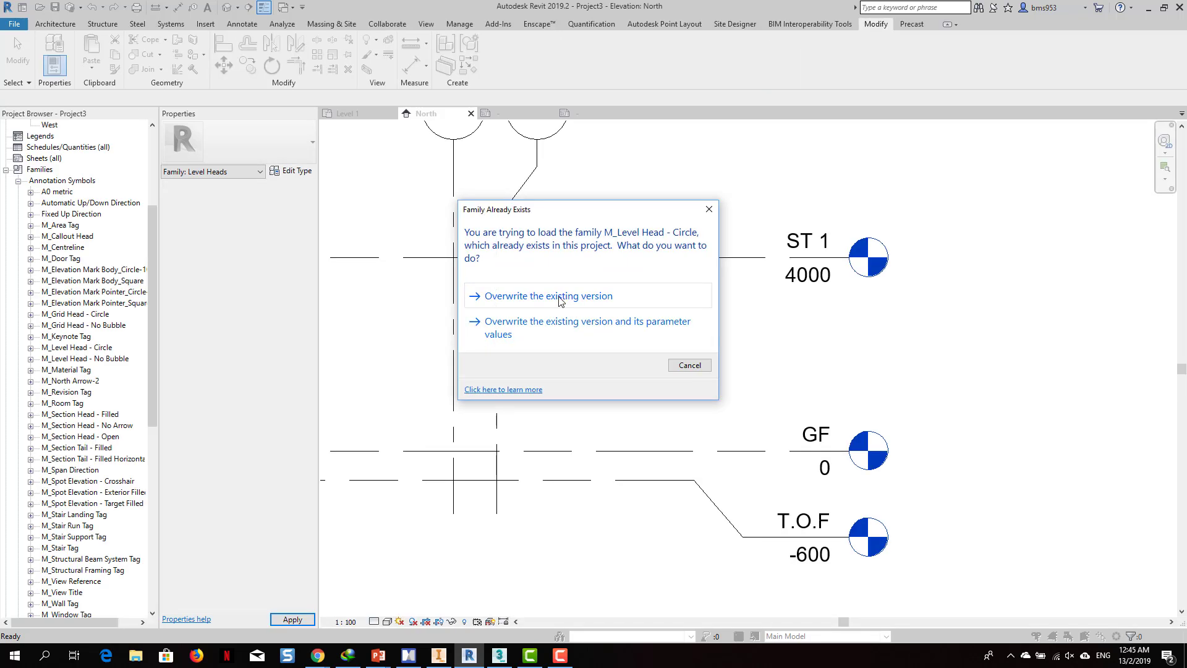
left_click(549, 296)
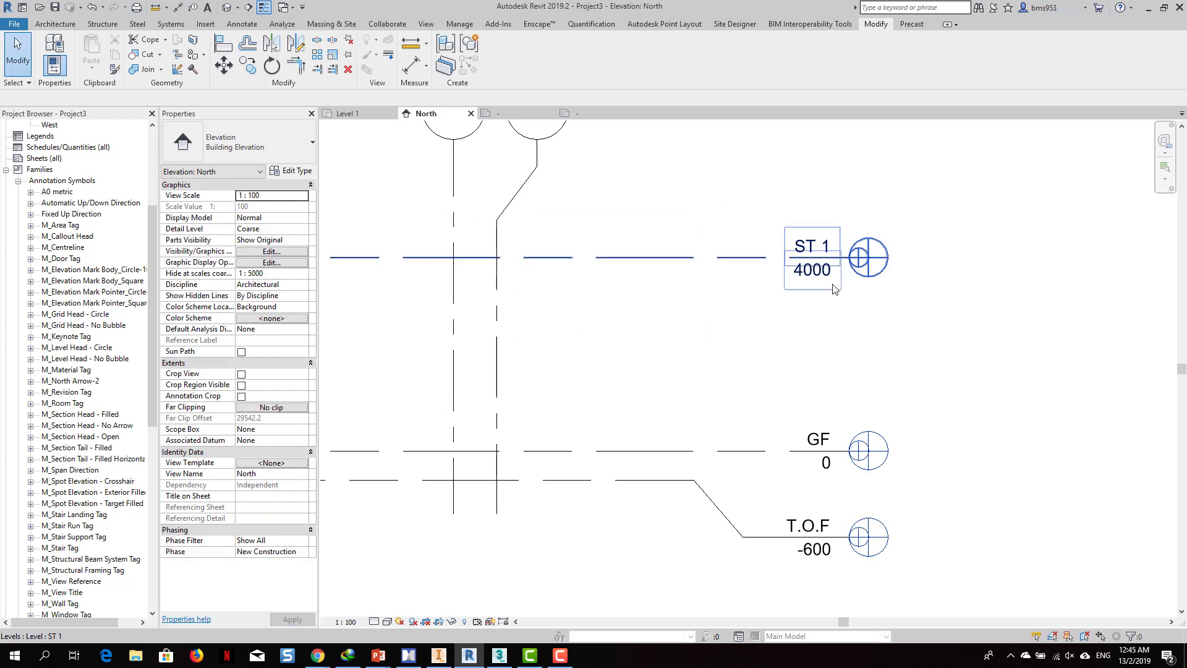
scroll(884, 571, "up", 2)
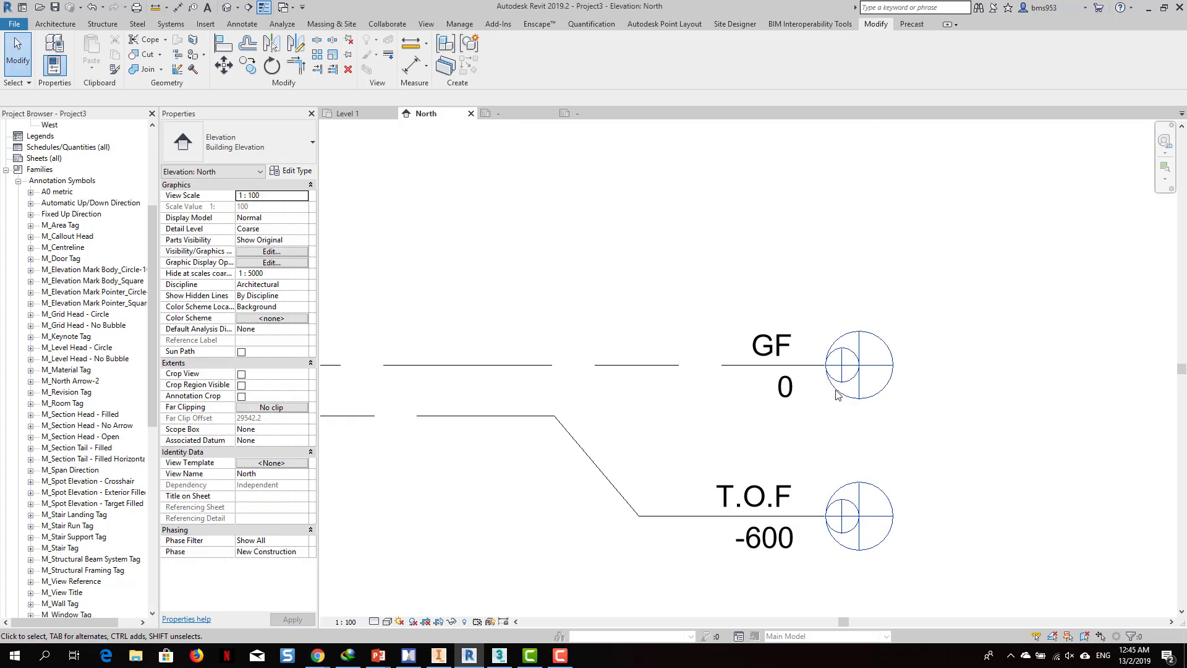
middle_click_drag(860, 399, 777, 402)
scroll(758, 393, "down", 2)
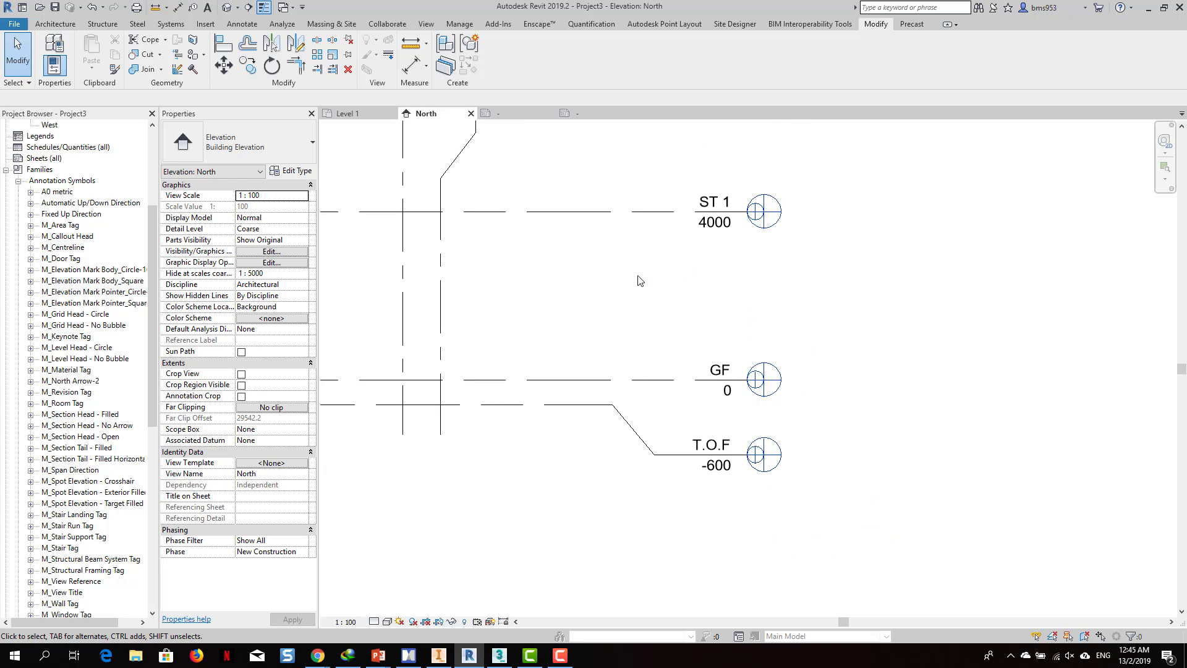
Hide the SCALE_200 subcategory of Generic Annotations in the North elevation's visibility overrides.
left_click(282, 252)
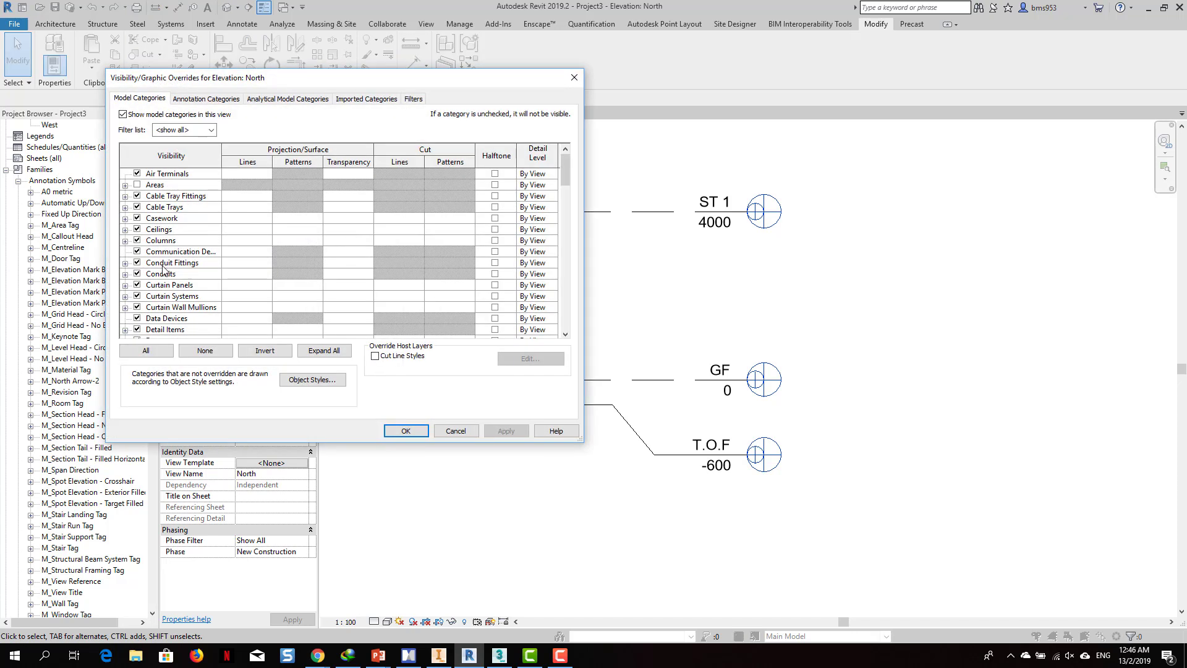
left_click(206, 99)
left_click(203, 240)
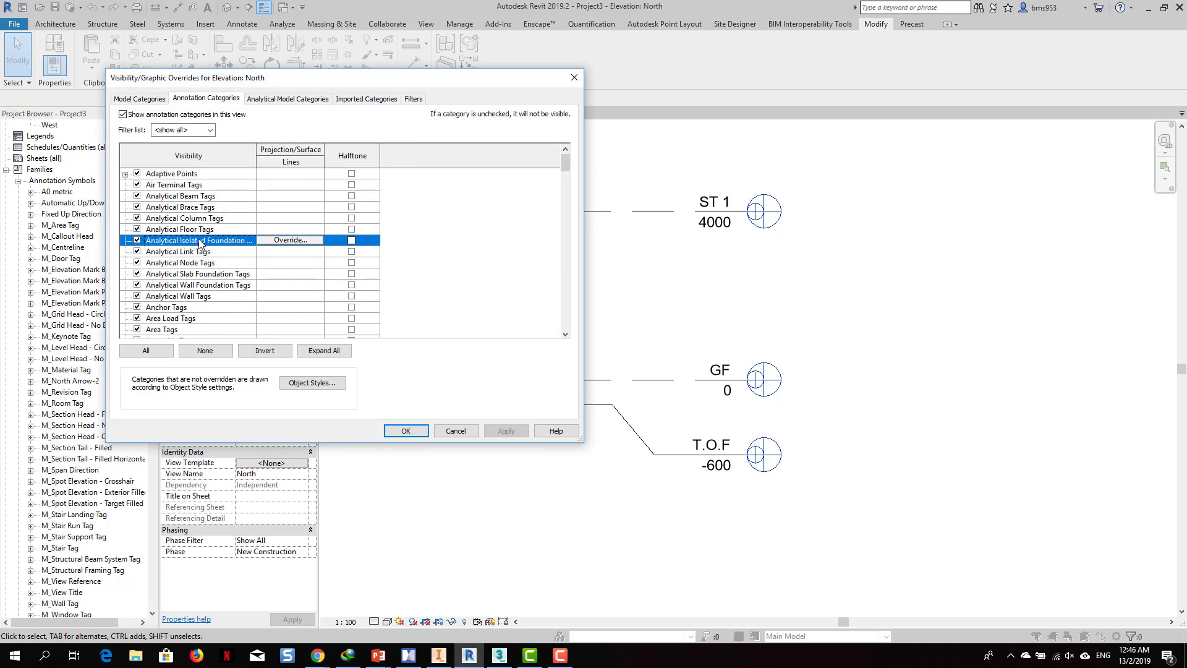
scroll(204, 245, "down", 2)
scroll(203, 246, "down", 7)
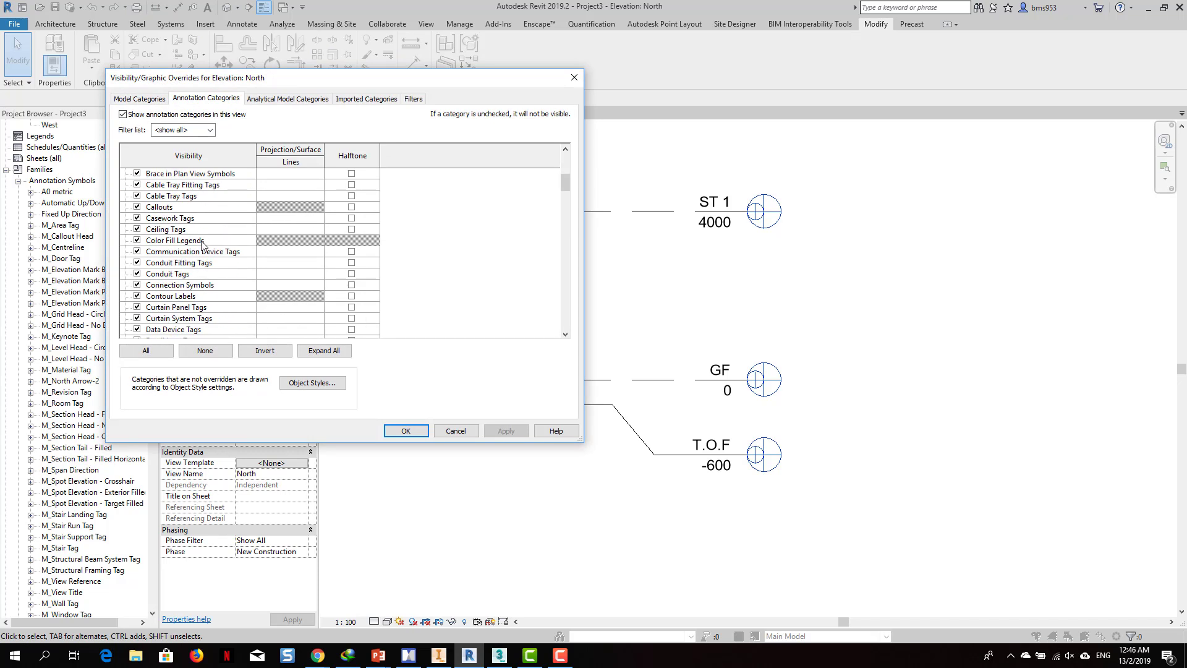
scroll(203, 245, "down", 6)
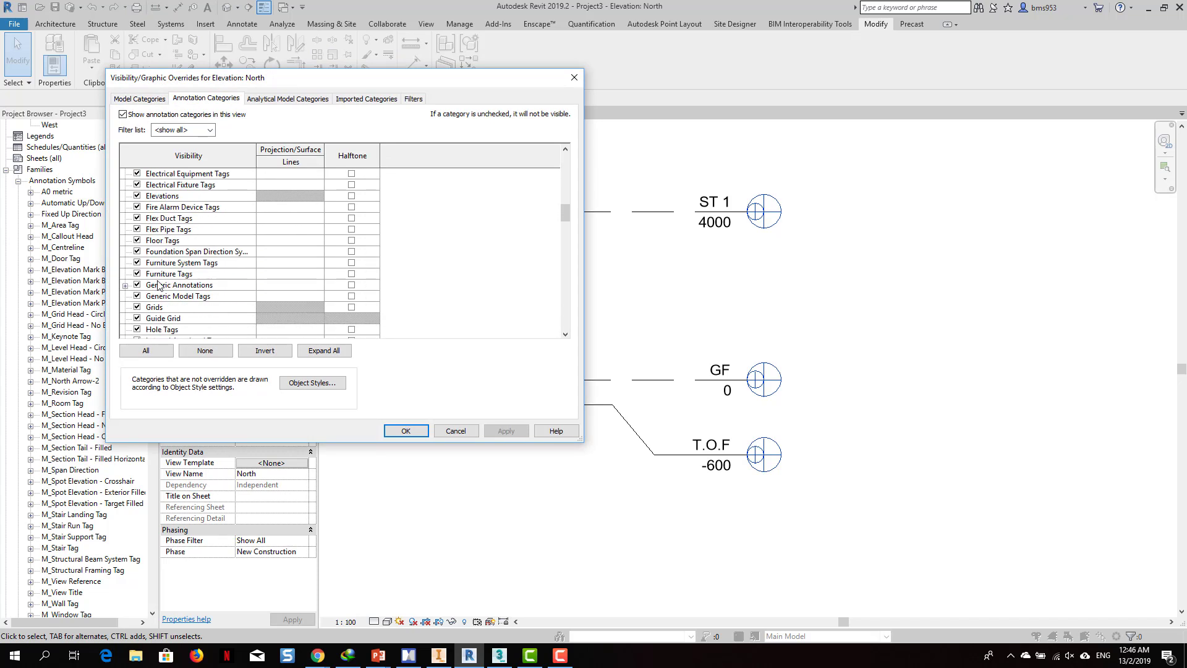
left_click(124, 286)
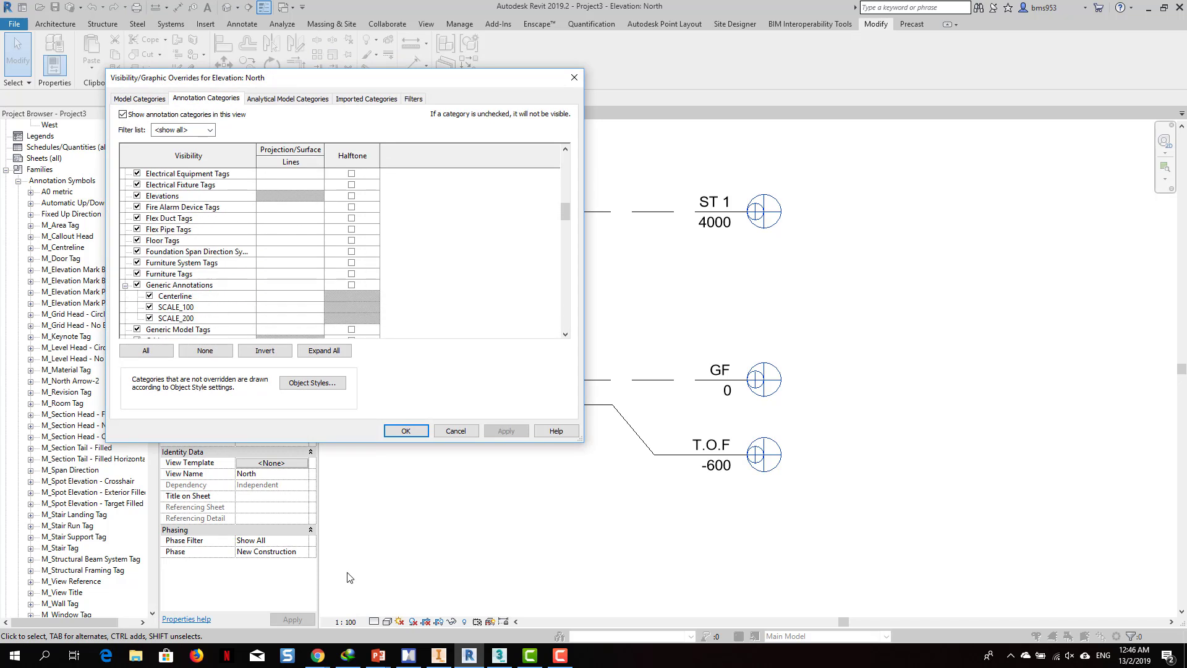
left_click(149, 318)
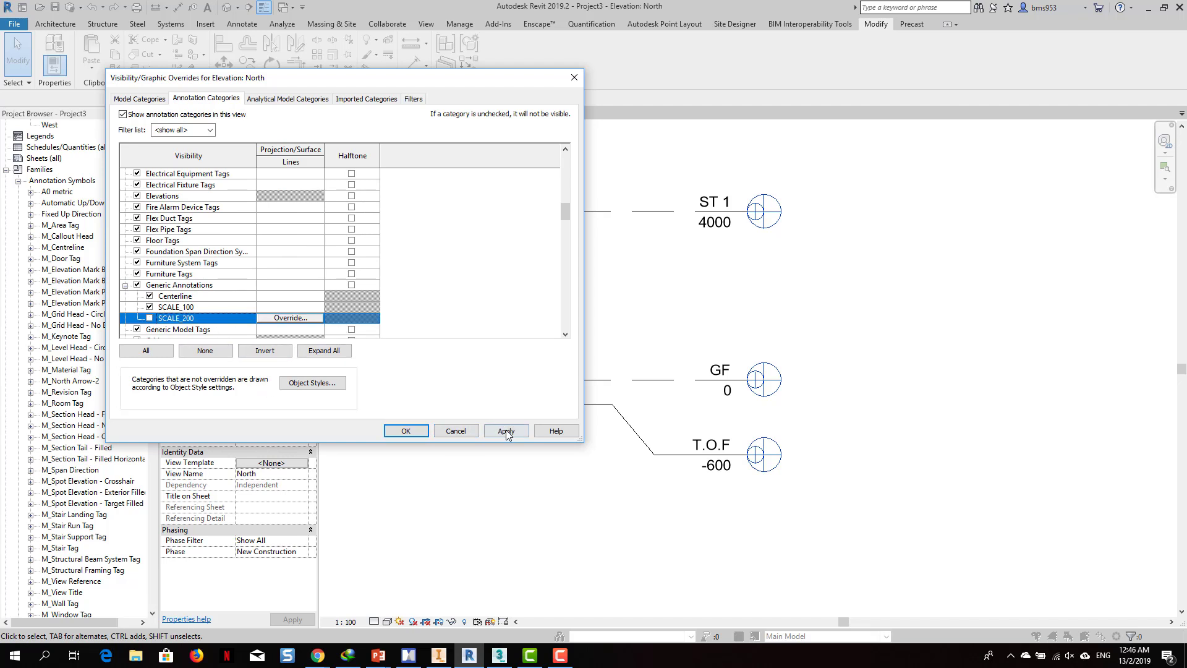
left_click(506, 432)
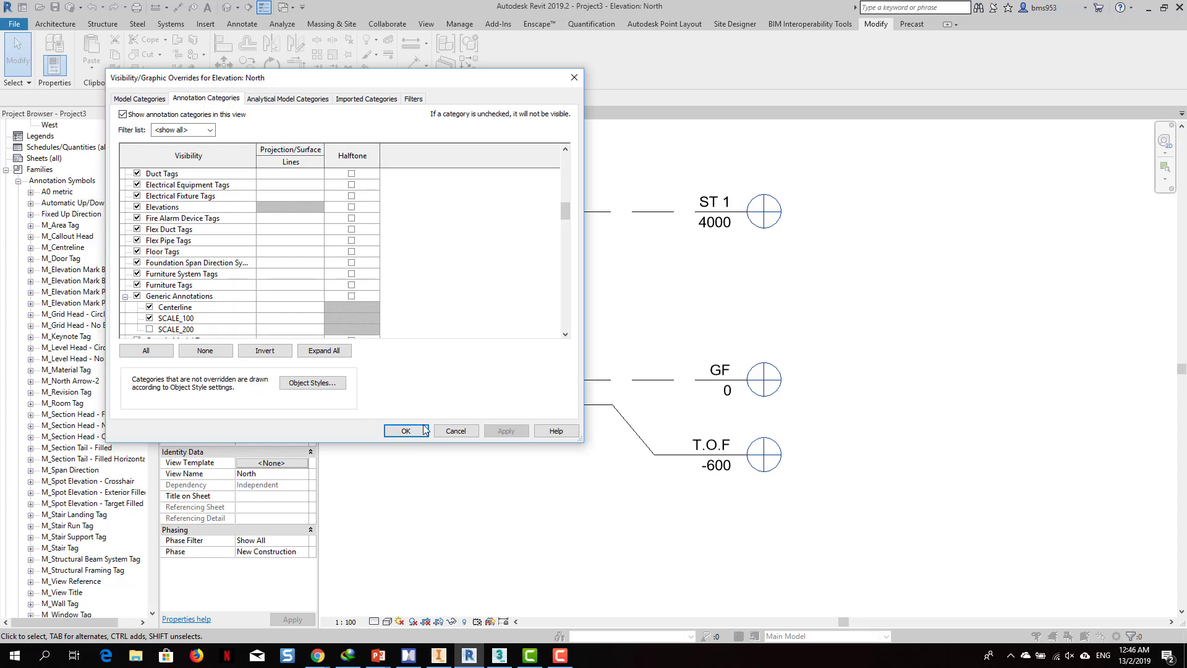
left_click(406, 431)
Open the East elevation and set its view scale to 1:200.
scroll(56, 214, "up", 3)
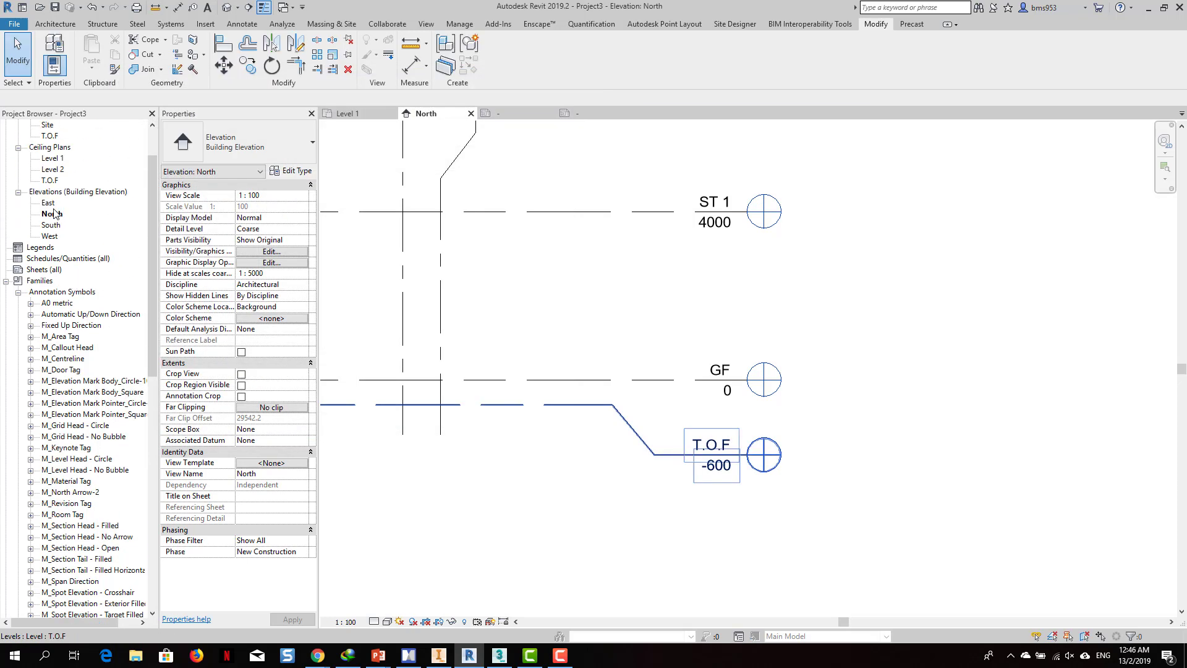
left_click(48, 203)
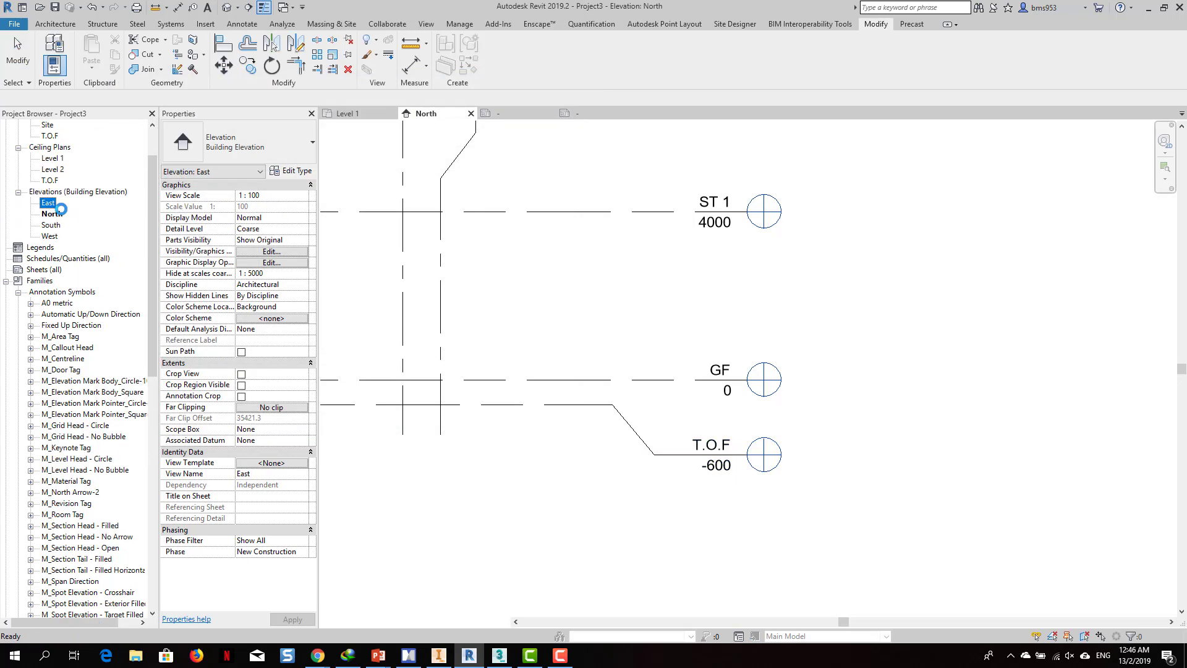
middle_click_drag(886, 331, 632, 294)
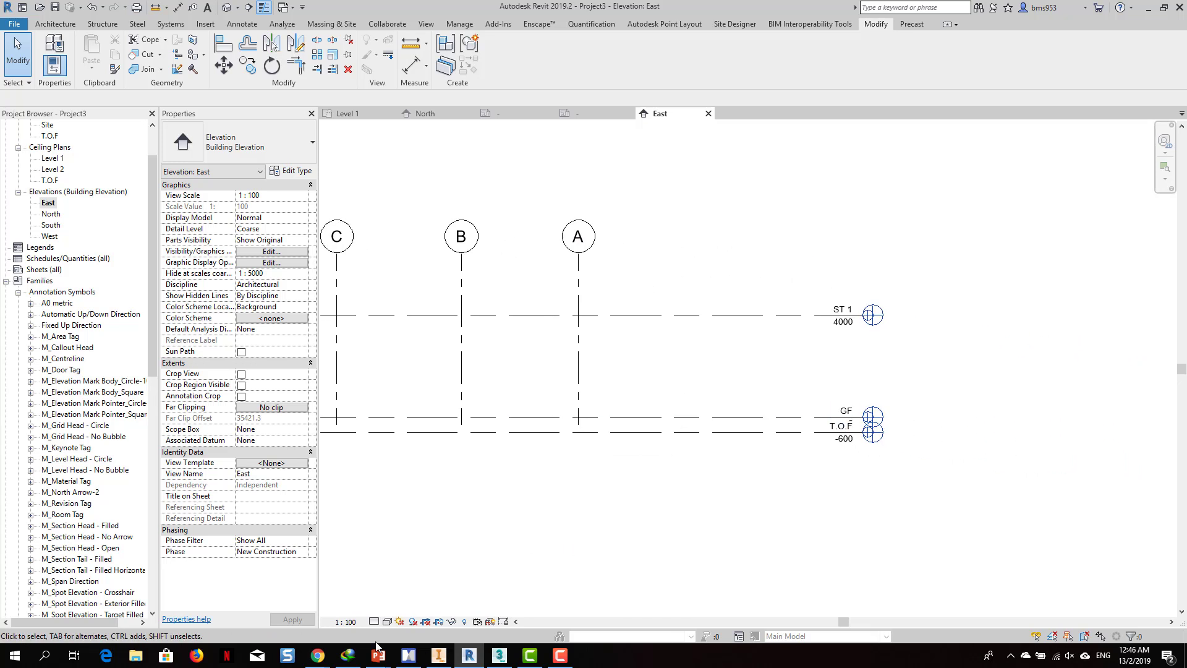
left_click(346, 621)
left_click(384, 555)
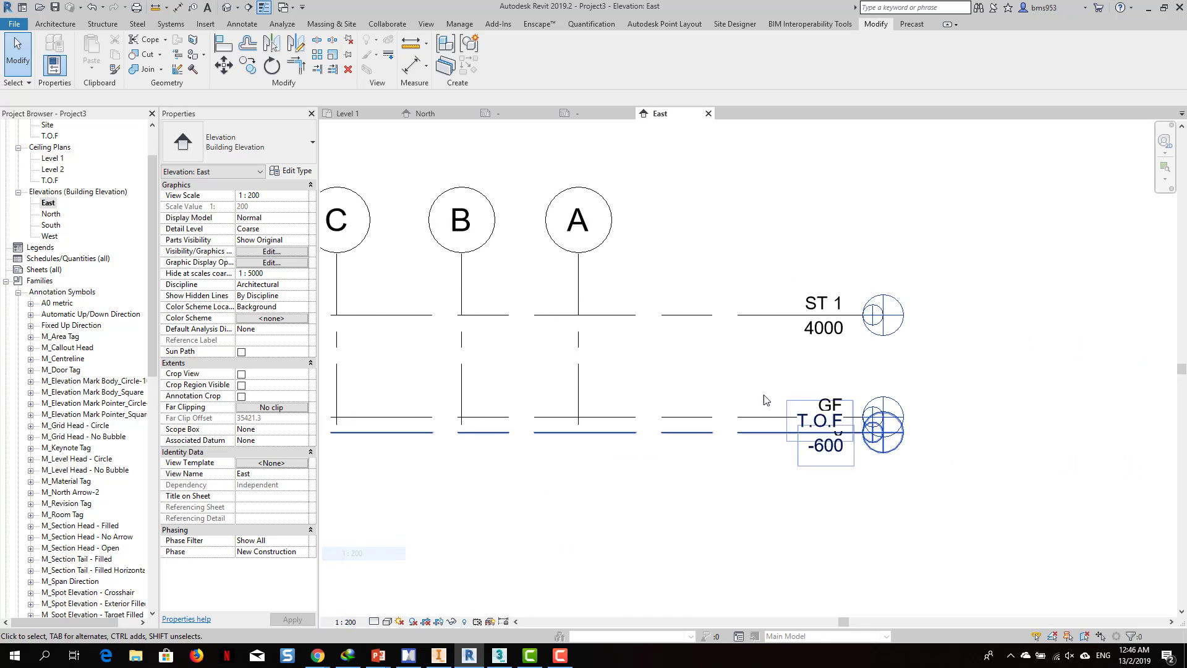
Hide the SCALE_100 subcategory of Generic Annotations in the East elevation's visibility overrides.
scroll(956, 416, "up", 1)
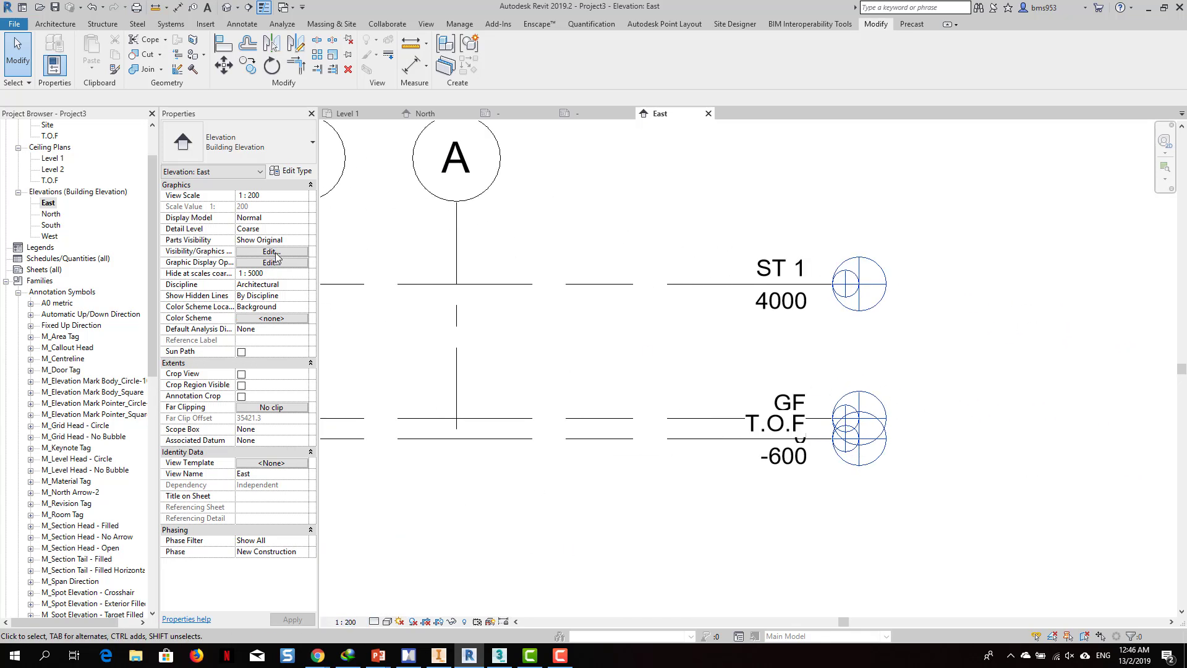
left_click(272, 251)
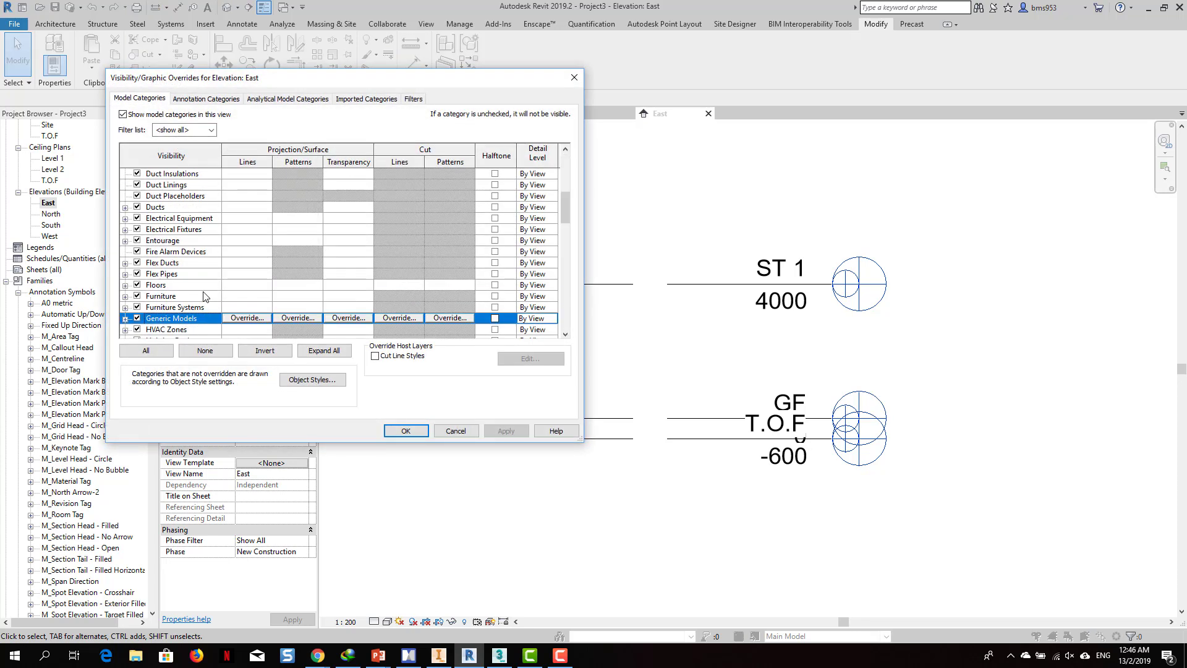
scroll(204, 296, "down", 2)
left_click(206, 98)
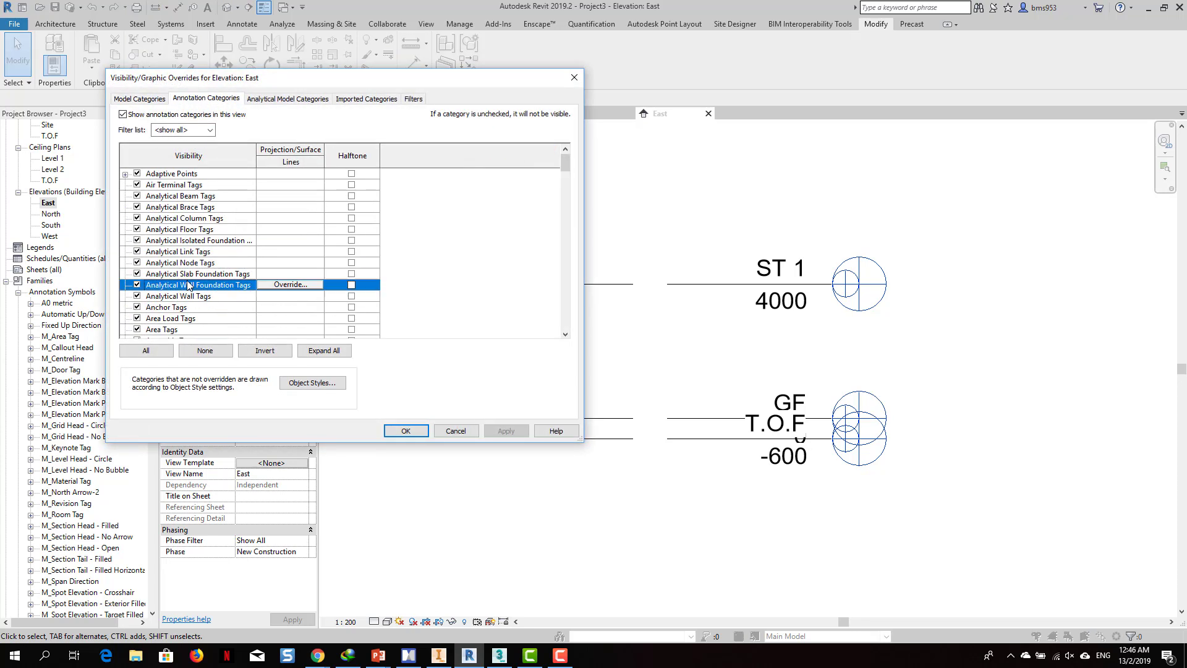
scroll(194, 283, "down", 3)
left_click(125, 241)
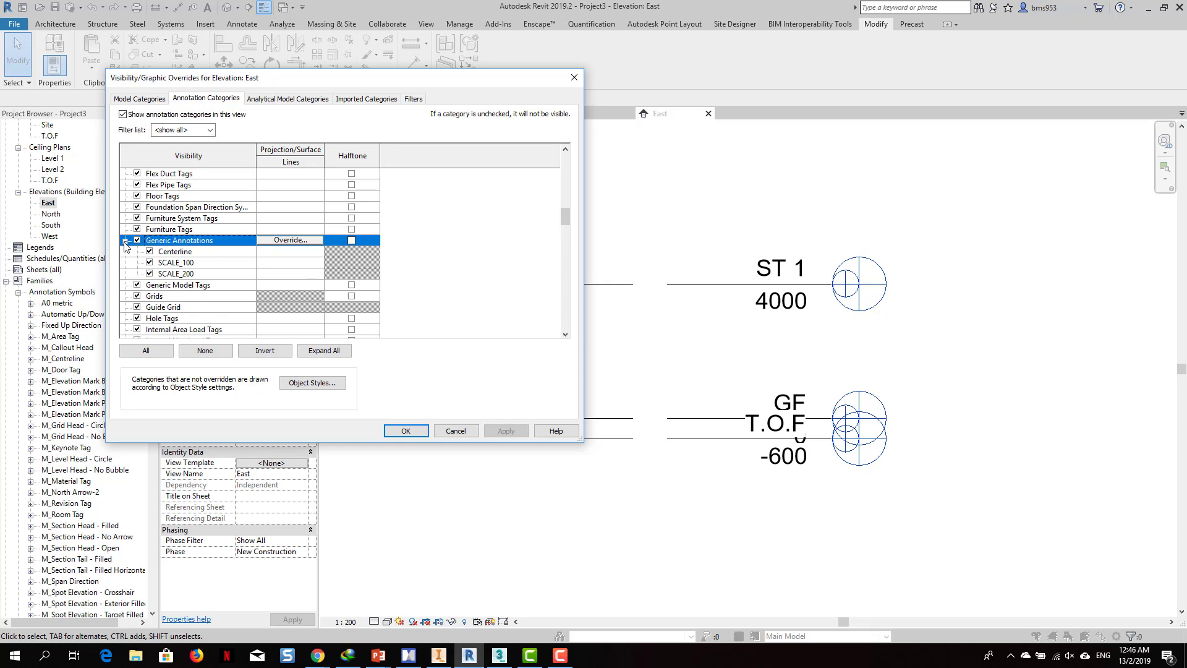
left_click(151, 263)
left_click(405, 431)
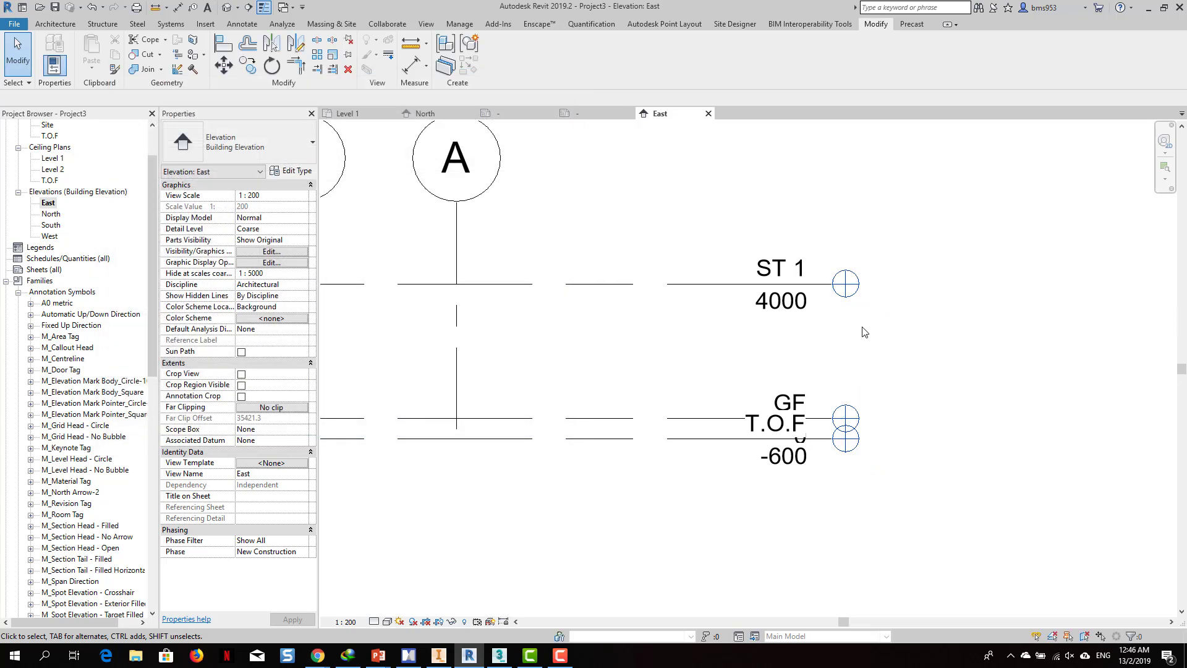
Add an elbow to the T.O.F level line and move its head down, clear of the GF level head.
middle_click_drag(876, 304, 783, 275)
left_click(729, 415)
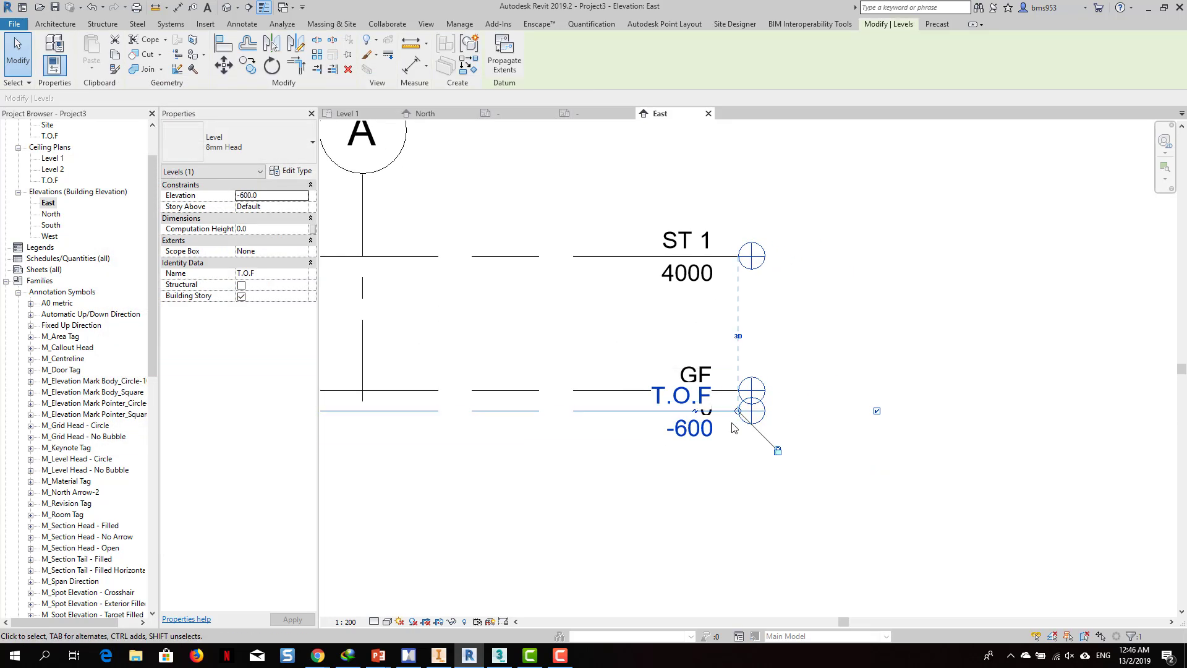
left_click(697, 410)
left_click_drag(657, 411, 625, 410)
left_click_drag(695, 453, 651, 445)
left_click(483, 441)
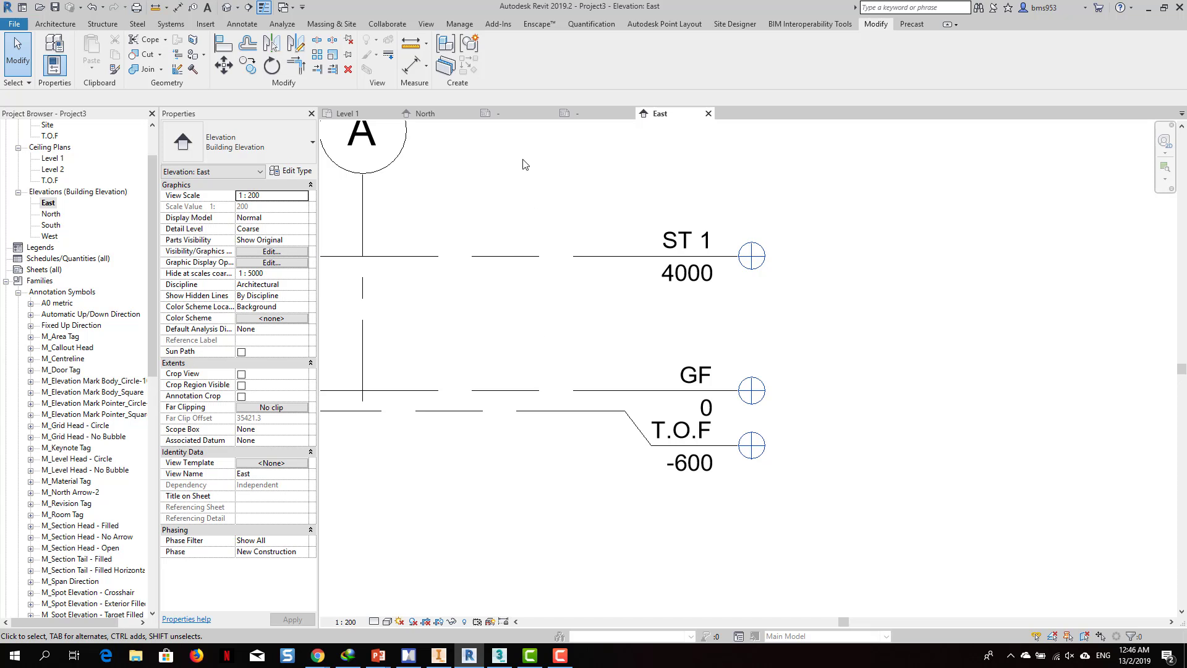
scroll(747, 254, "up", 5)
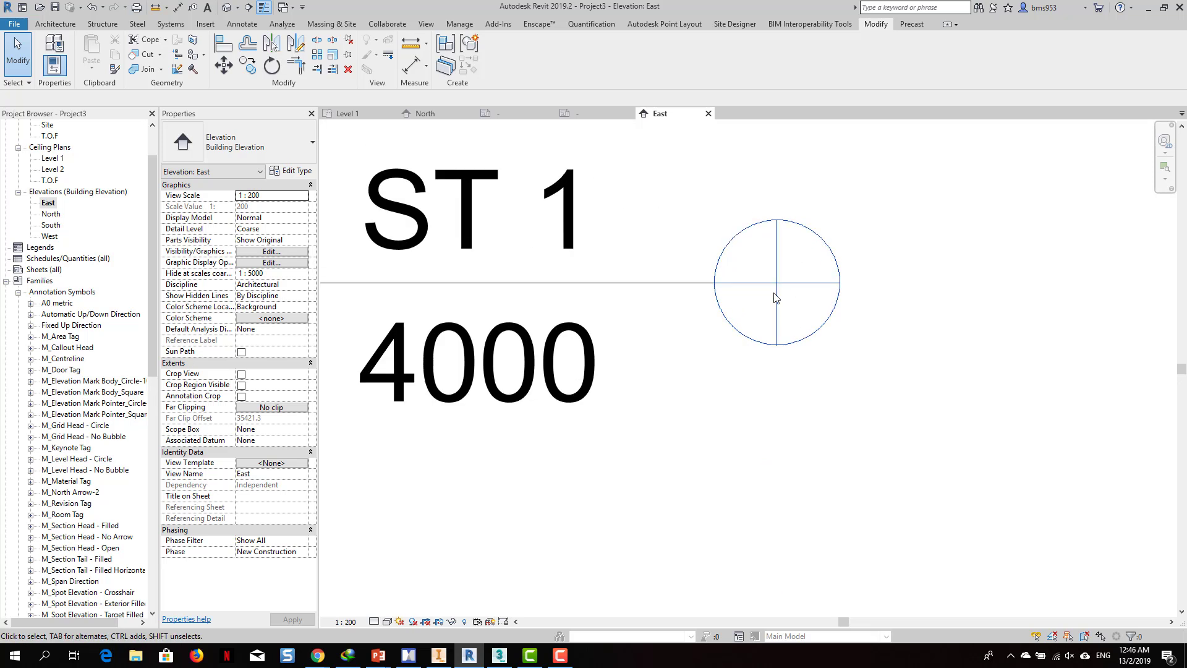
scroll(804, 325, "down", 4)
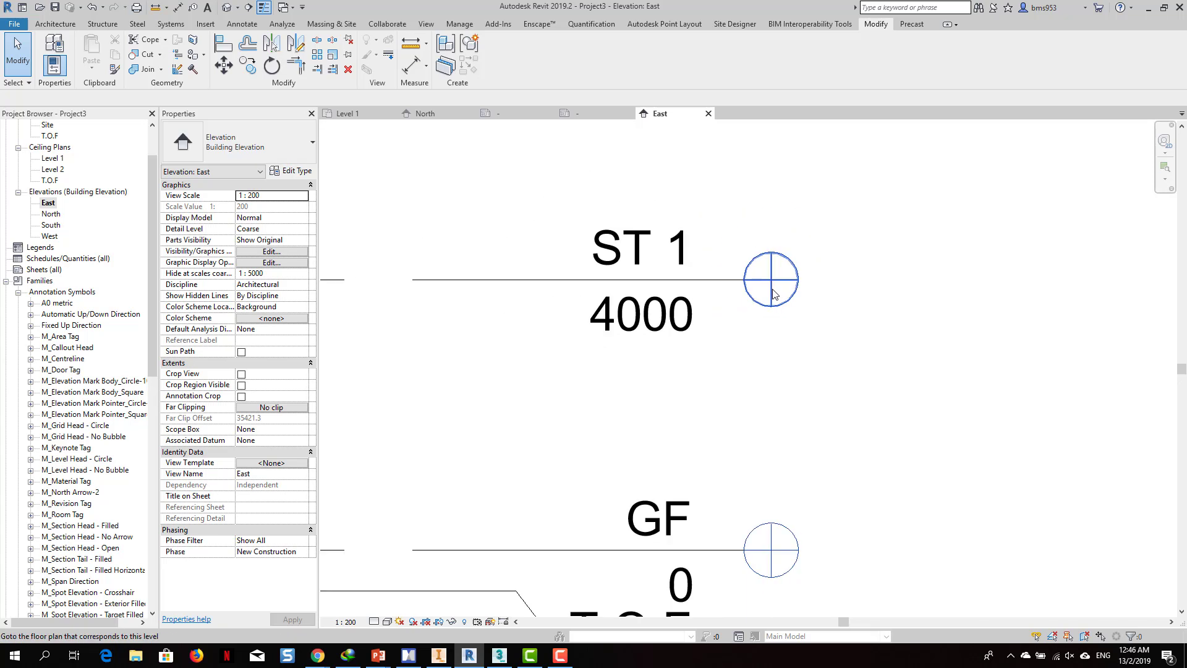
scroll(765, 291, "down", 2)
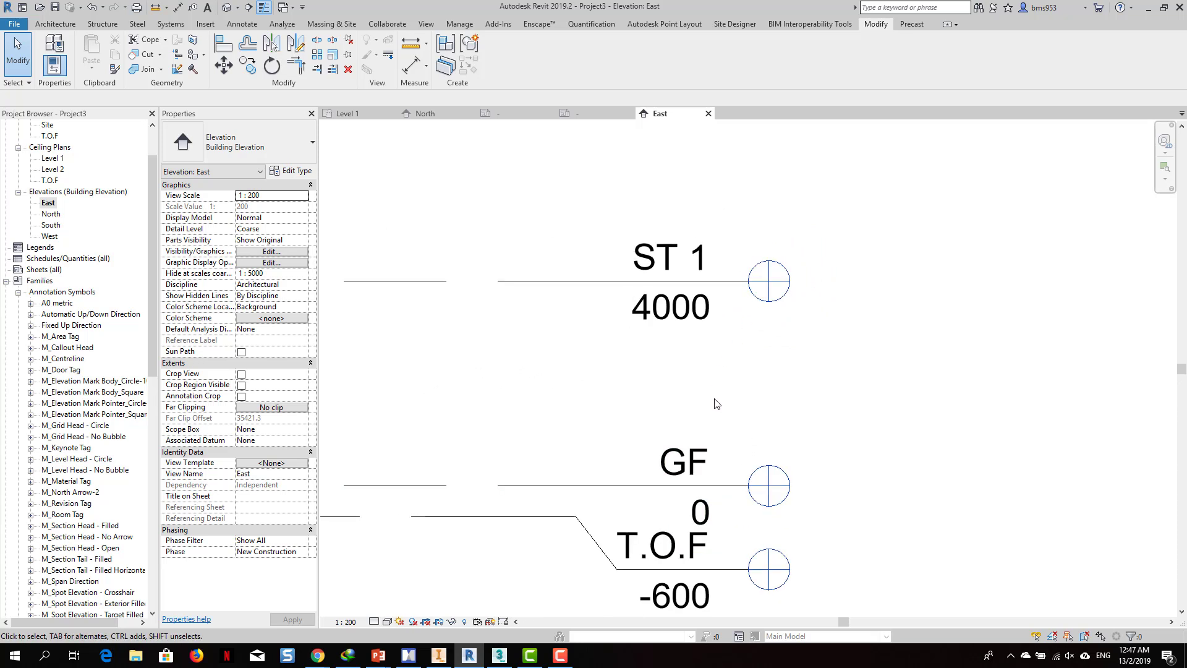
In the ANN_LEVEL HEAD family, move the small SCALE_200 circle with its cross lines clear of the large circle, up and to its right.
left_click(589, 115)
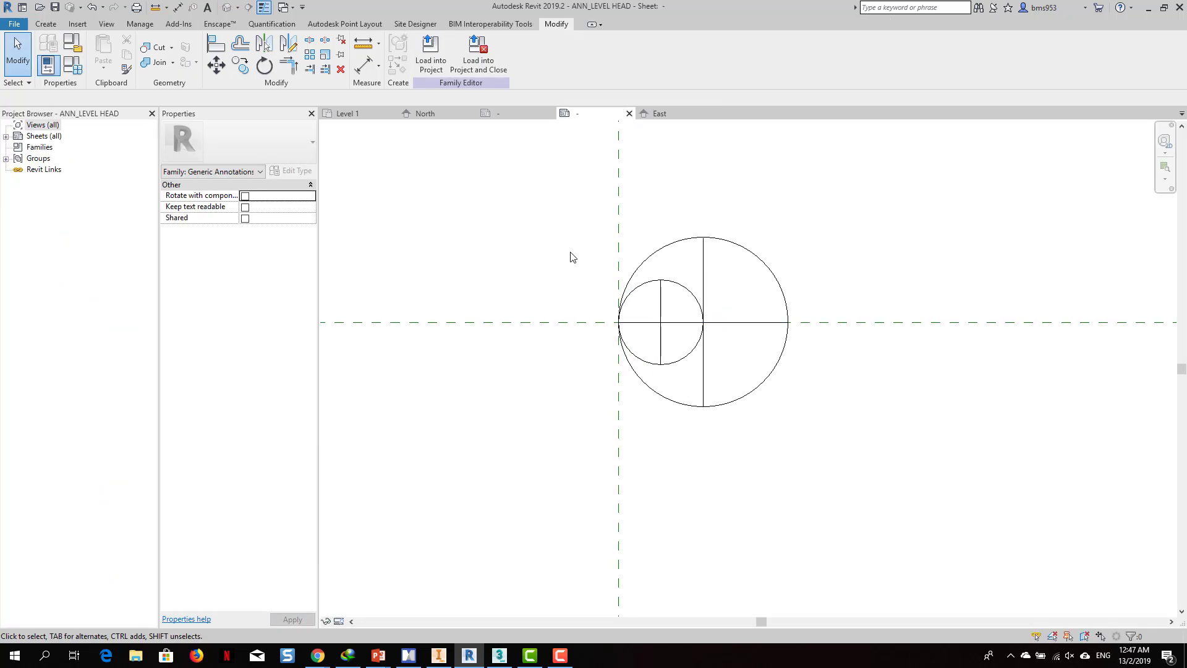
left_click_drag(570, 250, 716, 396)
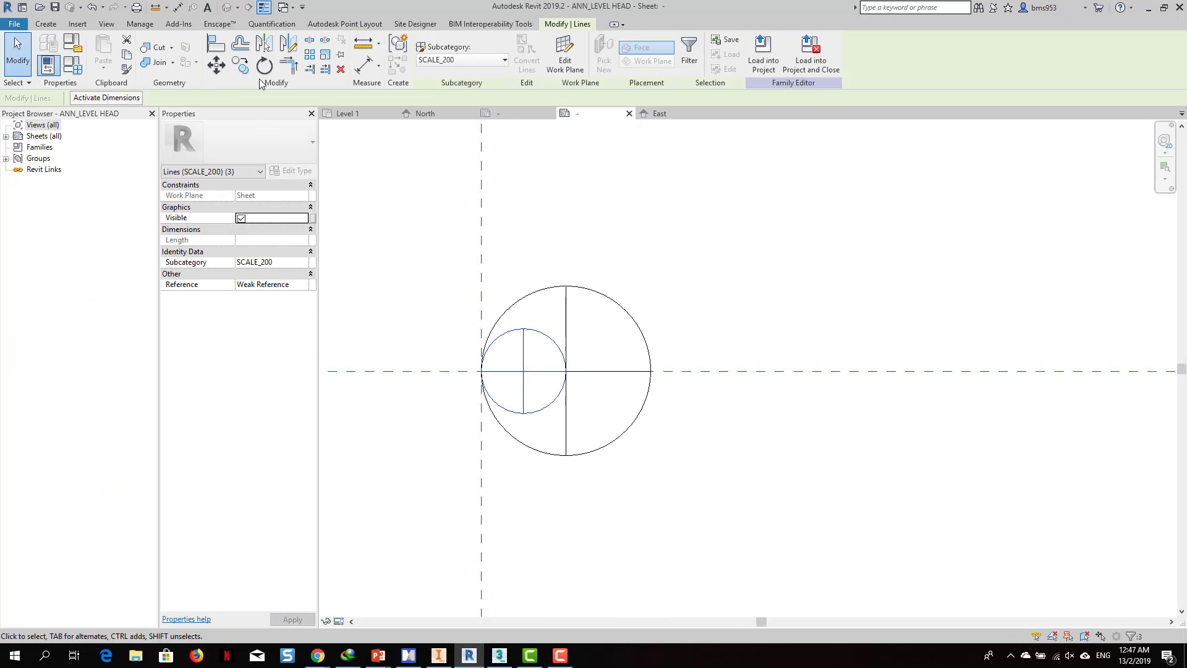
left_click(408, 340)
left_click(788, 258)
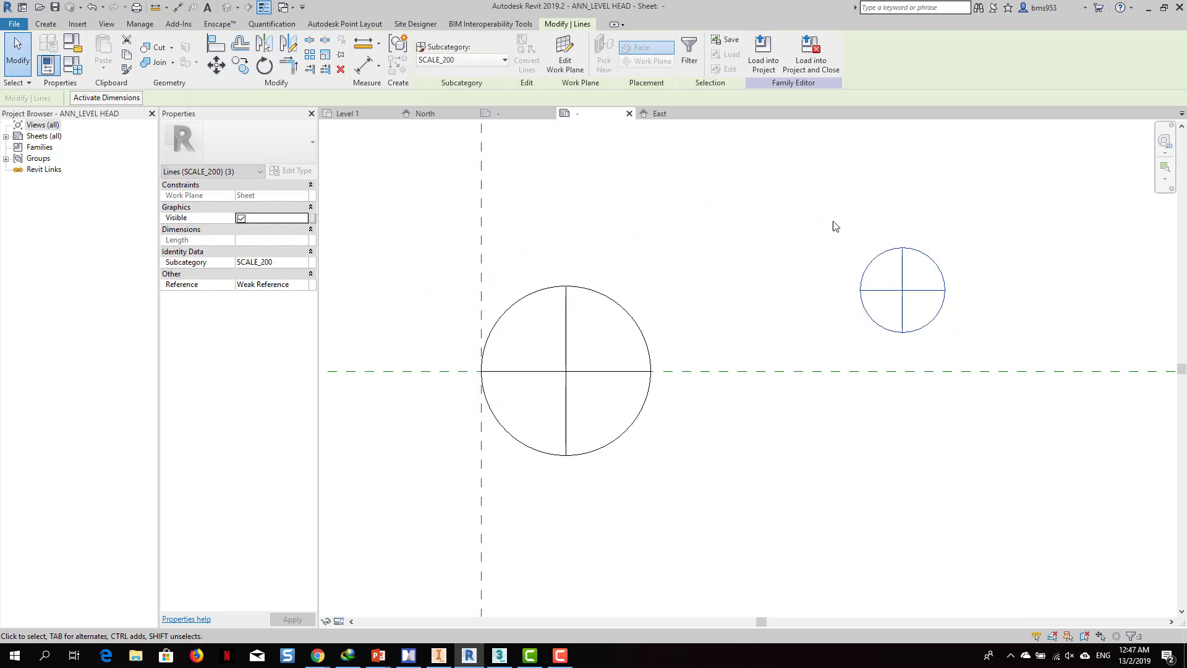
left_click(833, 222)
Start a filled region and pick the large circle and its two cross lines as boundary lines.
left_click(53, 25)
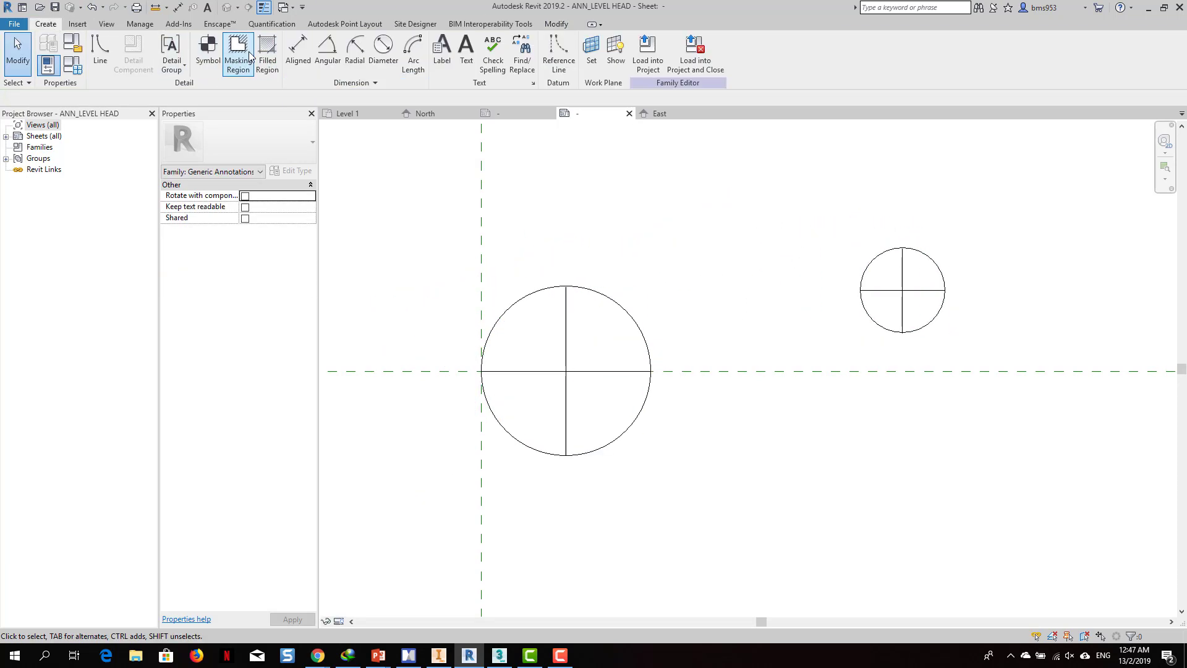
left_click(272, 71)
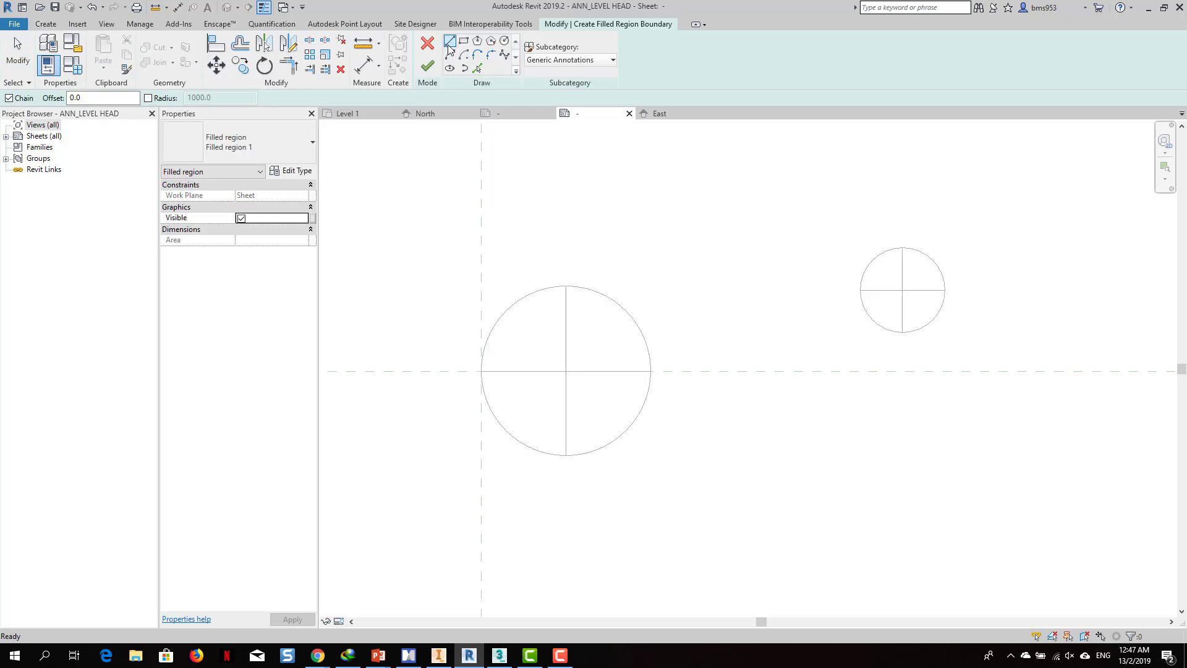
left_click(477, 68)
left_click(534, 372)
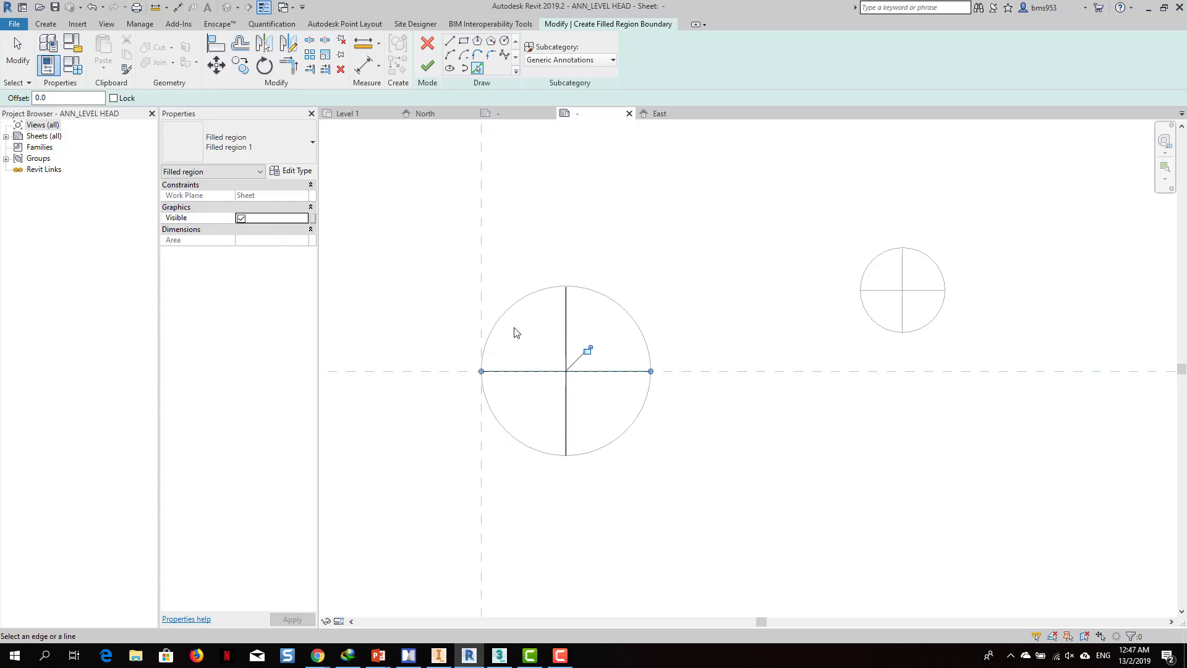
left_click(512, 307)
key("Escape")
key("Escape")
Trim the filled region's boundary lines down to the upper-left quarter of the large circle.
key("t")
key("r")
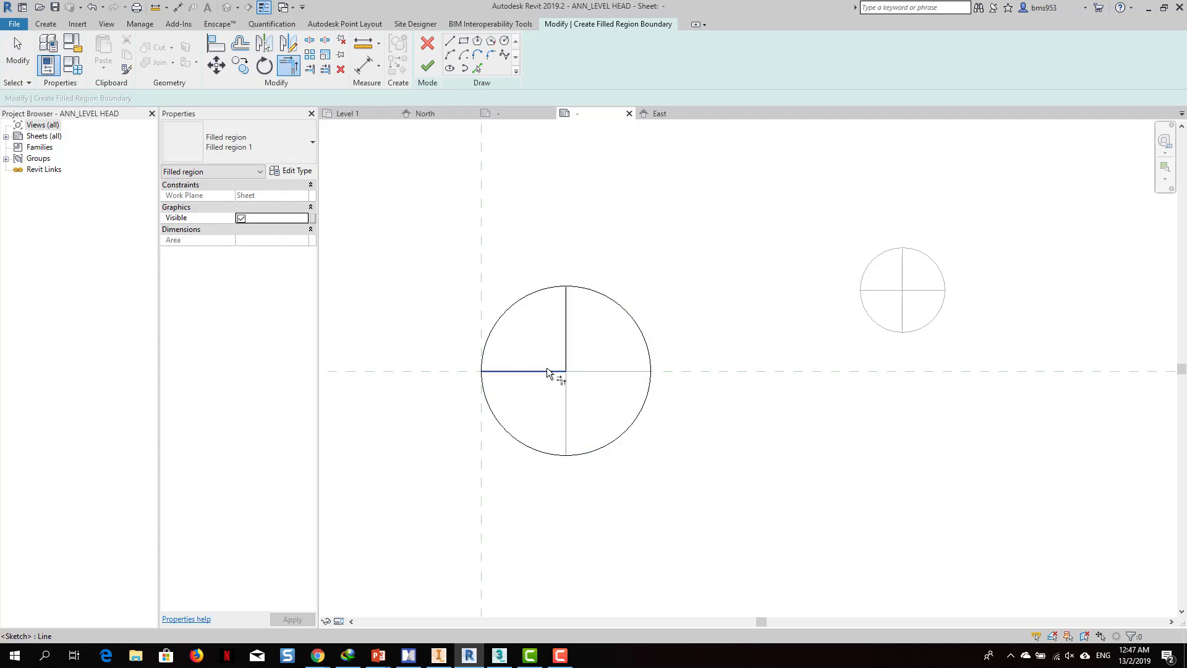
left_click(566, 306)
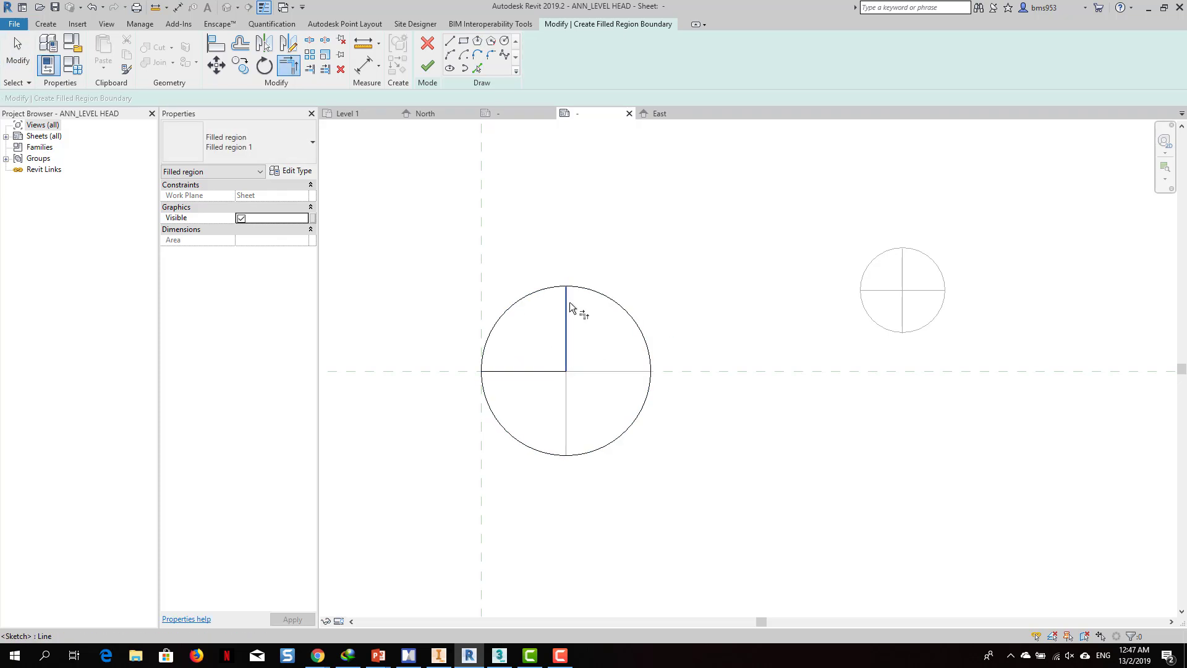
left_click(502, 341)
key("Escape")
key("Escape")
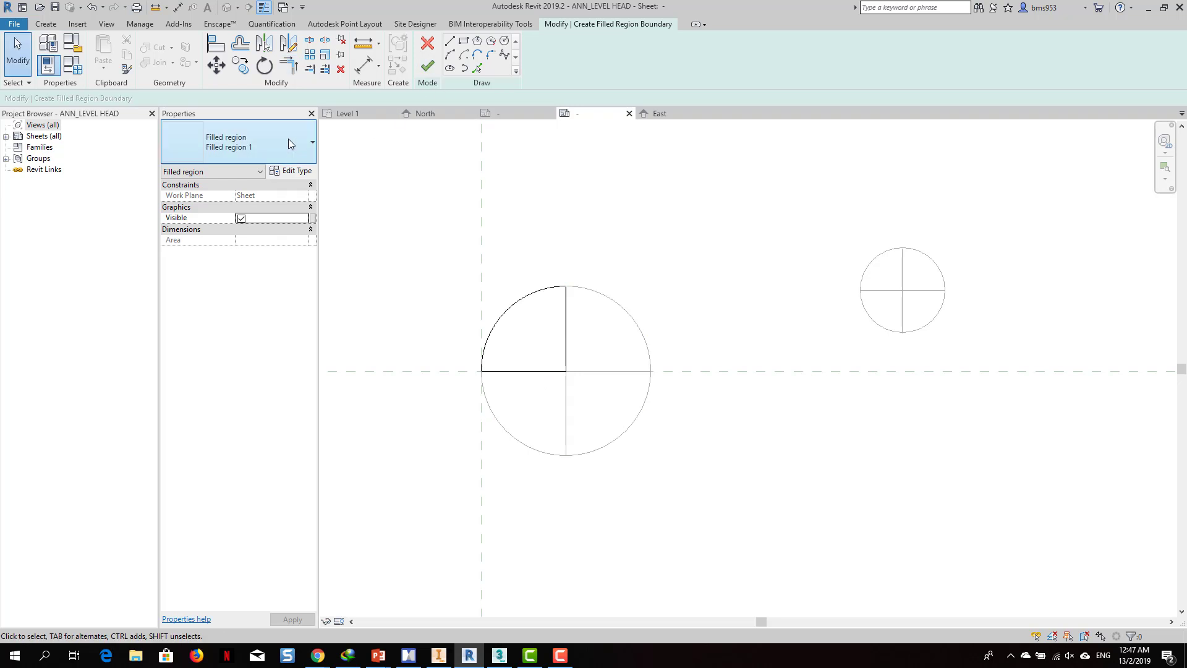
Check the fill settings of the Filled region 1 type and finish the quarter-circle region.
left_click(289, 143)
left_click(253, 195)
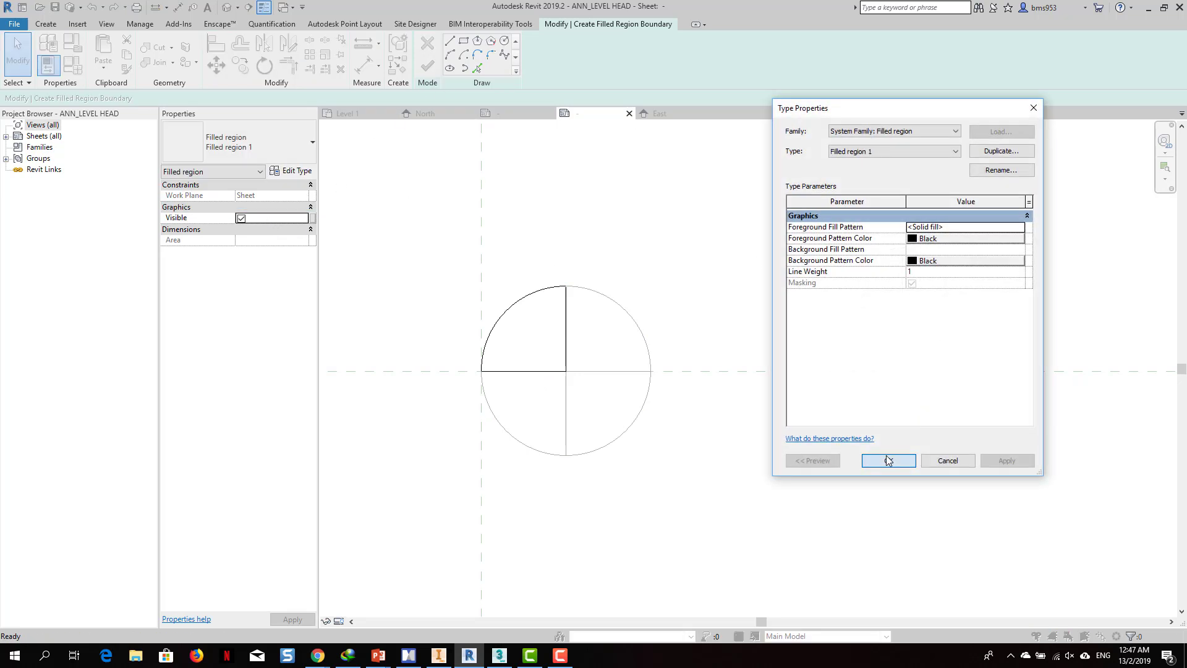
left_click(888, 461)
left_click(428, 66)
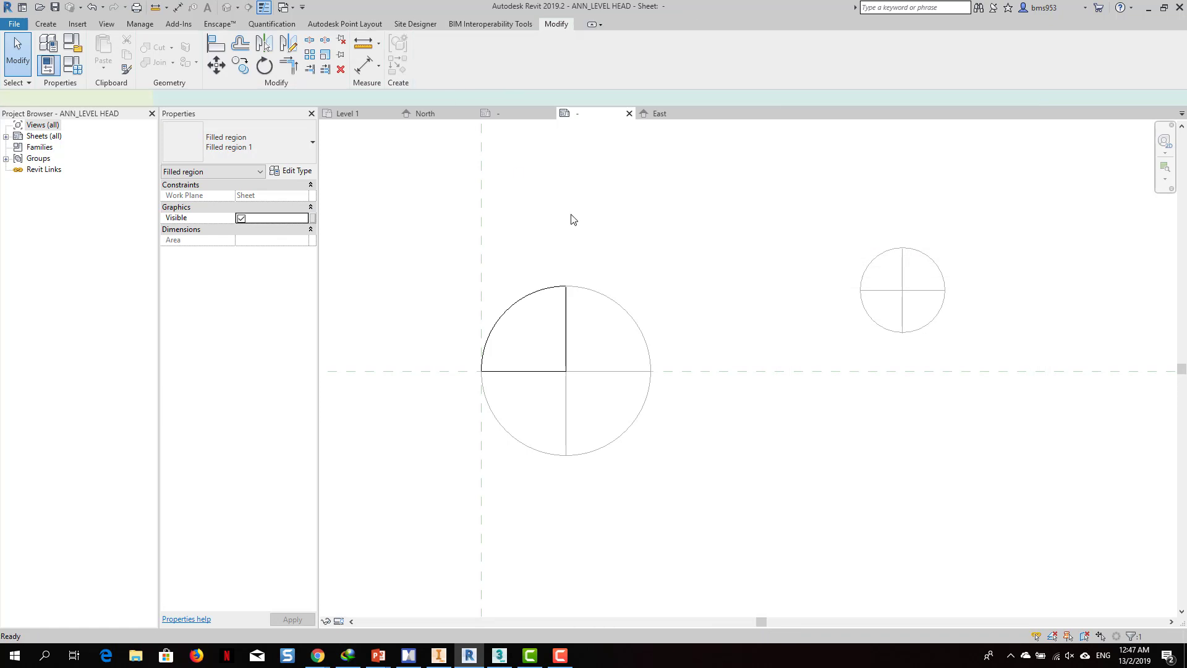
Check the subcategory choices for the filled region's boundary, discard the boundary edit and remove the region.
left_click(559, 289)
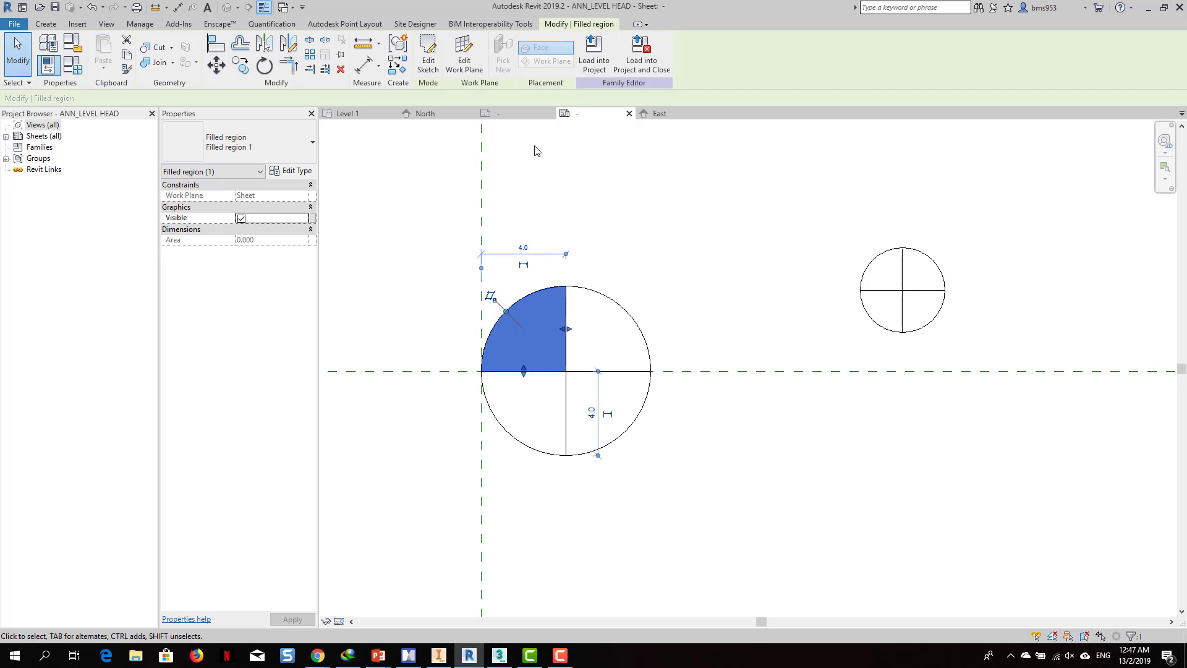
left_click(429, 61)
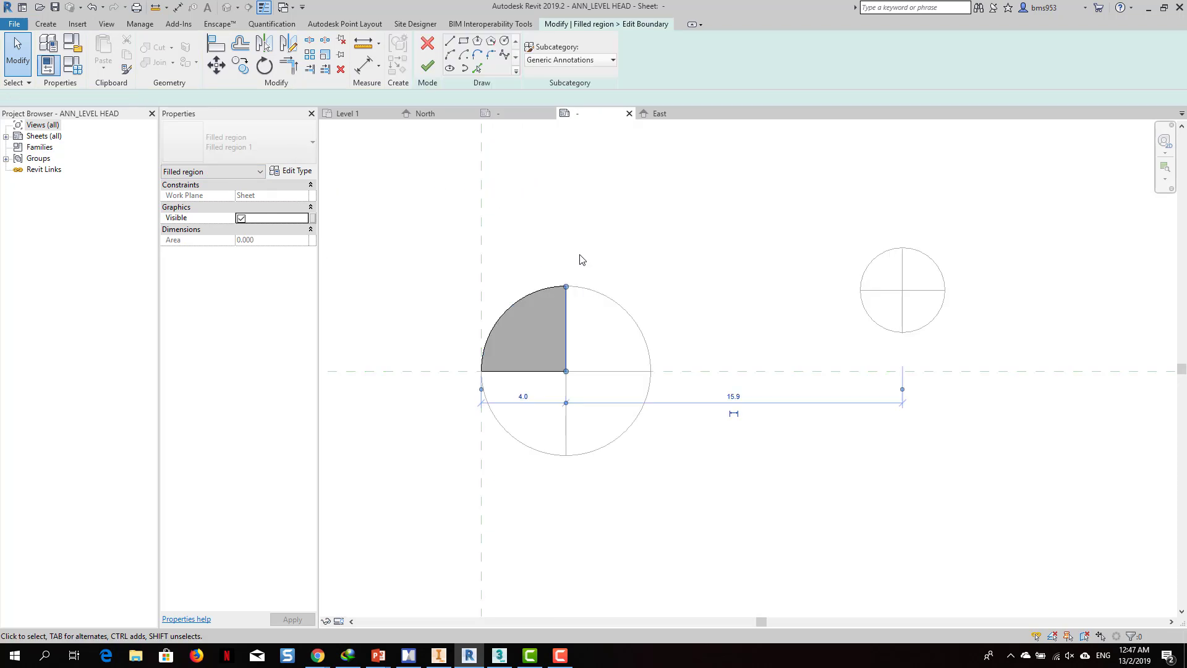
left_click(572, 59)
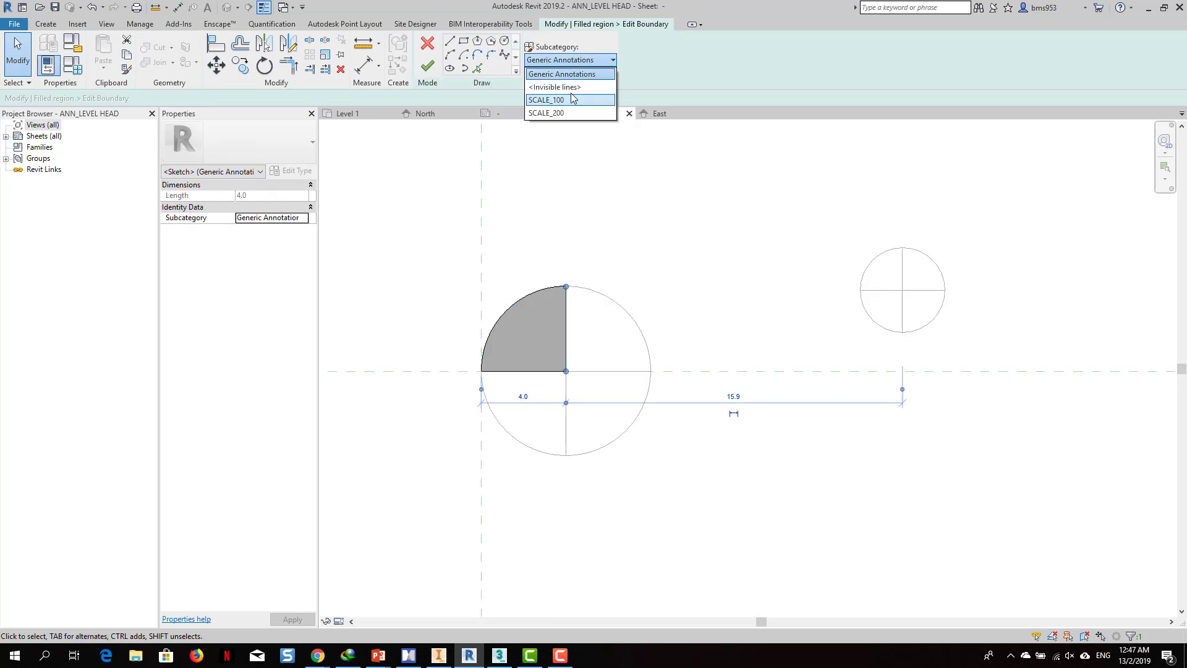
left_click(611, 192)
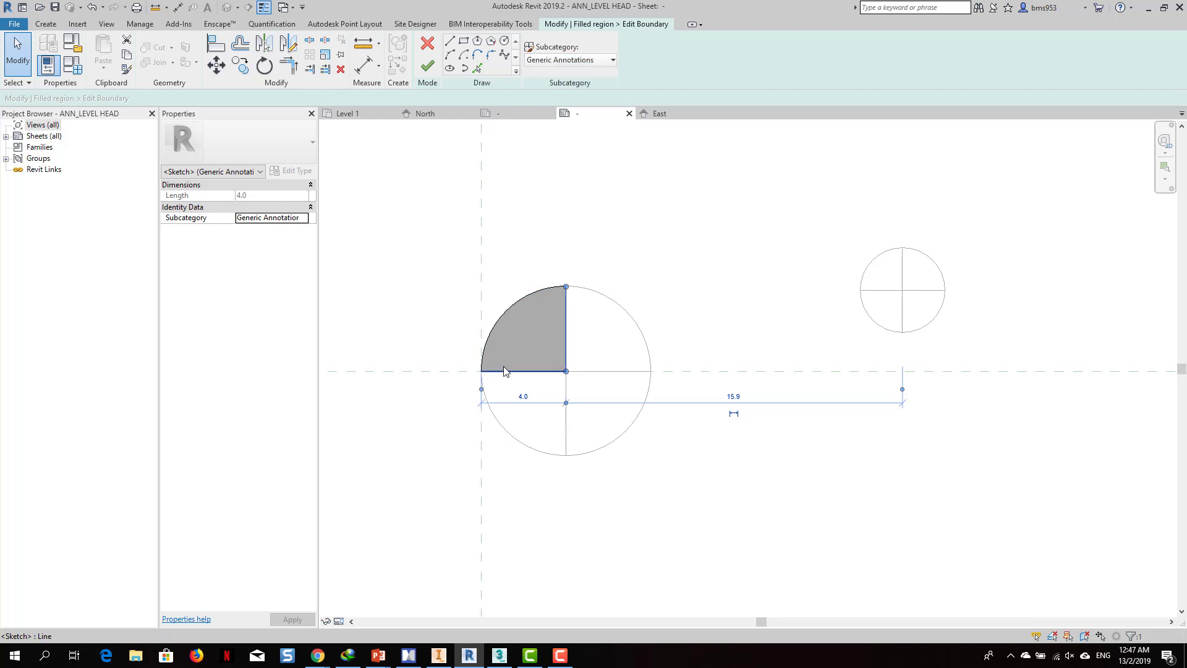
left_click(427, 44)
left_click(538, 240)
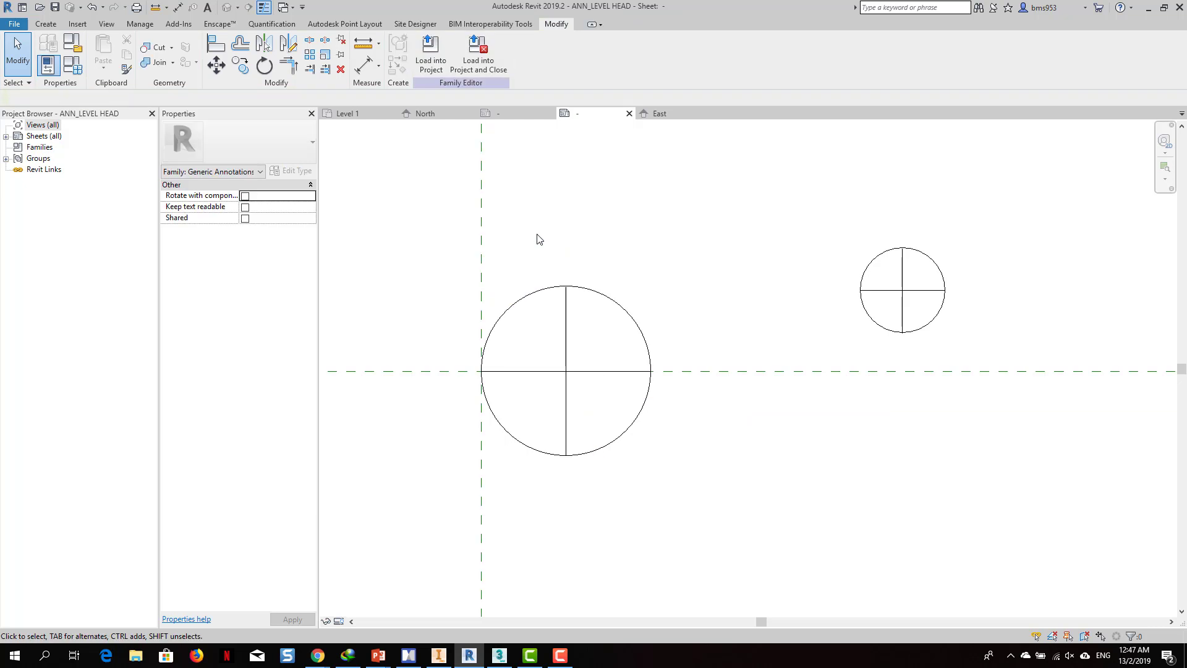
Move the small SCALE_200 circle so its left quadrant point lies on the horizontal reference plane, right of the large circle.
left_click_drag(794, 186, 1049, 392)
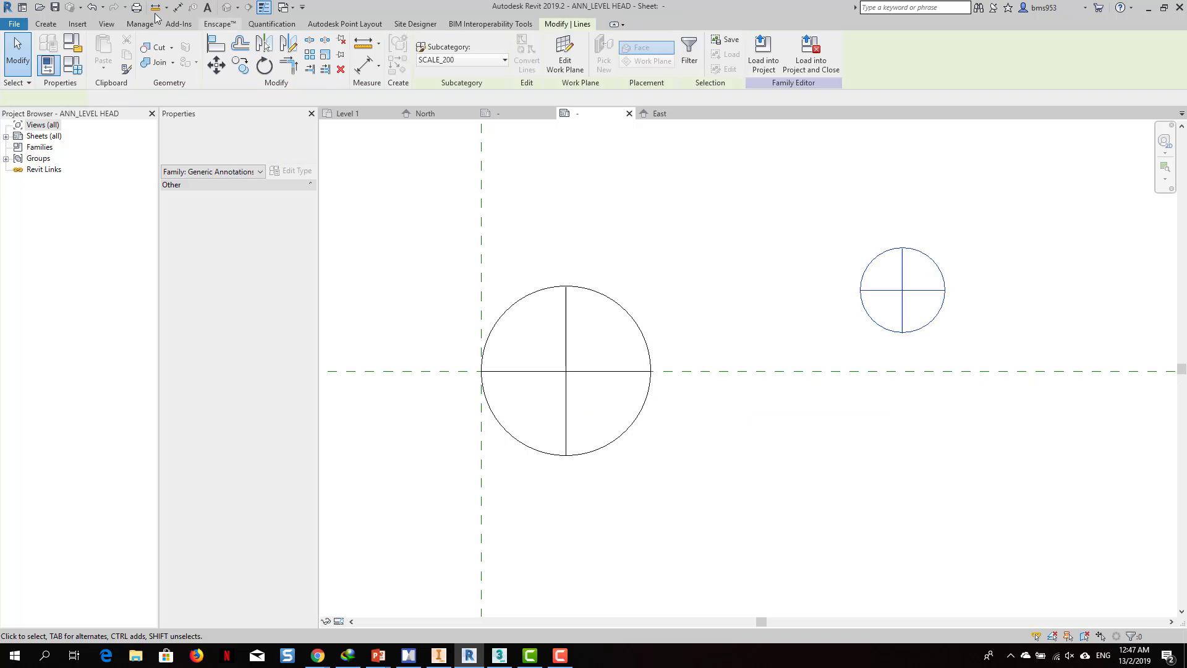
left_click(213, 65)
left_click(861, 291)
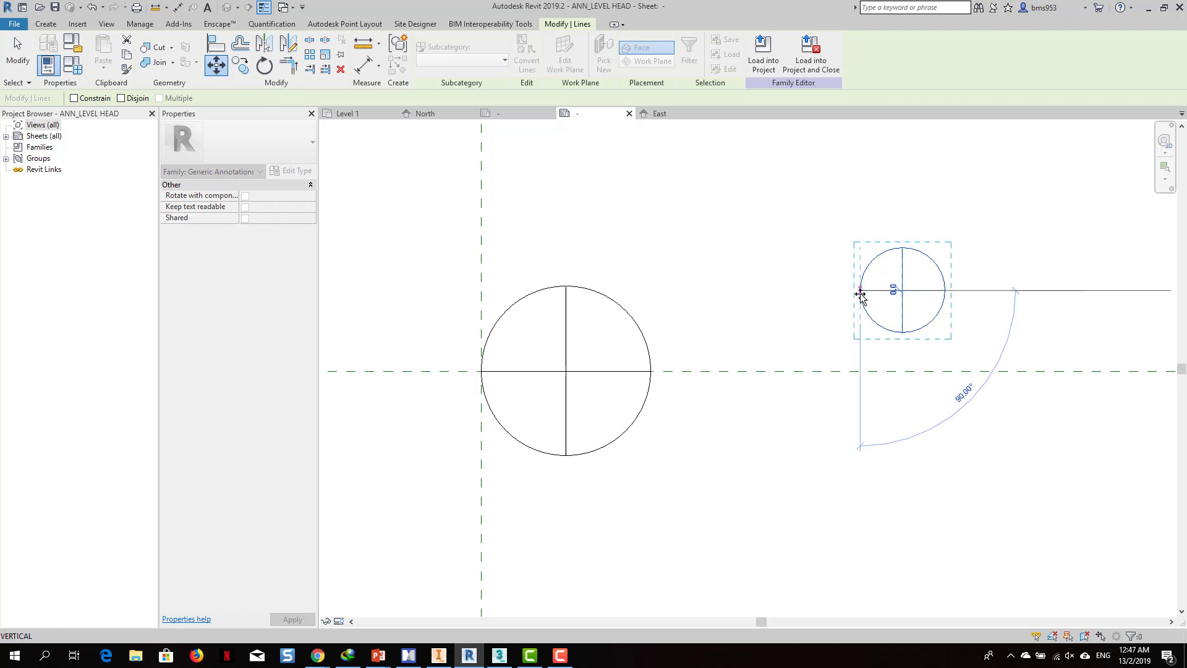
left_click(804, 371)
key("Escape")
Trim the large circle's two cross lines to a corner at its centre, keeping their upper and left halves.
scroll(509, 371, "up", 6)
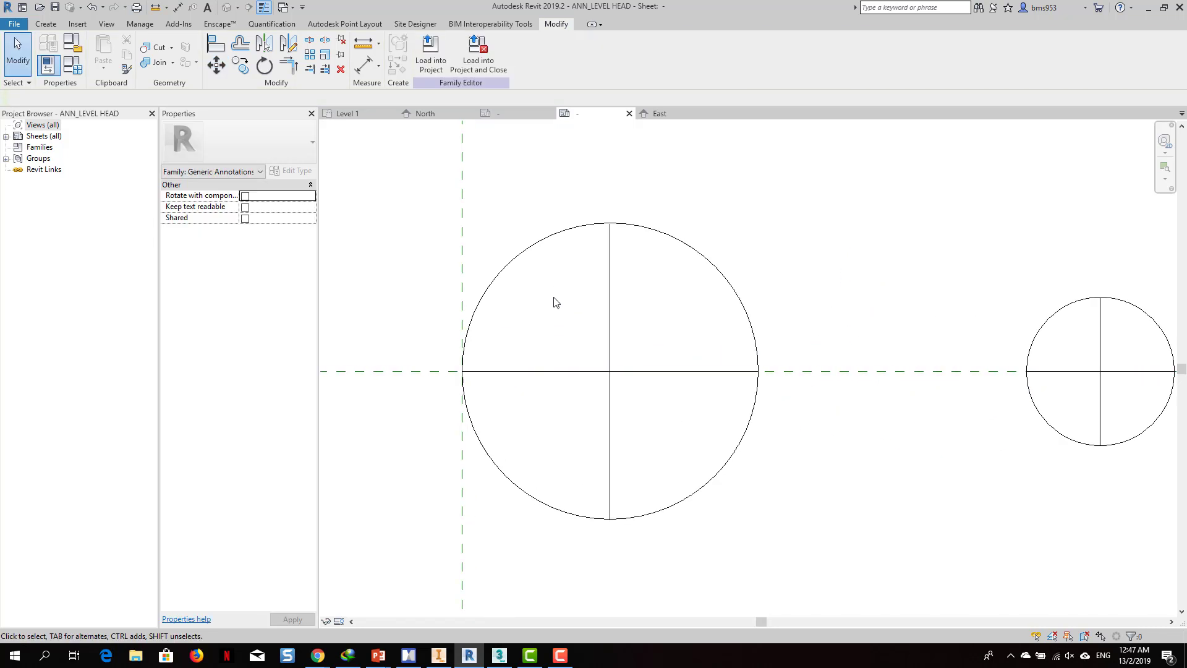
key("t")
key("r")
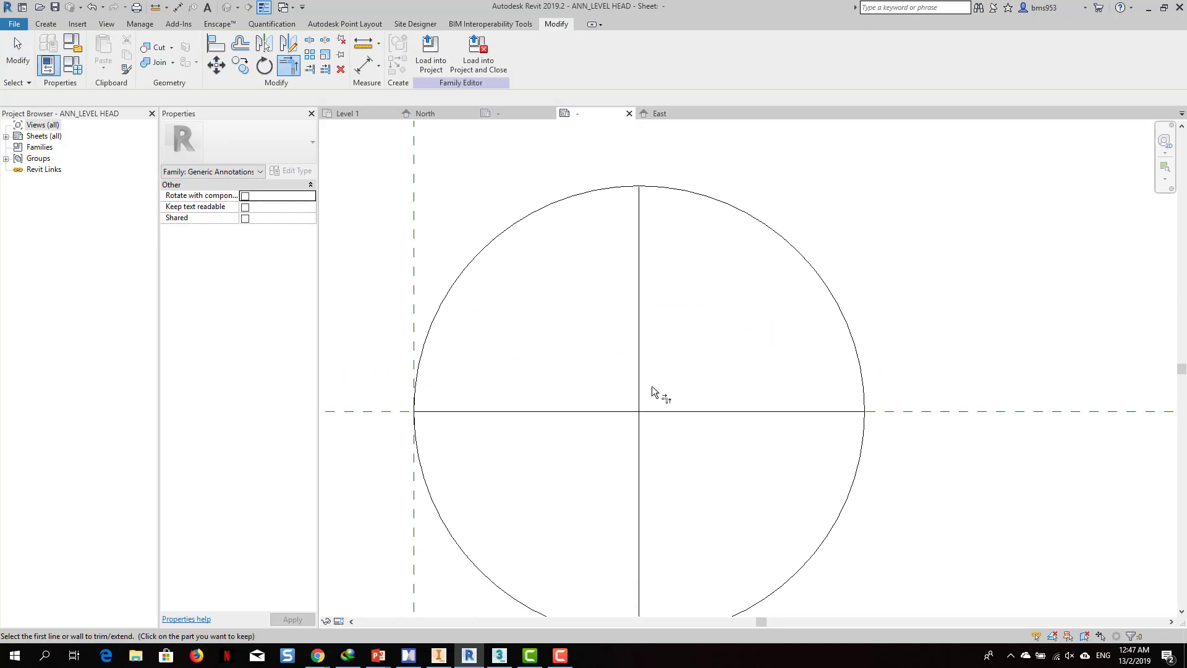
left_click(639, 390)
left_click(609, 412)
key("Escape")
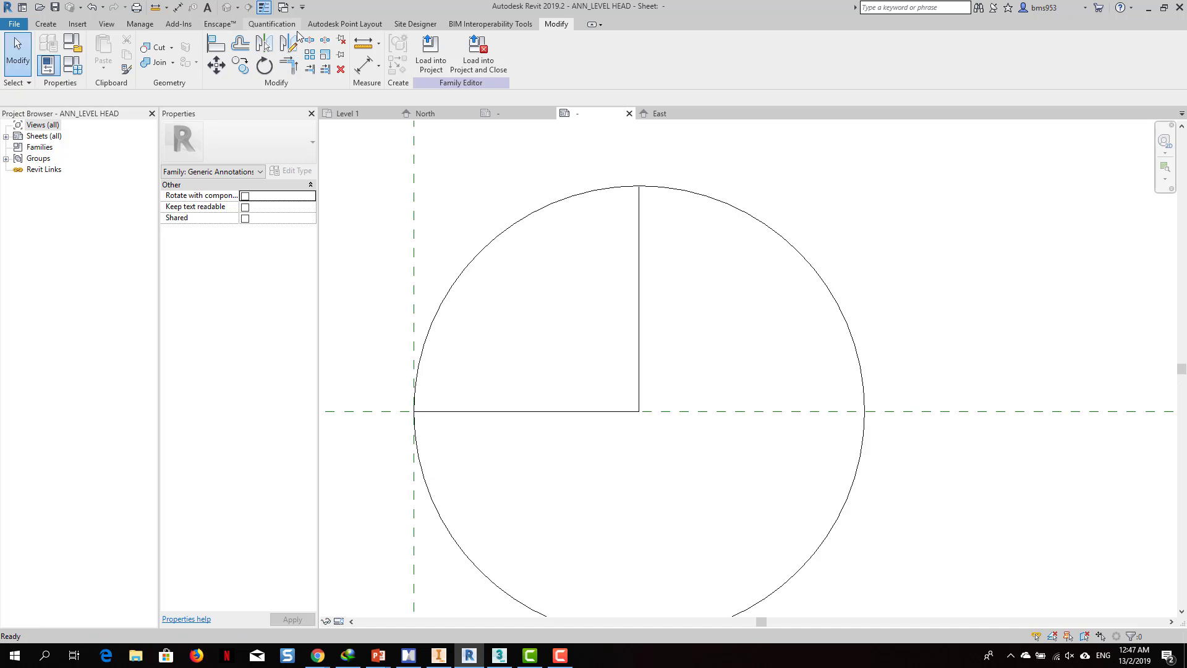
Array the large circle's horizontal radius line upwards with 50 members at a spacing of 2.0.
left_click(308, 55)
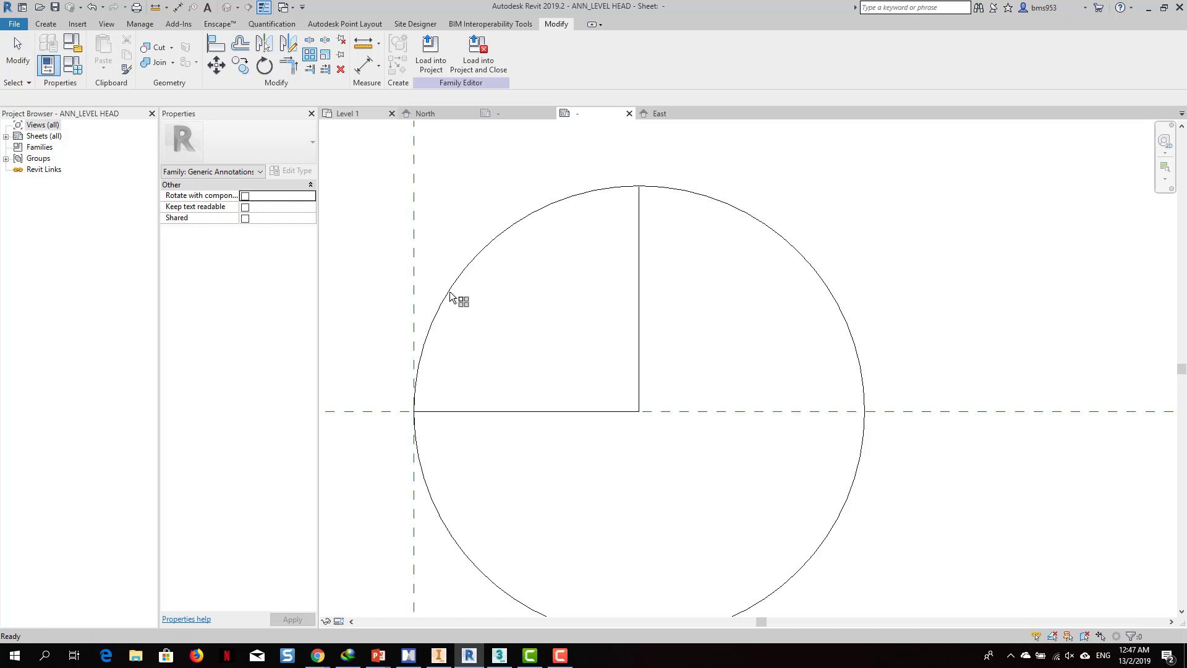
left_click(591, 410)
scroll(564, 351, "down", 2)
middle_click_drag(609, 350, 590, 391)
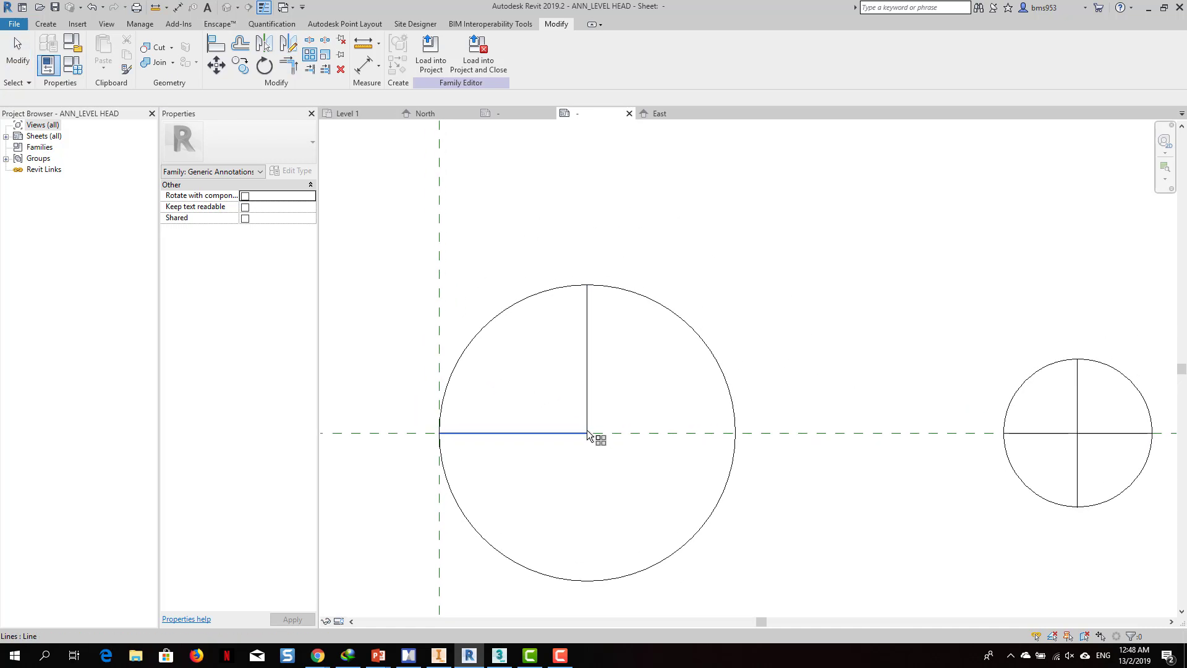
left_click_drag(562, 369, 536, 458)
key("Return")
left_click(587, 433)
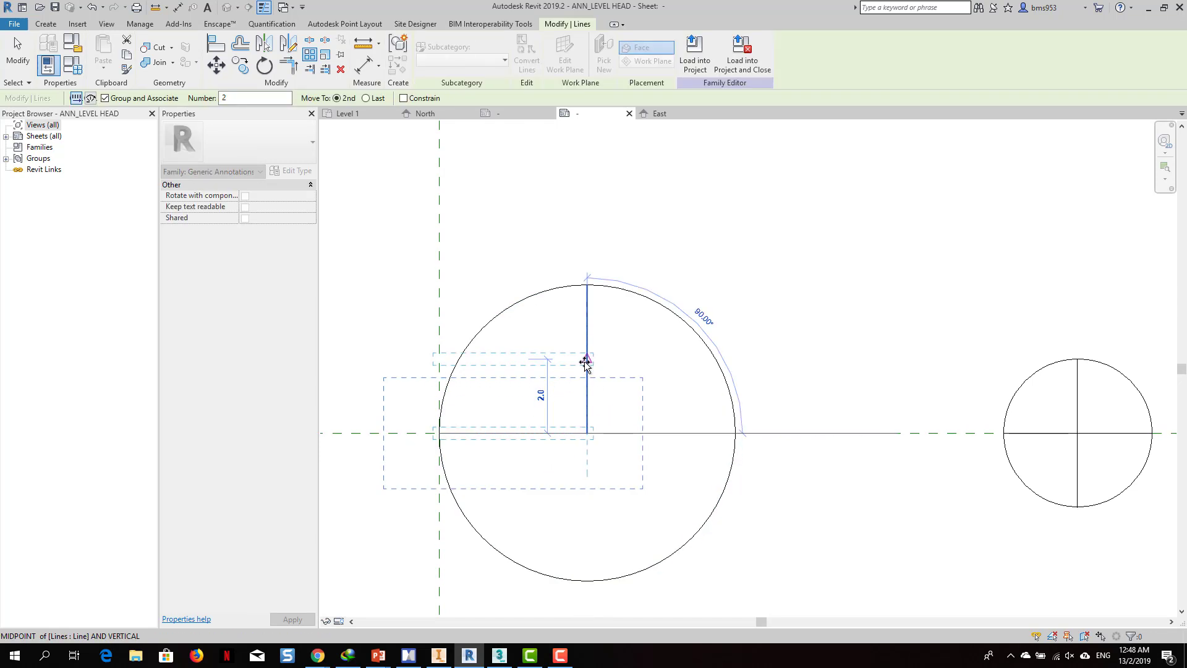
left_click(587, 362)
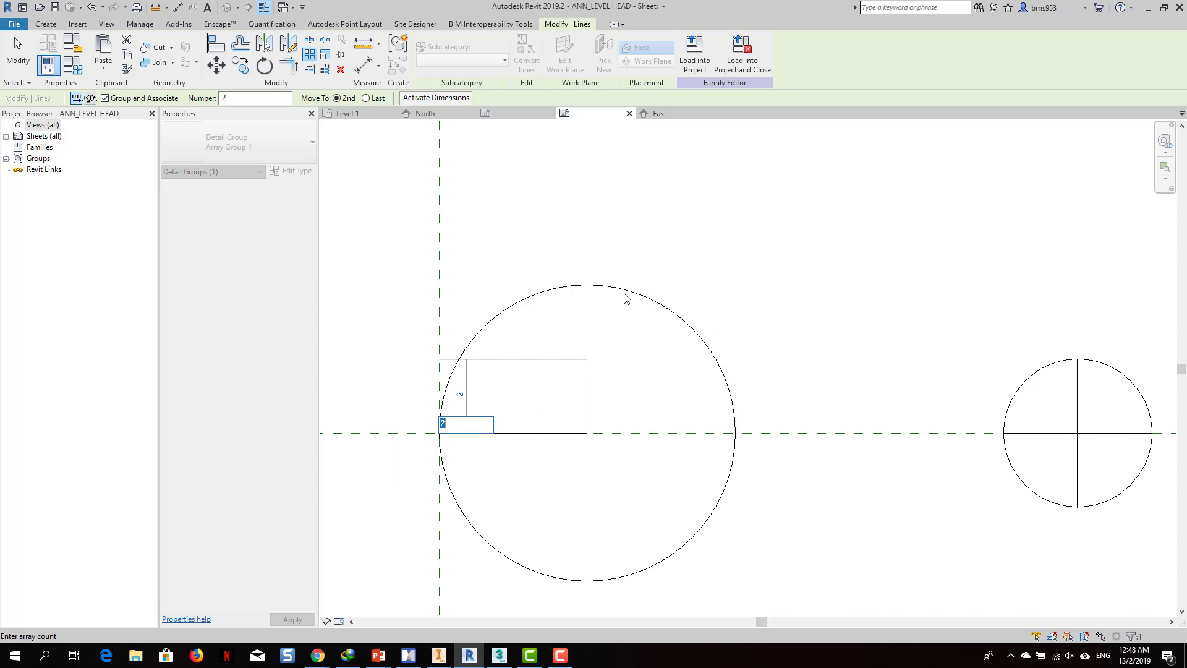
key("Return")
key("Escape")
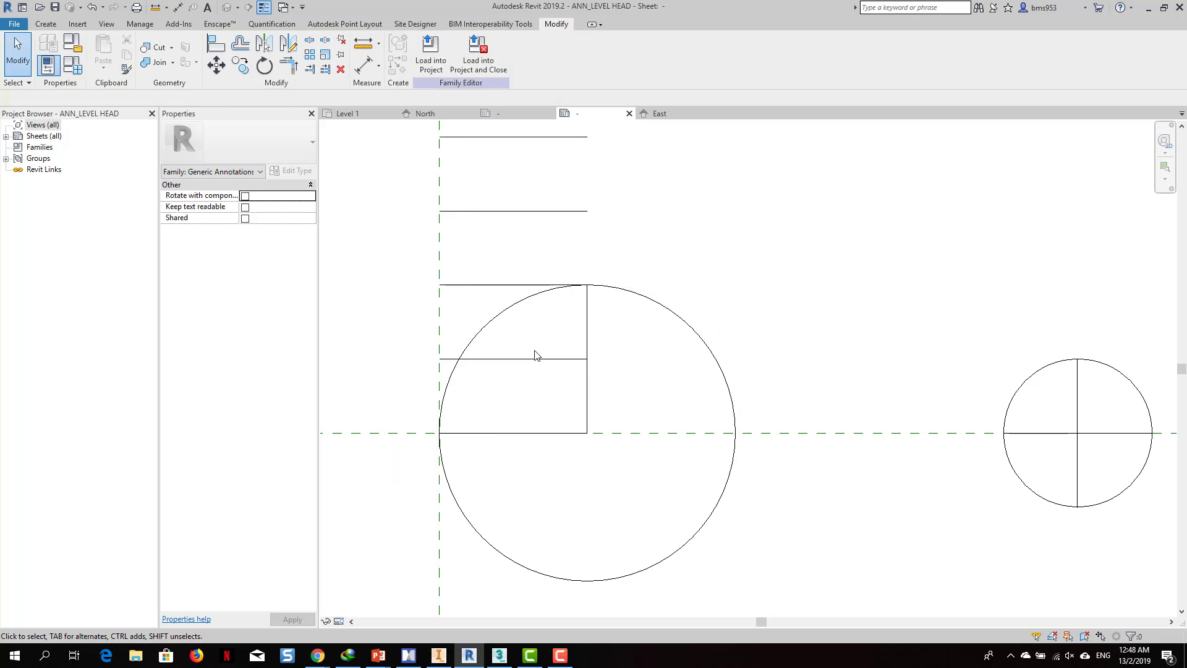
Nudge the array's second line down until the lines form a dense hatch about as tall as the large circle's upper-left quarter.
left_click(529, 360)
left_click_drag(530, 359, 536, 360)
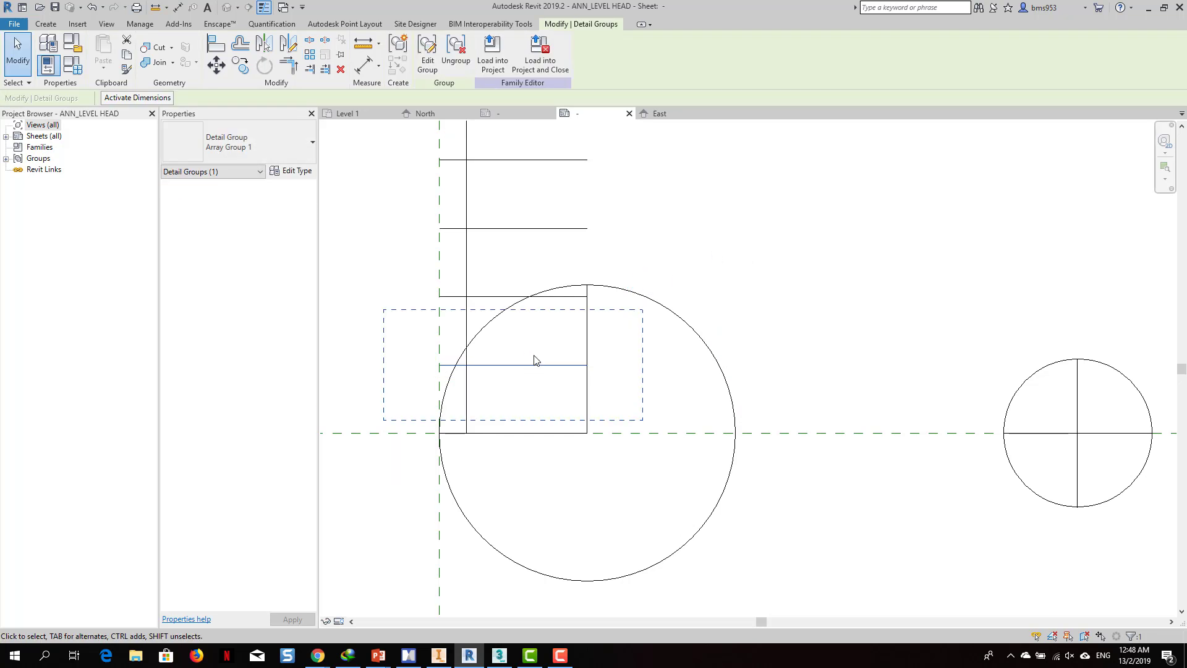
key("Down")
key("Down")
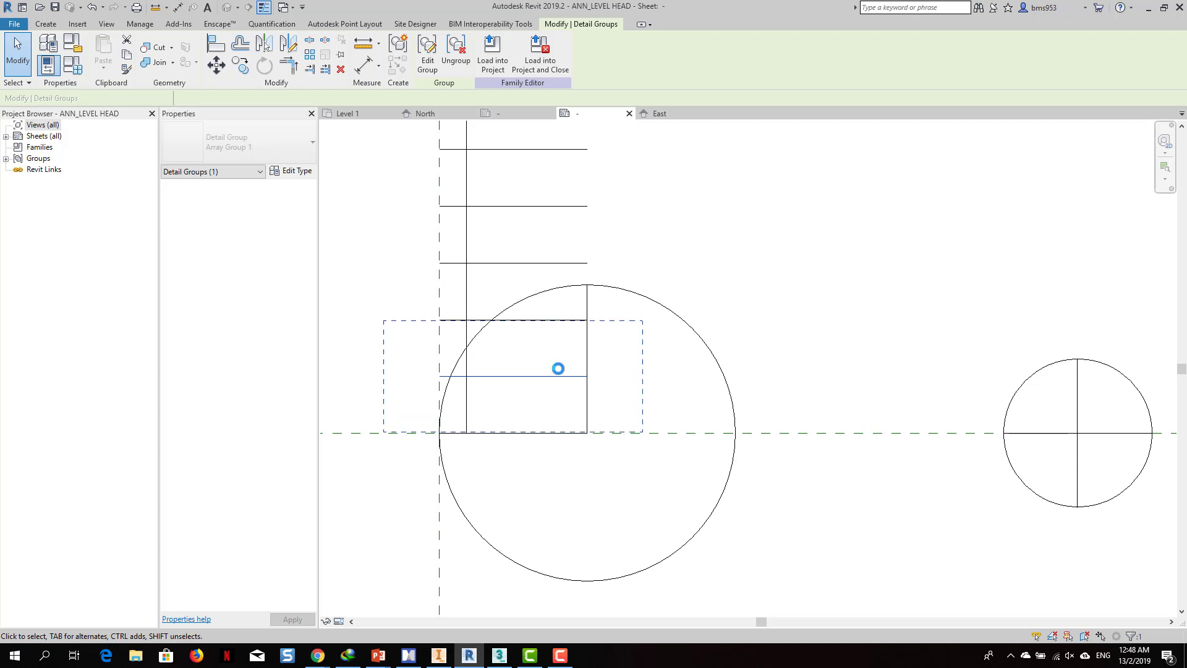
key("Down")
key("Down")
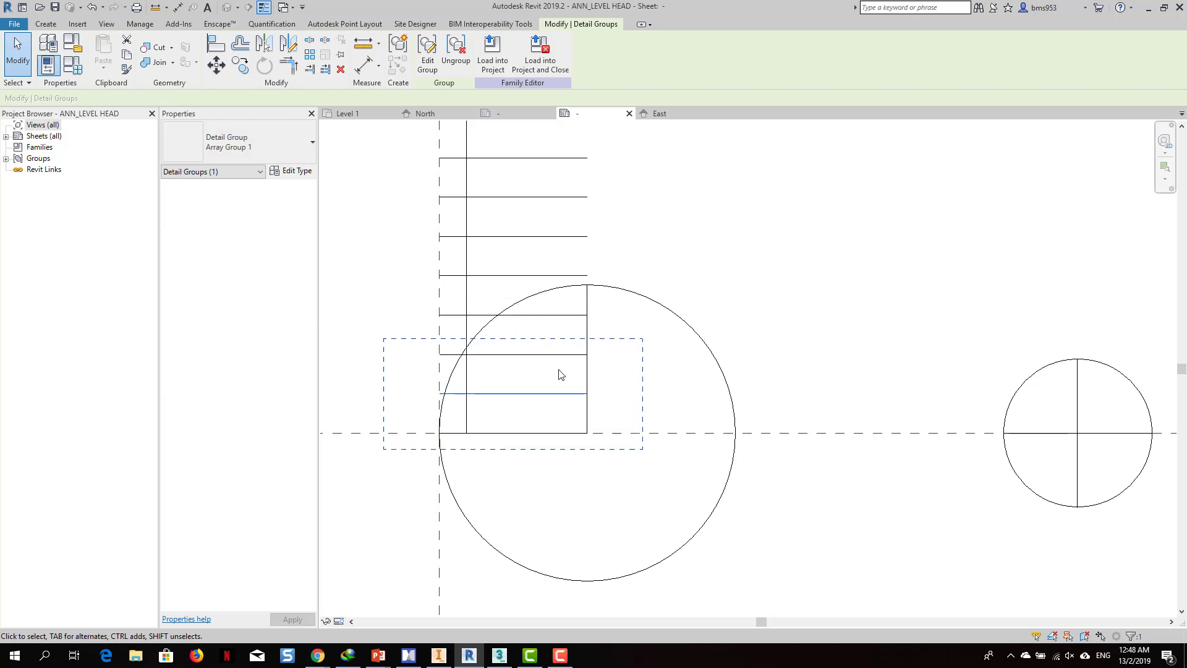
key("Down")
key("Down")
key("Down")
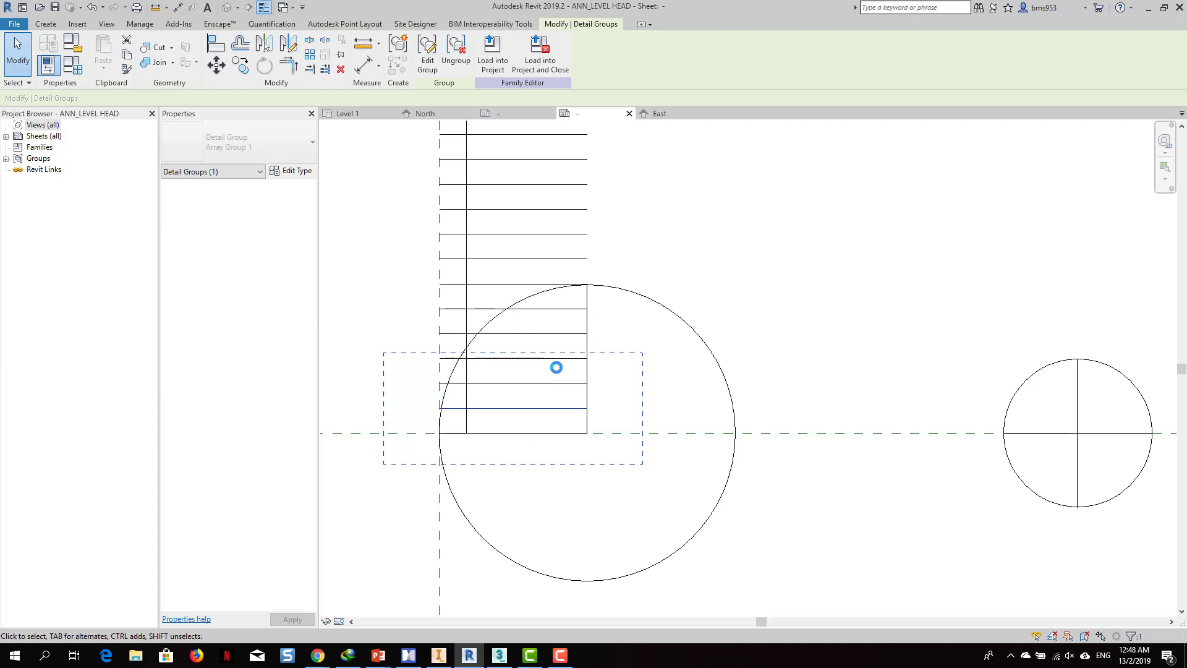
scroll(502, 450, "up", 2)
key("Down")
key("Down")
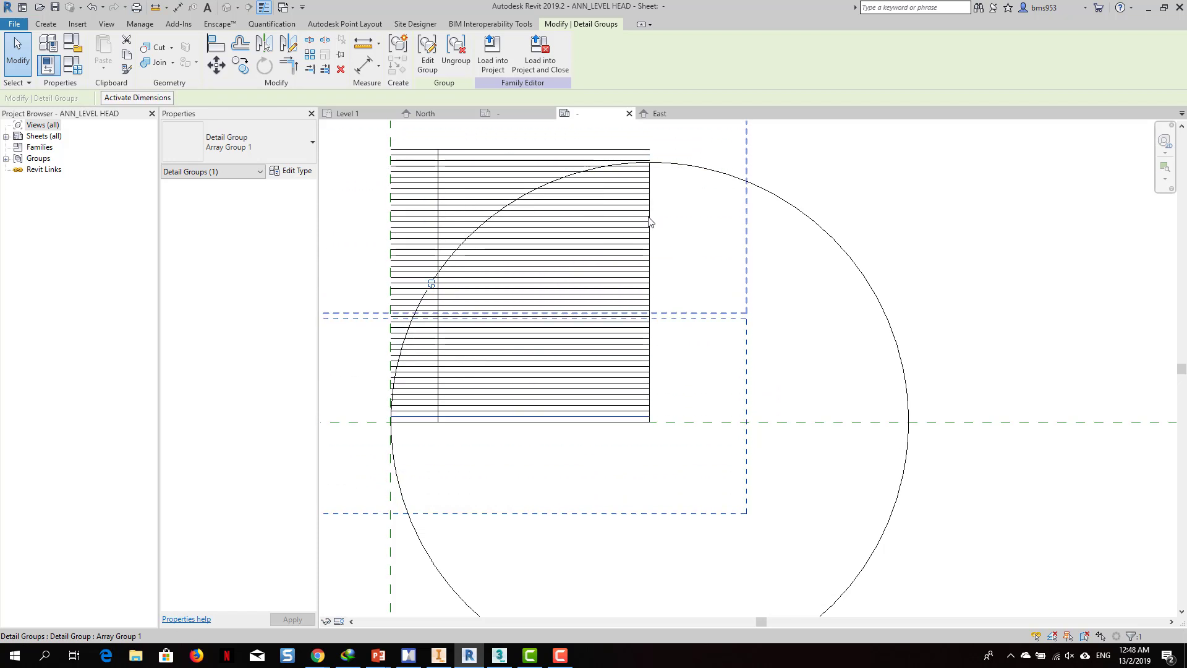
scroll(694, 221, "down", 2)
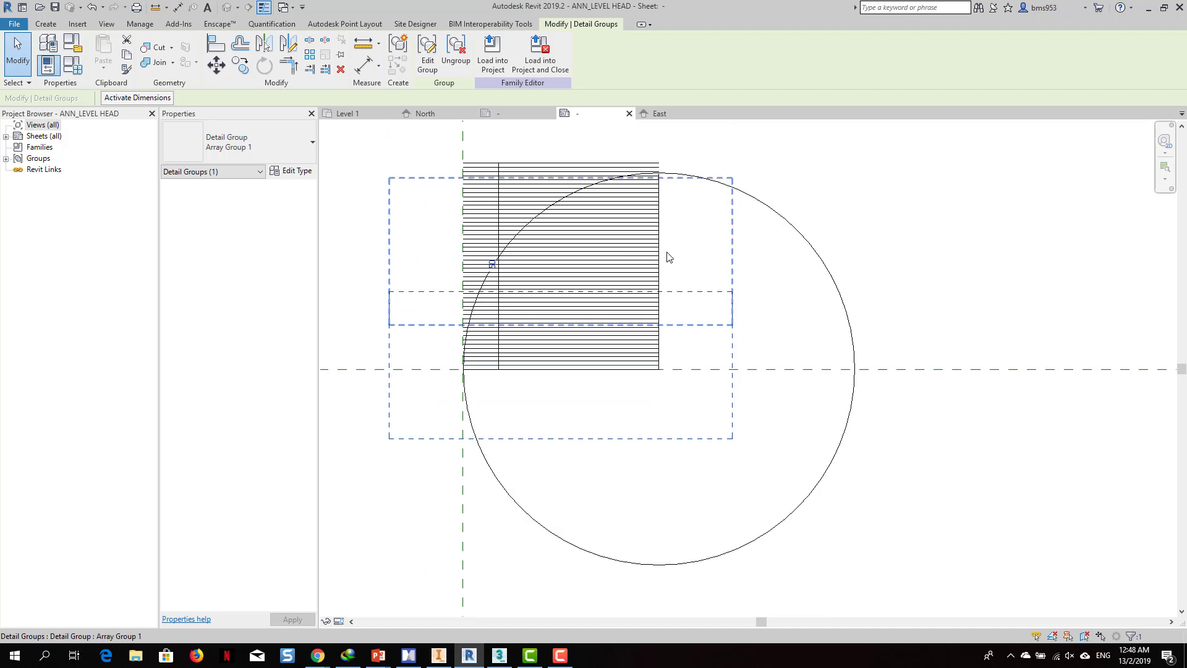
Filter the selected array down to its detail groups, excluding the SCALE_100 line, and ungroup them into individual lines.
scroll(509, 283, "down", 2)
left_click_drag(373, 156, 671, 409)
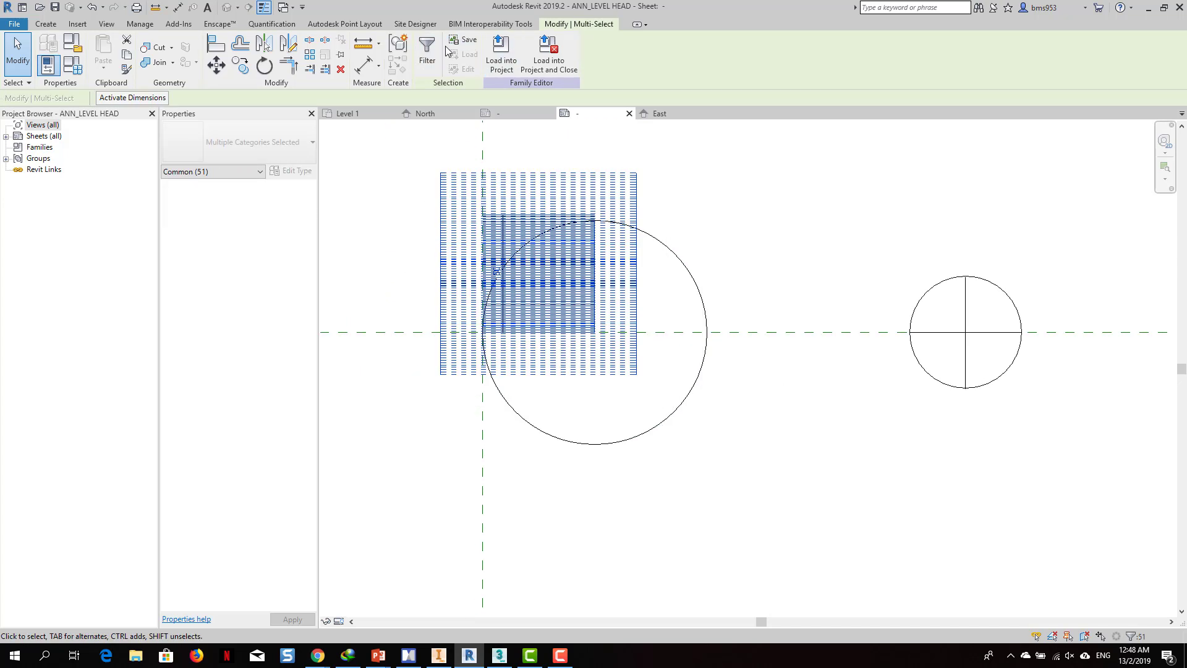
left_click(428, 51)
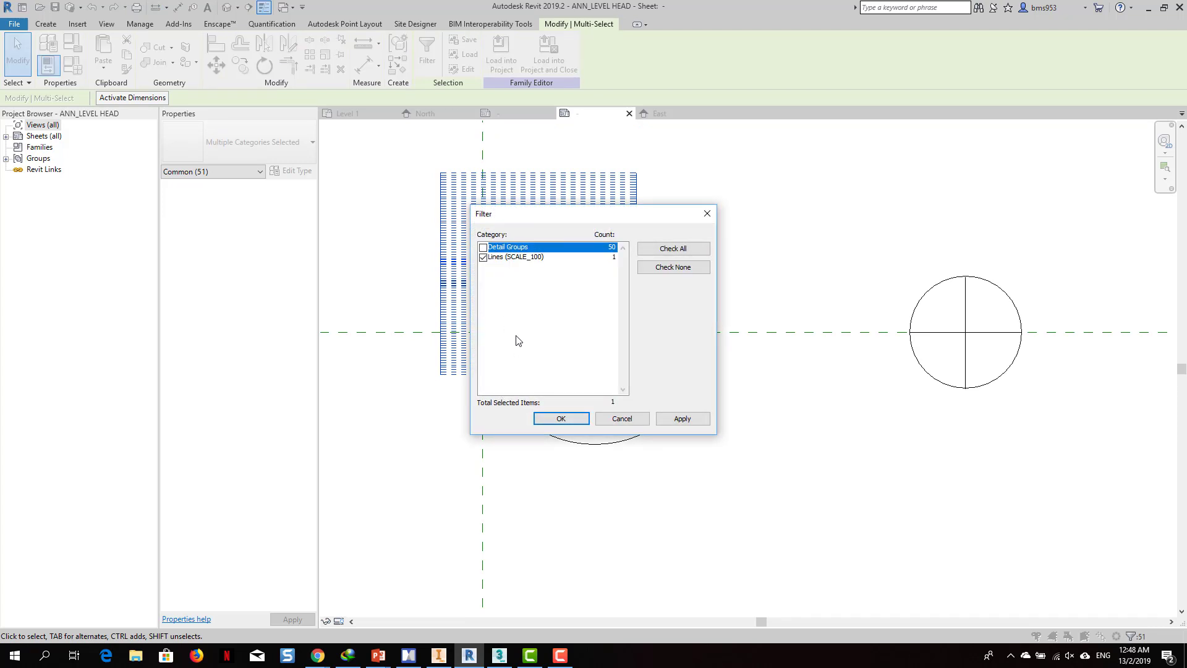
left_click(483, 256)
left_click(483, 247)
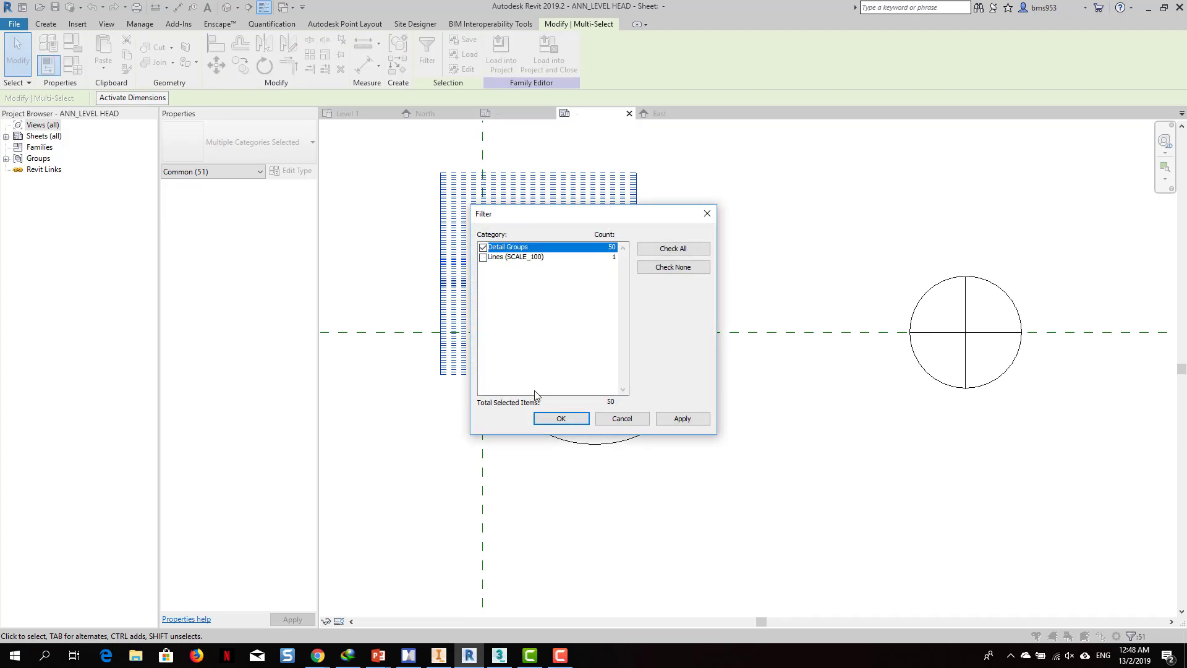
left_click(560, 419)
left_click(455, 54)
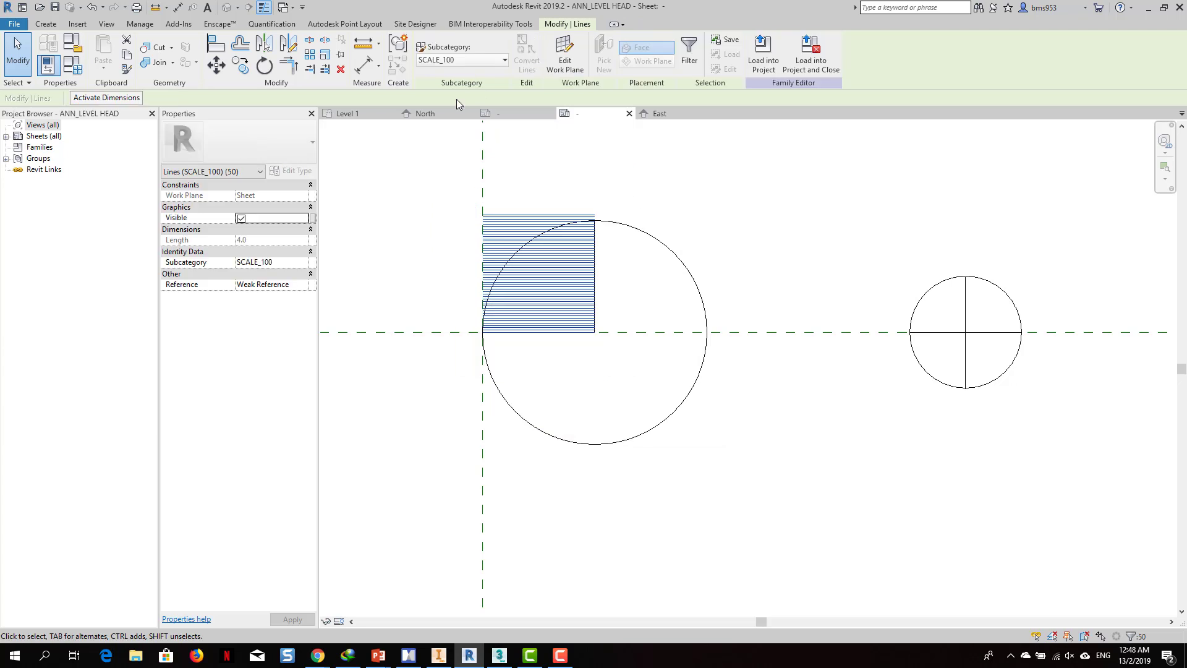
Trim the lower hatch lines to the large circle with Trim/Extend Multiple Elements, keeping the parts inside the upper-left quarter.
scroll(399, 127, "up", 2)
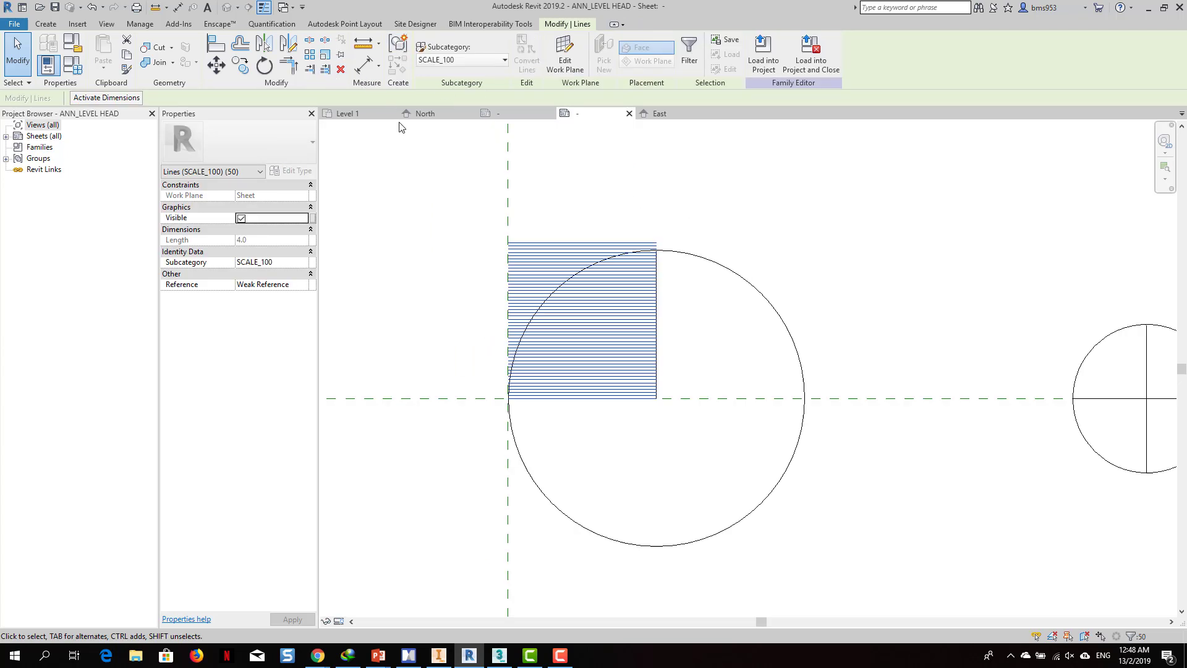
left_click(312, 70)
mouse_move(598, 563)
middle_mouse_down()
mouse_move(566, 414)
mouse_move(634, 568)
middle_mouse_up()
scroll(582, 350, "up", 2)
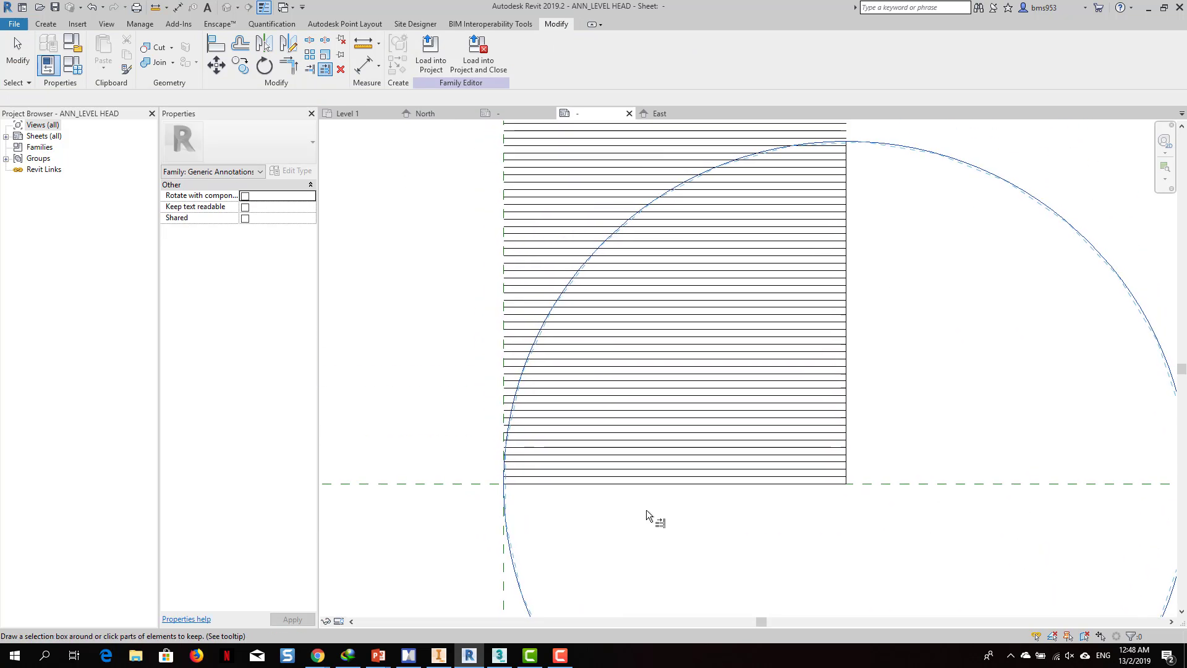
left_click_drag(647, 510, 604, 283)
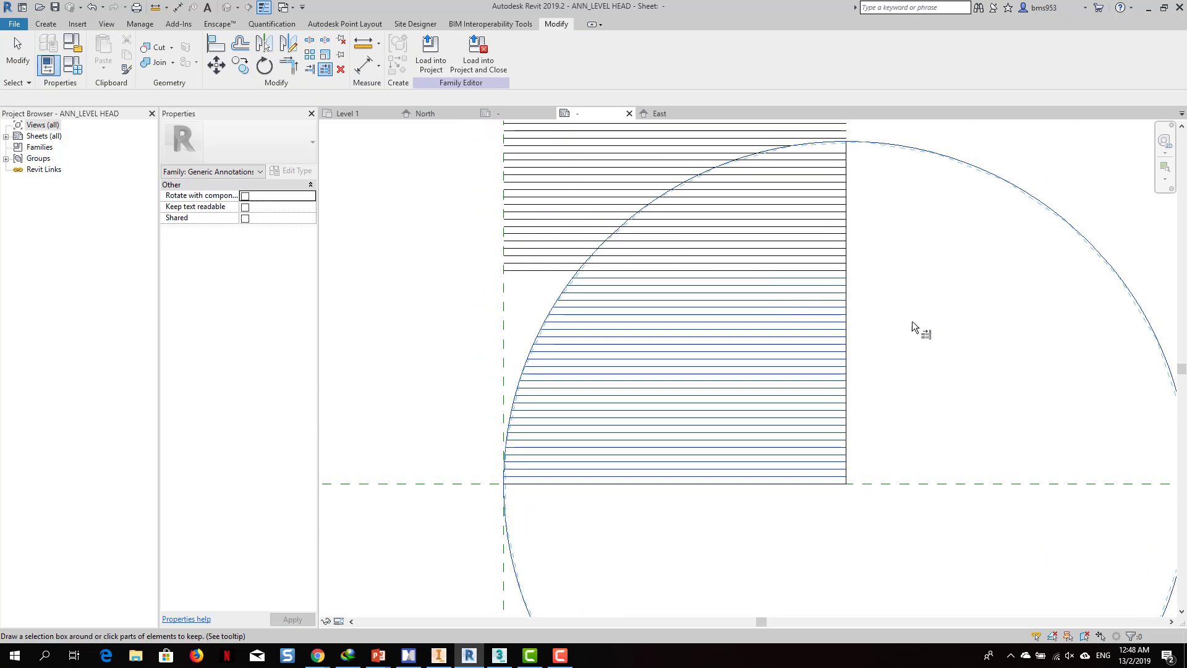
Trim the remaining hatch lines crossing the large circle's upper-left arc to the circle, one by one, except the uppermost crossing line.
scroll(666, 191, "up", 2)
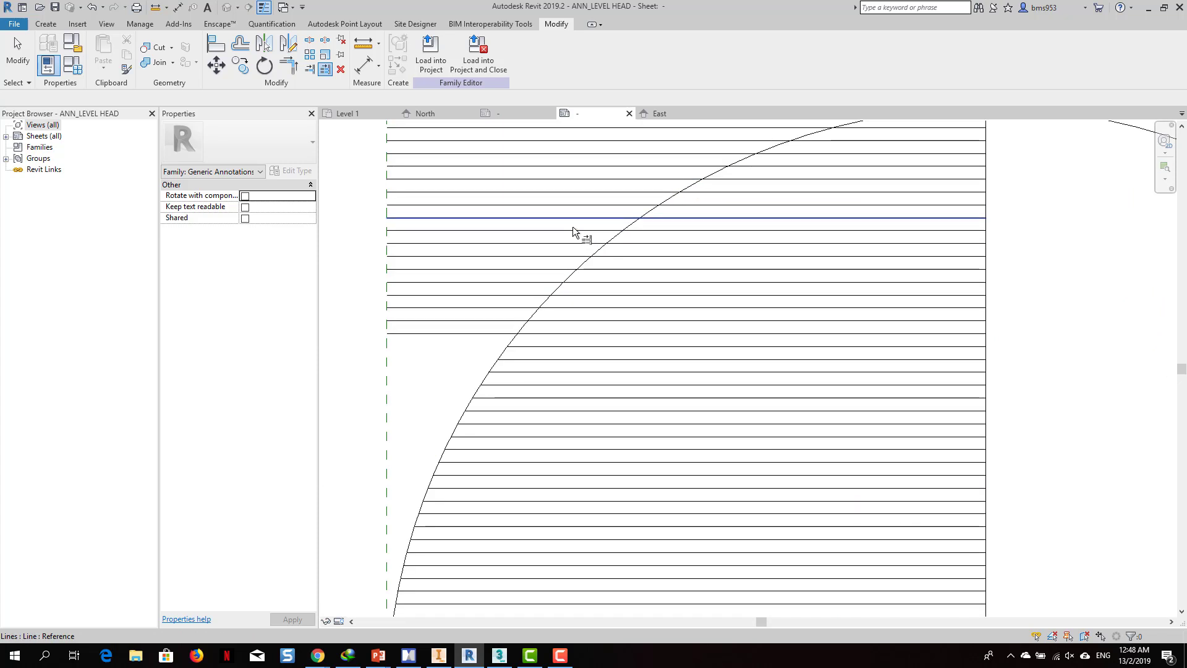
left_click(582, 265)
scroll(629, 347, "up", 1)
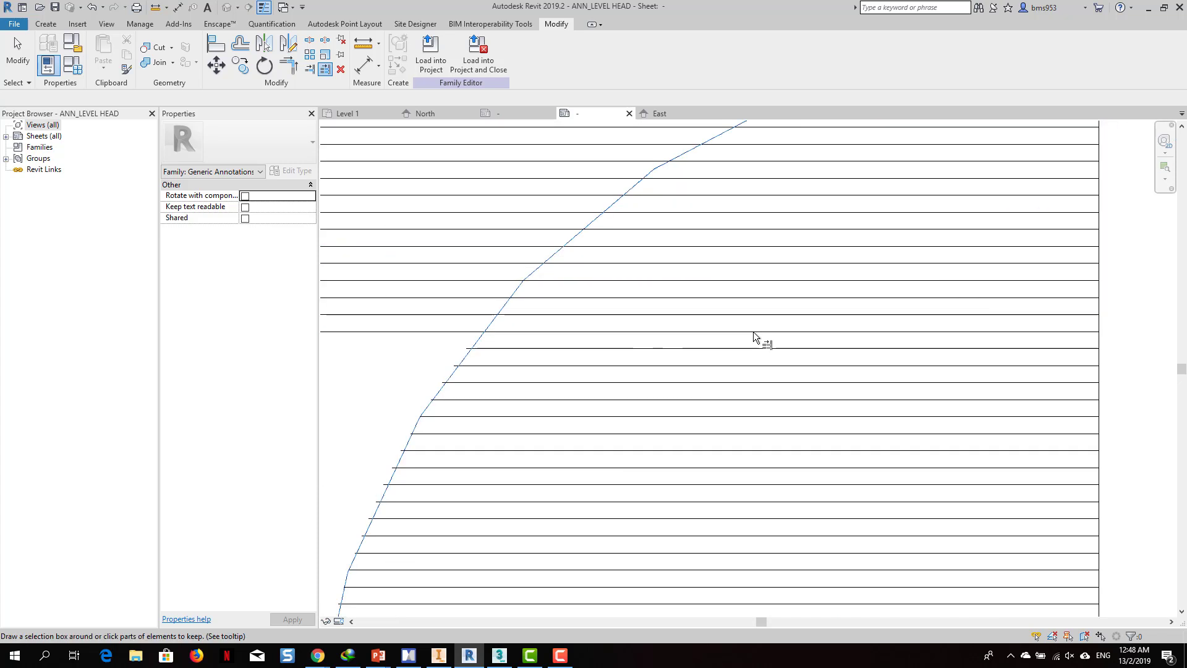
scroll(753, 331, "down", 2)
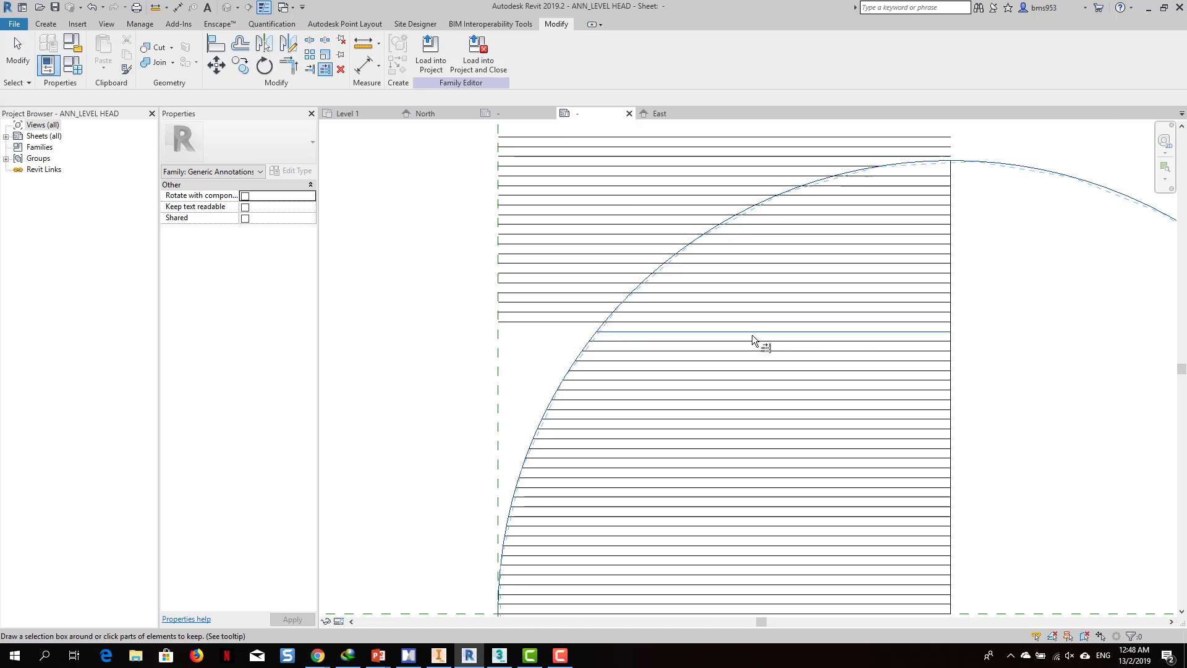
scroll(674, 297, "up", 2)
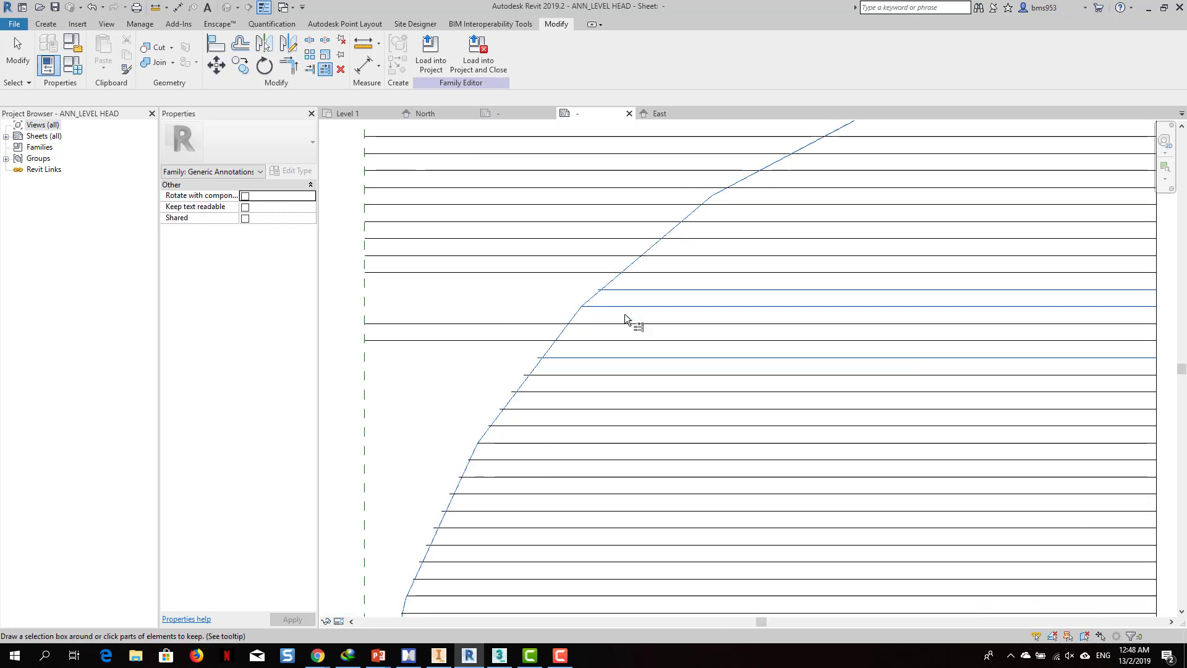
left_click(624, 323)
left_click(626, 340)
left_click(649, 256)
left_click(680, 272)
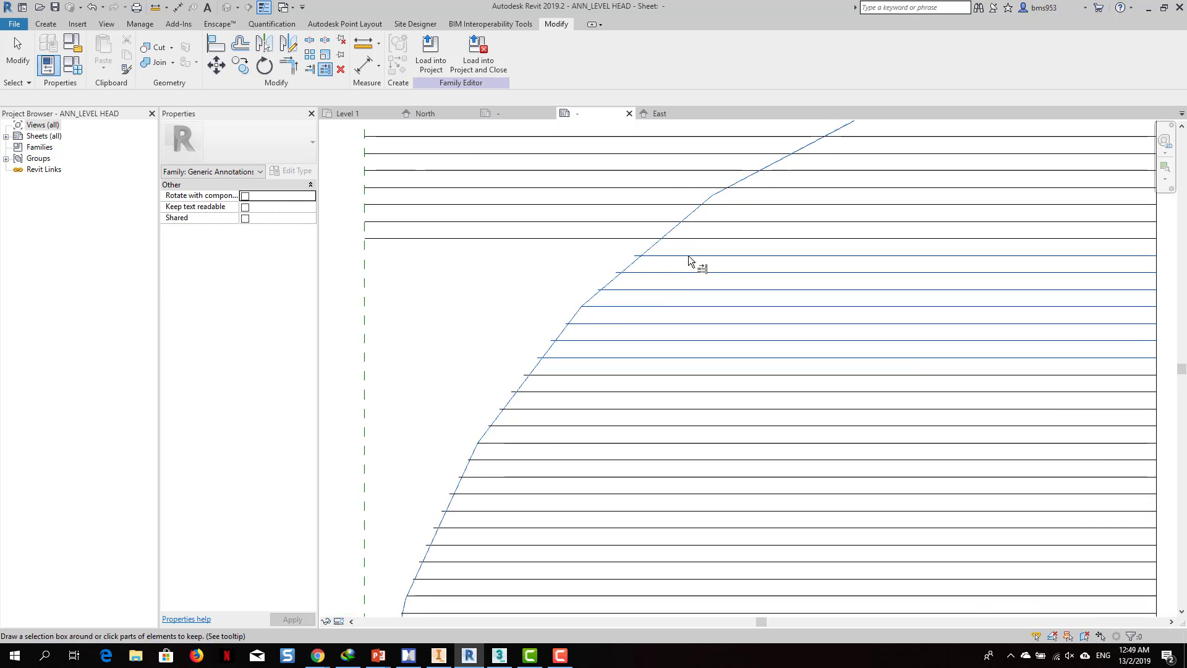
left_click(730, 239)
left_click(767, 221)
left_click(798, 204)
left_click(829, 188)
left_click(856, 170)
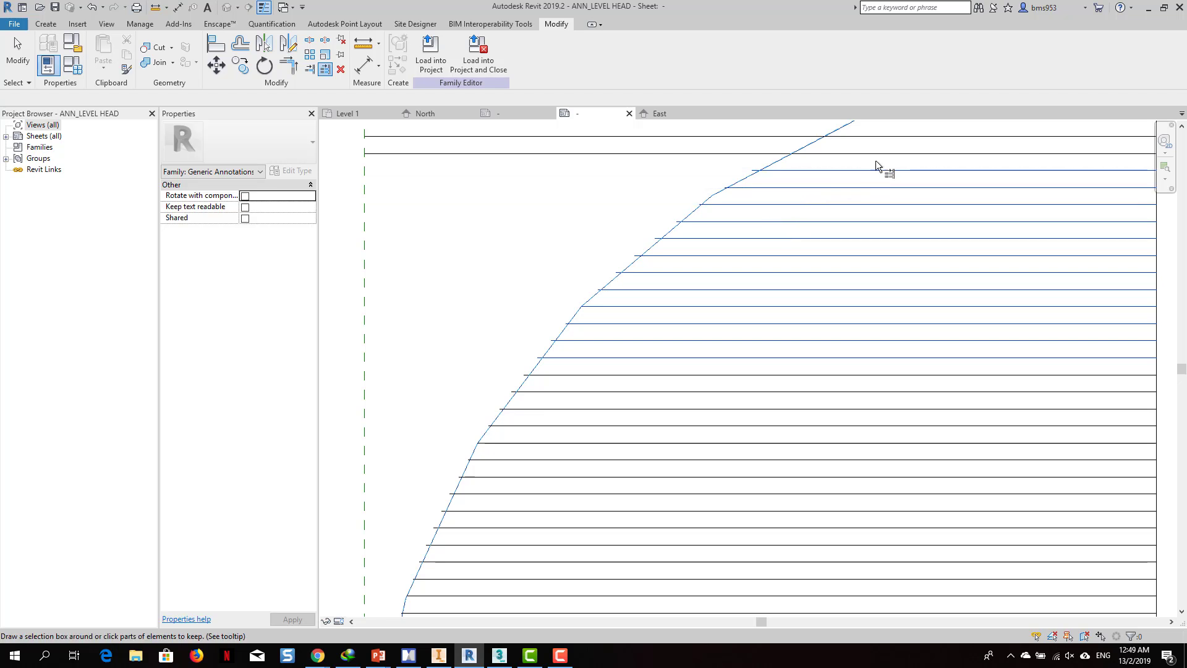
left_click(902, 152)
middle_click_drag(977, 161, 491, 483)
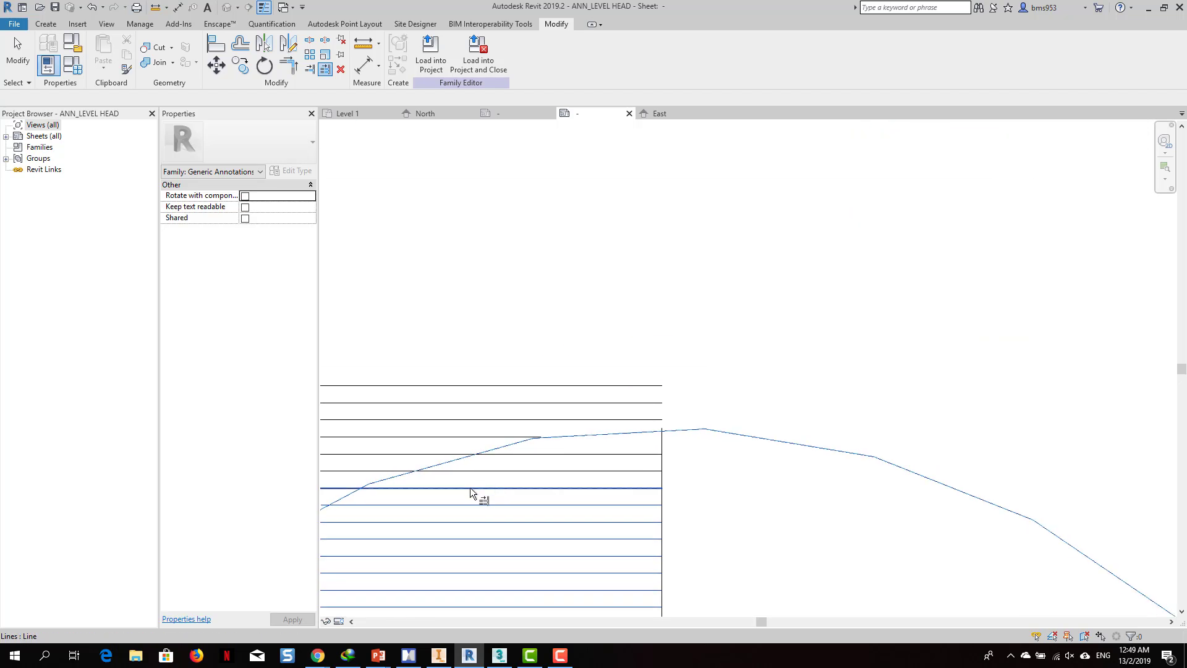
left_click(470, 488)
left_click(514, 471)
left_click(544, 454)
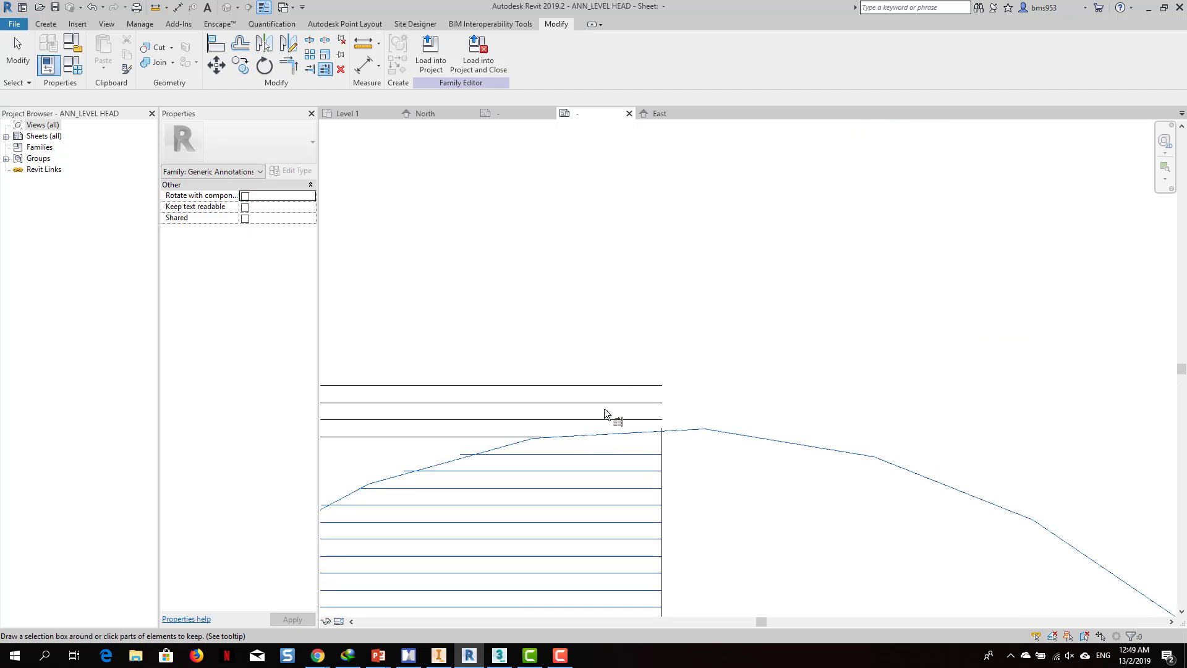
Trim the uppermost crossing hatch line to the large circle and delete the three lines above the circle.
scroll(603, 408, "down", 1)
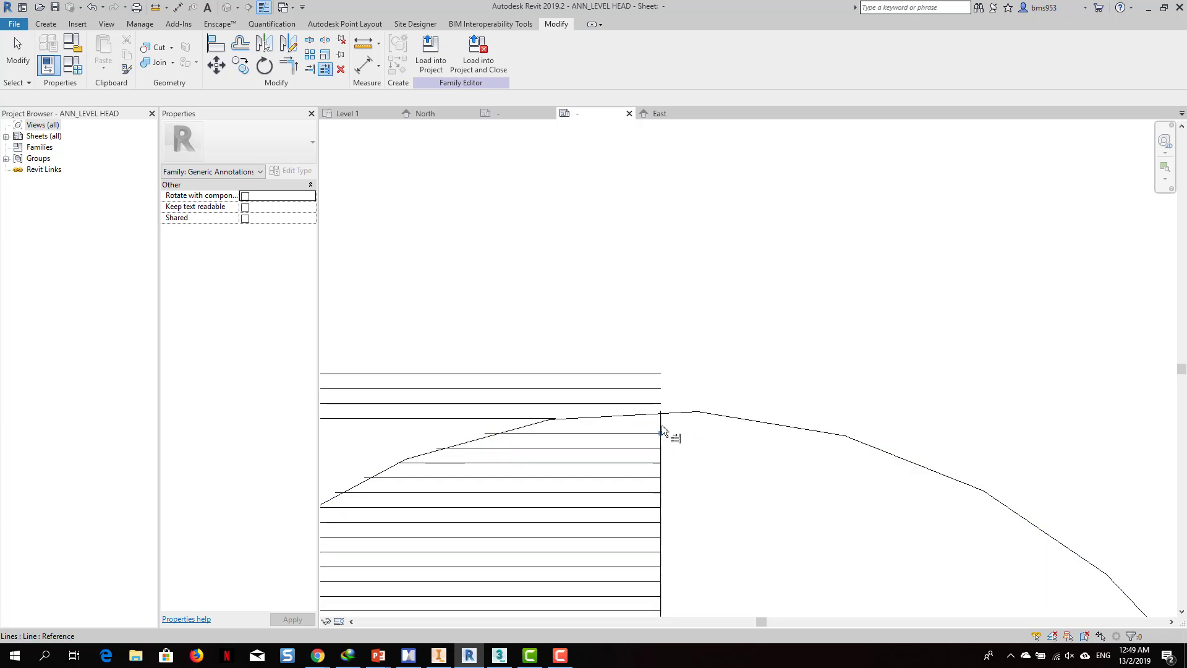
left_click(661, 425)
scroll(717, 390, "up", 3)
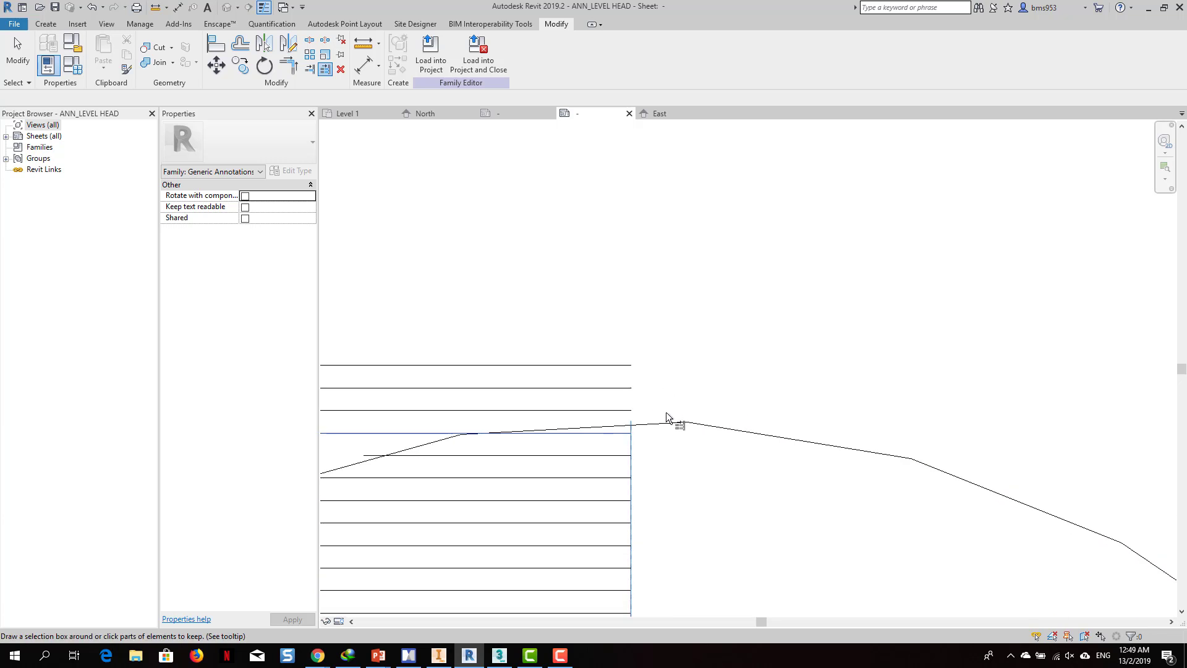
key("Escape")
left_click(601, 427)
left_click(600, 433)
scroll(696, 391, "down", 8)
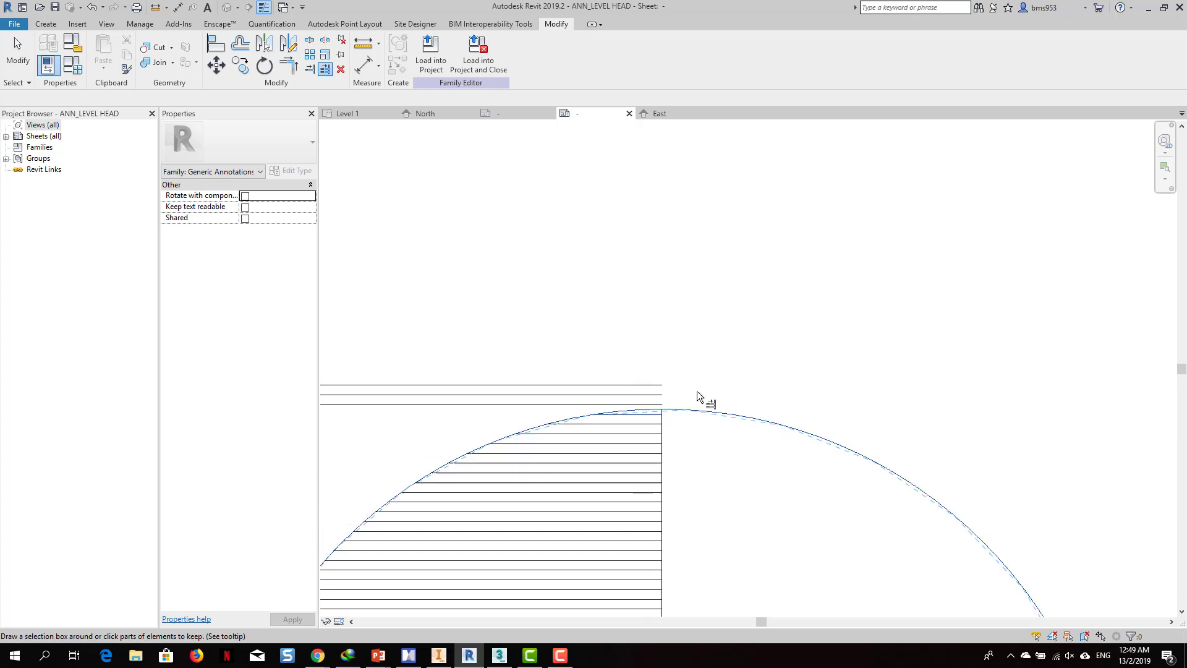
key("Escape")
key("Delete")
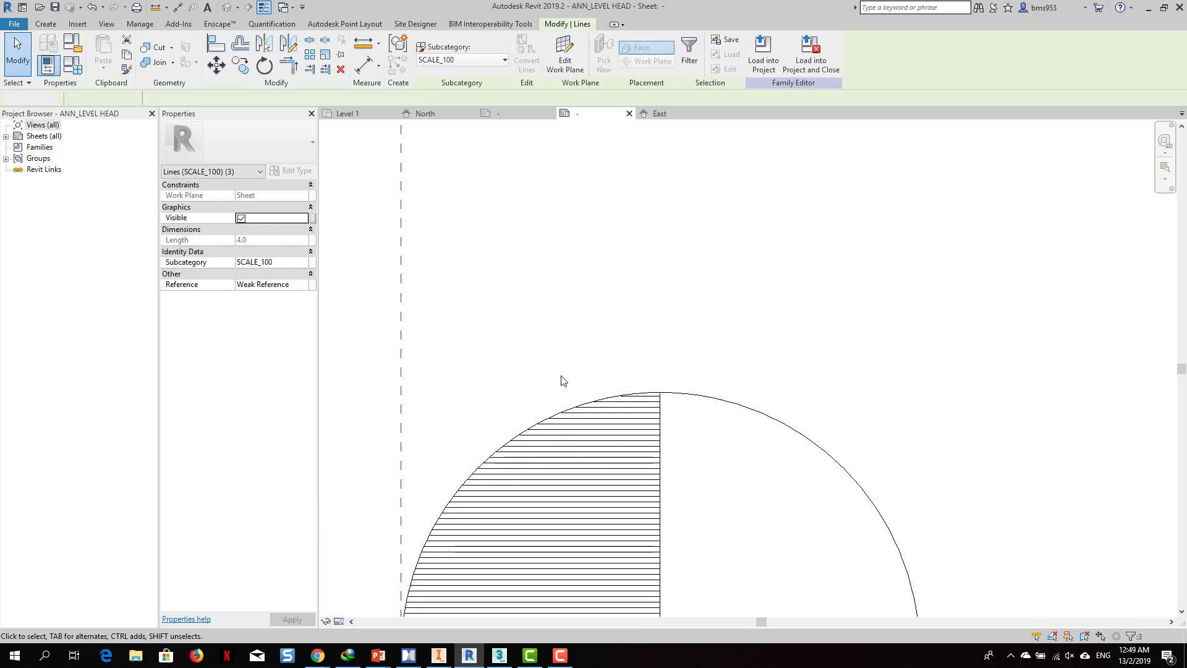
Try to mirror a copy of the hatched quarter about a drawn 45° axis through the large circle's centre.
middle_click_drag(601, 439, 622, 294)
scroll(622, 294, "down", 2)
left_click_drag(428, 211, 763, 500)
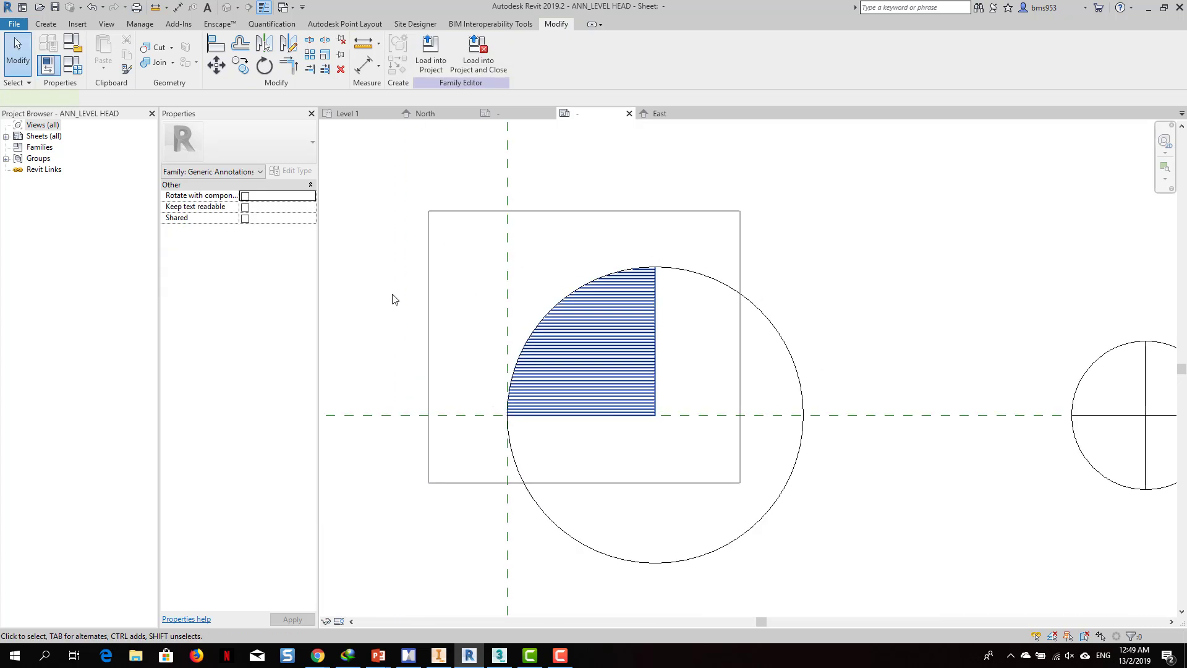
left_click(285, 45)
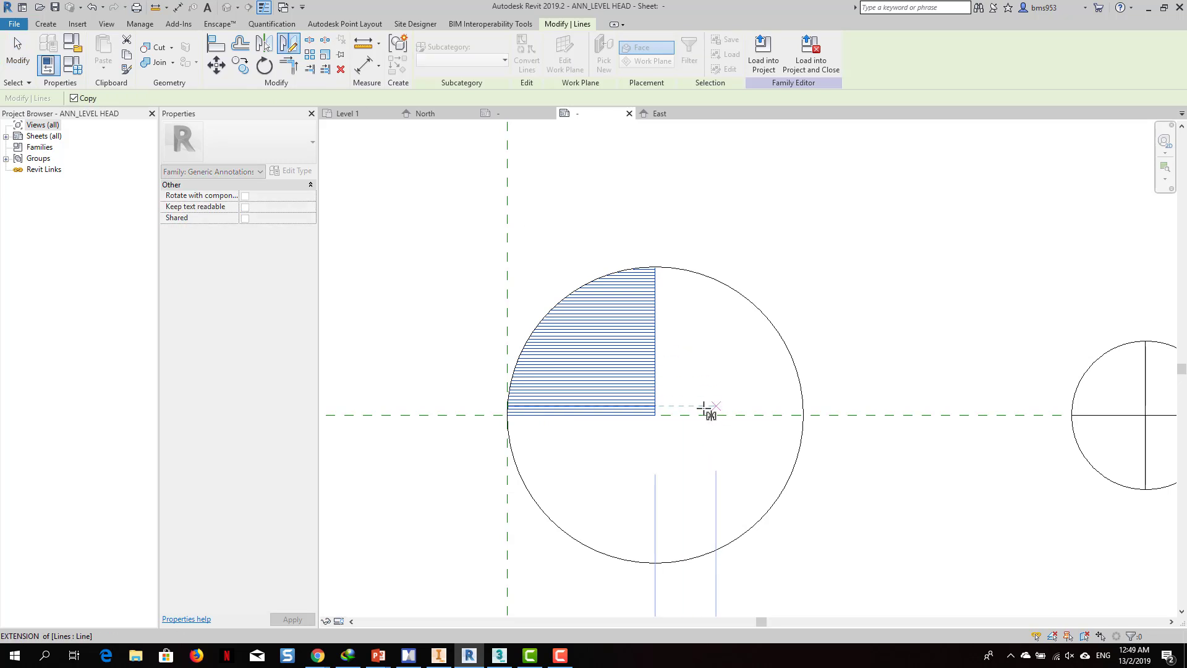
left_click(655, 415)
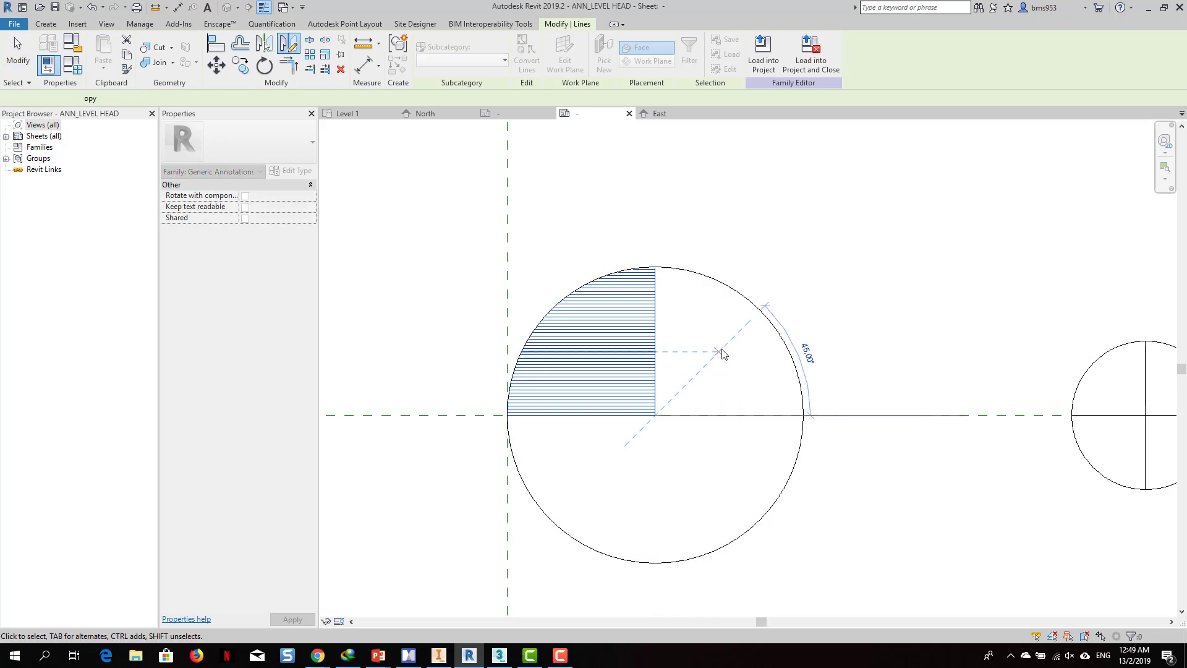
left_click(722, 353)
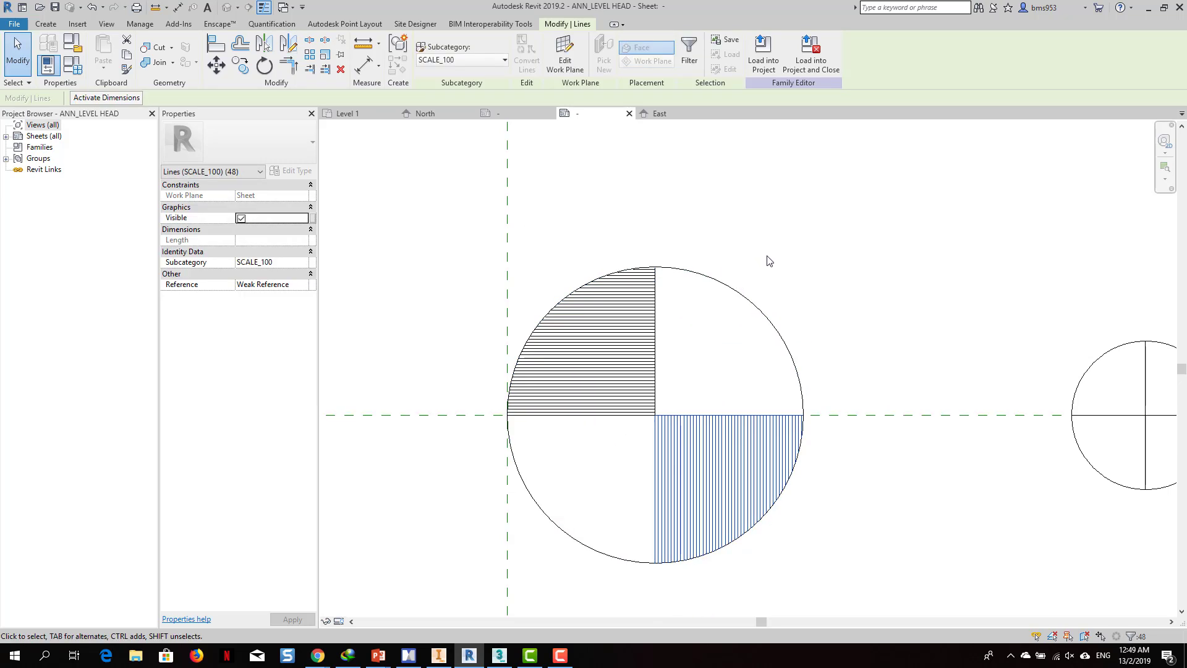
key("ctrl+z")
left_click_drag(419, 220, 770, 478)
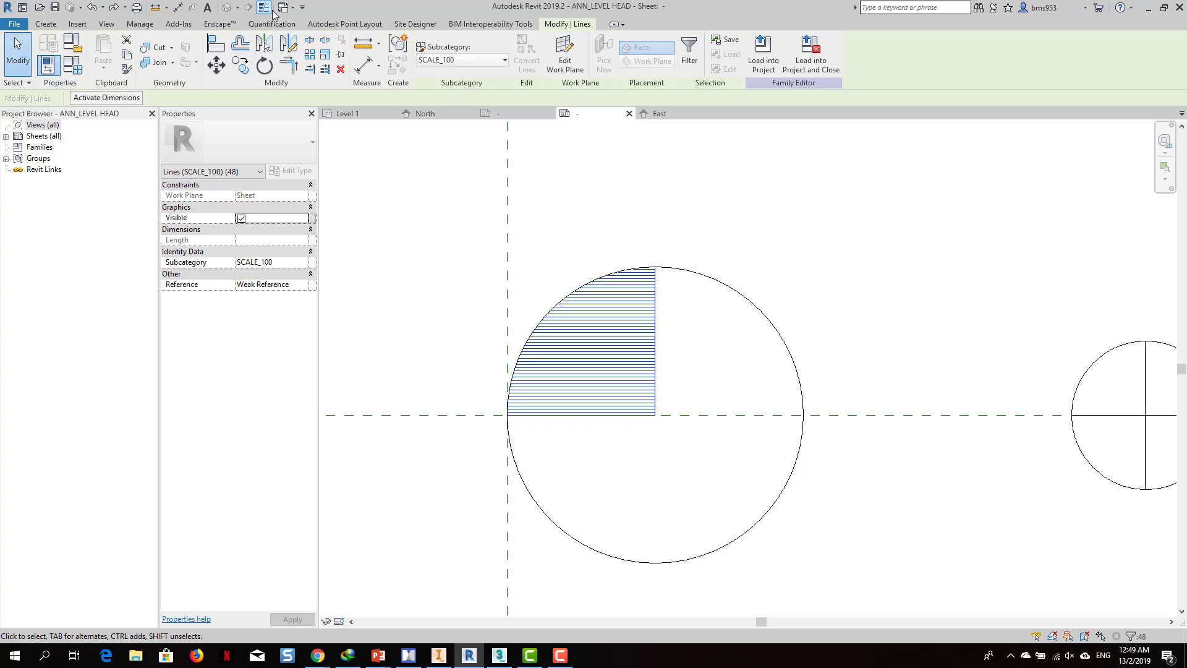
left_click(269, 47)
key("d")
key("m")
left_click(692, 362)
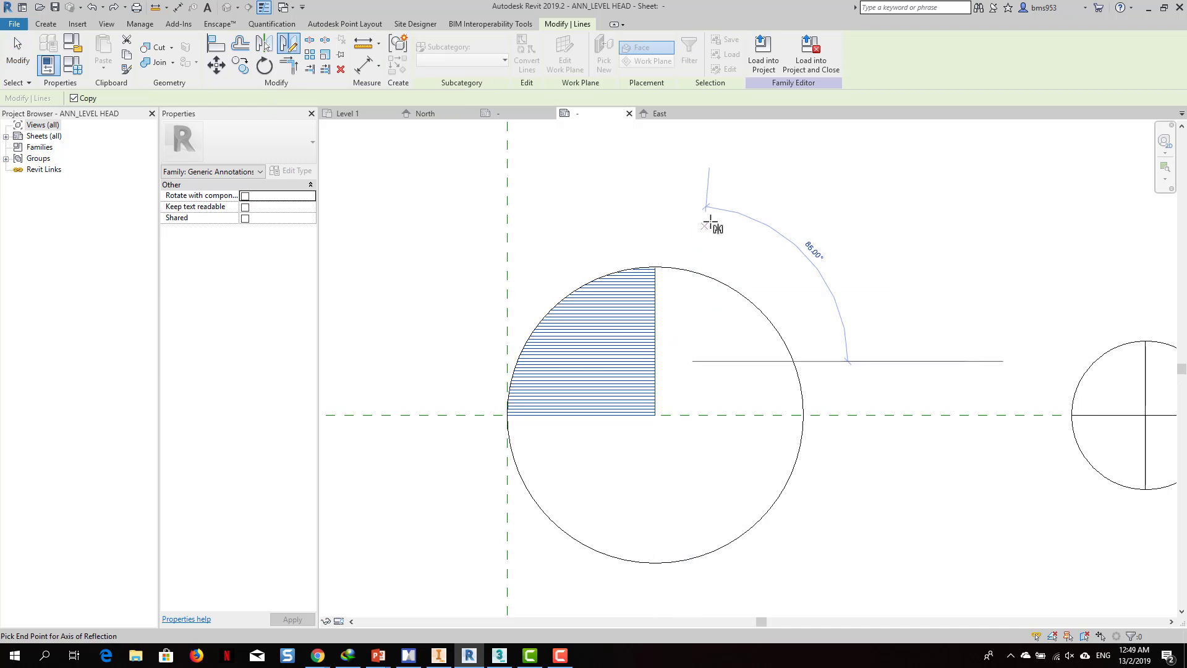
key("Escape")
key("Escape")
Rotate a copy of the hatched quarter 180° about the large circle's centre, deleting the copied line that is too short.
left_click_drag(416, 231, 730, 419)
left_click(264, 65)
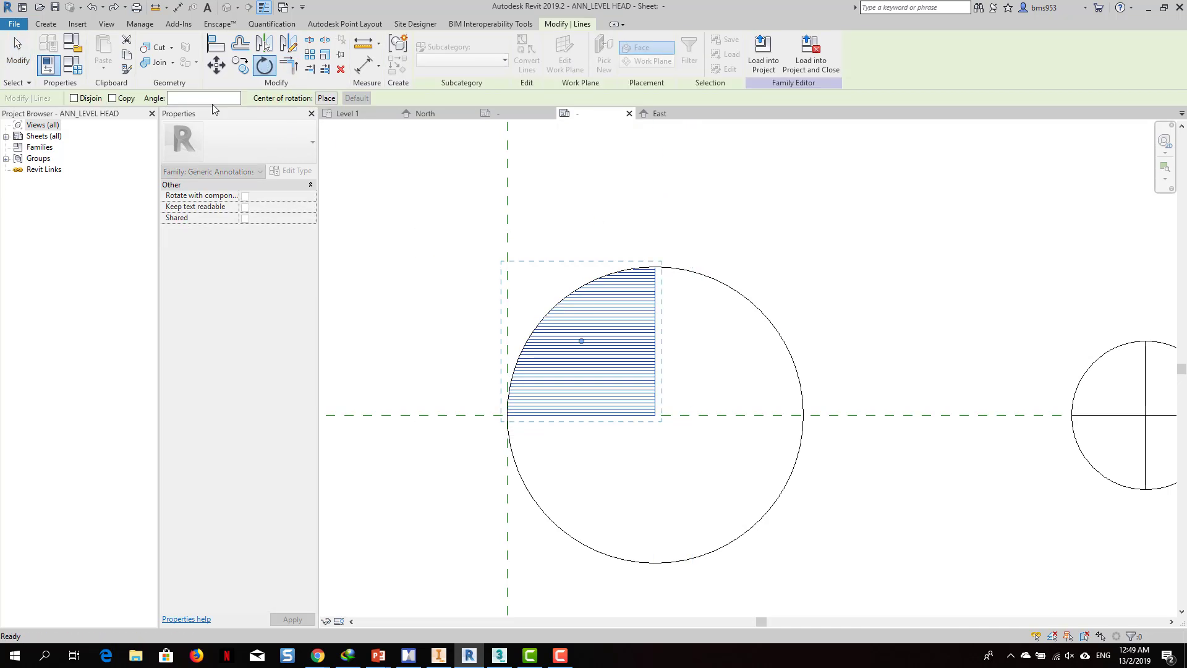
left_click(112, 98)
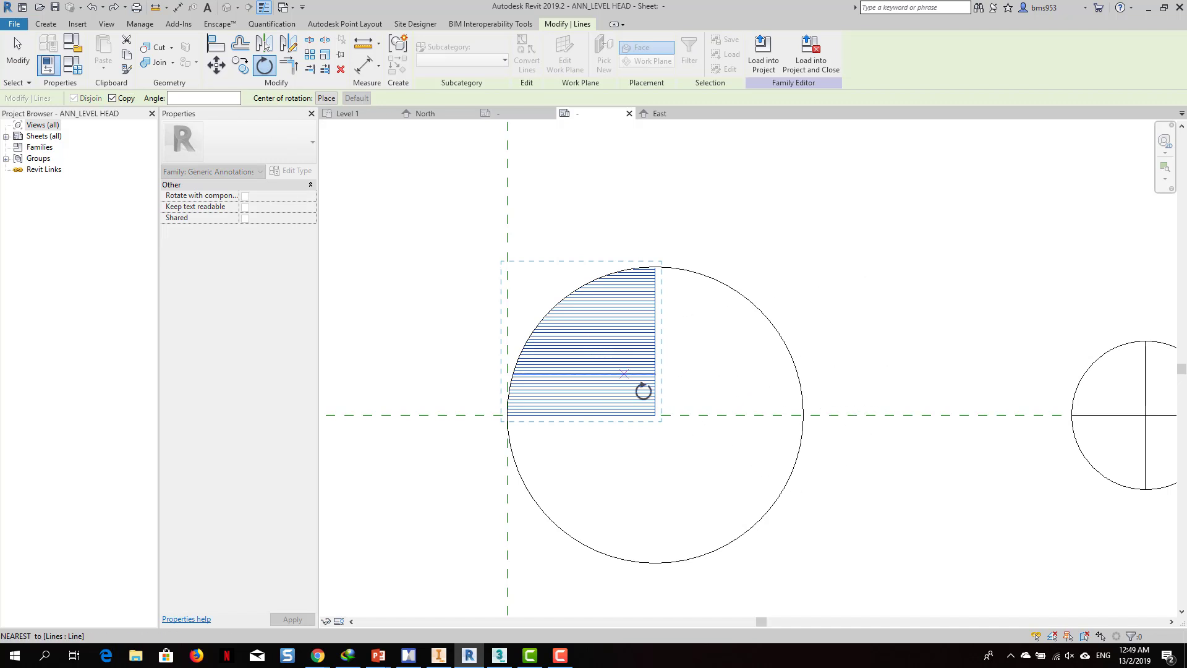
left_click_drag(643, 390, 655, 415)
left_click(655, 232)
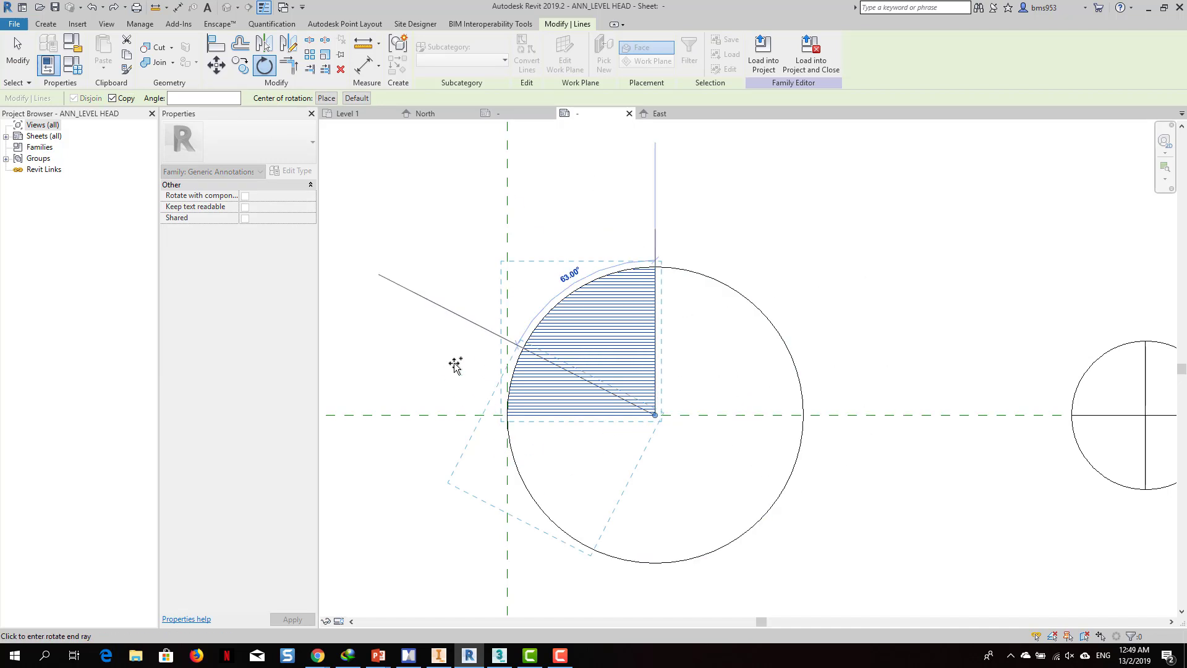
left_click(653, 583)
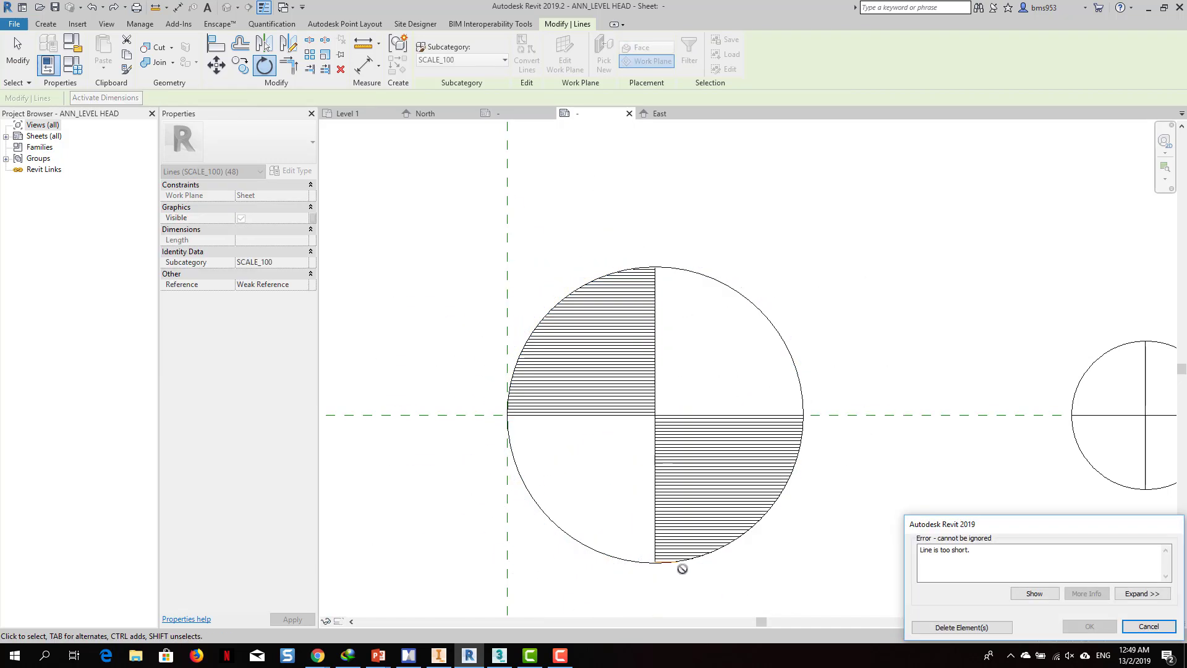
left_click(949, 627)
Mirror a copy of the lower-right quarter's second-lowest hatch line about its lowest line and trim the copy to the circle.
scroll(680, 390, "up", 5)
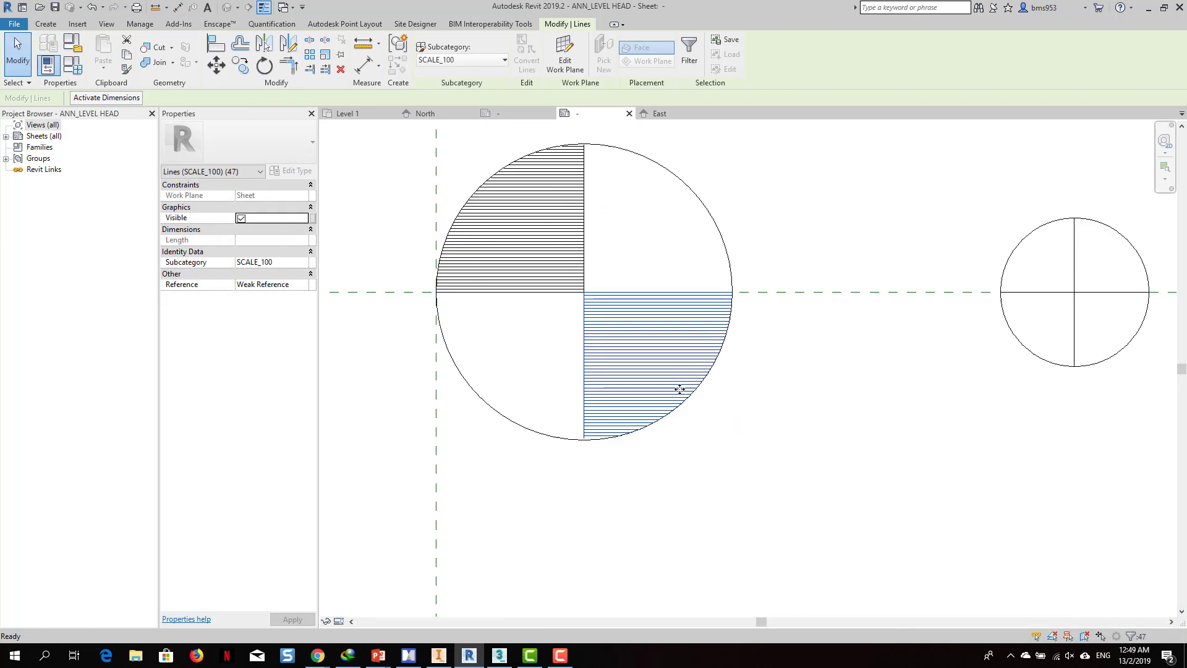
left_click(494, 296)
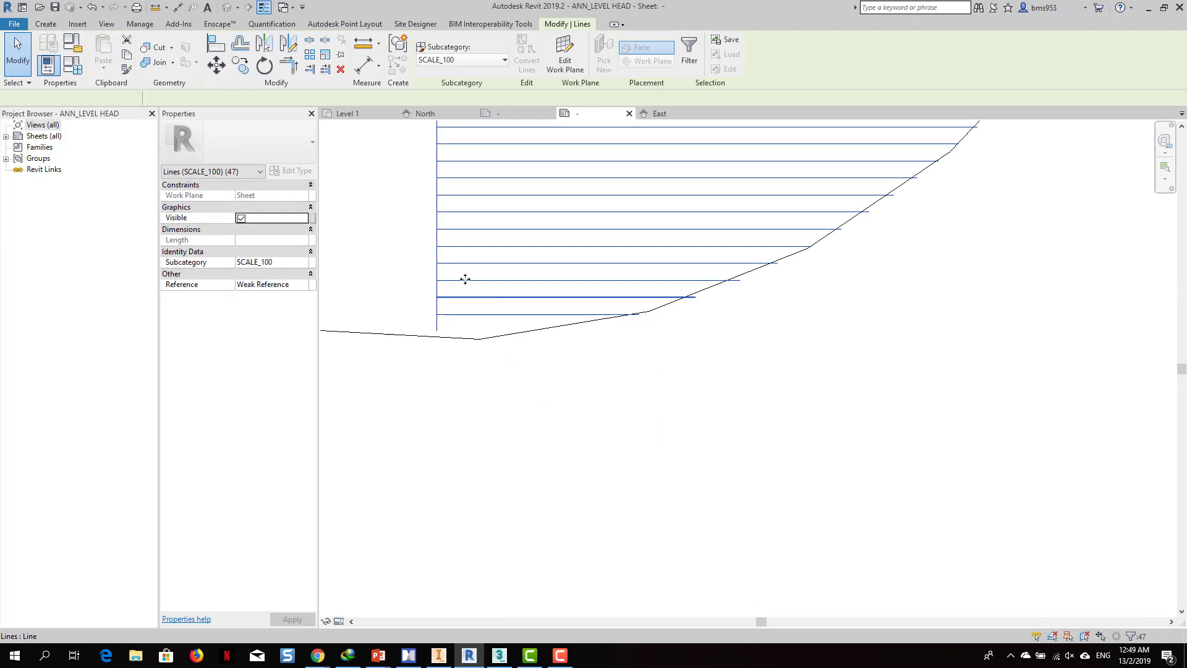
left_click(266, 43)
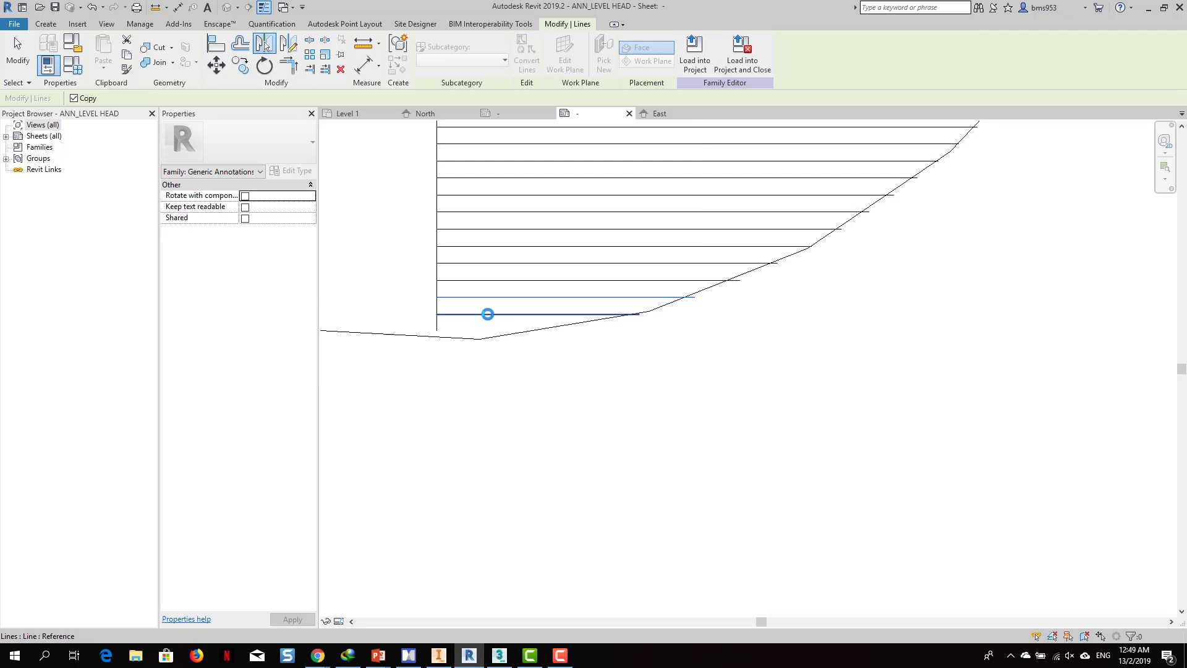
left_click(488, 314)
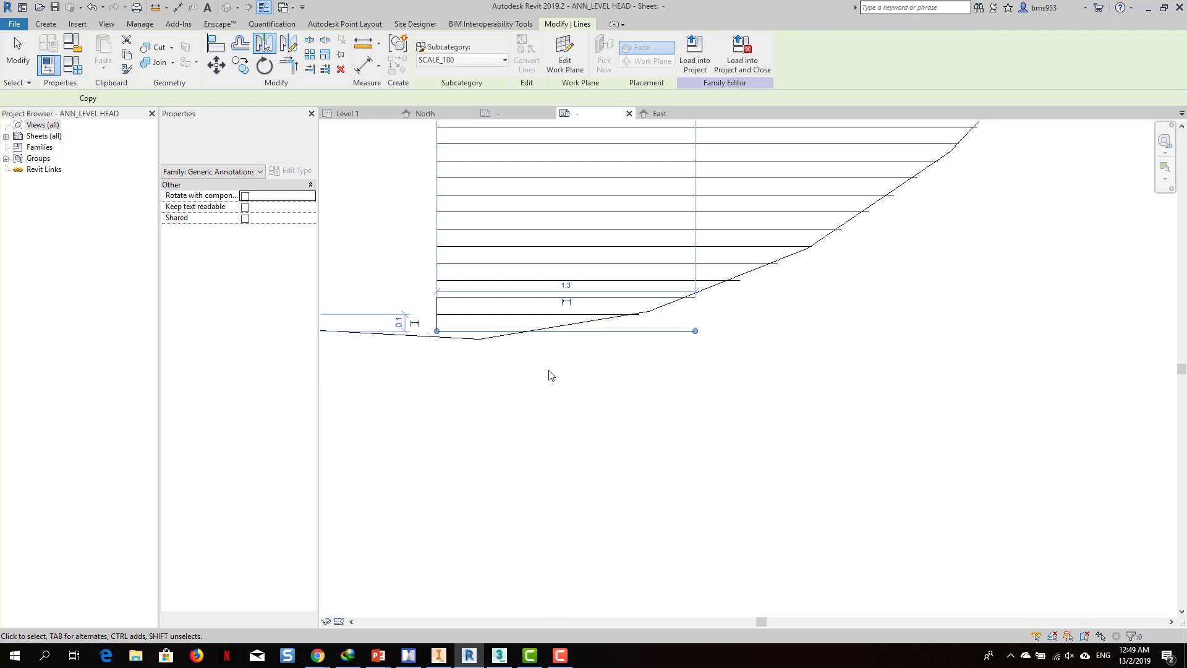
left_click(311, 70)
left_click(485, 339)
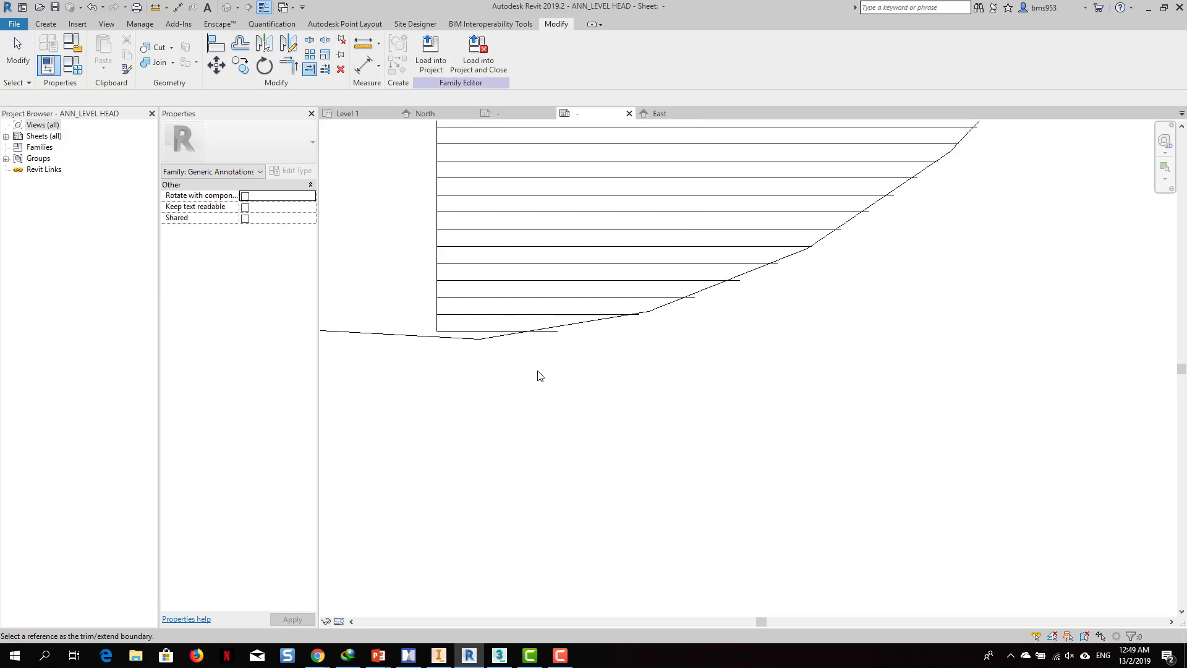
key("Escape")
Assign all of the large hatched circle's lines to the SCALE_100 subcategory and delete the old unhatched small circle.
scroll(540, 375, "down", 5)
left_click_drag(413, 266, 731, 590)
left_click(460, 59)
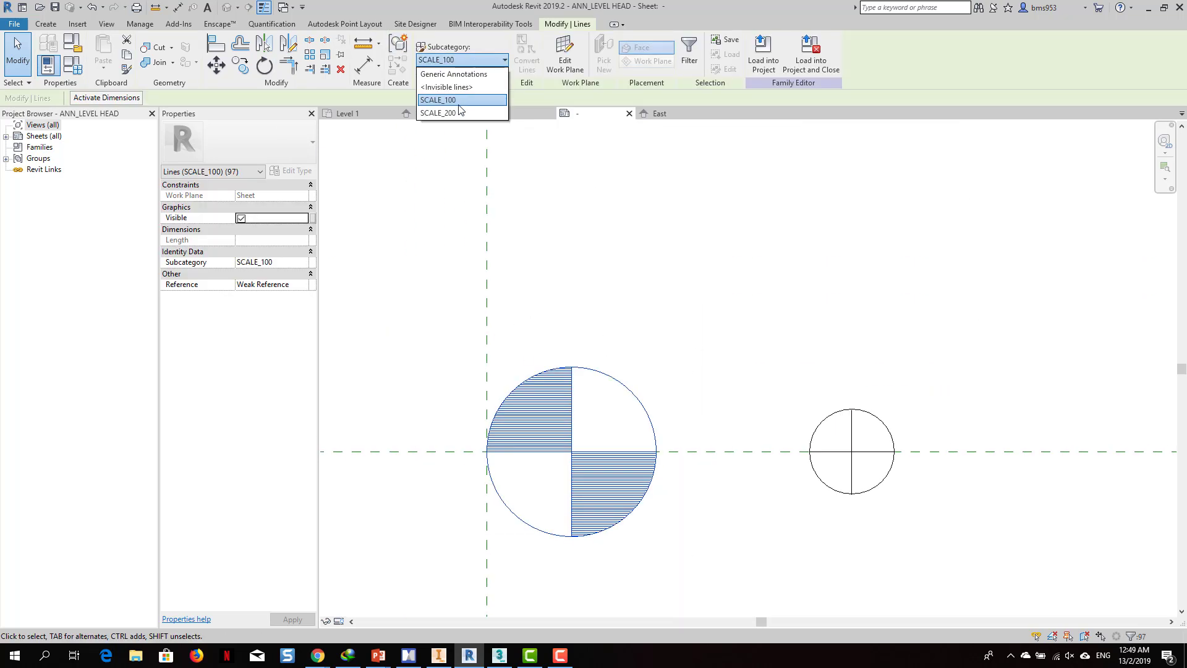
left_click(459, 104)
middle_click_drag(672, 229, 566, 170)
mouse_move(667, 266)
left_mouse_down()
mouse_move(861, 521)
mouse_move(794, 431)
left_mouse_up()
key("Delete")
Copy the large hatched circle 10 mm to the right along the horizontal reference plane.
left_click_drag(339, 269, 674, 521)
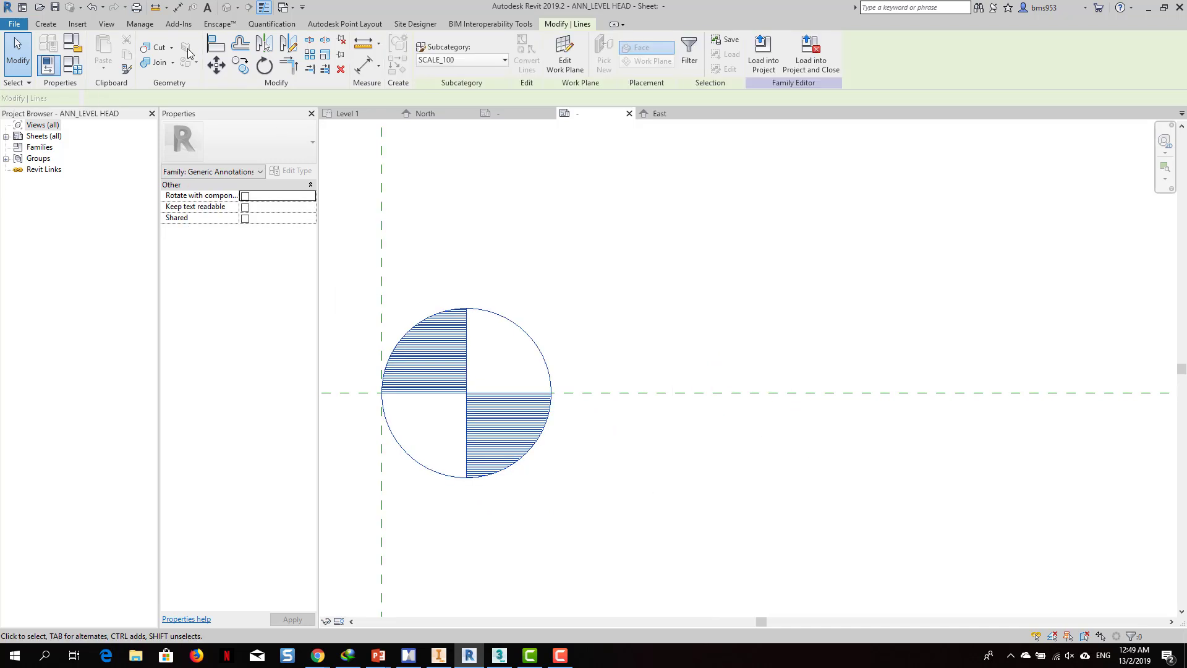
left_click(240, 65)
left_click(507, 275)
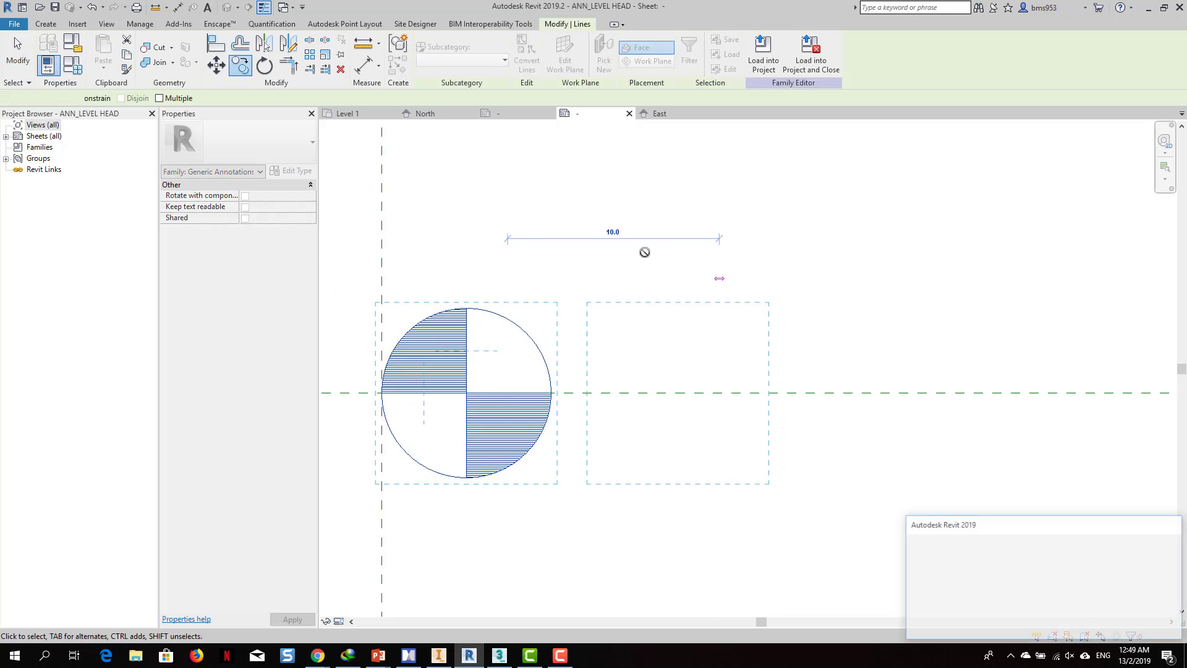
left_click(681, 270)
left_click(982, 627)
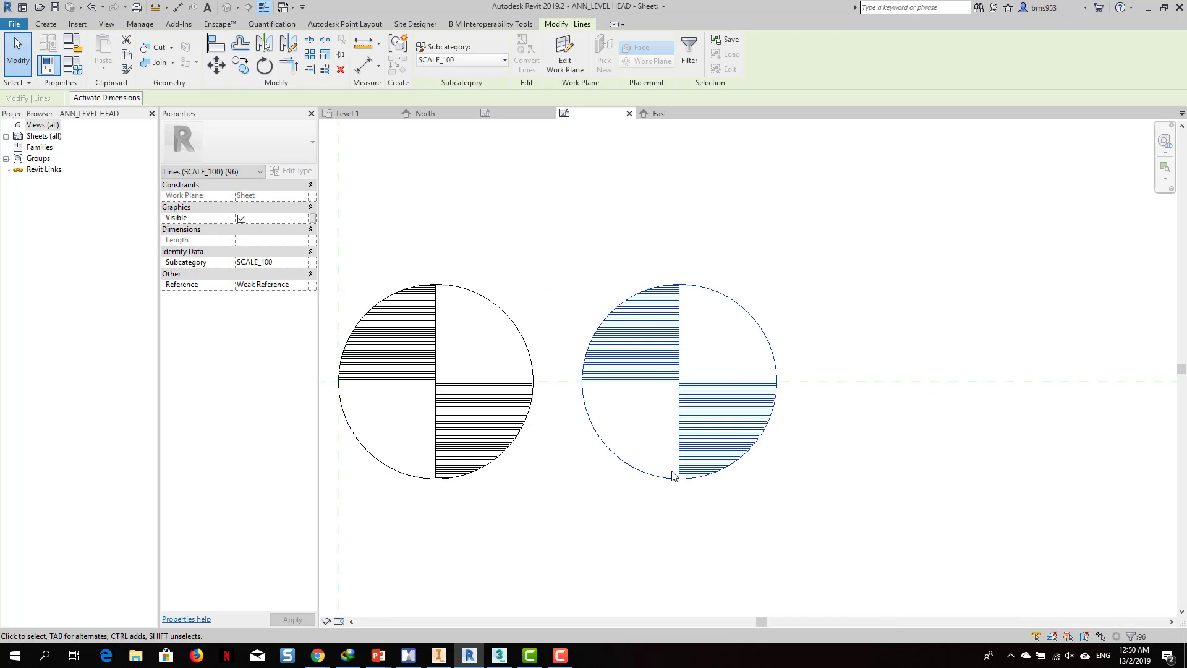
scroll(674, 476, "up", 5)
scroll(680, 501, "down", 5)
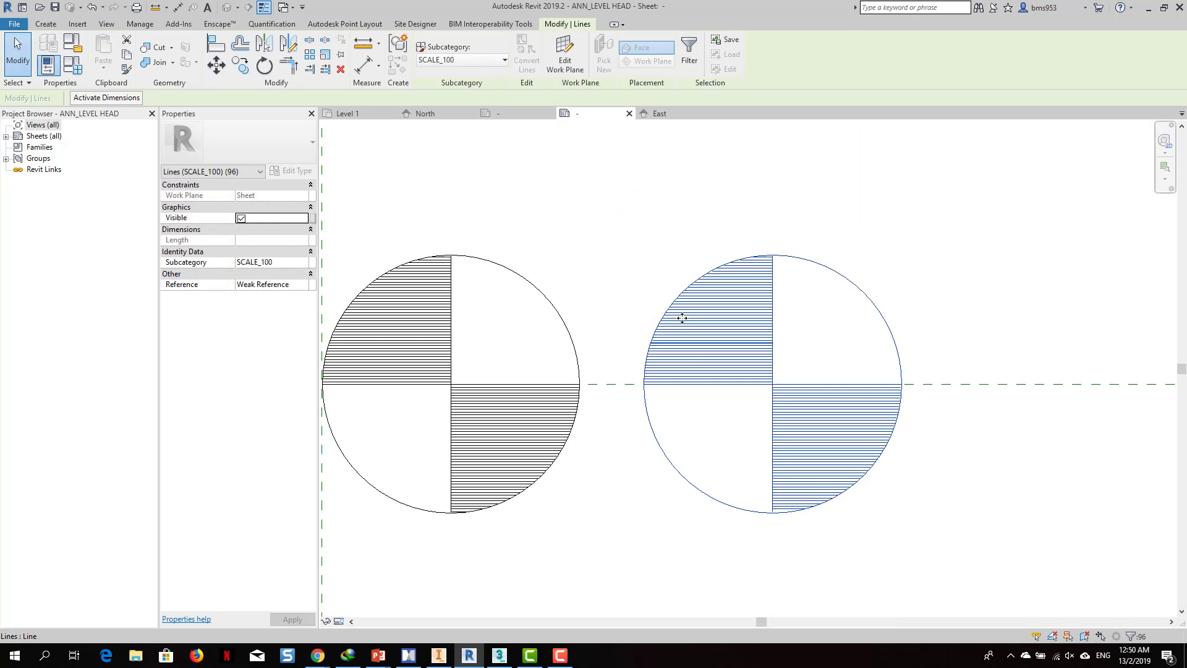
Scale the copied circle numerically by 0.5 about its centre and assign its lines to the SCALE_200 subcategory.
left_click(325, 55)
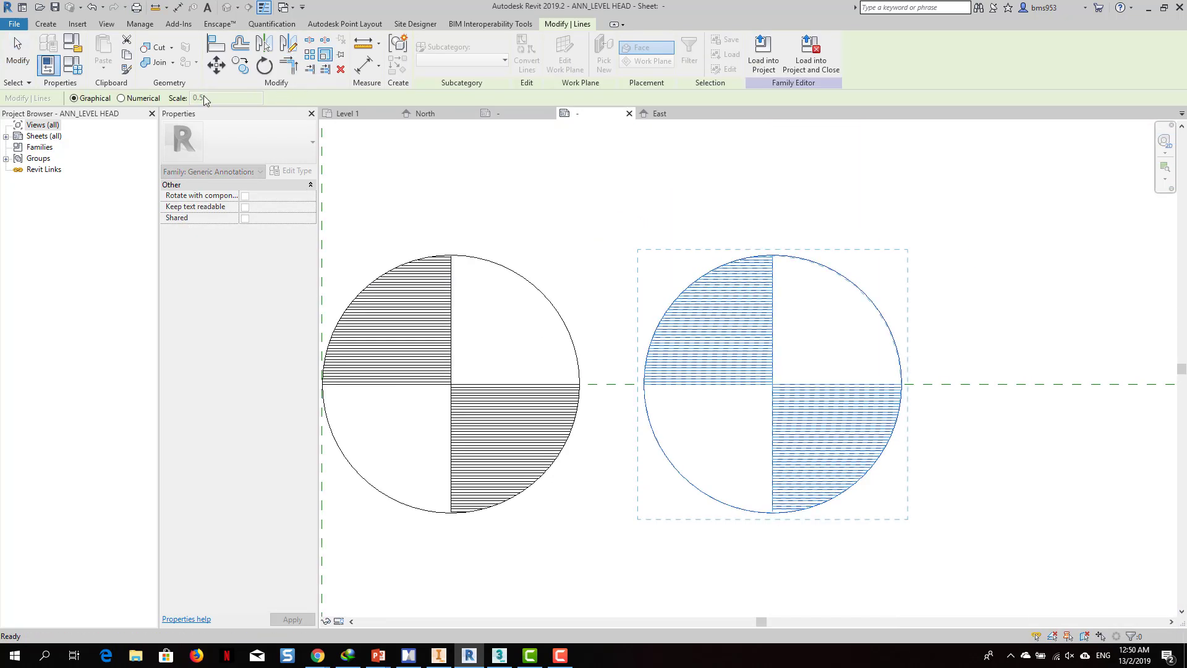
left_click(156, 99)
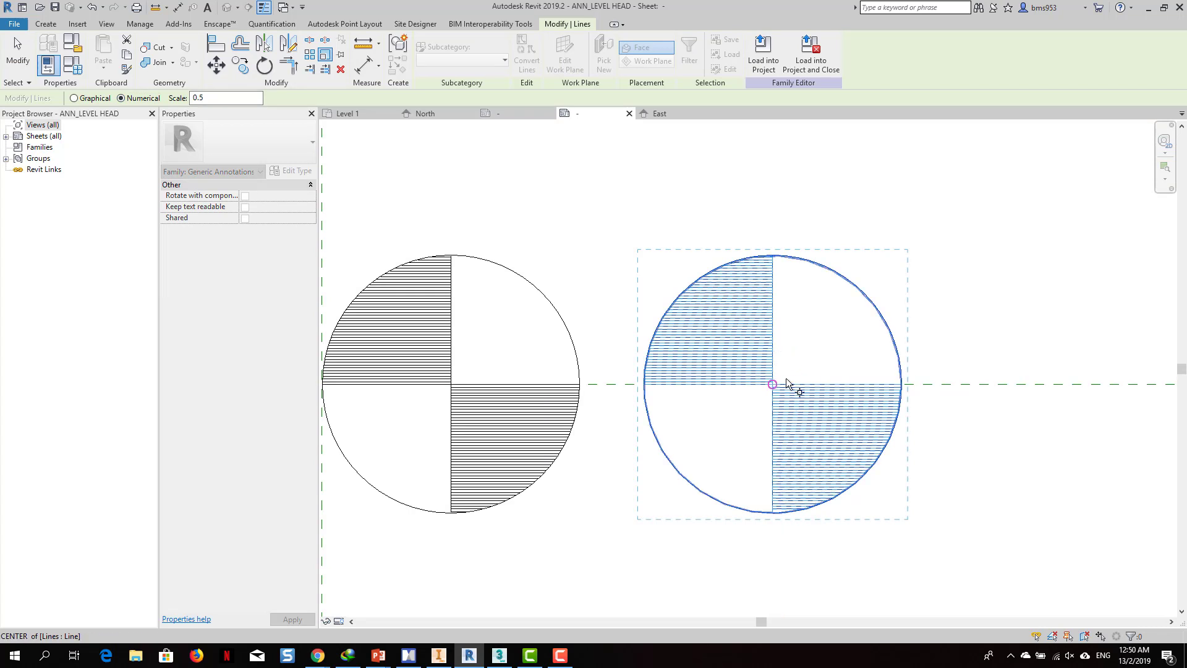
left_click(787, 381)
left_click(470, 60)
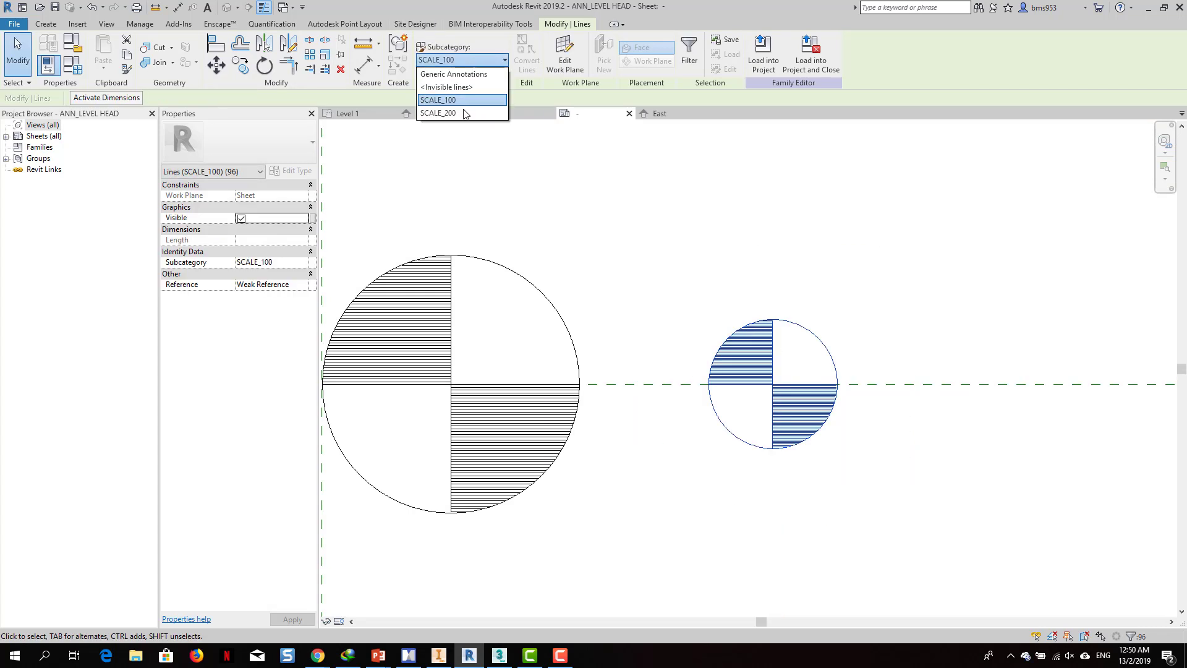
left_click(463, 114)
left_click(803, 312)
Mirror a copy of the small circle's second-lowest hatch line about its lowest line and trim the copy to the circle.
scroll(783, 327, "up", 2)
scroll(767, 317, "up", 10)
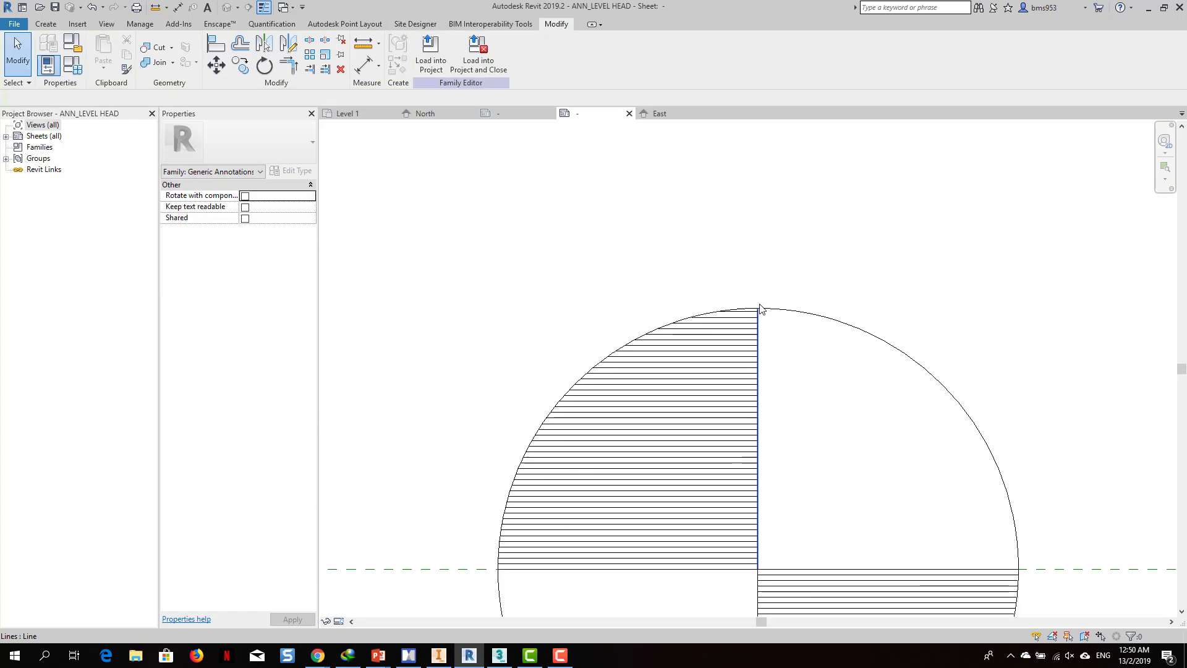
middle_click_drag(768, 313, 694, 261)
scroll(763, 326, "down", 9)
middle_click_drag(708, 522, 645, 398)
scroll(645, 402, "up", 5)
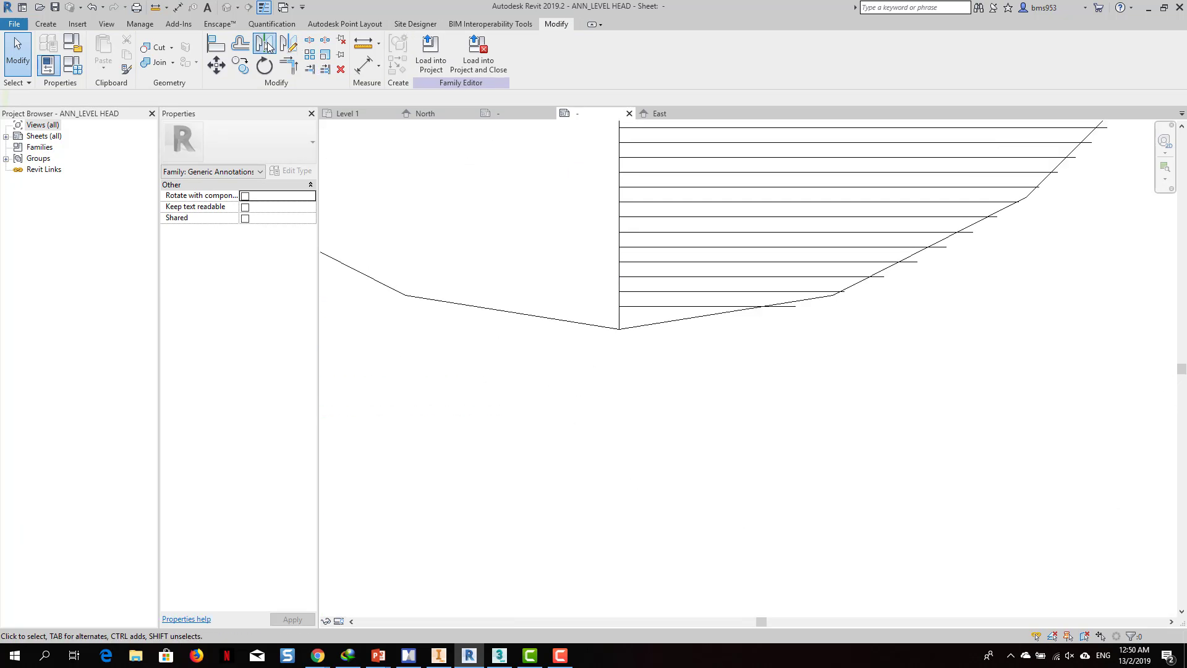
left_click(656, 307)
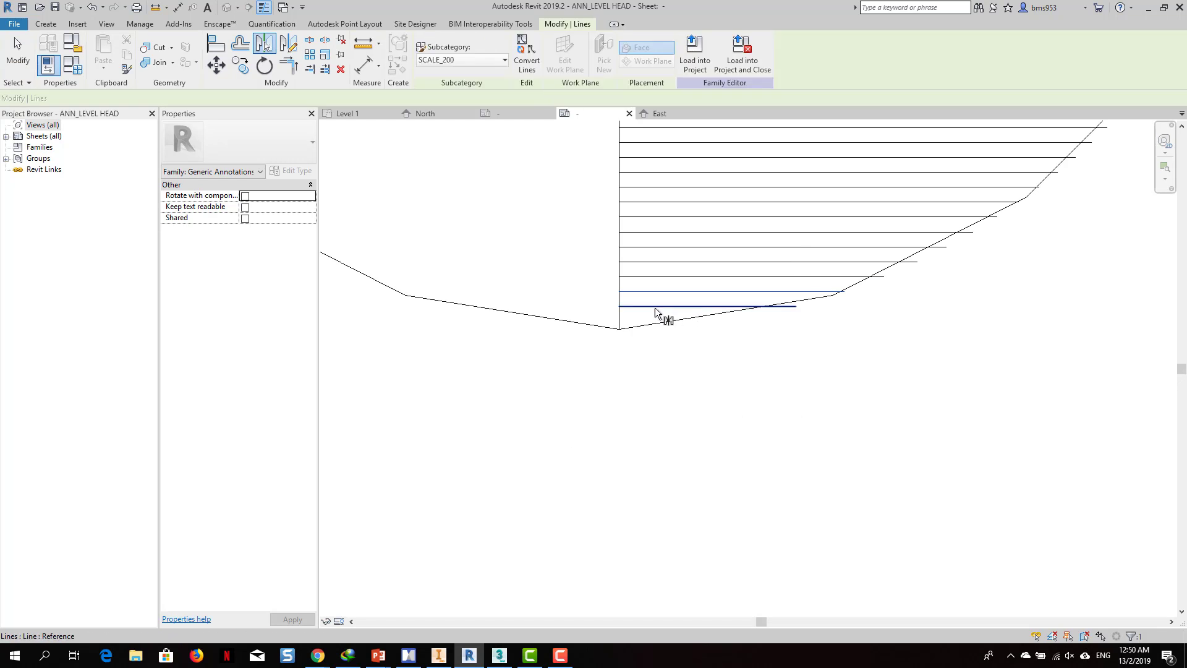
left_click(672, 374)
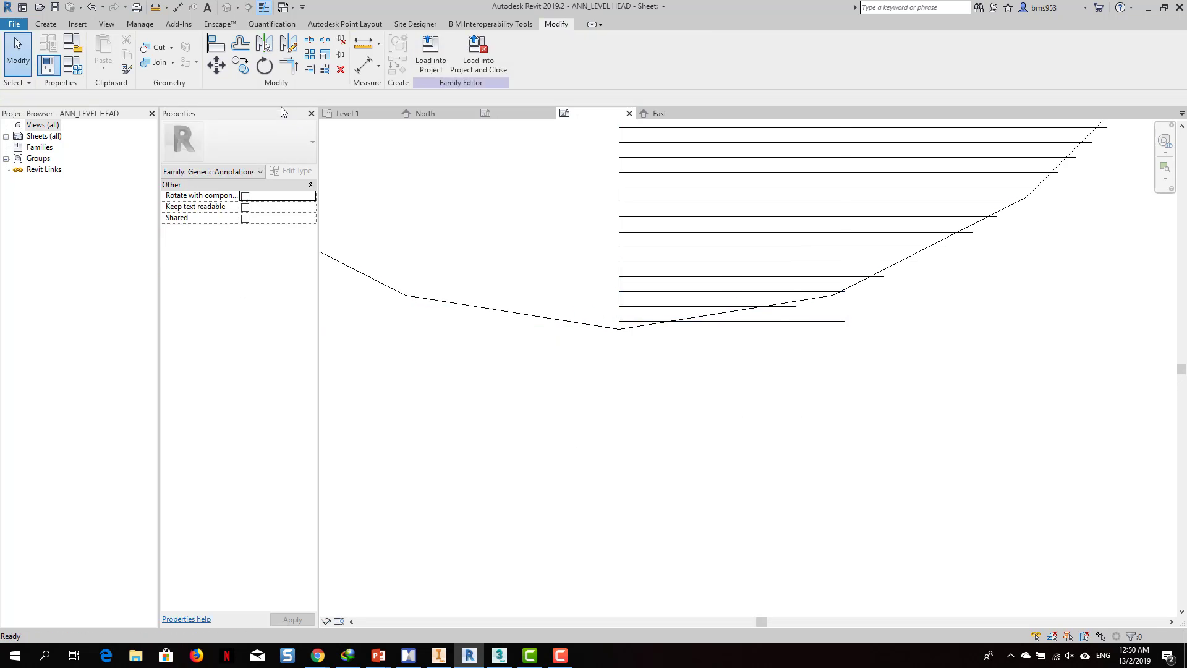
left_click(309, 69)
left_click(636, 328)
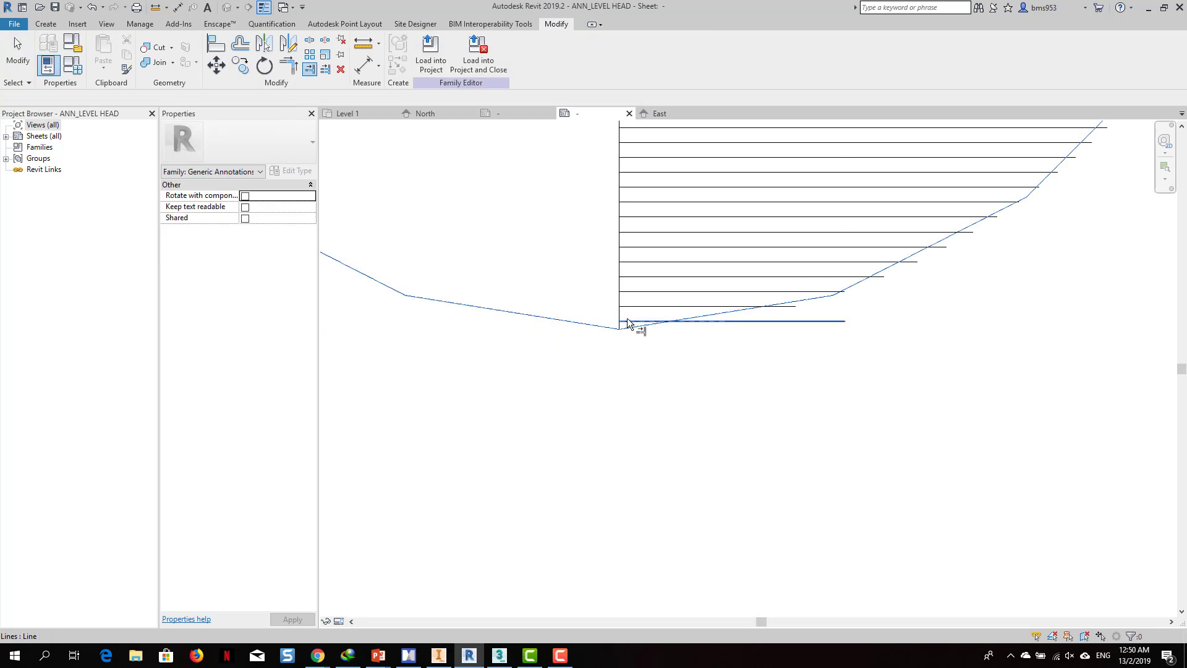
left_click(627, 320)
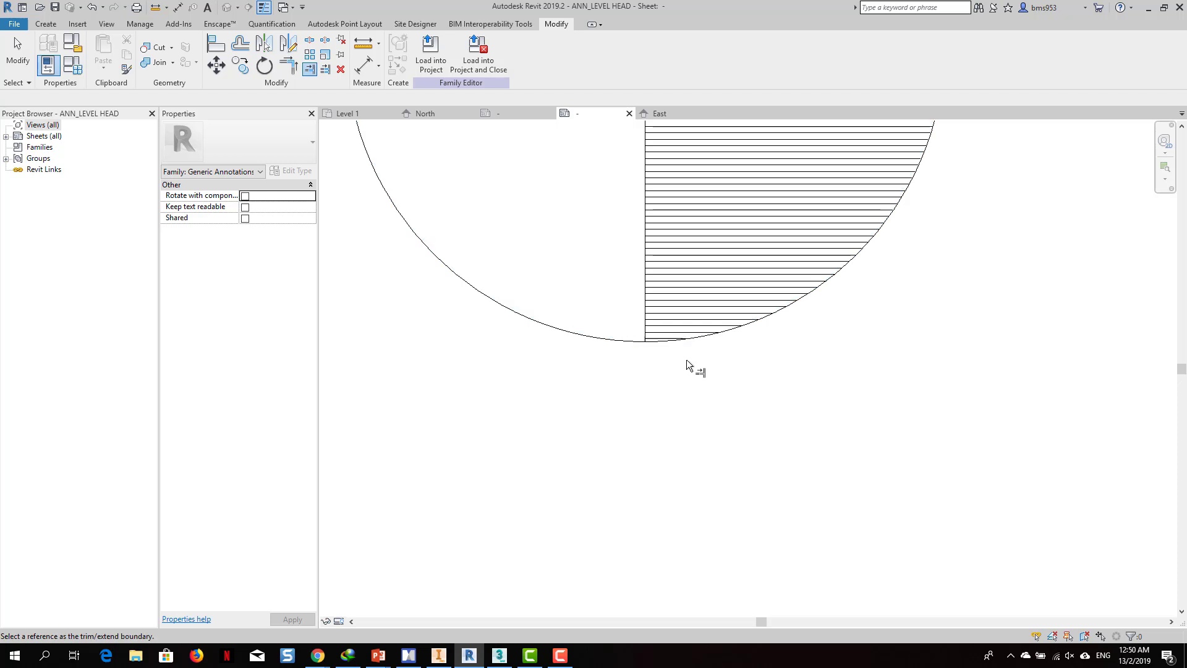
scroll(687, 365, "down", 6)
key("Escape")
key("Escape")
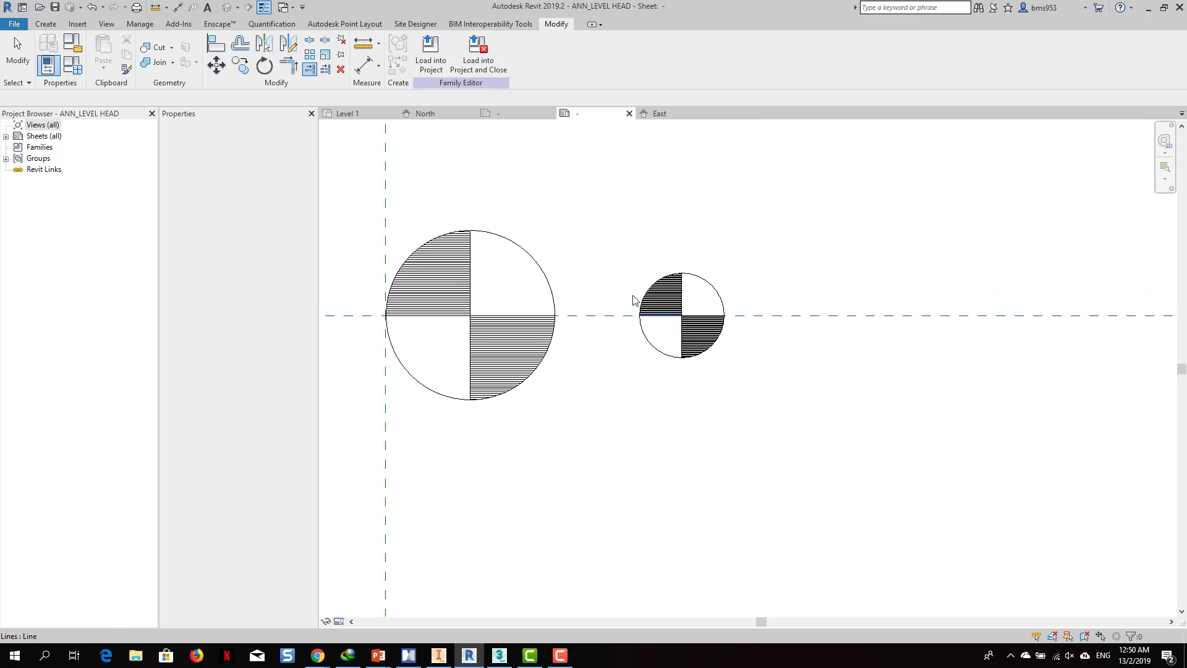
Move the whole small hatched circle by its left endpoint to a clear spot above the horizontal reference plane.
left_click_drag(604, 222, 799, 427)
left_click(216, 65)
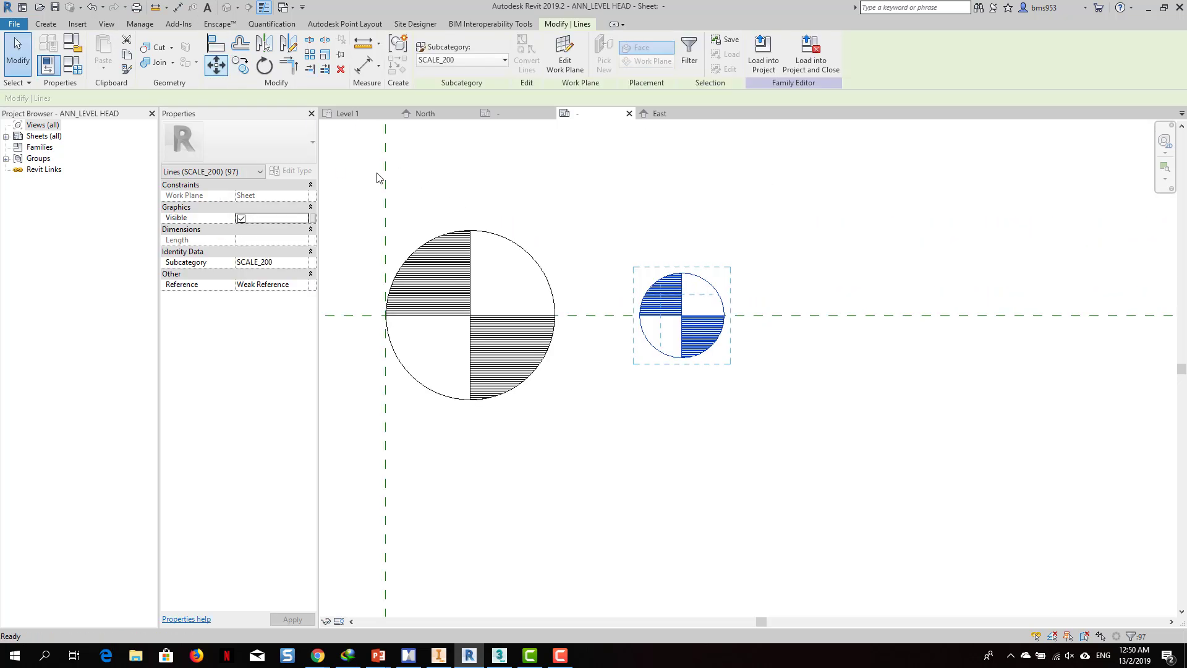
scroll(640, 321, "up", 3)
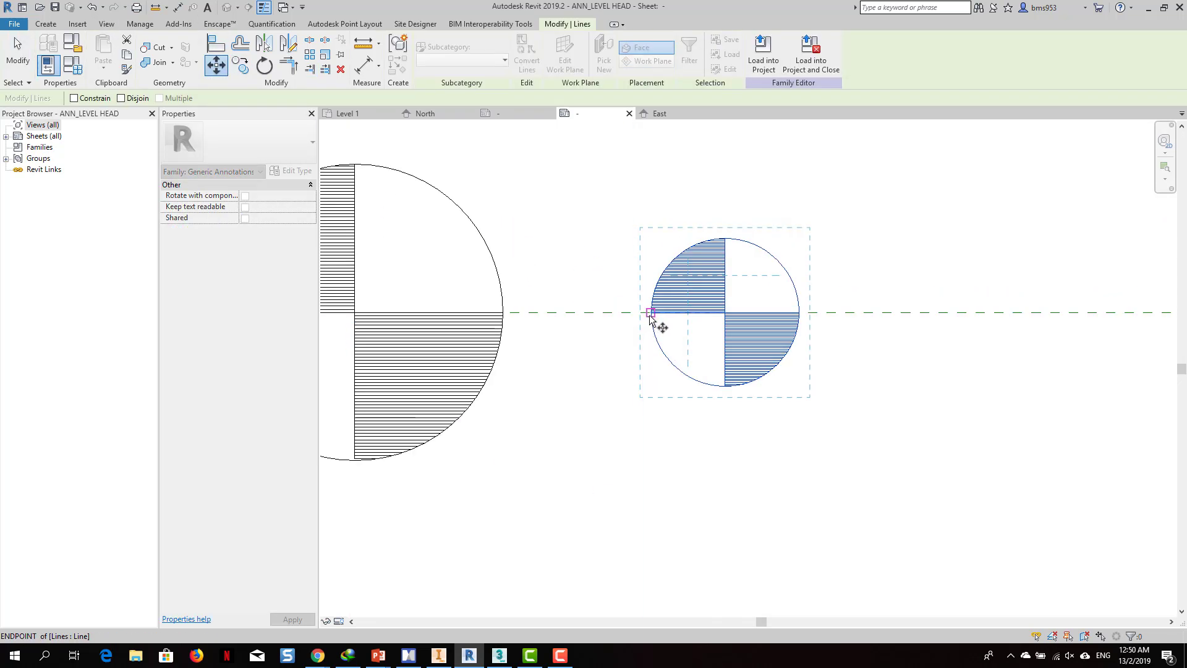
left_click(652, 314)
middle_click_drag(526, 352, 709, 378)
scroll(645, 362, "down", 1)
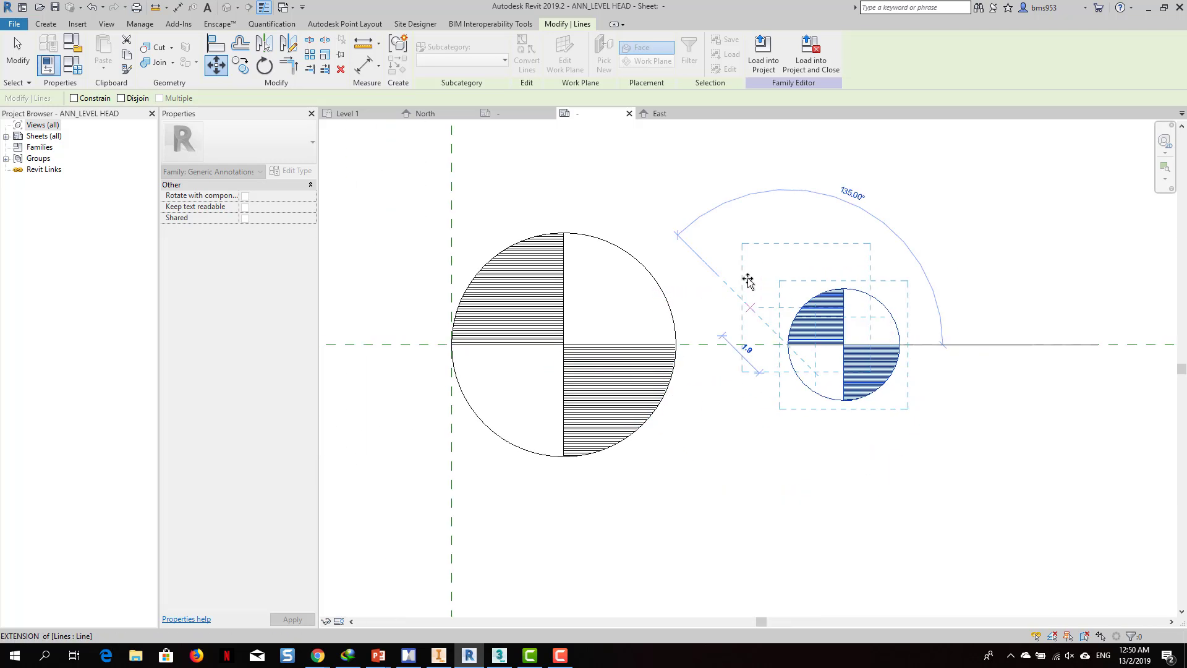
left_click(751, 267)
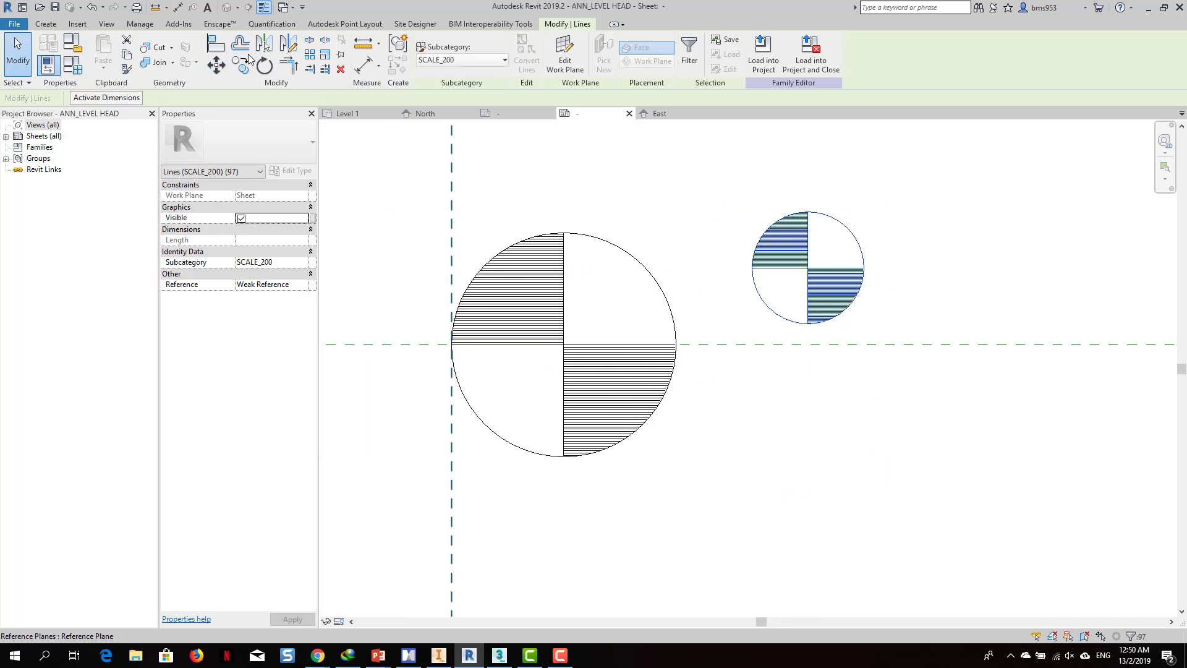
Move the small hatched circle so its left endpoint sits on the intersection of the two reference planes.
left_click(216, 65)
left_click(751, 267)
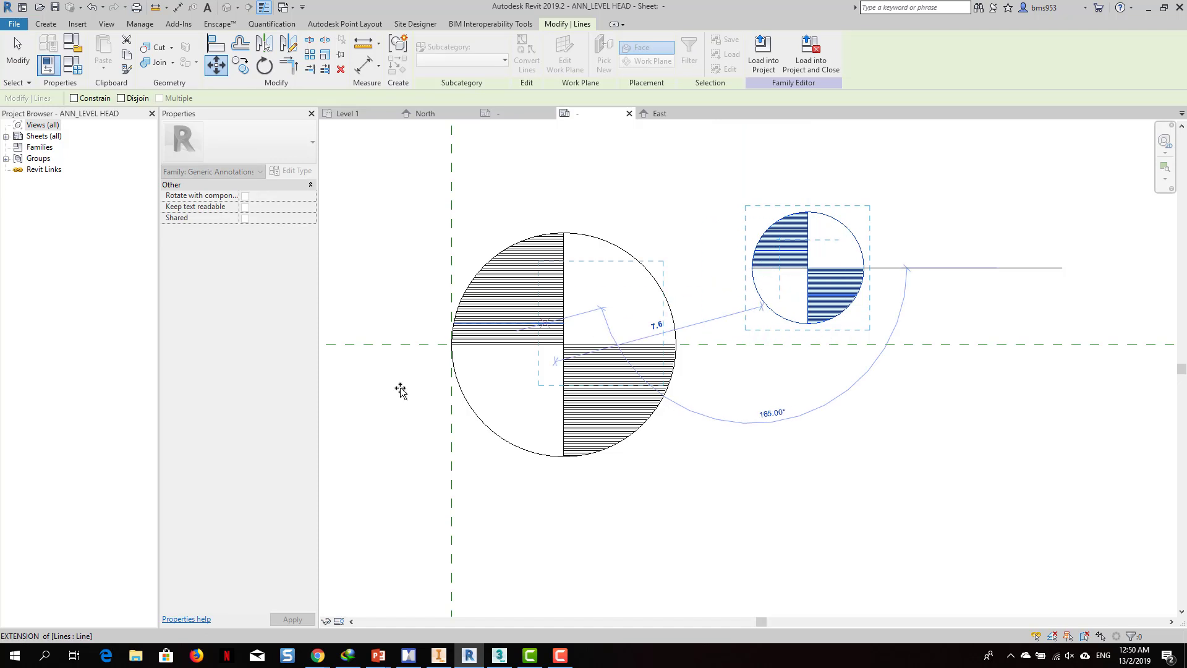
scroll(495, 316, "up", 4)
left_click(476, 310)
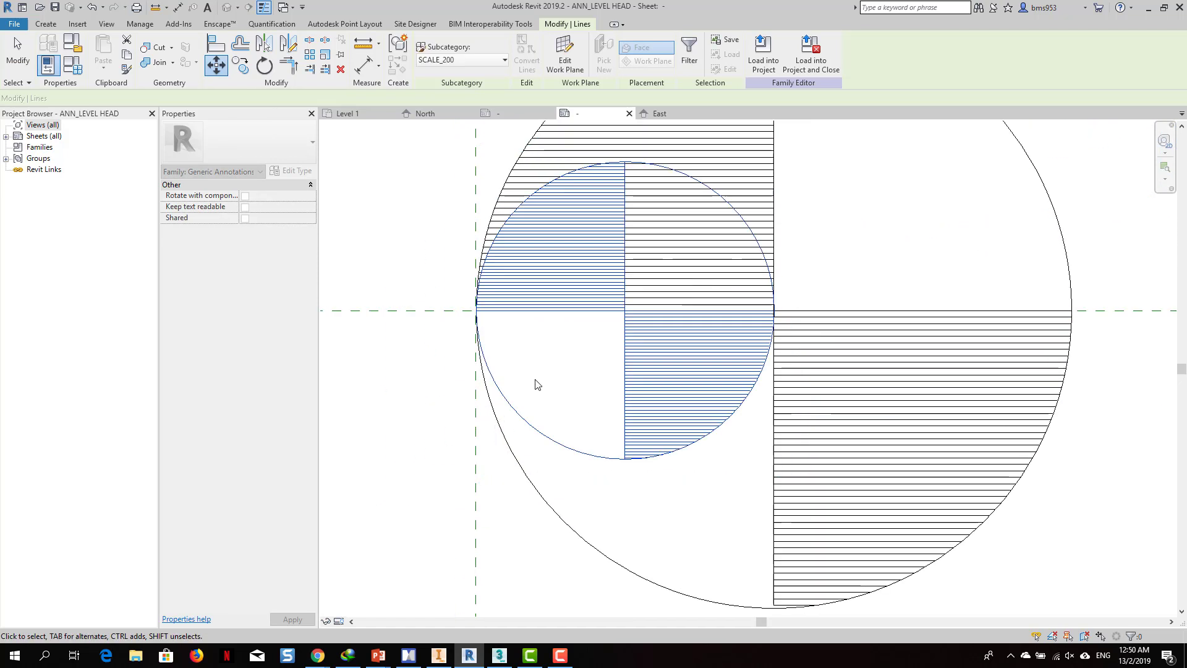
scroll(536, 384, "down", 2)
left_click(478, 352)
scroll(436, 393, "down", 2)
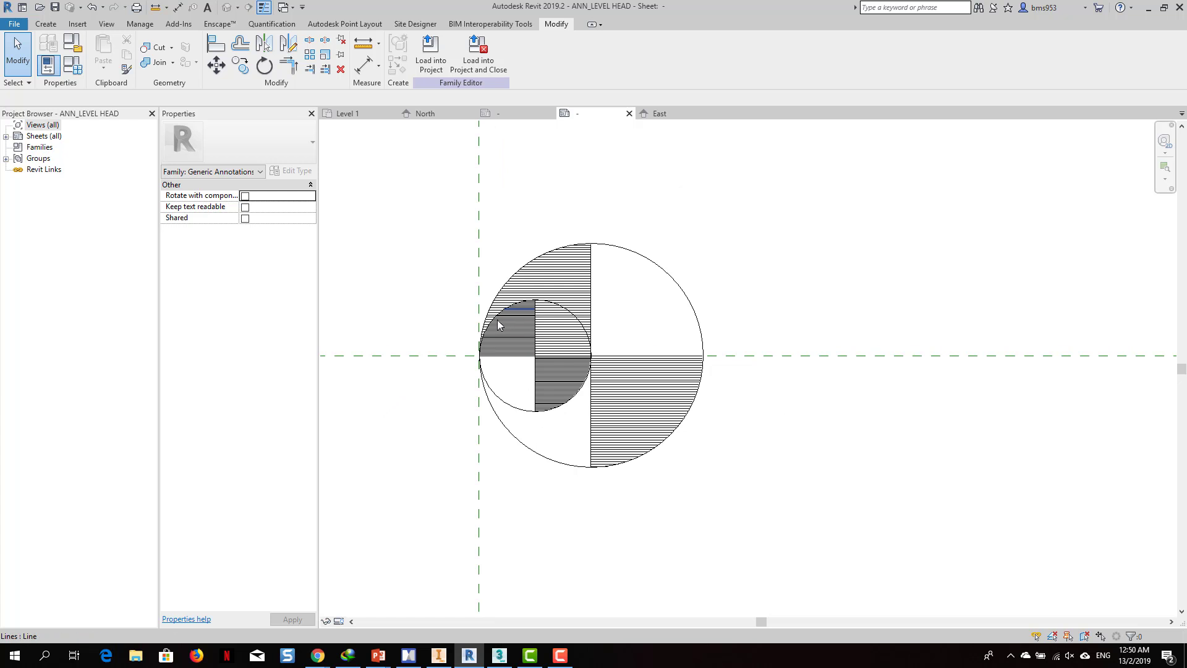
Load the ANN_LEVEL HEAD family only into M_Level Head - Circle.rfa, overwriting the existing version.
left_click(445, 73)
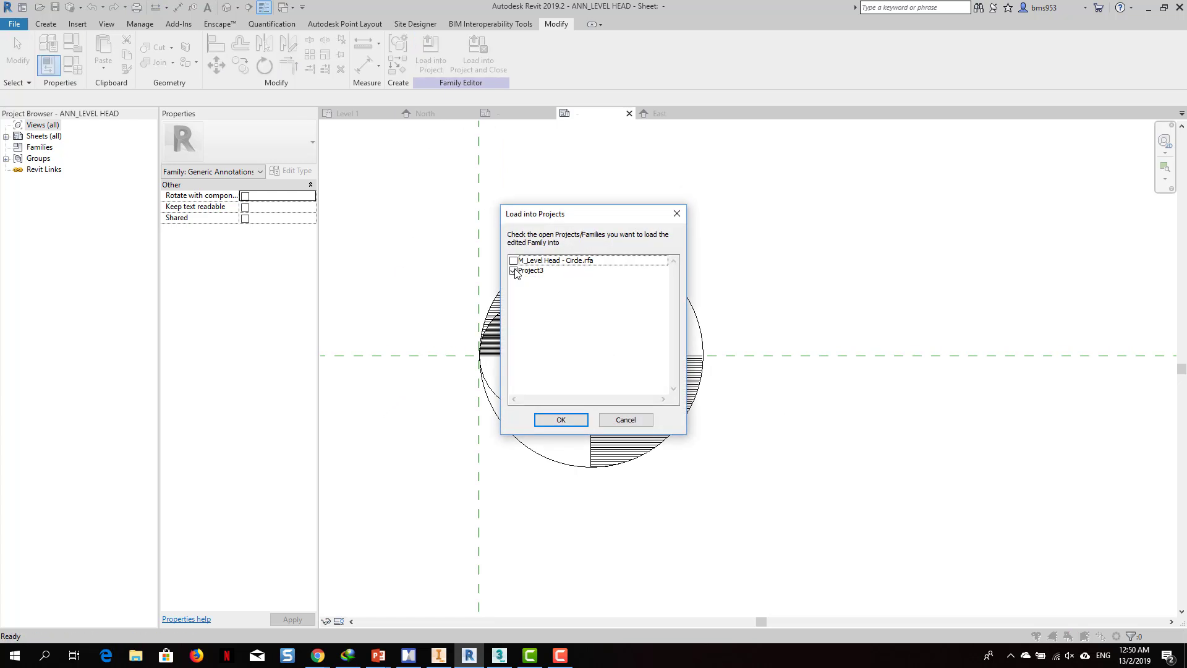
left_click(514, 271)
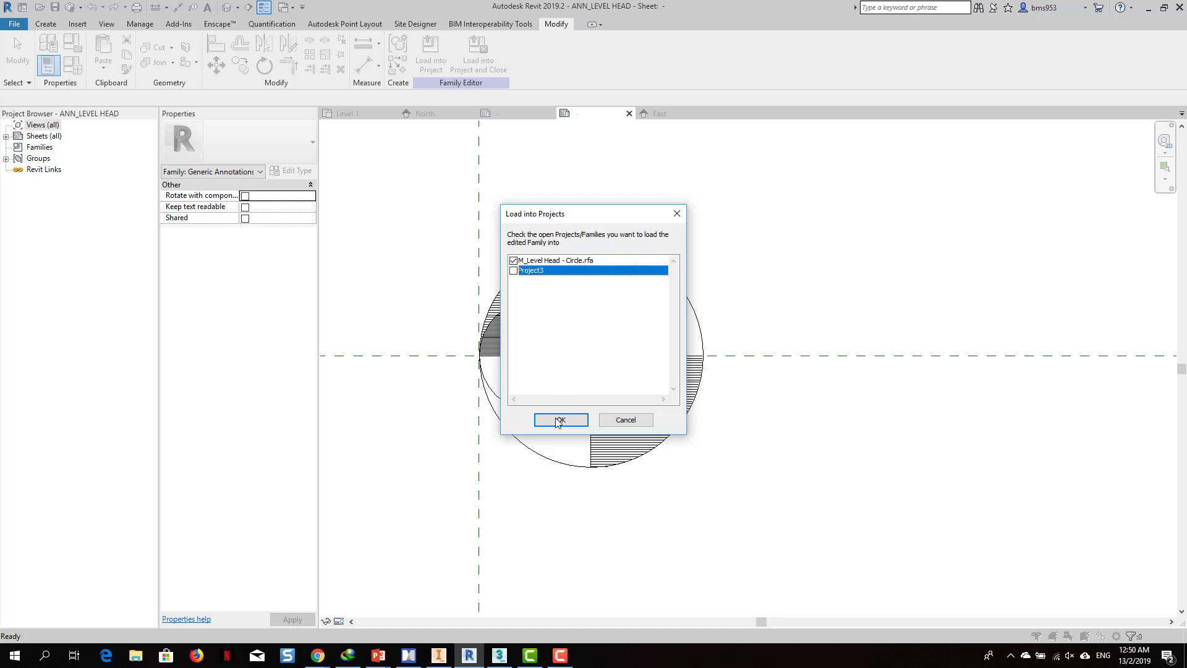
left_click(560, 420)
left_click(526, 291)
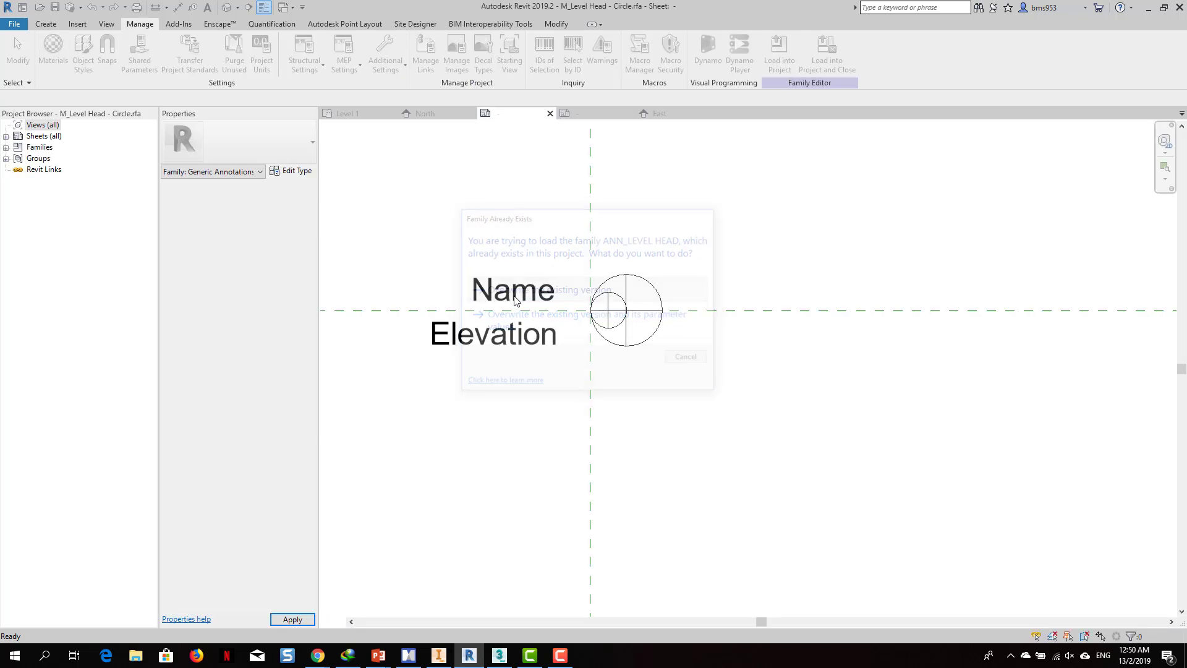
Load the M_Level Head - Circle family into Project3, overwriting the existing version.
left_click(779, 54)
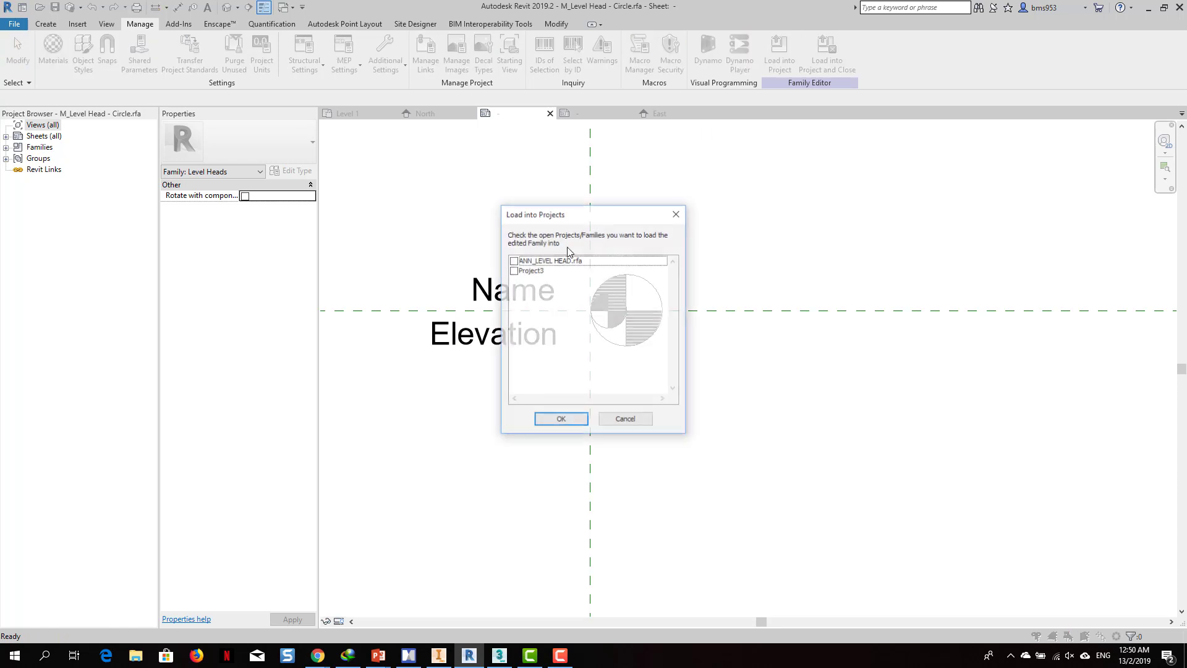
left_click(514, 271)
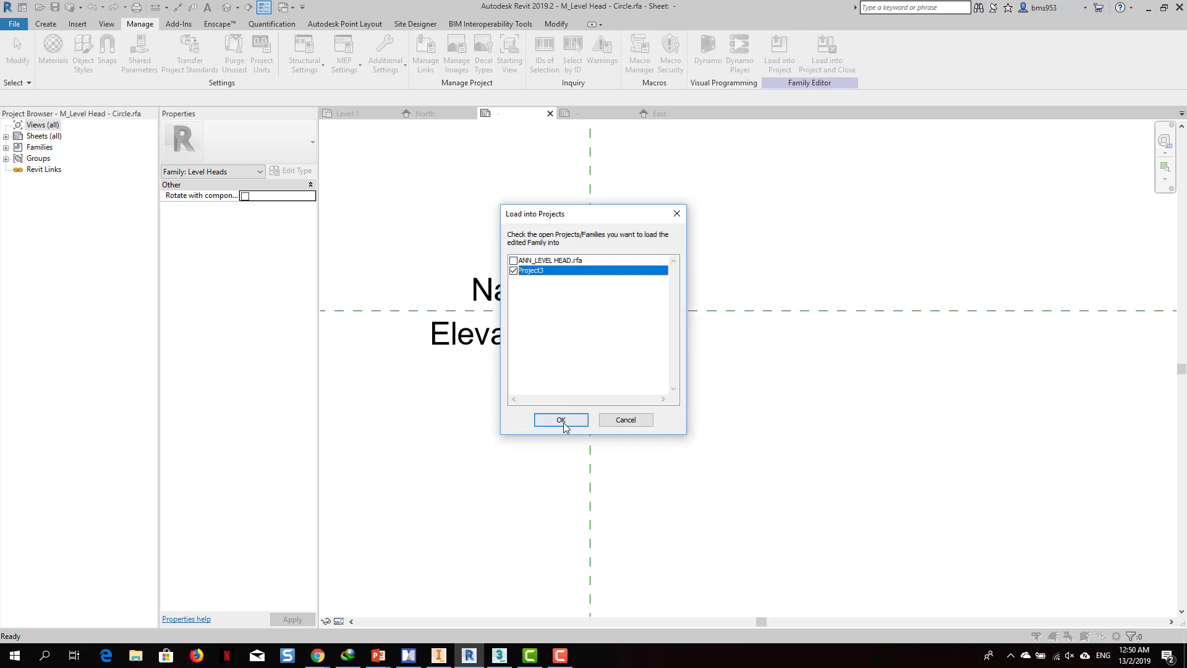
left_click(562, 420)
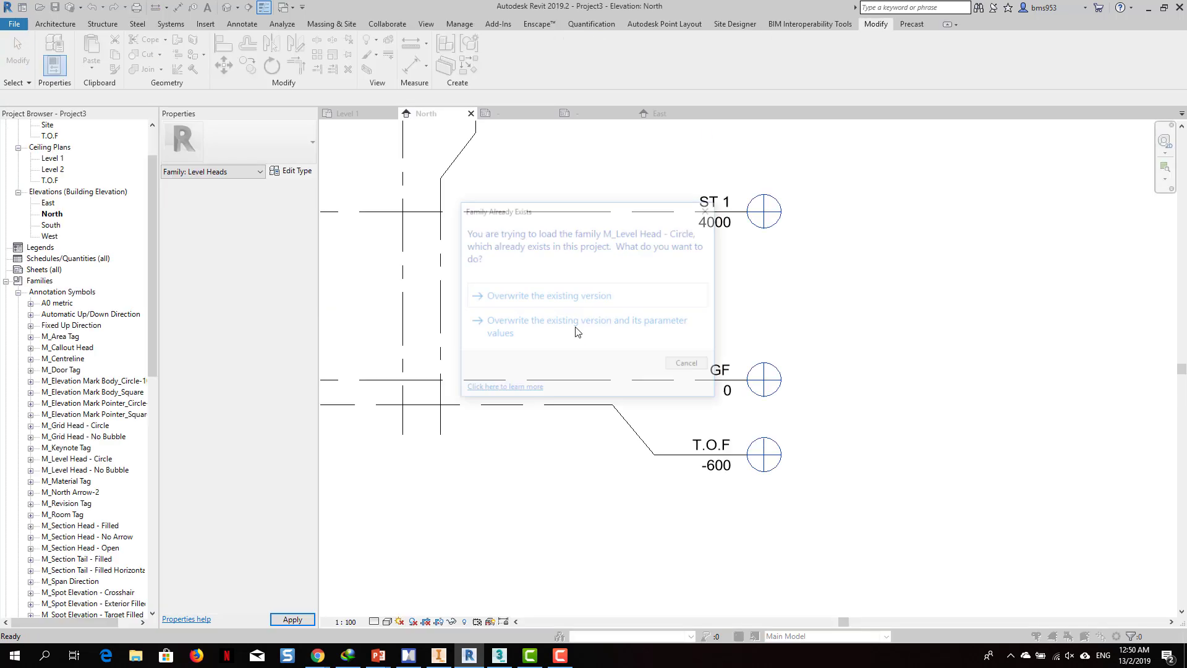
left_click(559, 296)
Examine the hatched level heads at ST 1, GF and T.O.F in the North elevation at close and overall range.
scroll(824, 337, "up", 3)
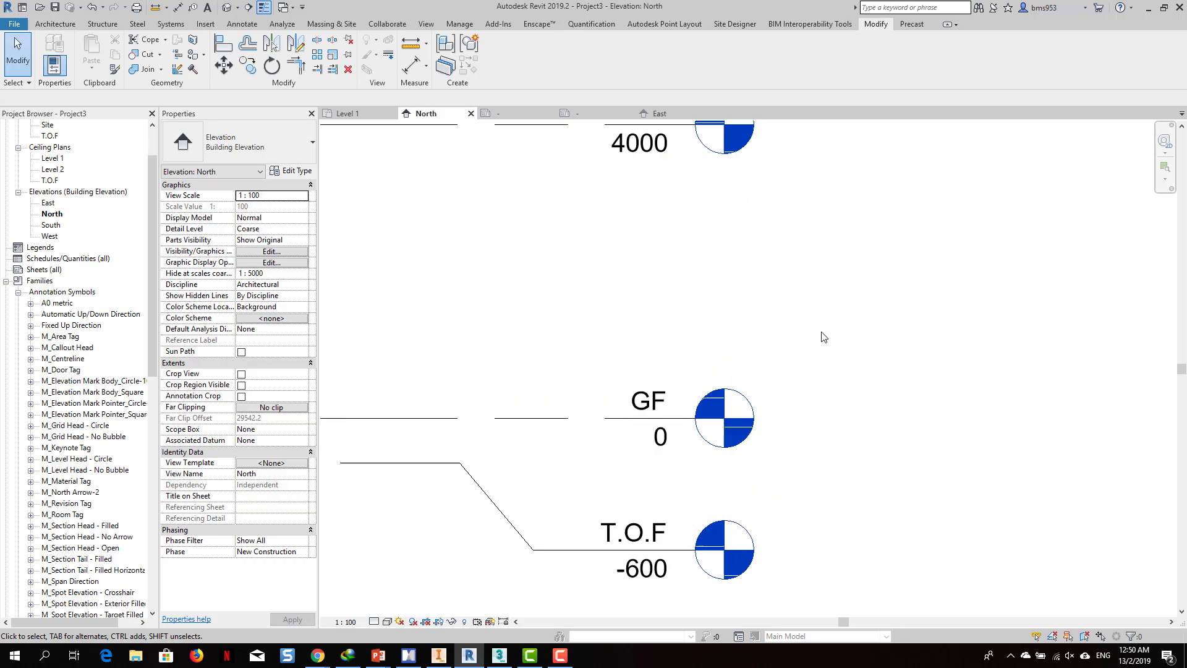
scroll(819, 333, "down", 3)
scroll(804, 250, "up", 5)
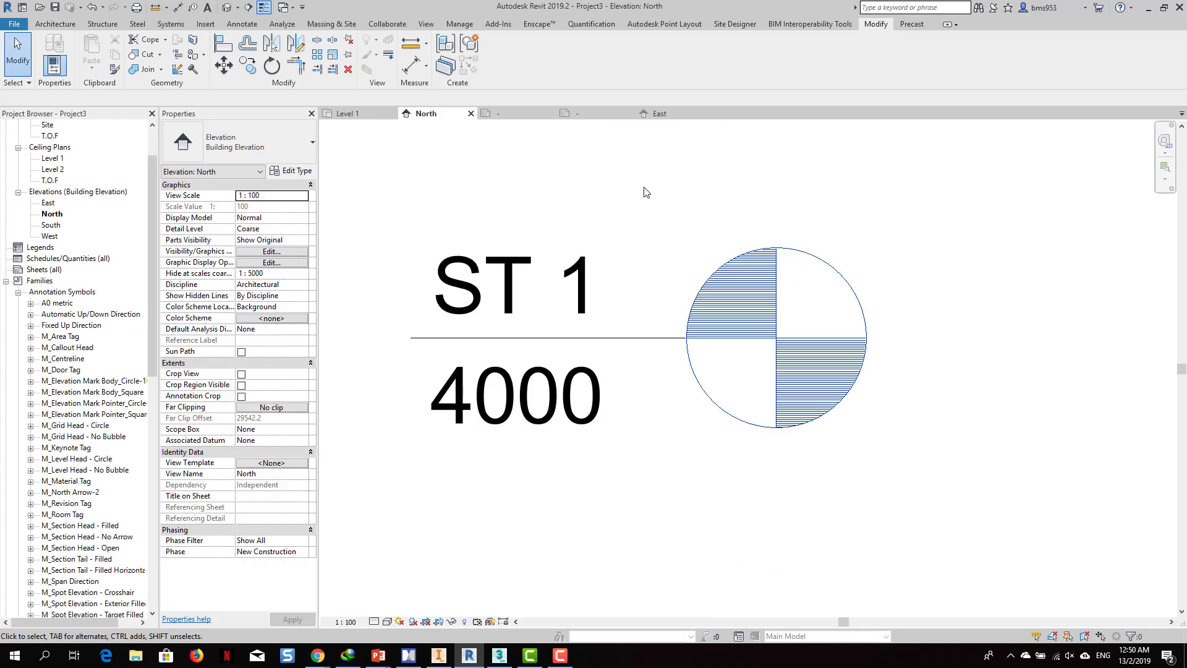
scroll(646, 207, "down", 6)
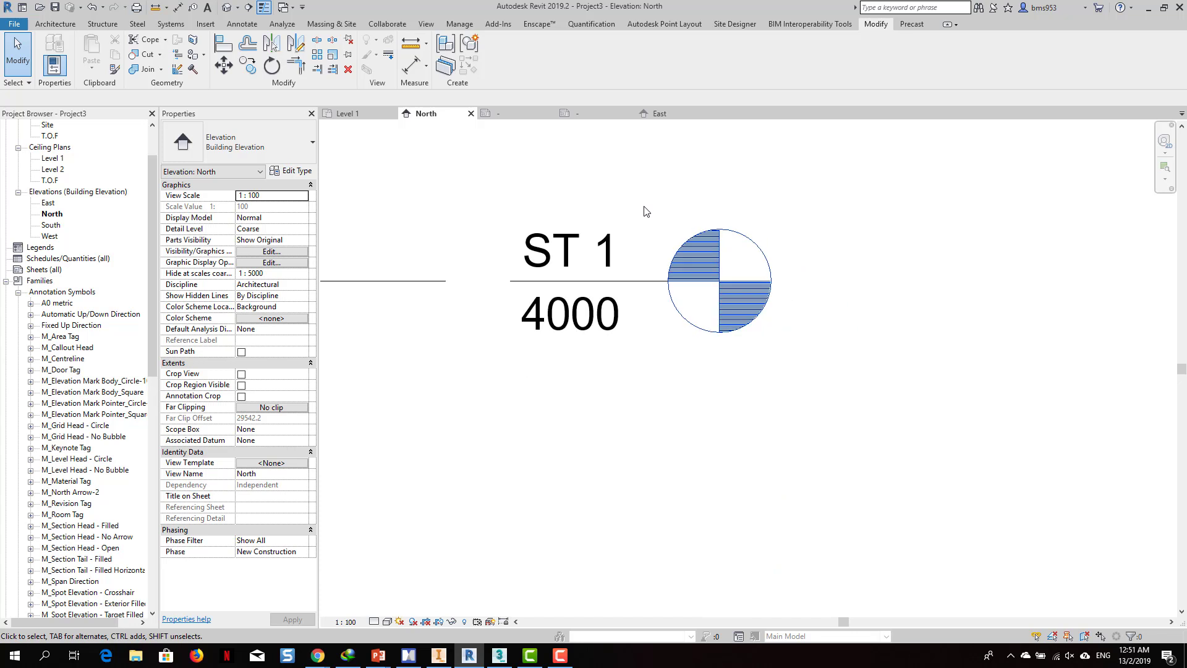
middle_click_drag(589, 362, 837, 359)
scroll(773, 298, "down", 3)
middle_click_drag(710, 334, 718, 330)
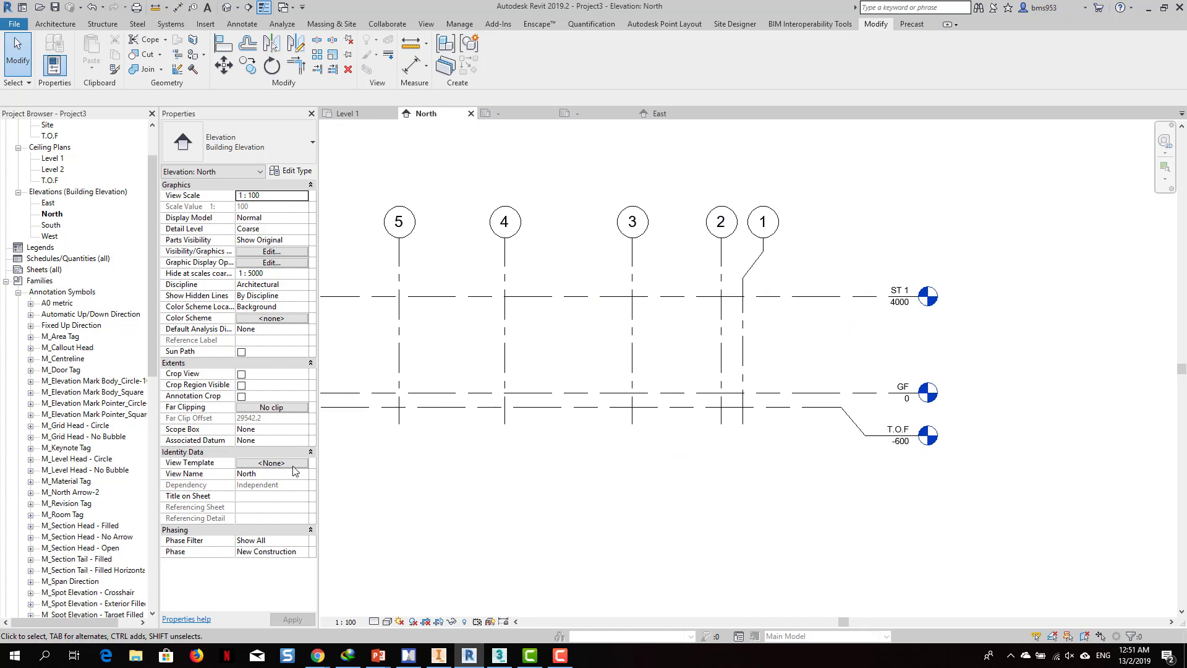
middle_click_drag(453, 371, 505, 348)
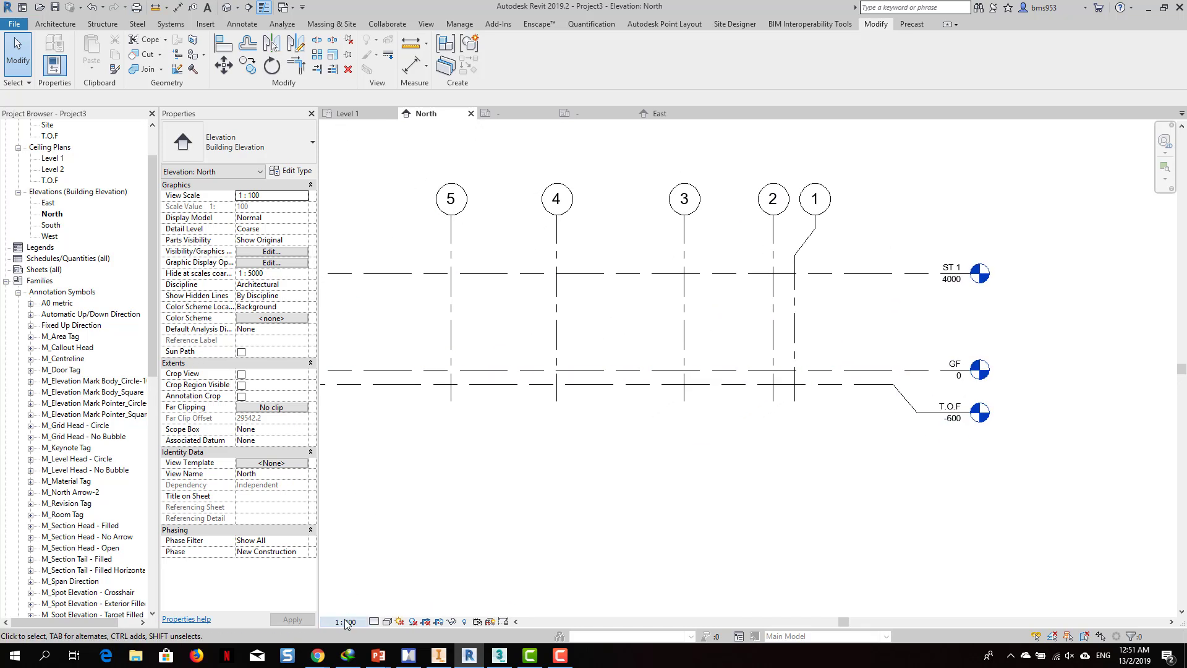
Create a view template named DOC_EL_100 from the North elevation.
right_click(52, 215)
left_click(132, 292)
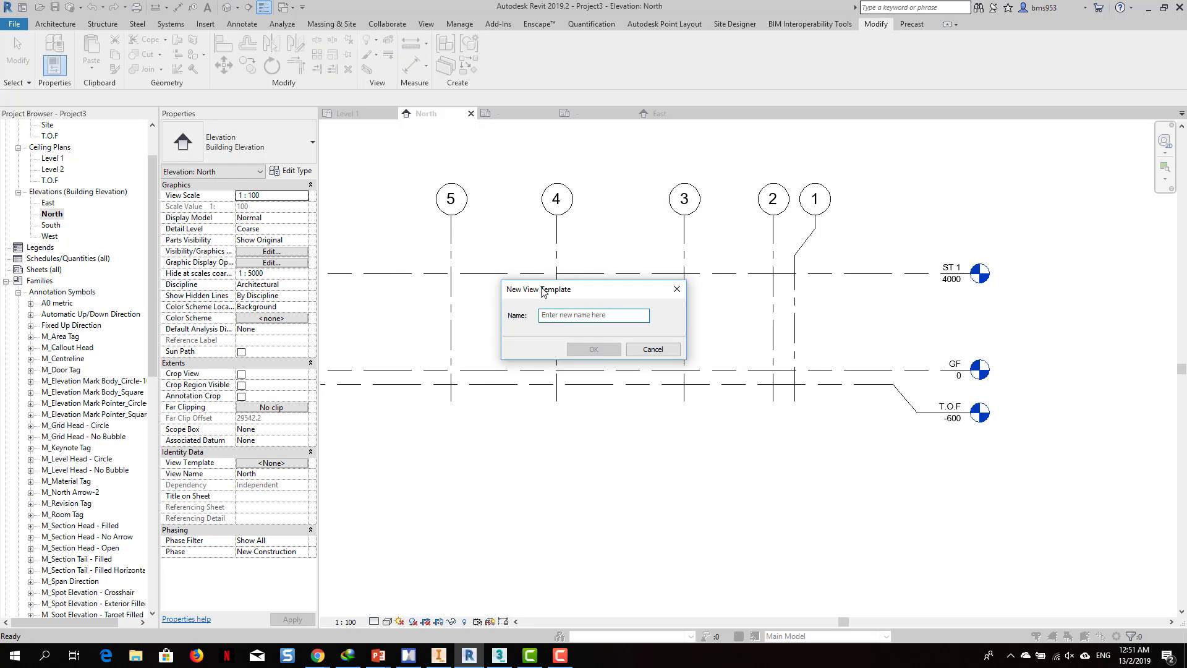
type("DOC_EL_100")
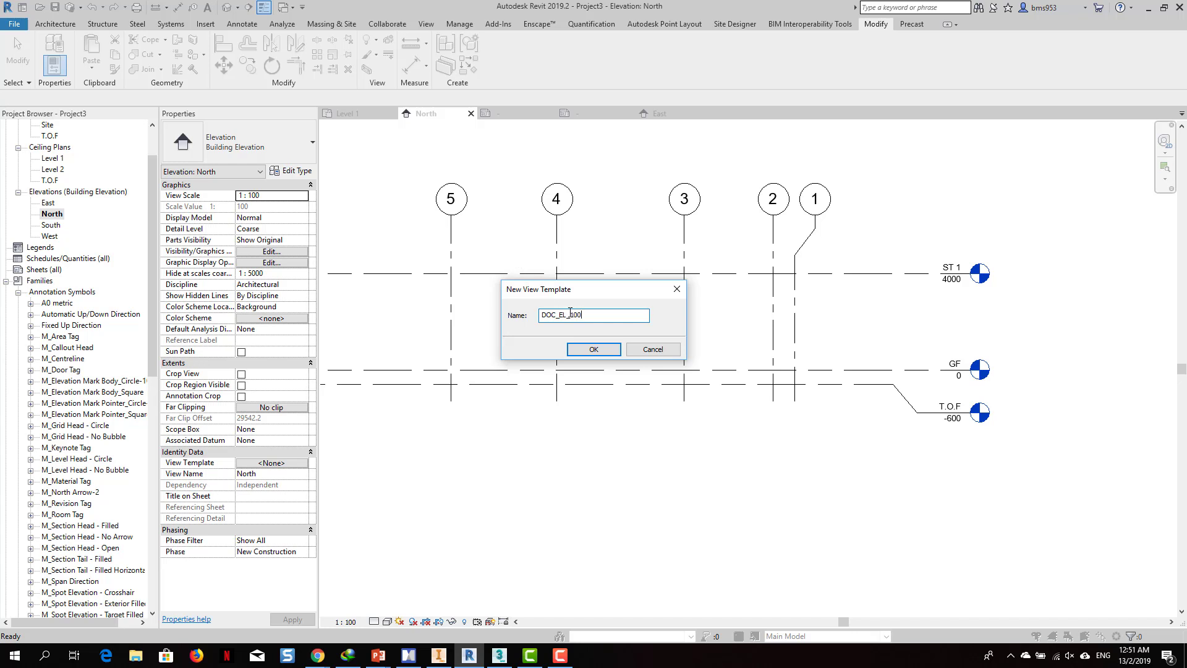
left_click(594, 350)
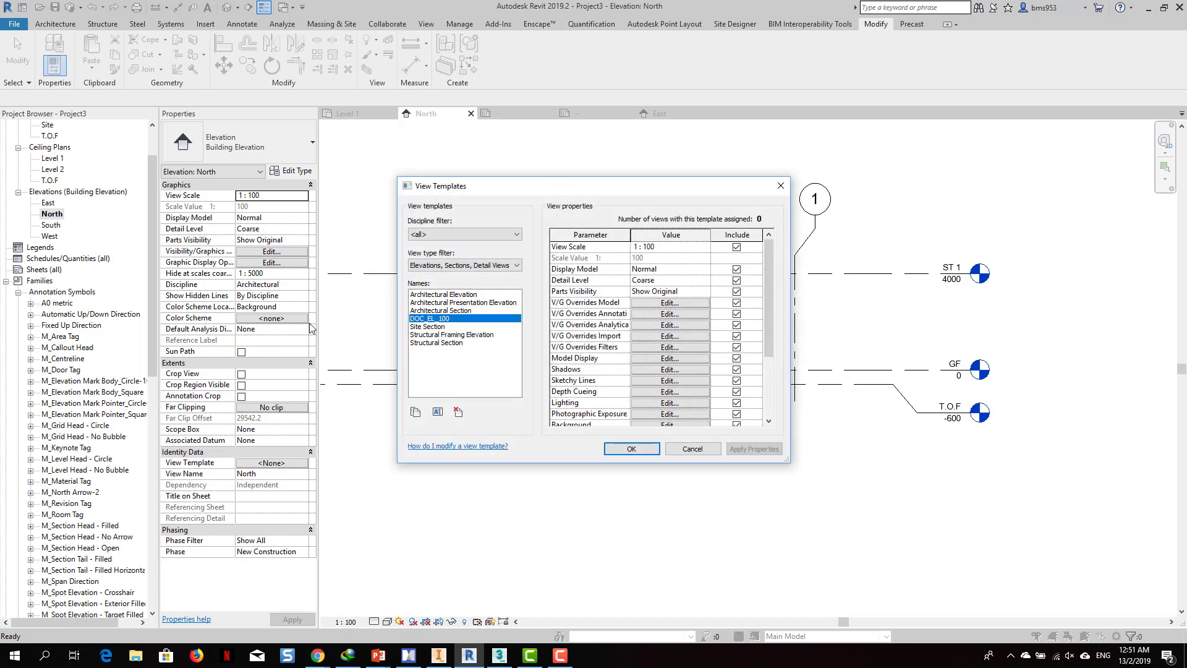
left_click(632, 449)
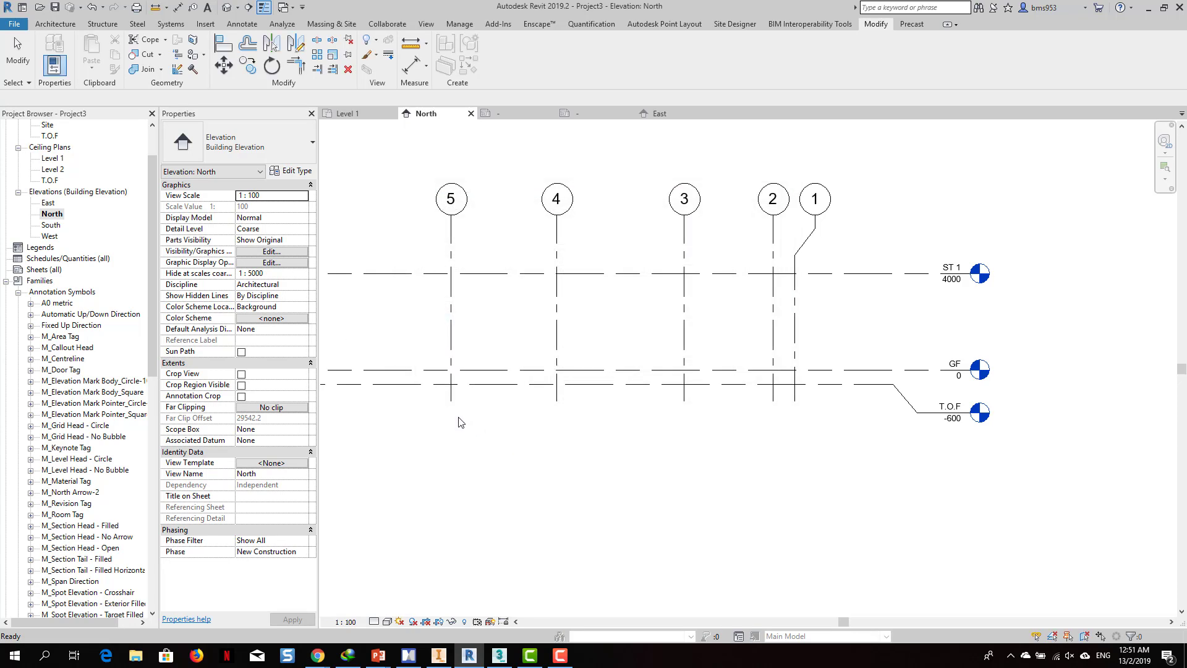
Create a view template named DOC_EL_200 from the East elevation.
right_click(48, 202)
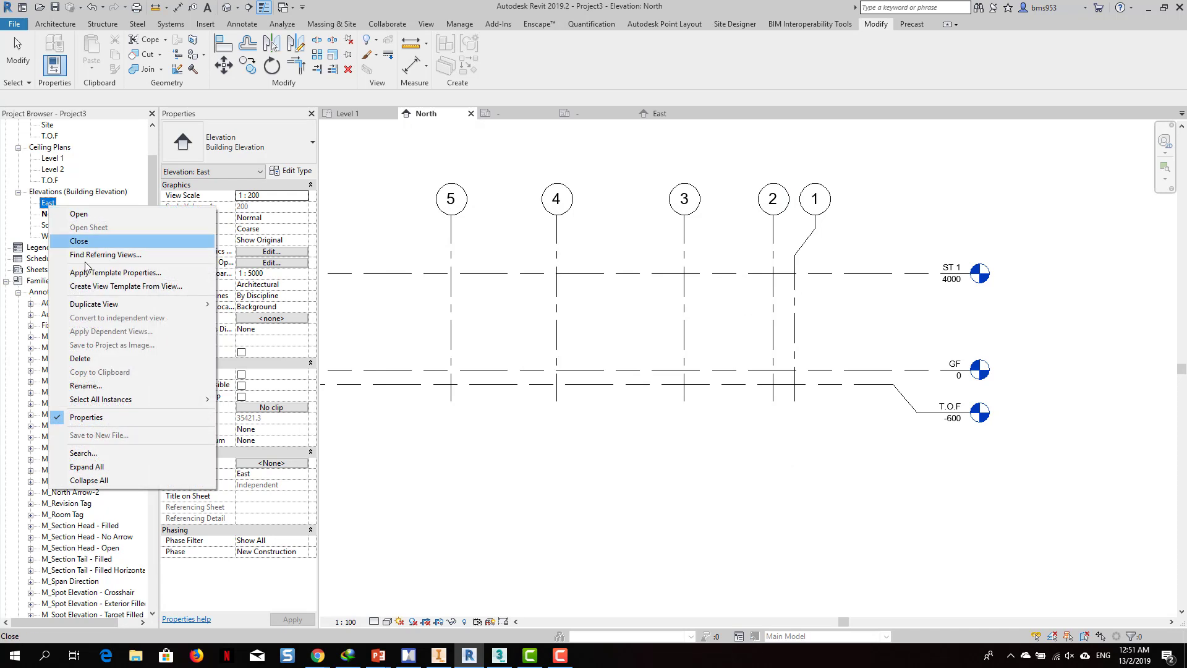
left_click(106, 286)
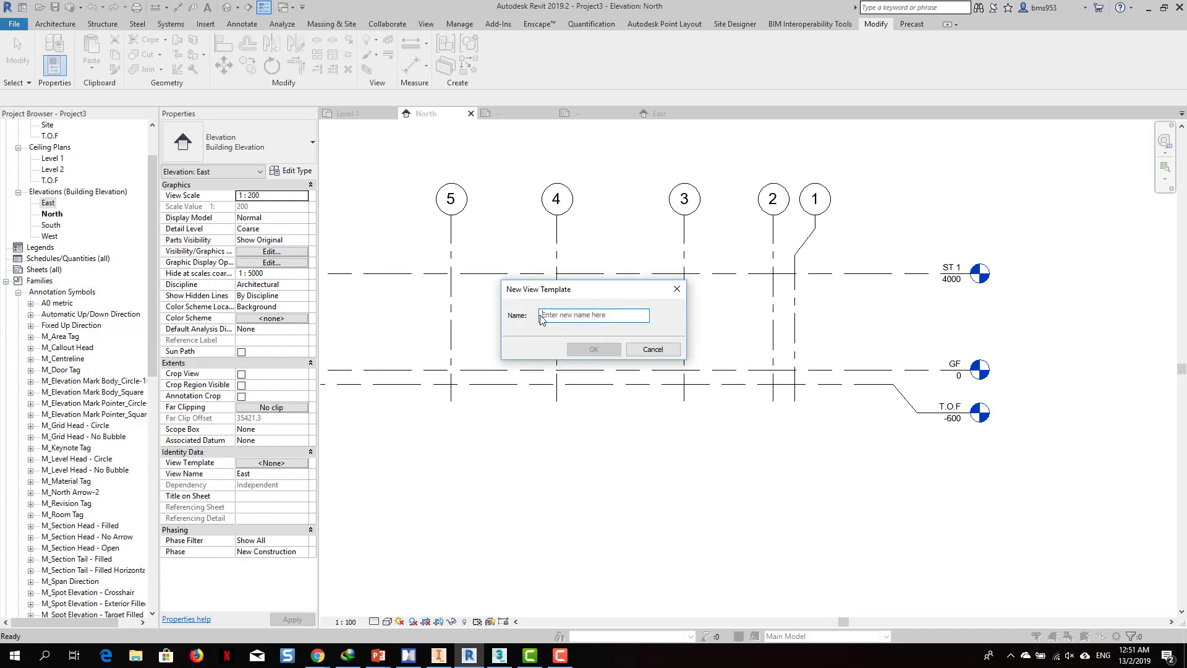
type("DOC_EL_")
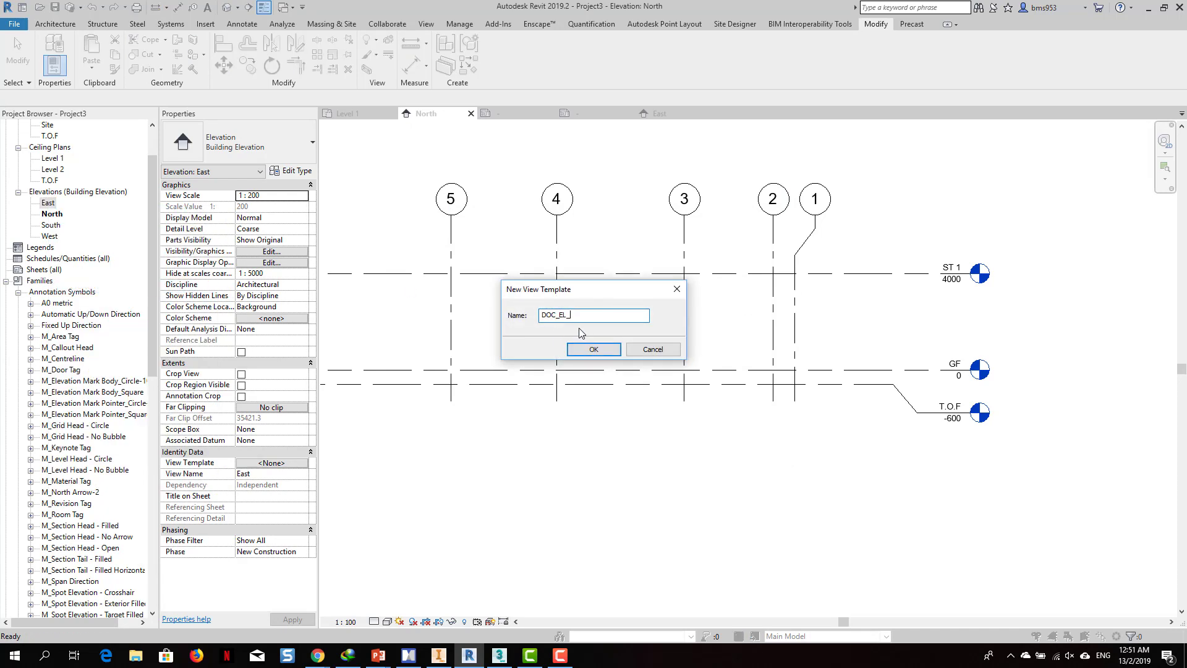
type("200")
left_click(595, 348)
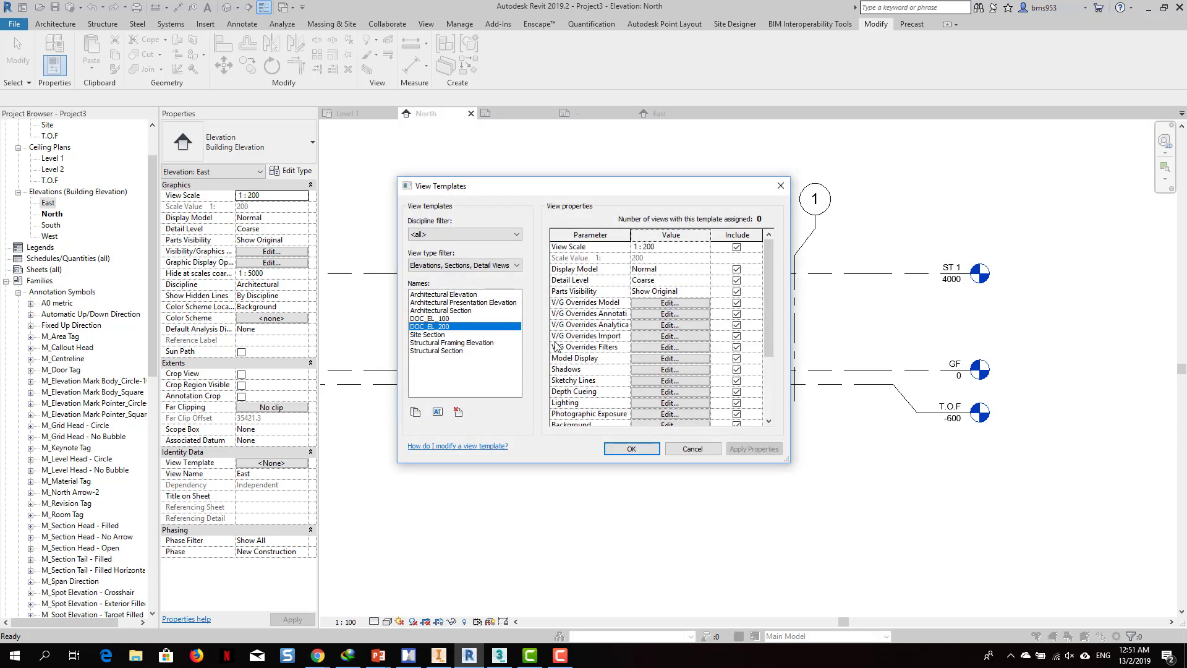
Check the Generic Annotations subcategory visibility in the annotation overrides of the DOC_EL_200 template.
left_click(668, 315)
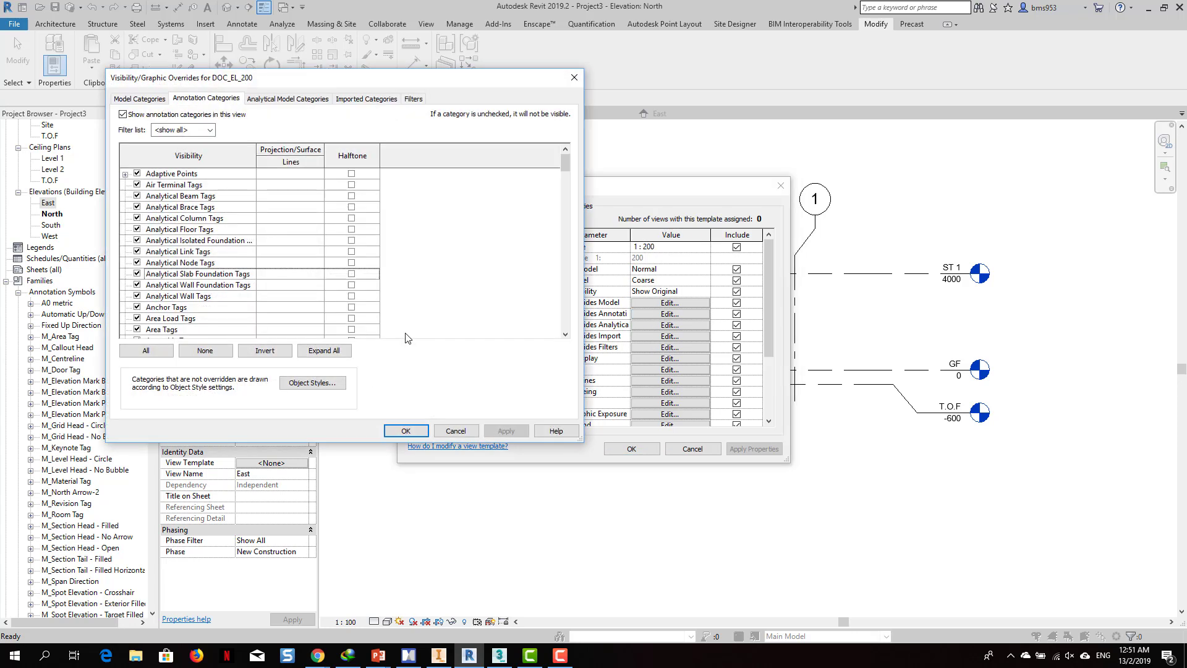
left_click(221, 297)
key("g")
scroll(226, 295, "down", 10)
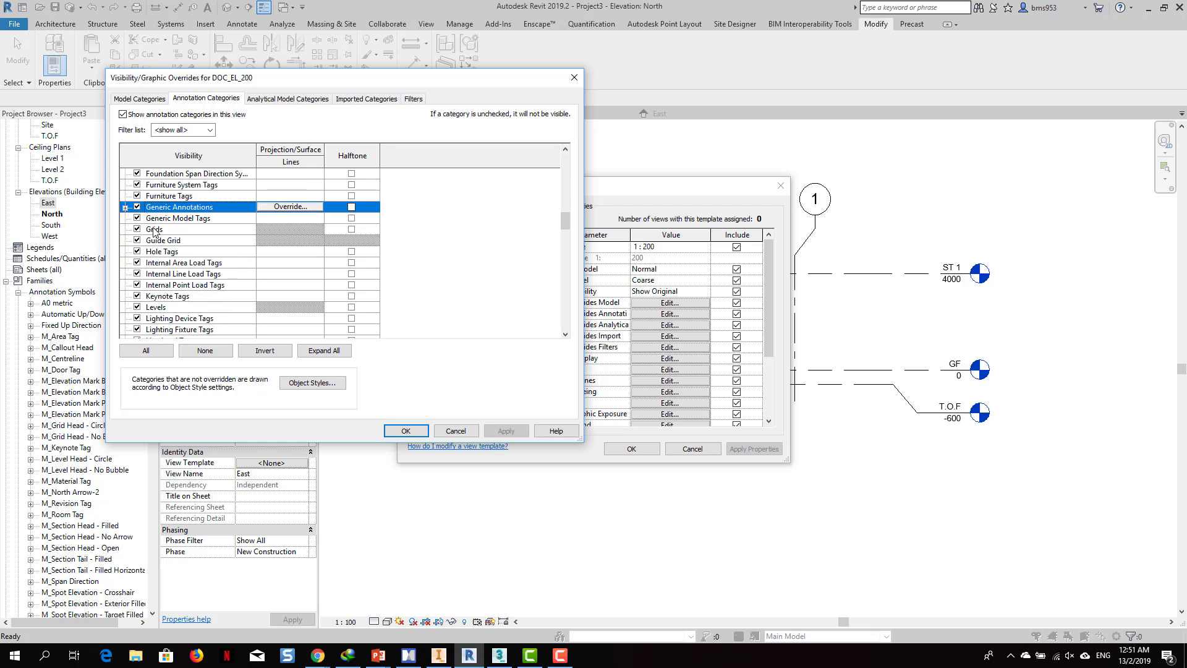
left_click(125, 207)
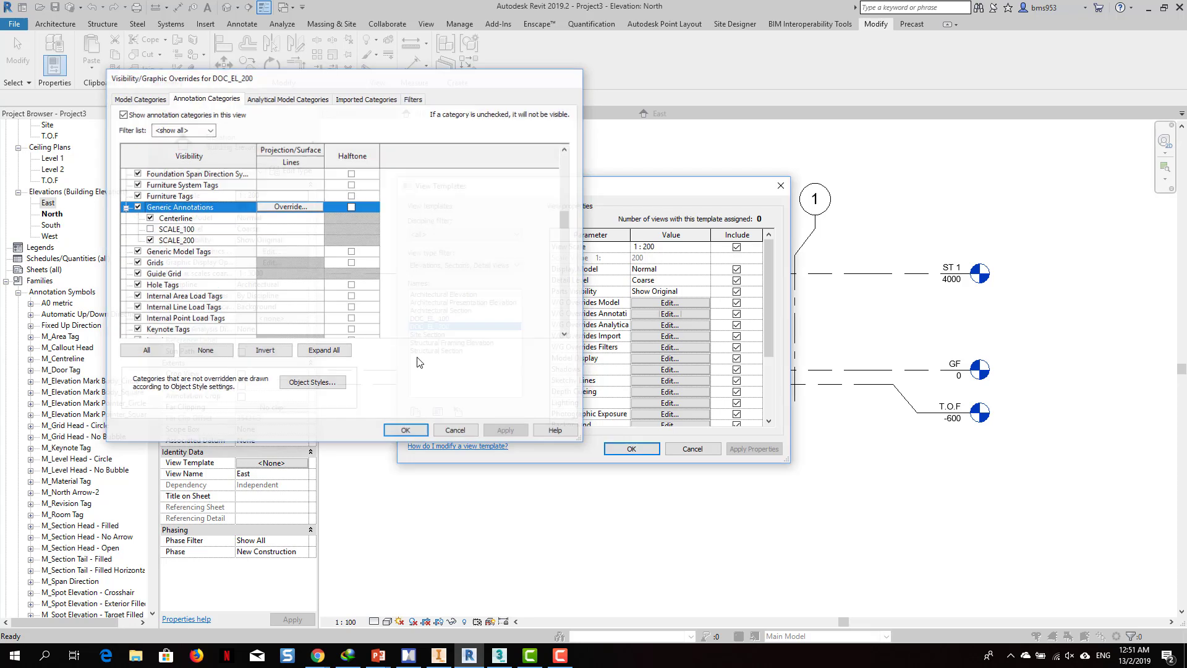
left_click(450, 431)
Check the Generic Annotations subcategory visibility in the annotation overrides of the DOC_EL_100 template and close the view templates.
left_click(491, 318)
left_click(637, 302)
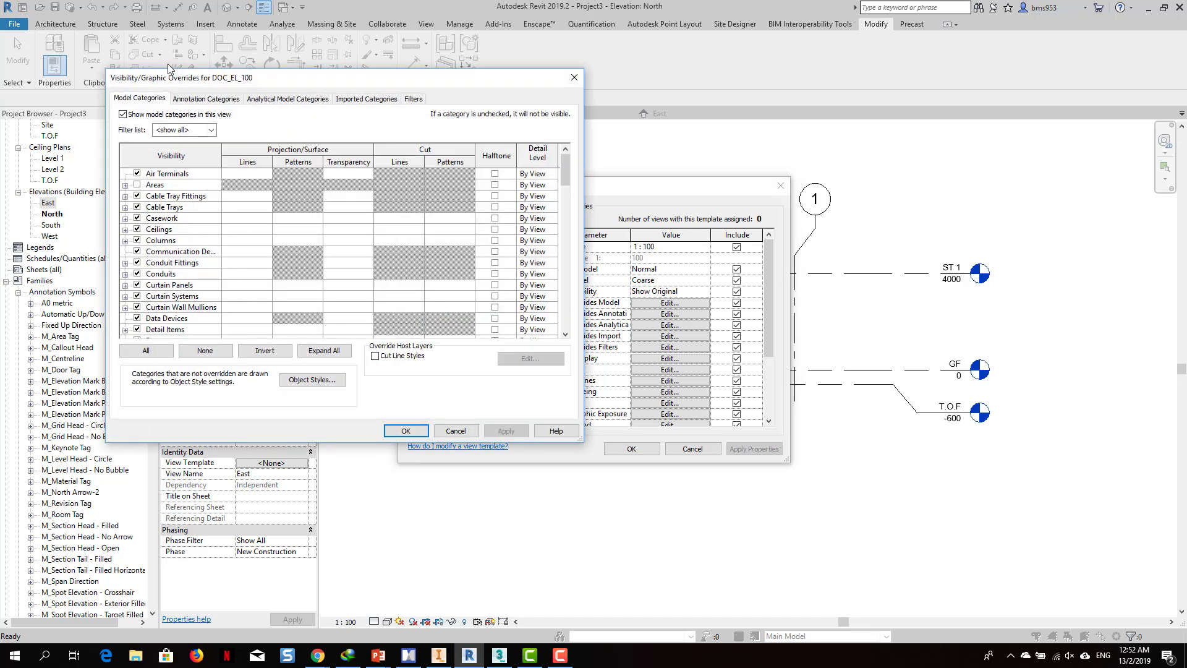
left_click(207, 100)
left_click(206, 319)
key("g")
scroll(198, 294, "down", 3)
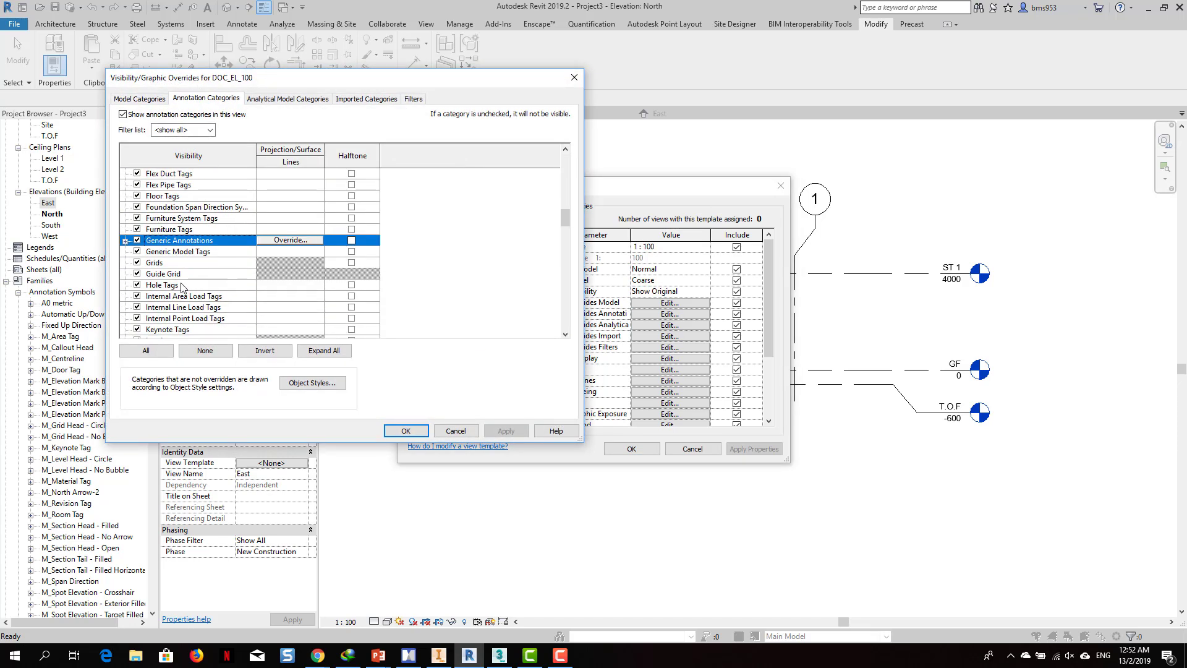
left_click(126, 241)
left_click(406, 431)
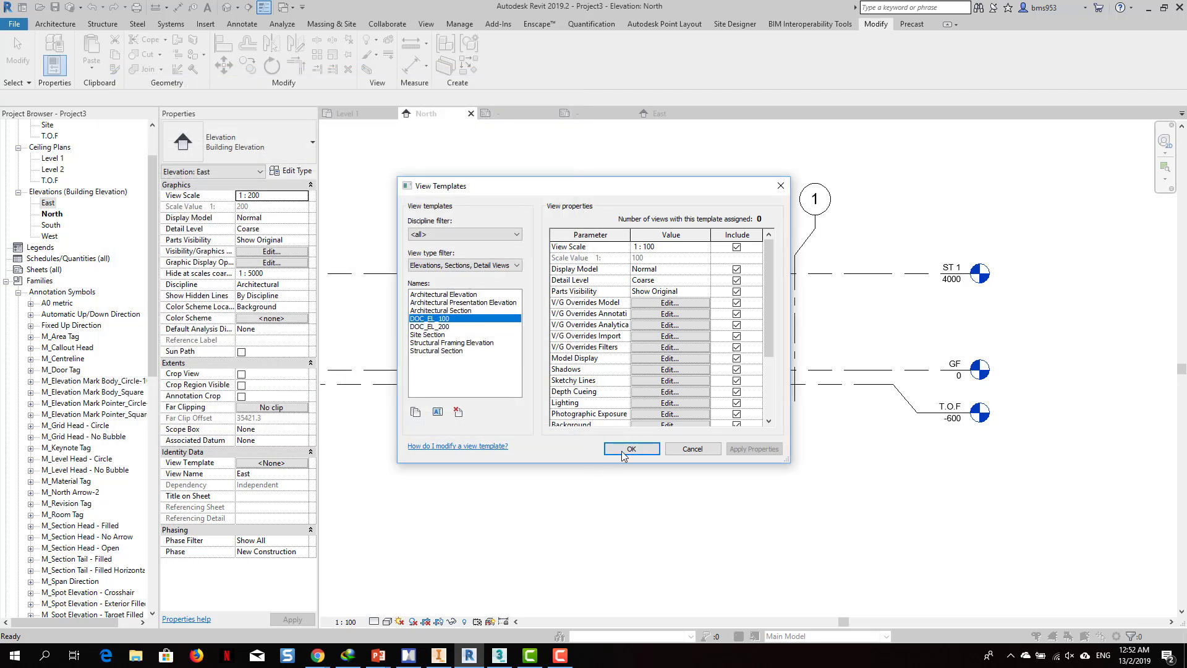
left_click(628, 449)
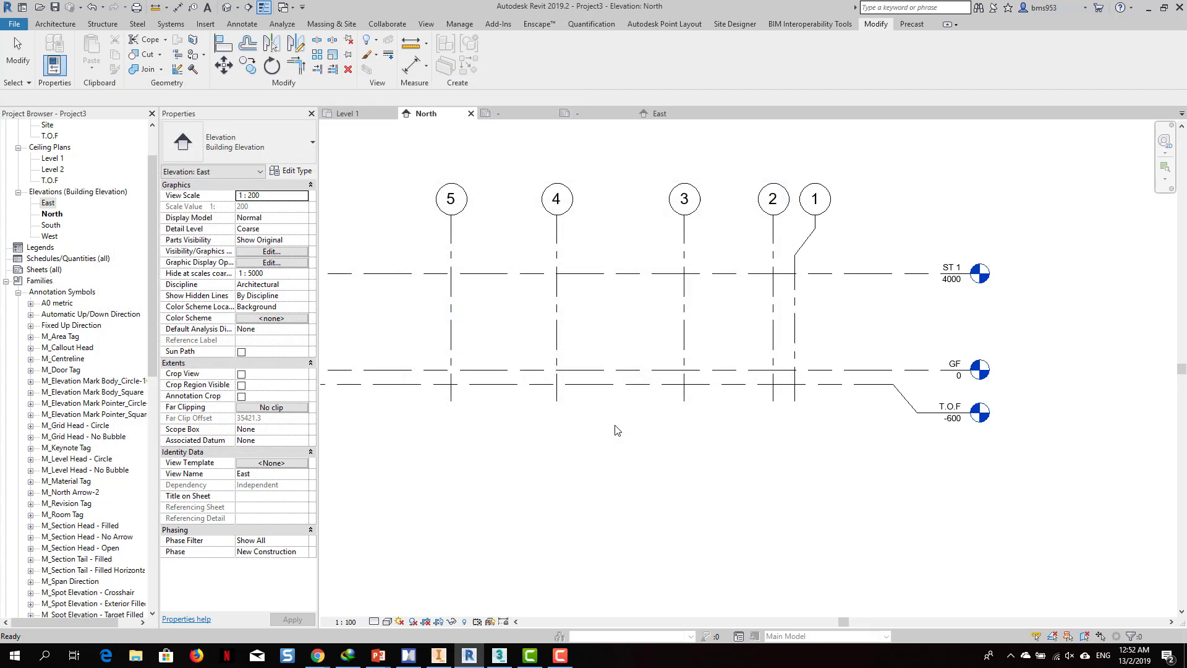
Open the South elevation and assign the DOC_EL_200 view template to it.
double_click(51, 225)
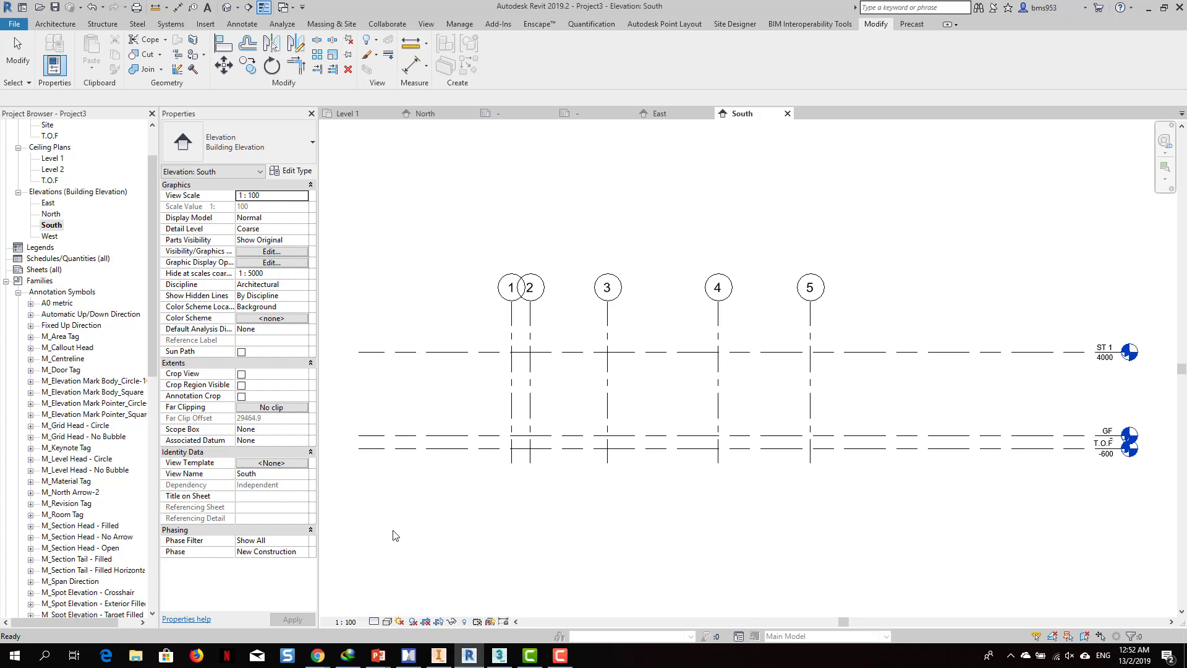
left_click(345, 622)
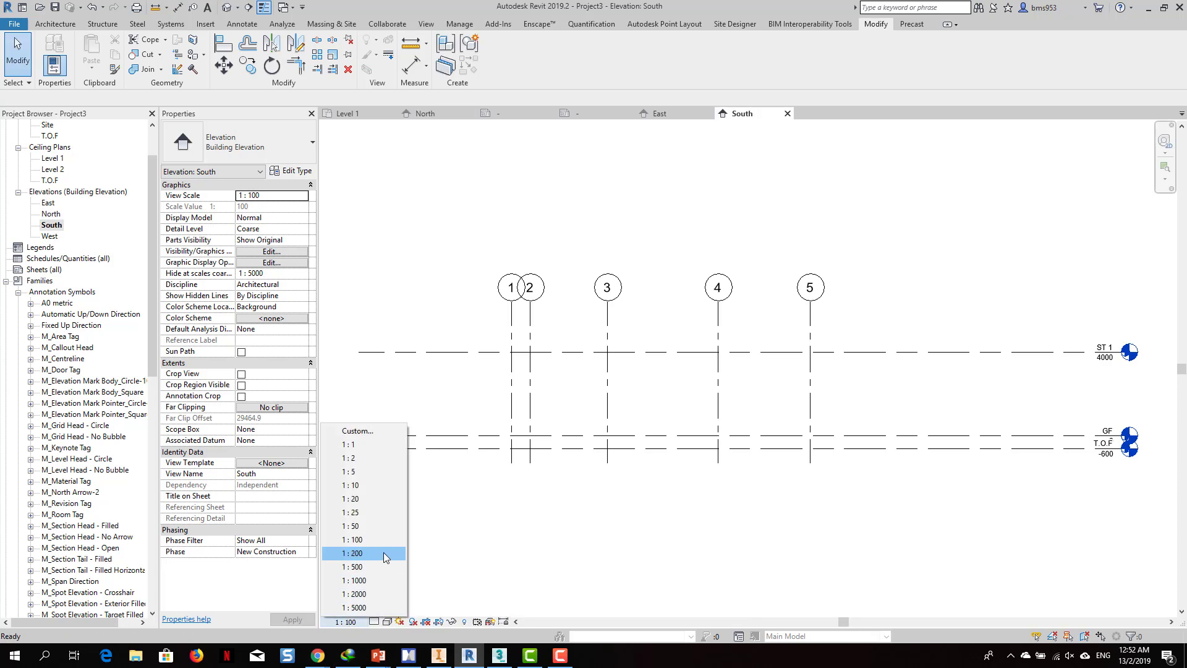
left_click(467, 518)
left_click(262, 465)
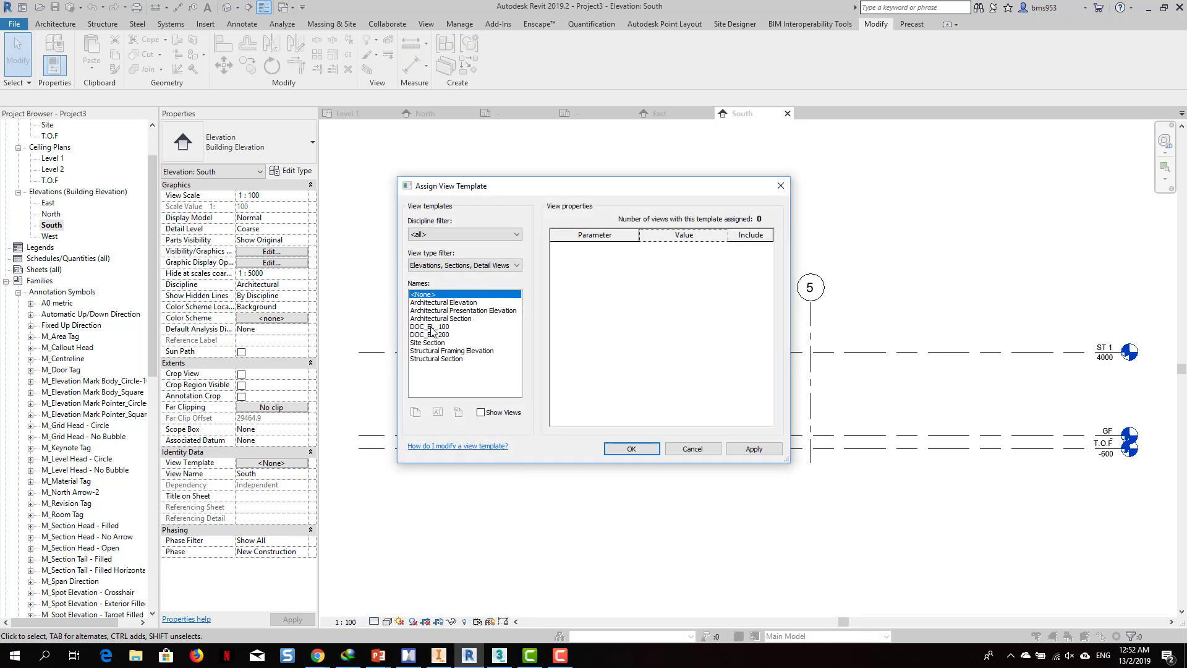
left_click(436, 335)
left_click(631, 449)
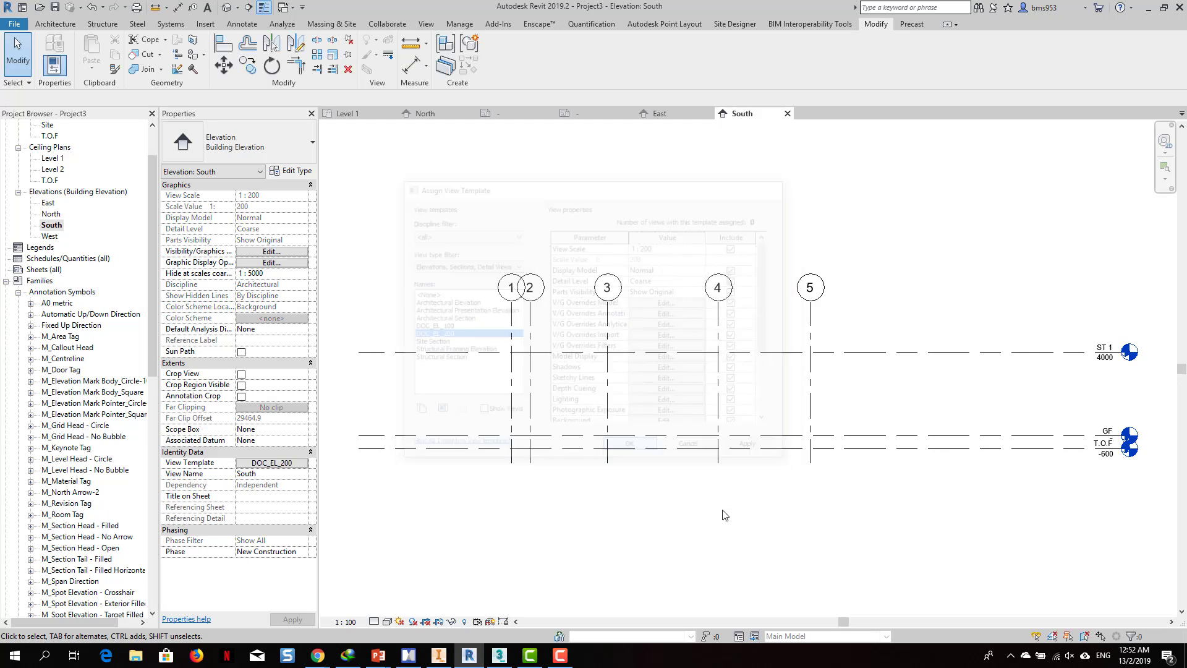
Add an elbow to the T.O.F level line in the South elevation, offsetting its head below the GF head.
scroll(897, 415, "up", 4)
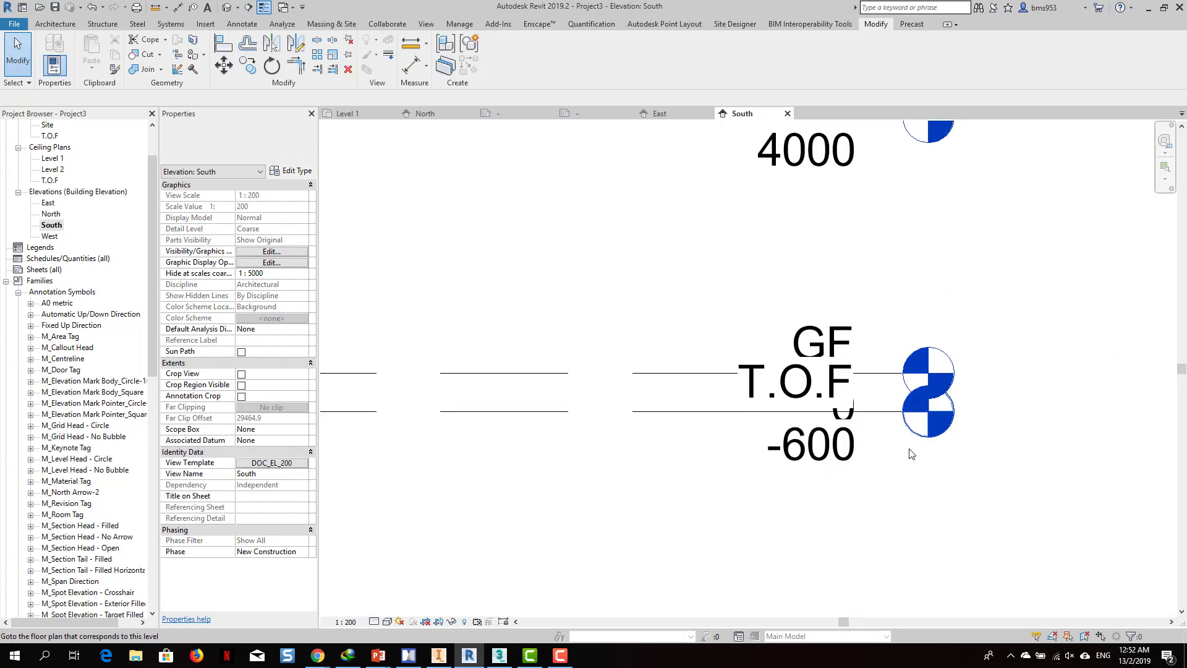
left_click(869, 418)
left_click_drag(869, 418, 733, 484)
key("Escape")
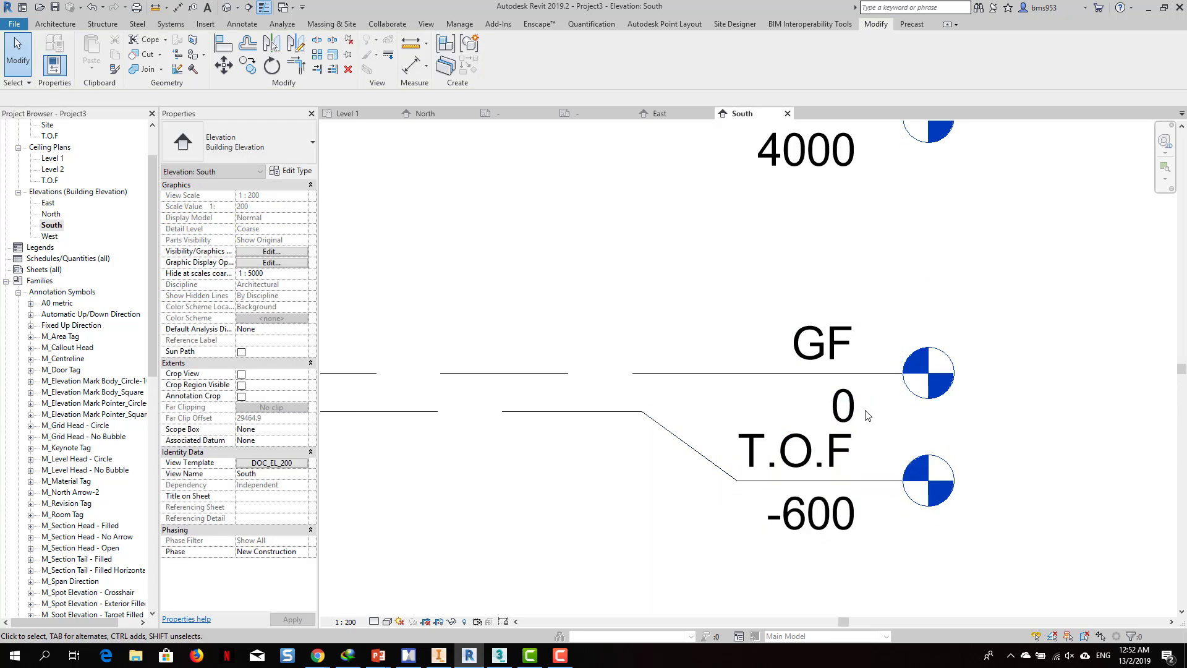
scroll(864, 358, "down", 3)
middle_click_drag(863, 358, 727, 345)
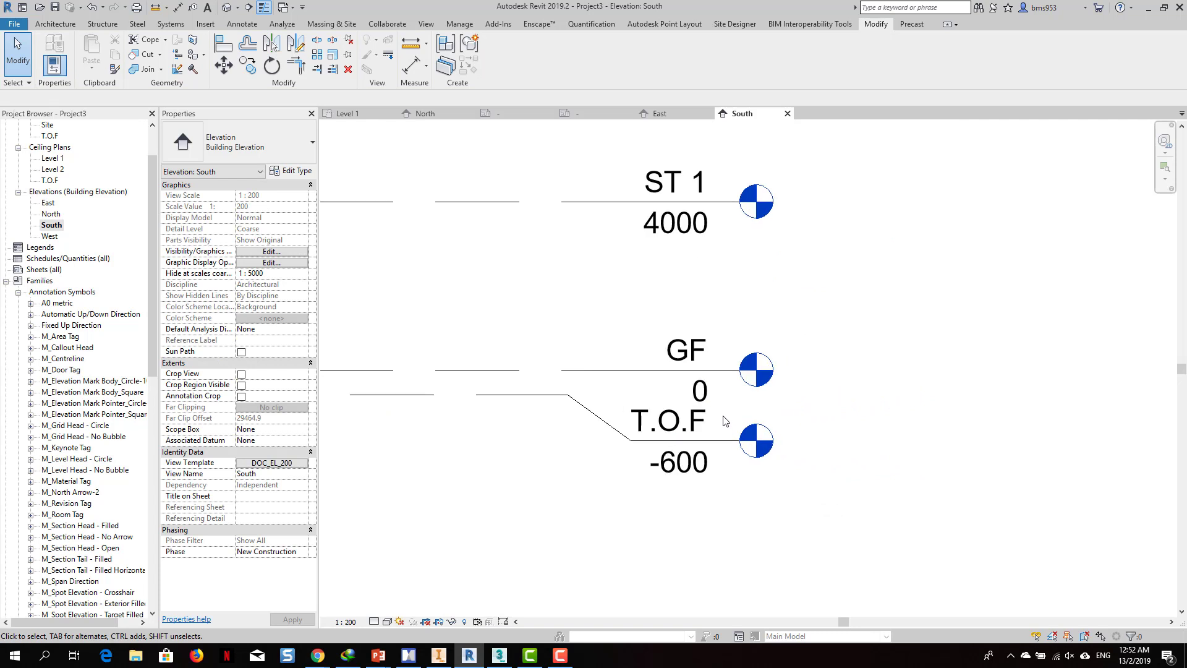
scroll(749, 427, "up", 2)
middle_click_drag(587, 470, 755, 436)
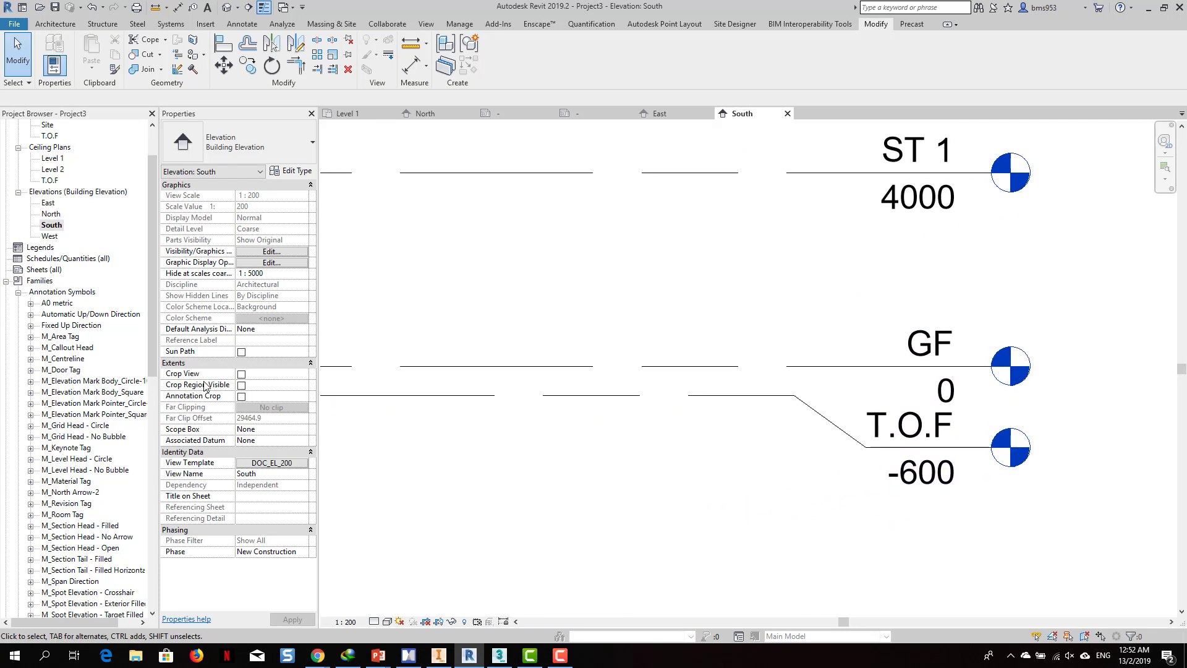
Assign the DOC_EL_100 view template to the South elevation.
left_click(272, 463)
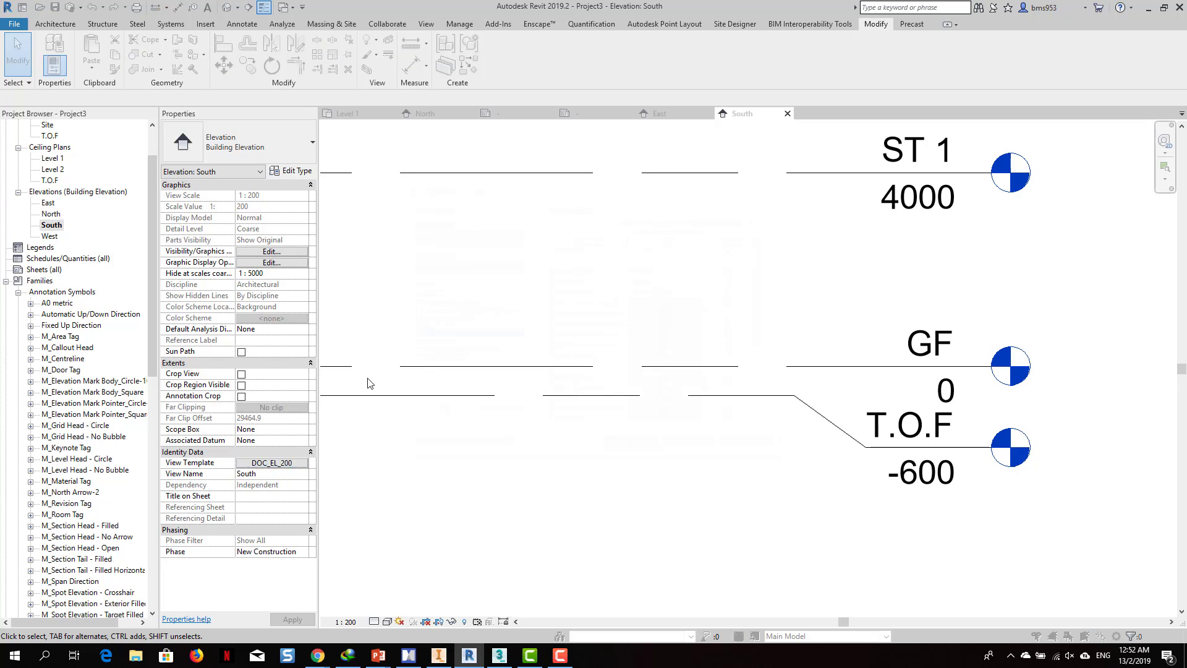
left_click(430, 326)
left_click(630, 454)
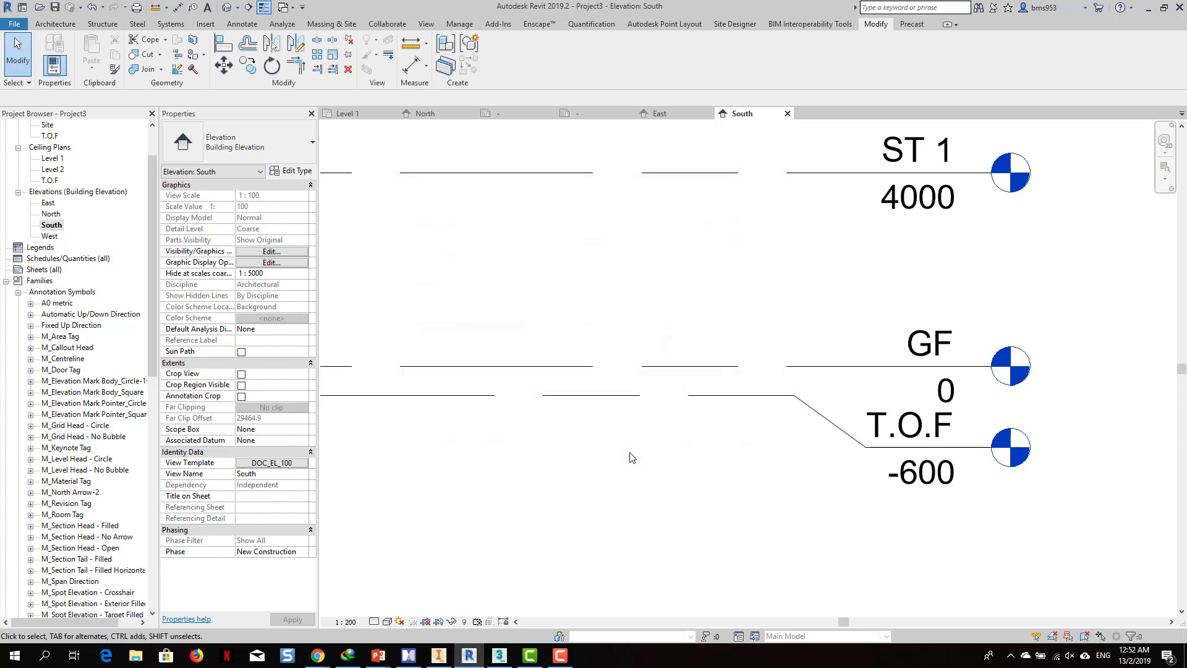
scroll(810, 415, "down", 4)
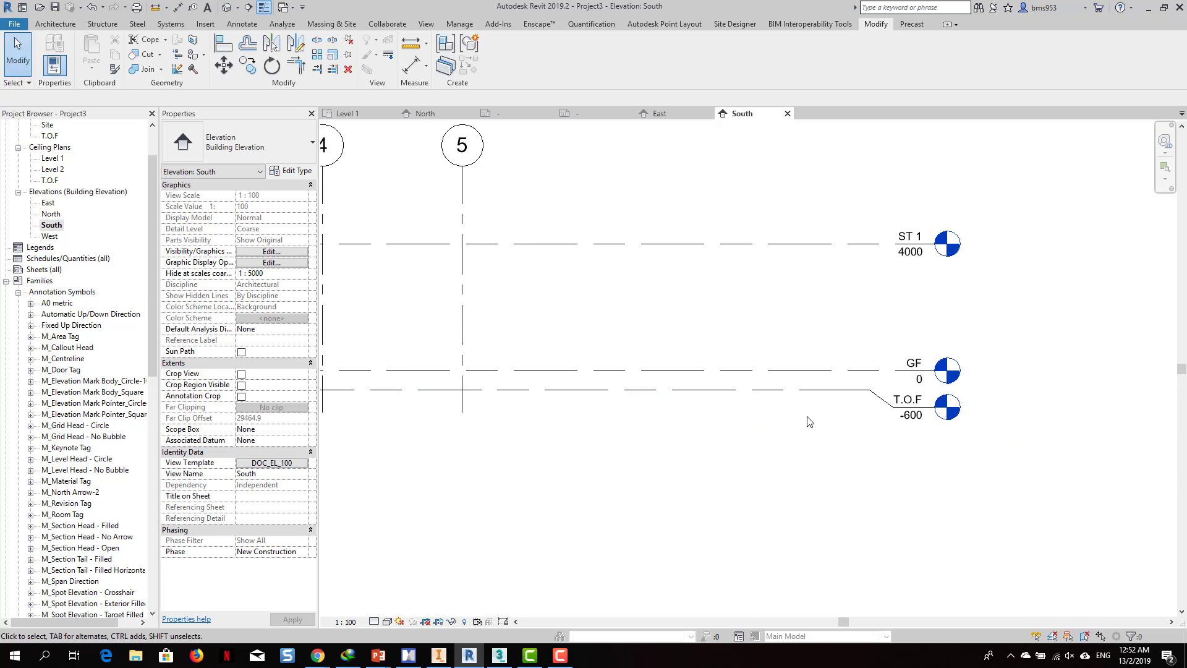
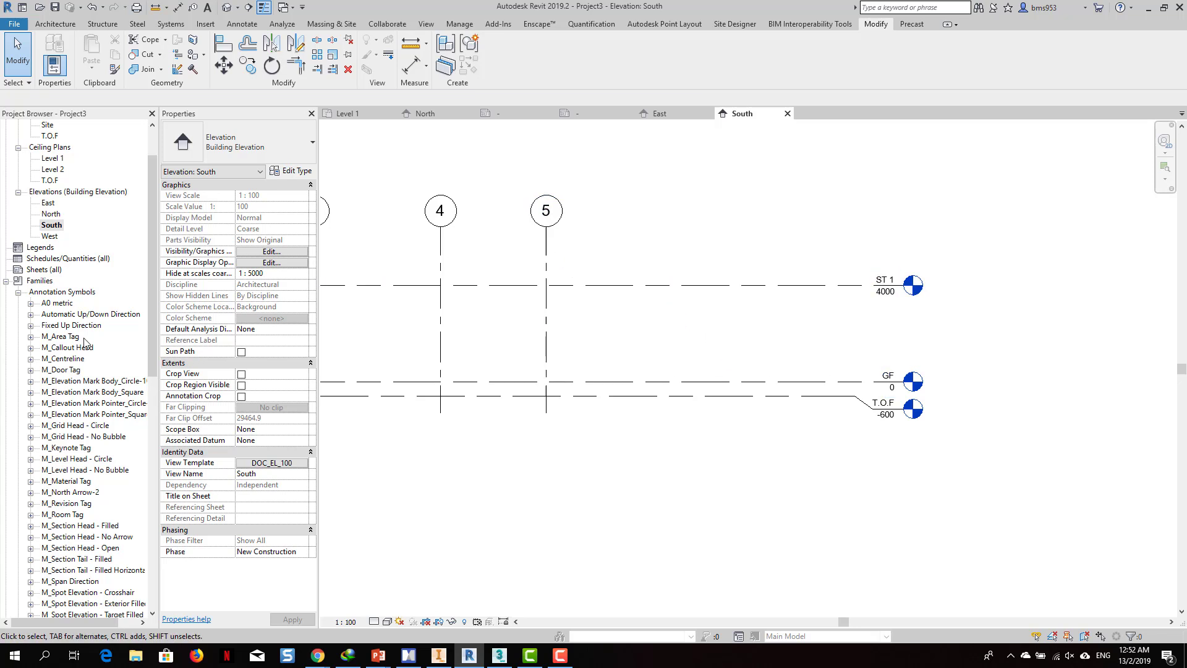
Open the Level 1 floor plan and check which symbol family grid 5's type uses.
scroll(137, 169, "up", 2)
left_click(52, 159)
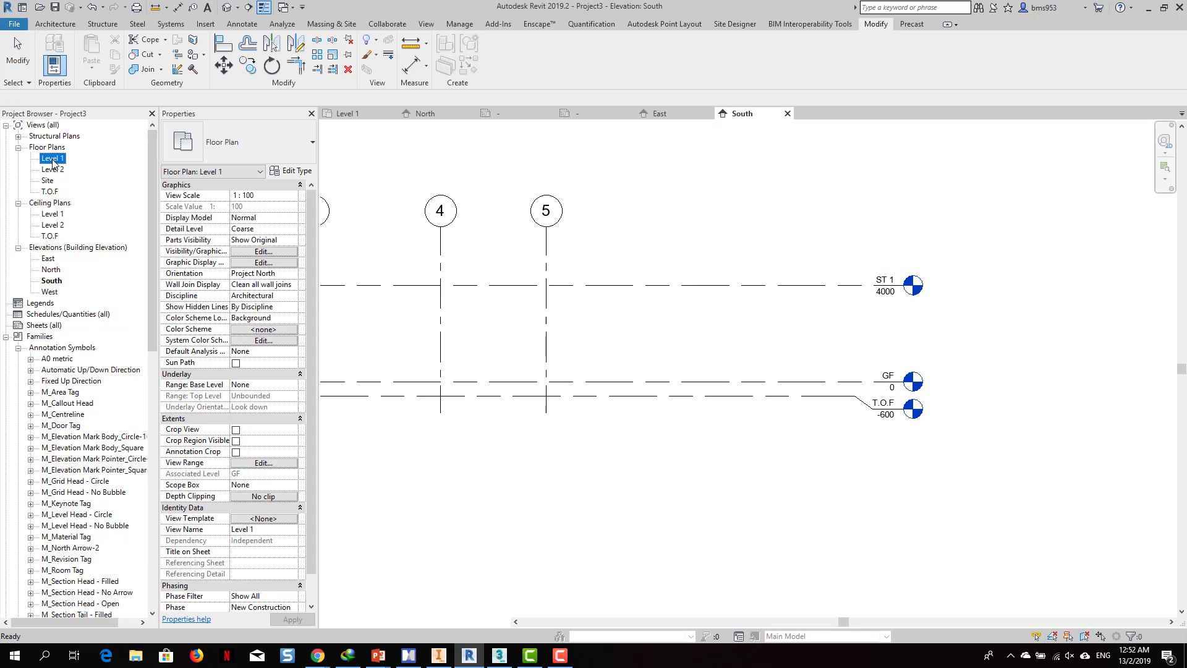
double_click(52, 159)
scroll(921, 195, "up", 5)
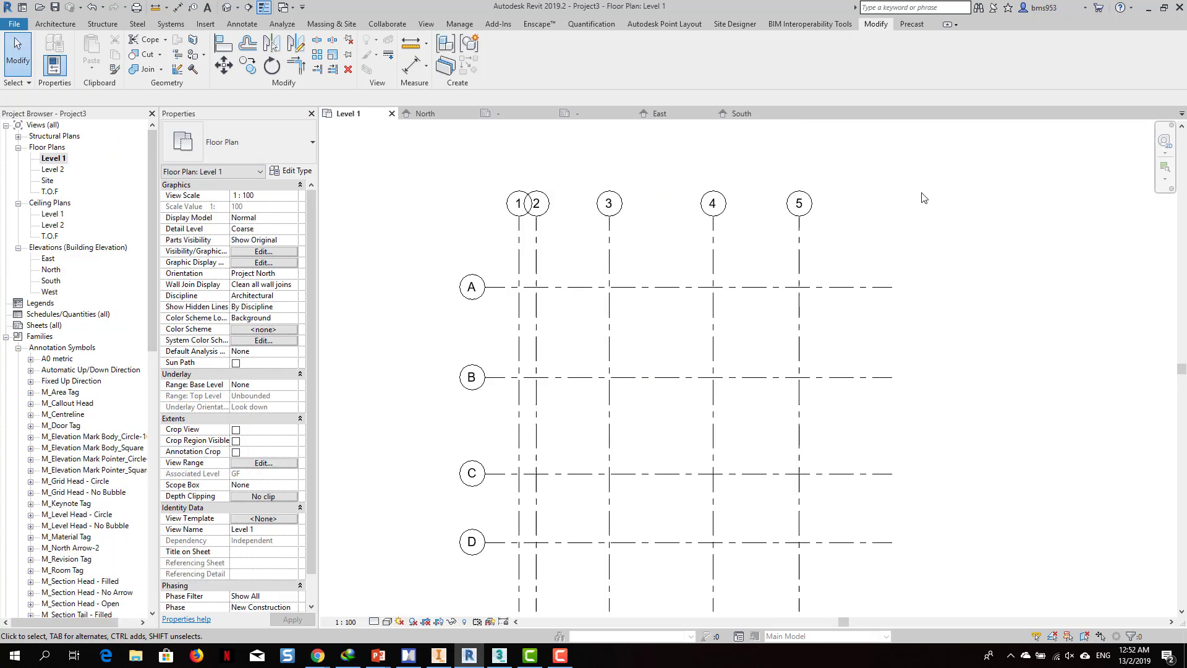
left_click(757, 243)
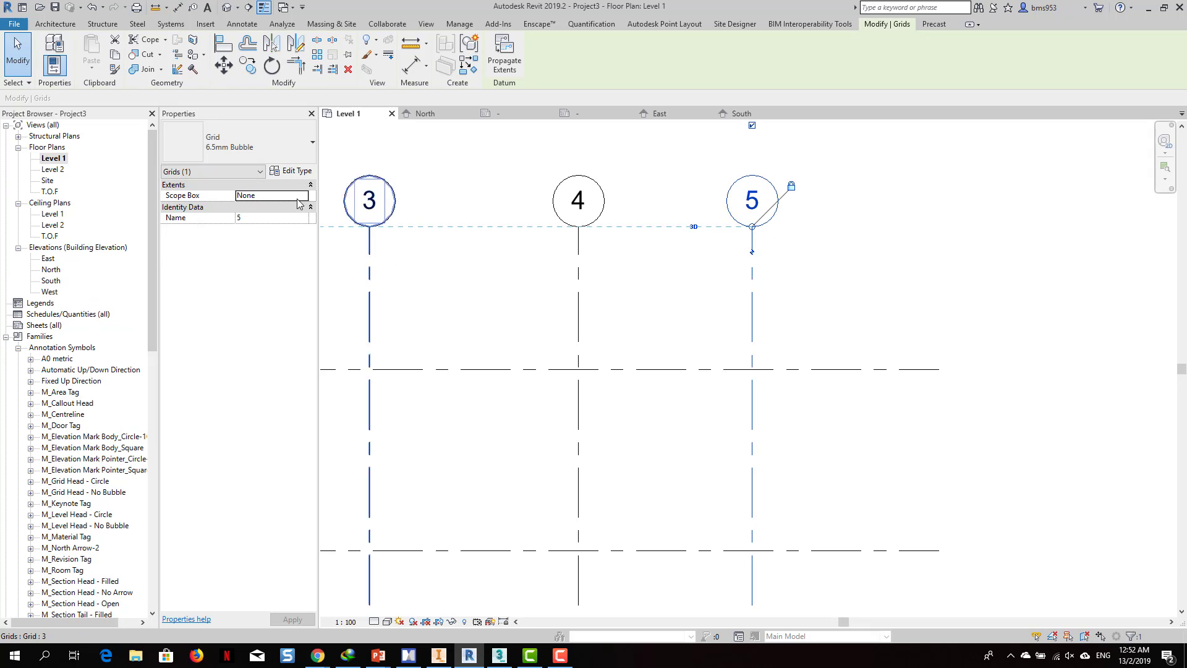
left_click(285, 175)
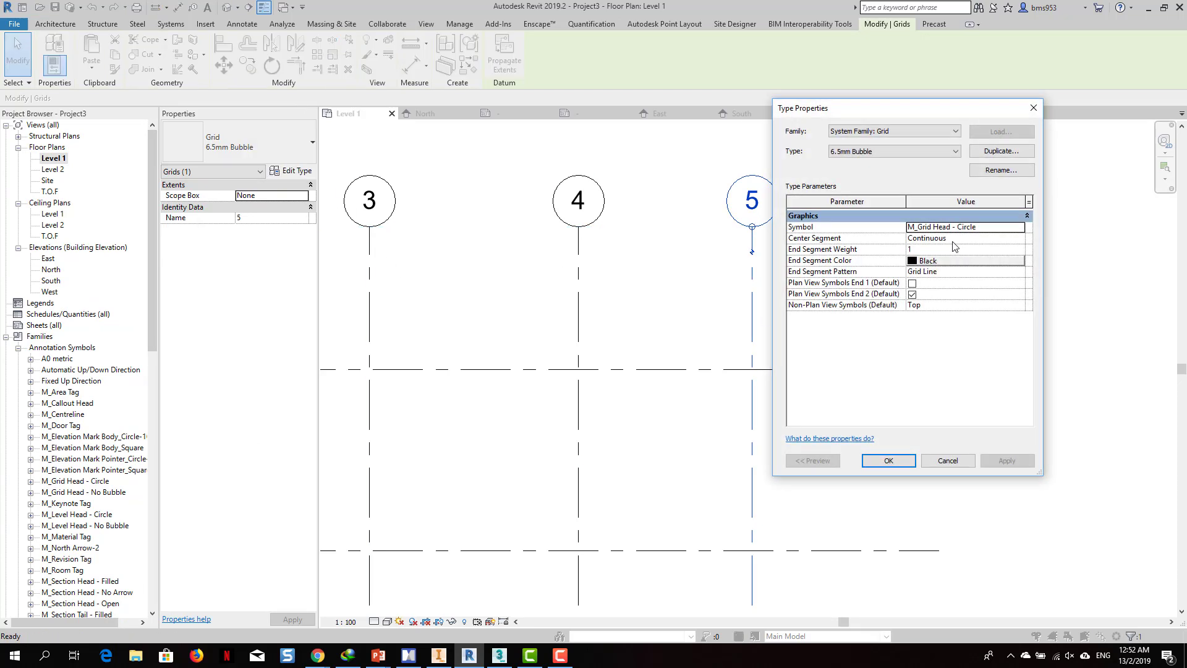
left_click(948, 460)
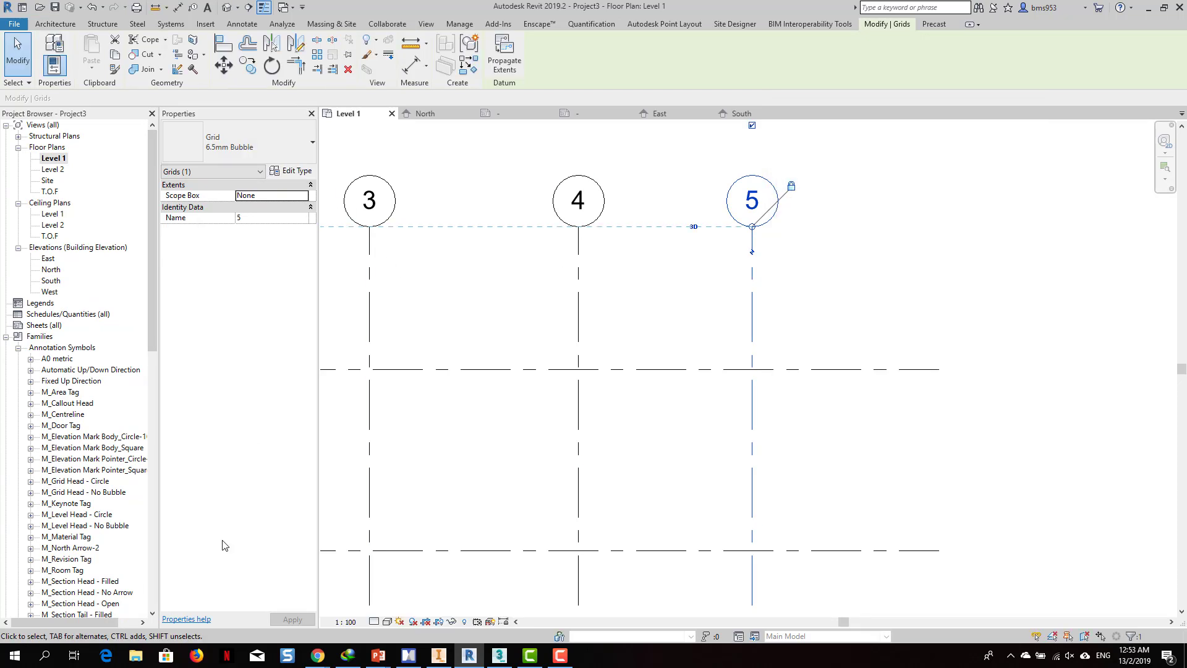
key("Escape")
Open the M_Grid Head - Circle annotation family for editing.
right_click(99, 484)
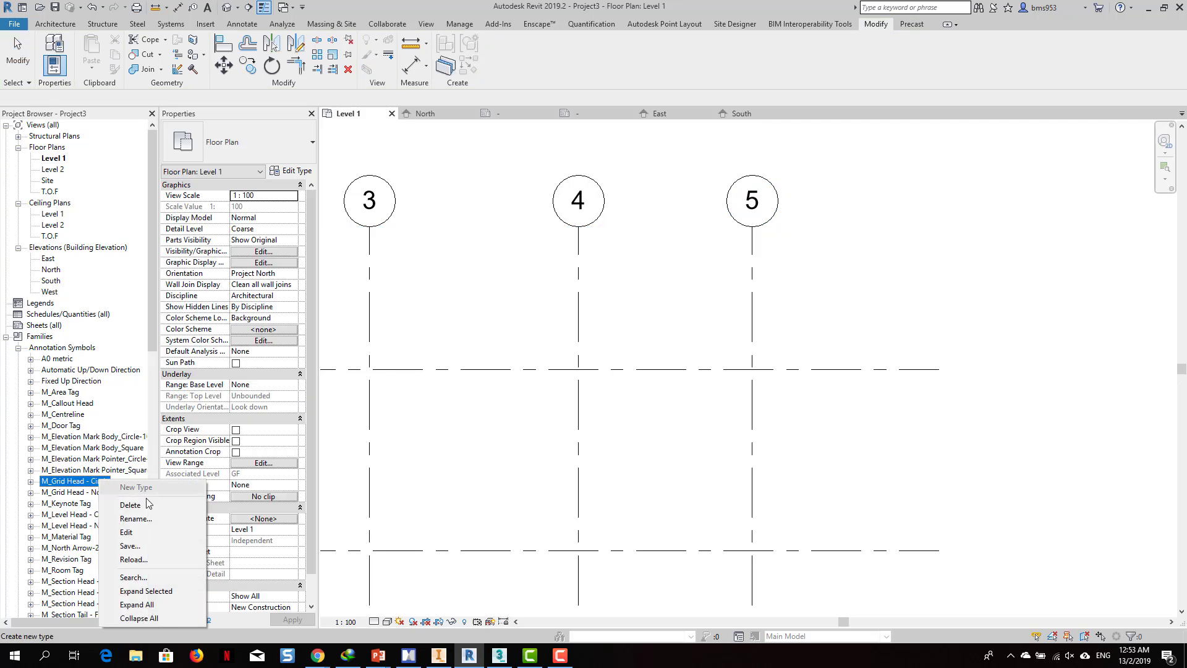
left_click(159, 530)
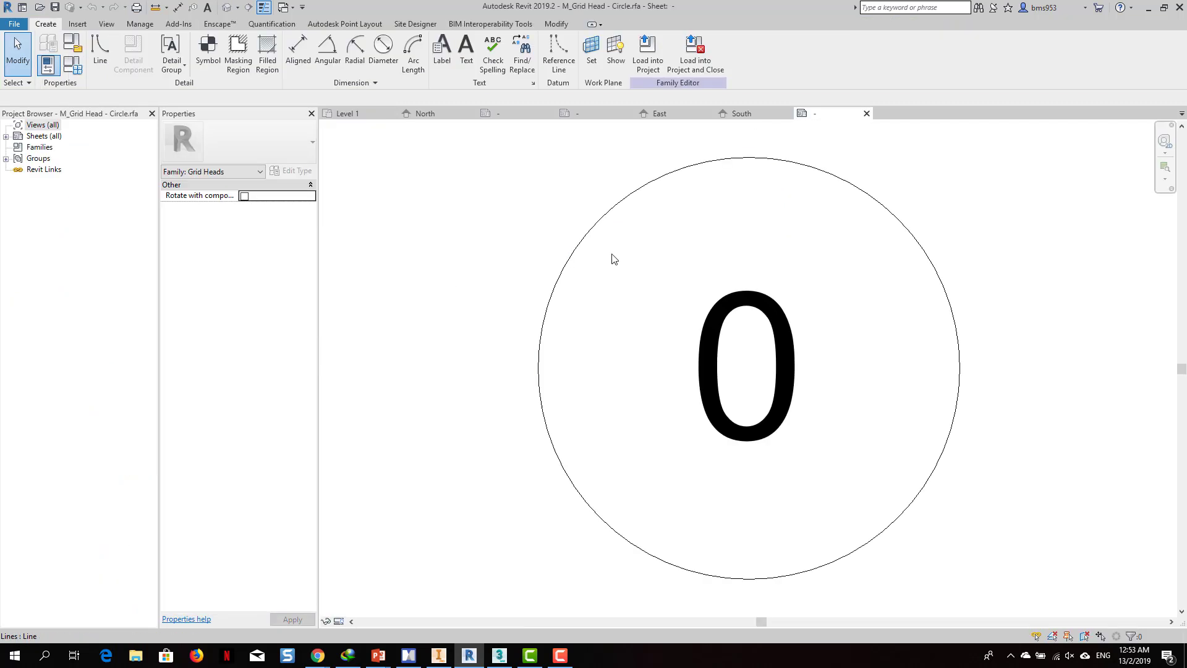
scroll(615, 260, "down", 3)
scroll(603, 225, "down", 2)
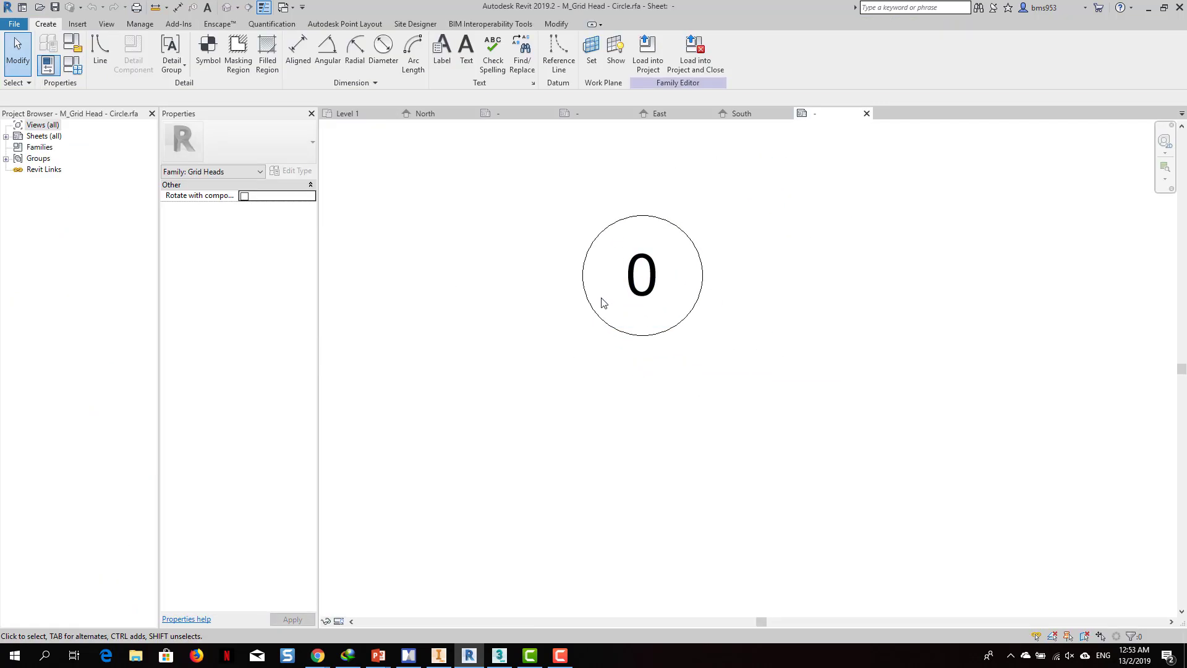
Turn on the visibility of reference planes in the grid head family's view.
key("v")
key("v")
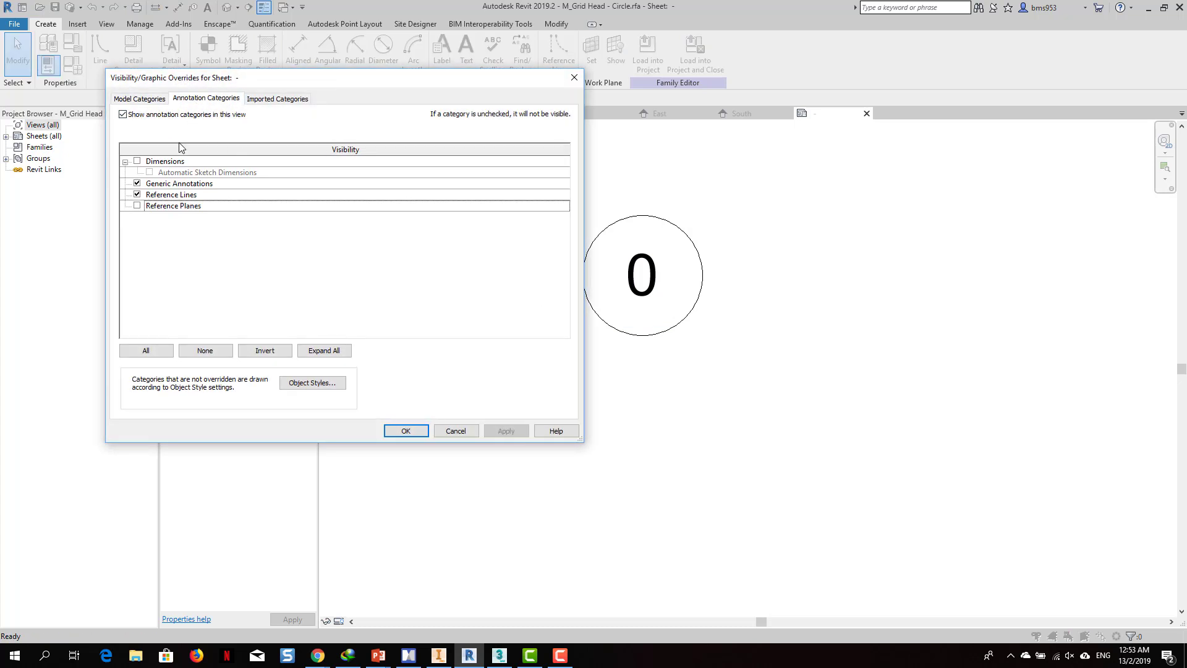
left_click(137, 206)
left_click(406, 431)
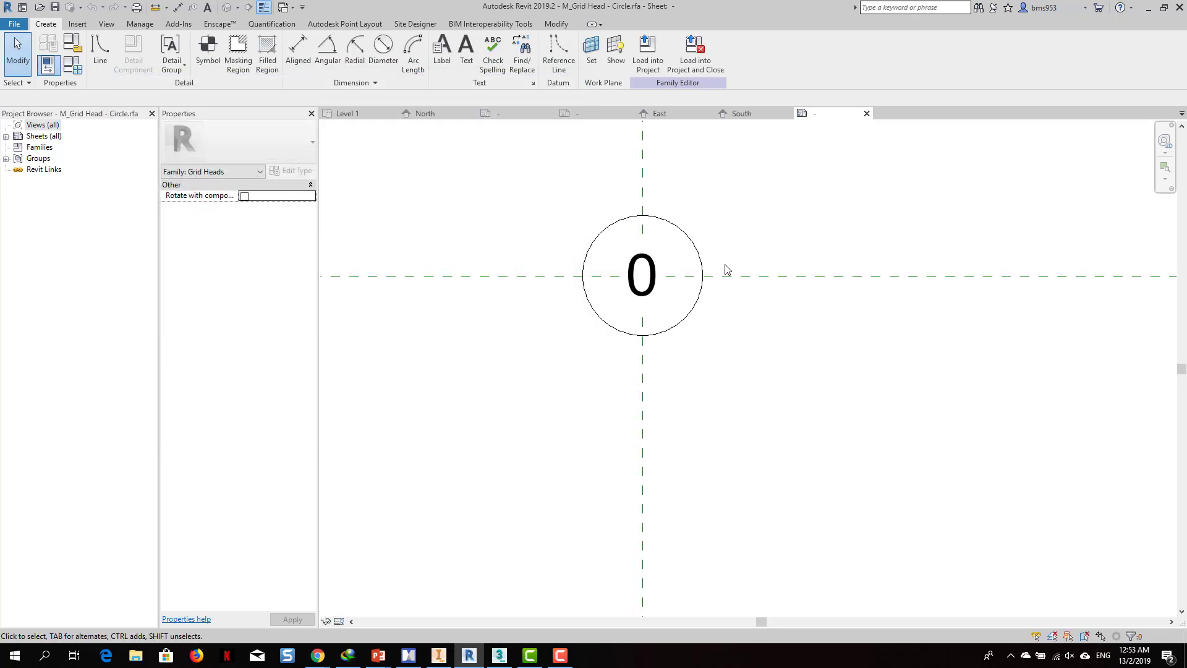
scroll(673, 279, "down", 1)
middle_click_drag(697, 256, 657, 277)
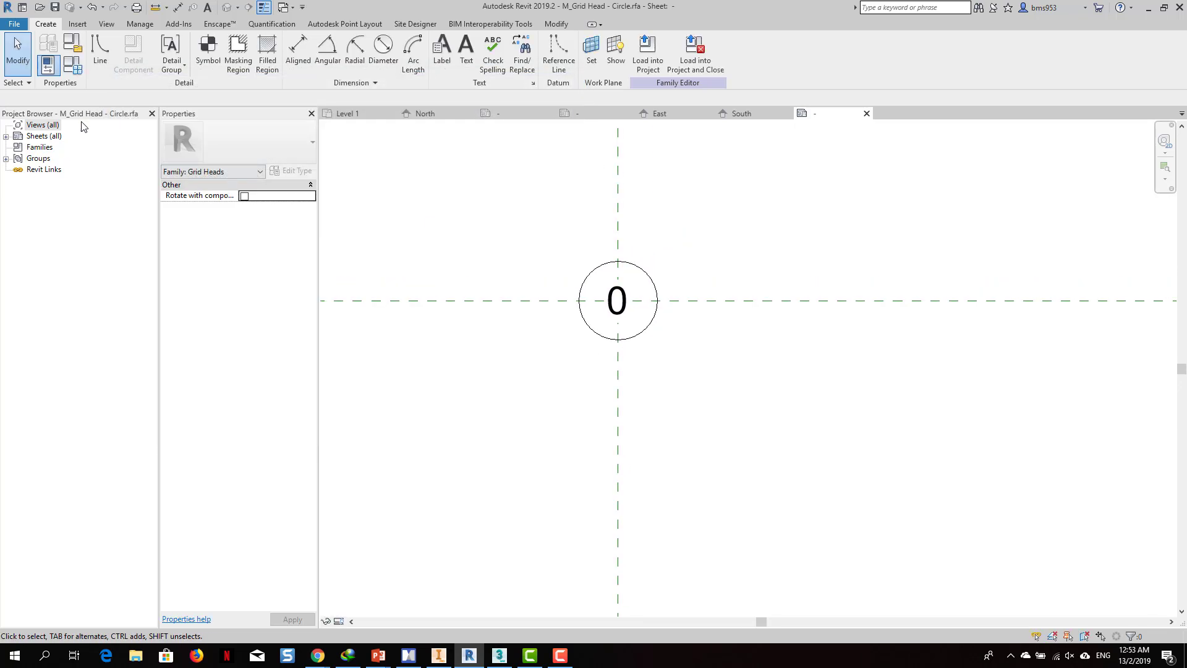
Create a new family from the Metric Generic Annotation template.
left_click(20, 24)
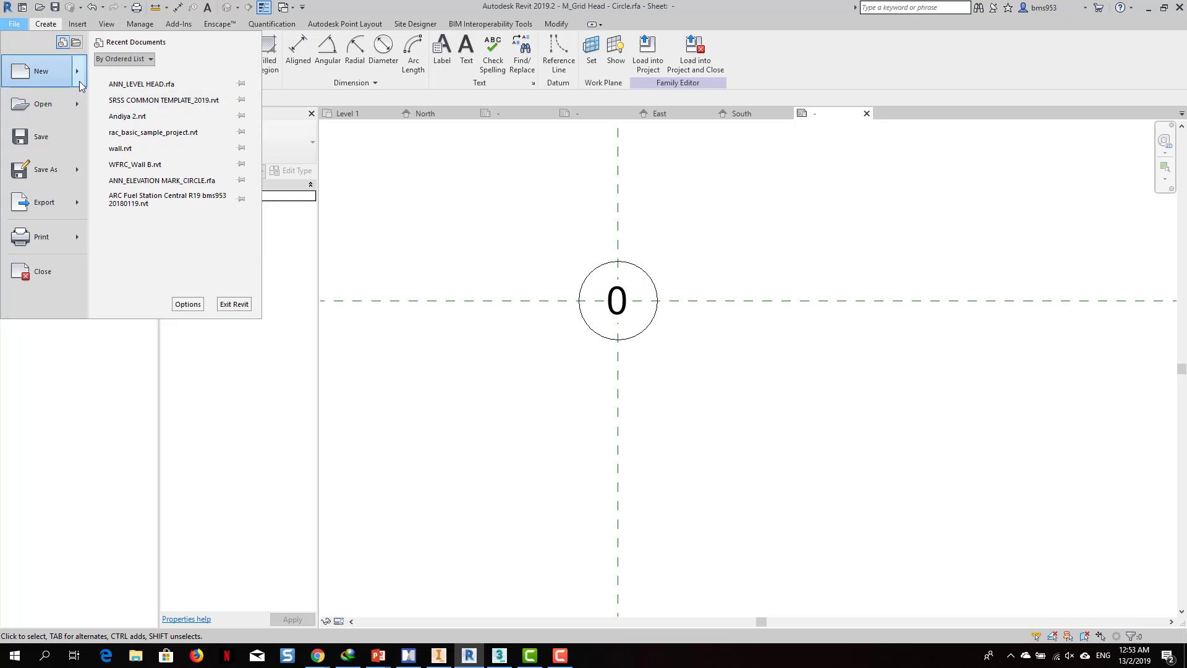
mouse_move(80, 91)
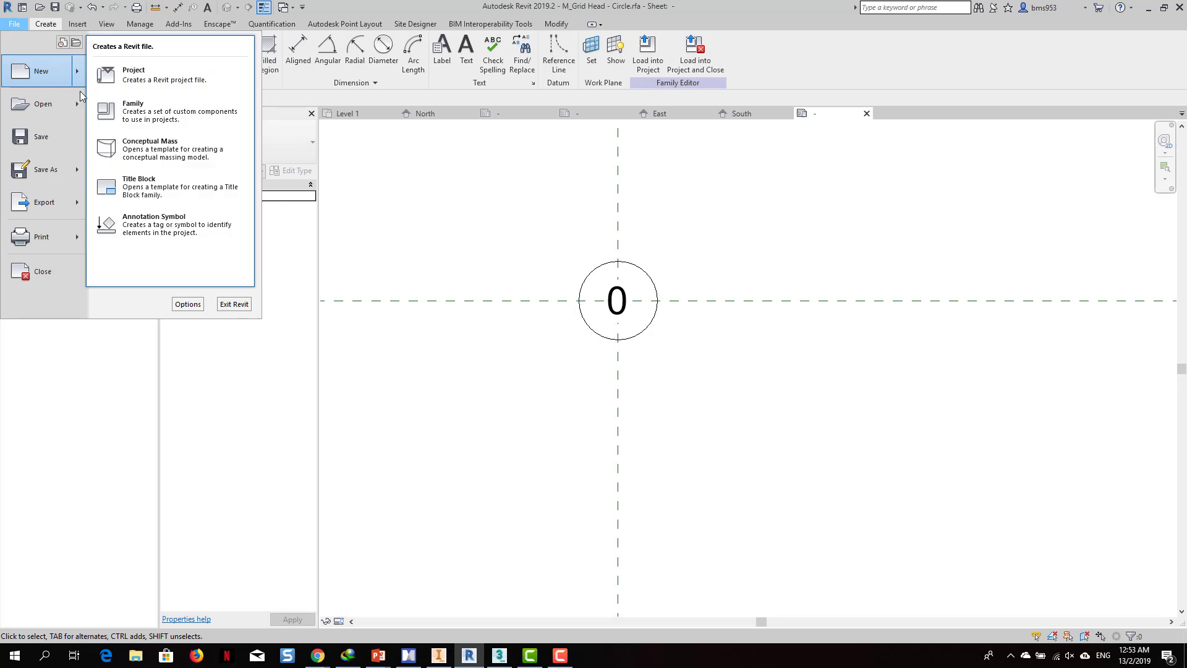
left_click(133, 109)
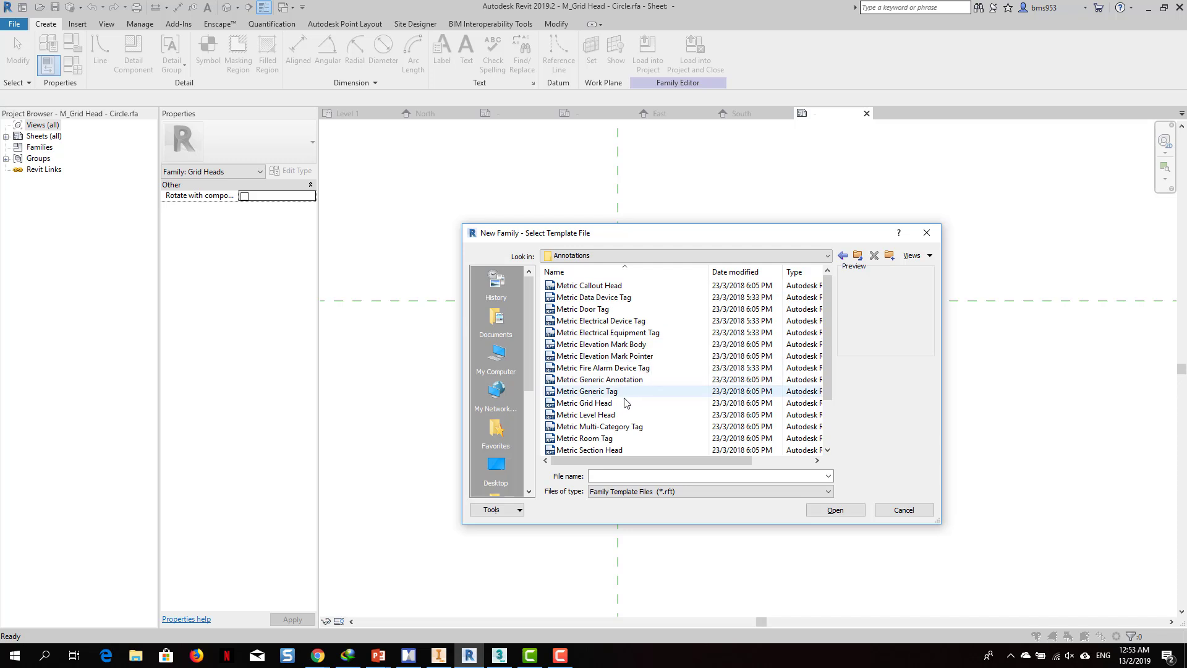
left_click(616, 382)
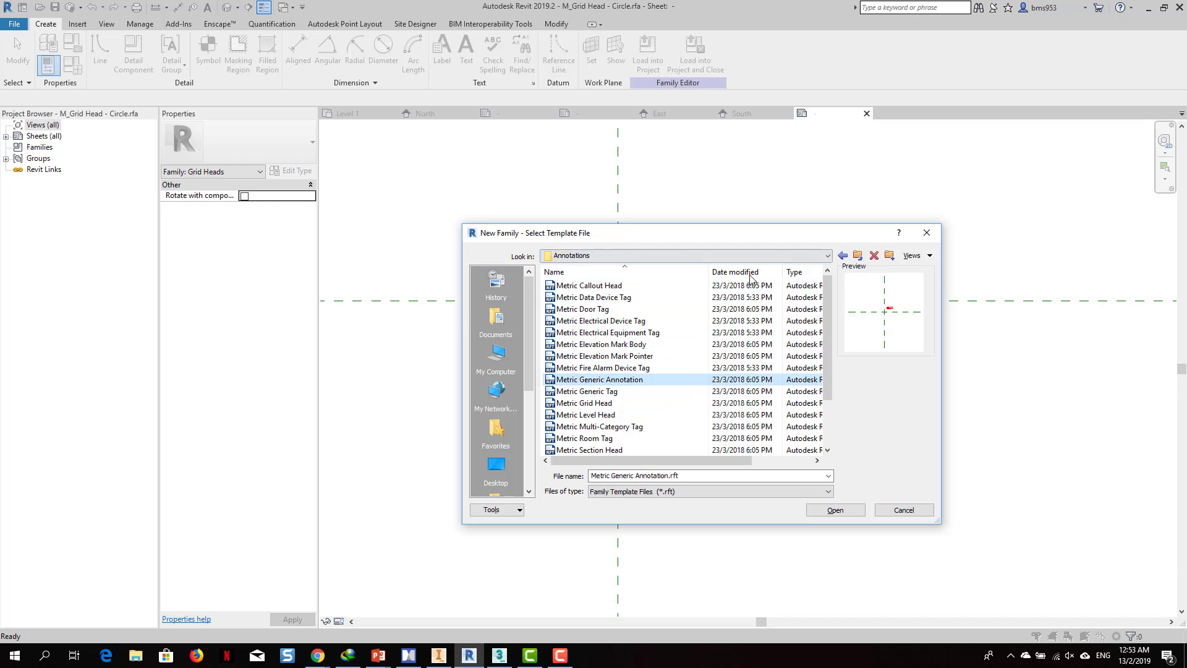
left_click_drag(631, 233, 750, 237)
double_click(730, 384)
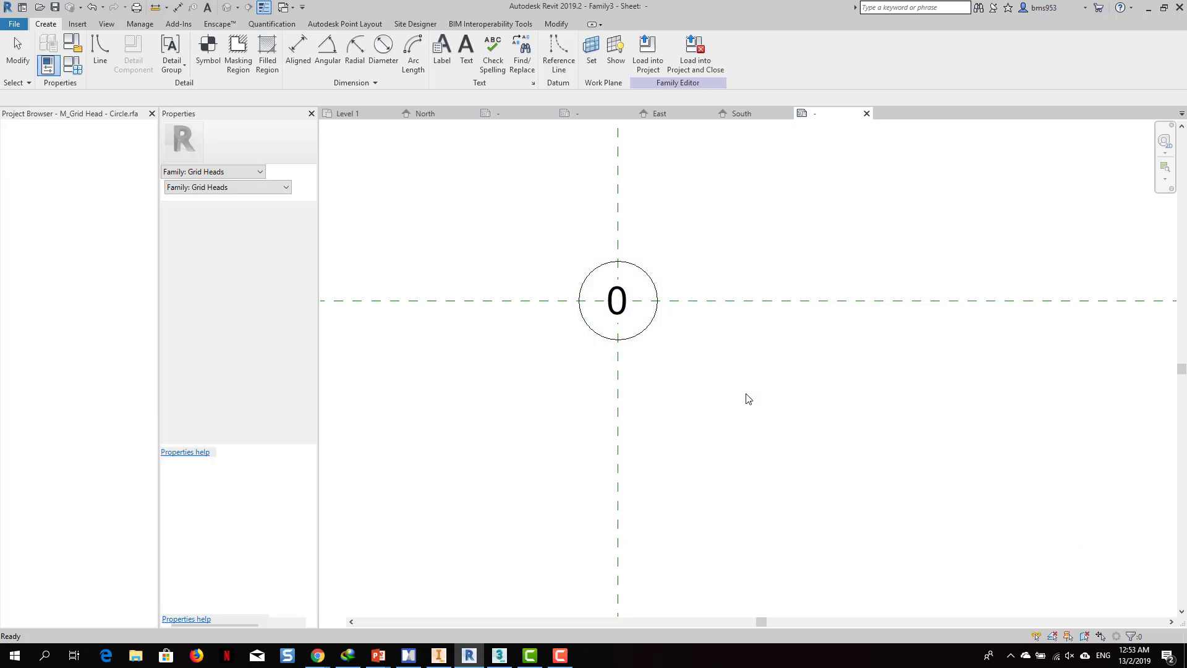
Check the circle radius and label in the grid head family, and delete the note text from the new generic annotation family.
left_click(829, 115)
left_click(637, 290)
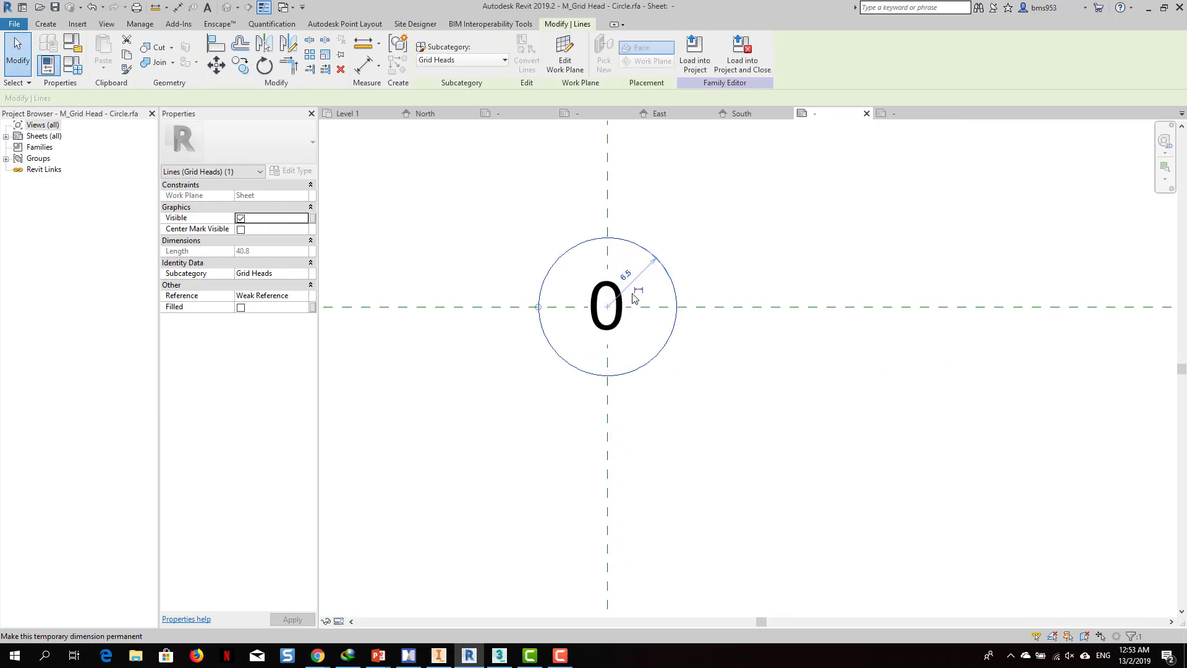
left_click(895, 114)
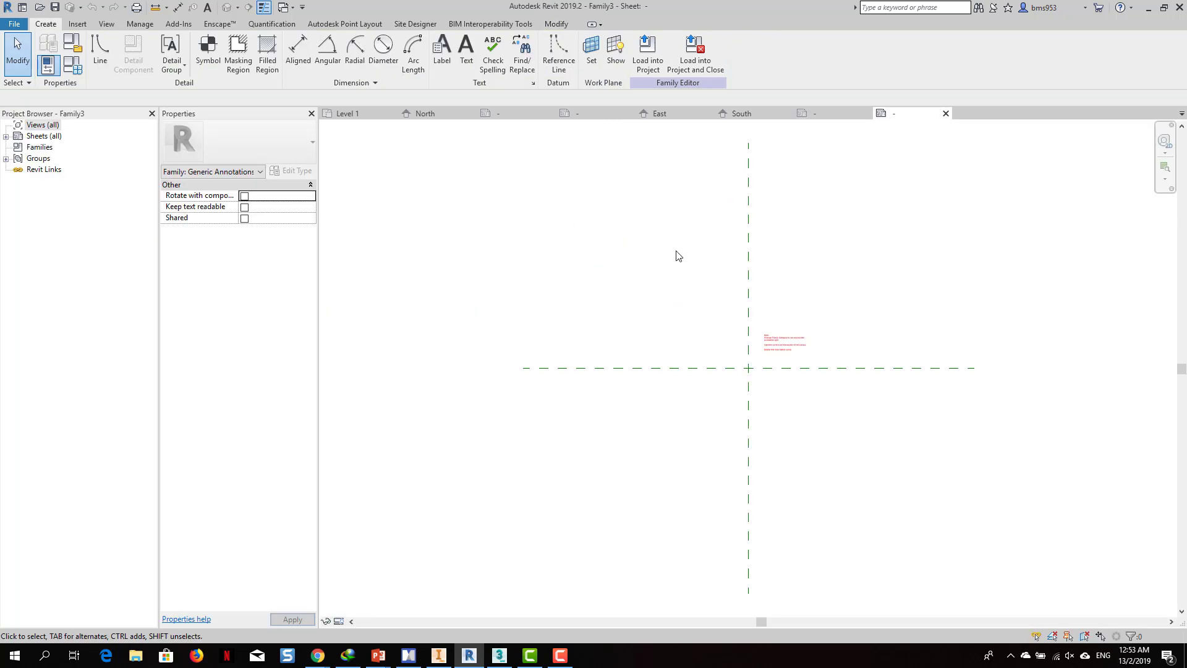
middle_click_drag(678, 255, 591, 208)
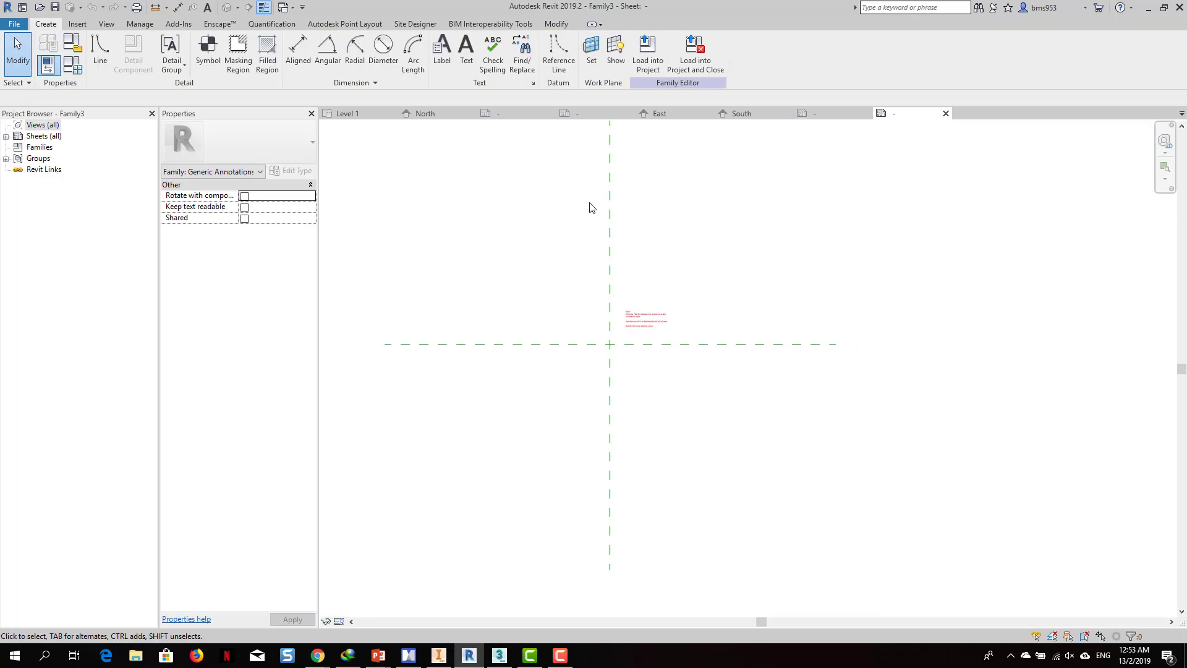
left_click(843, 112)
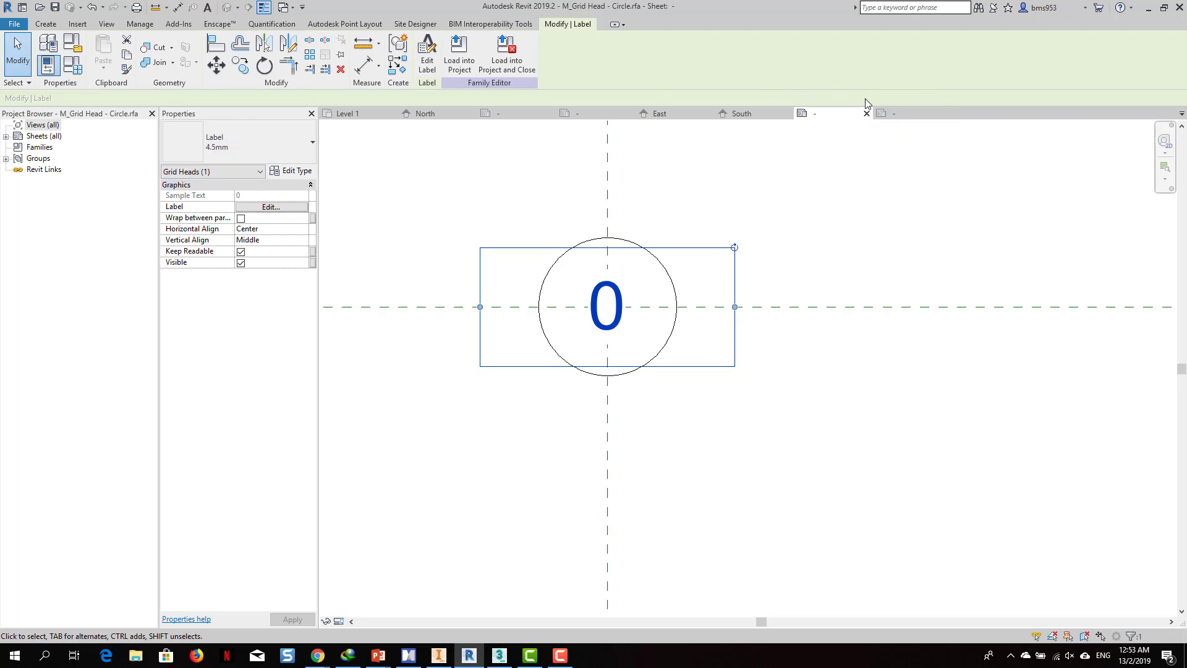
left_click(895, 110)
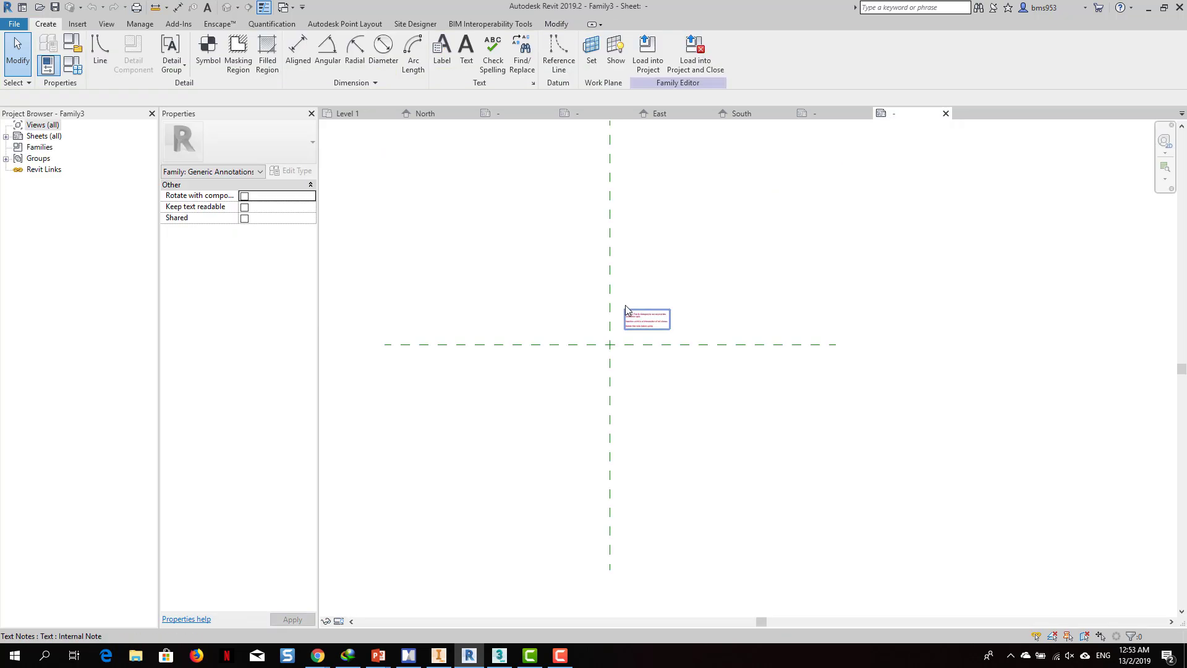
left_click(627, 309)
key("Delete")
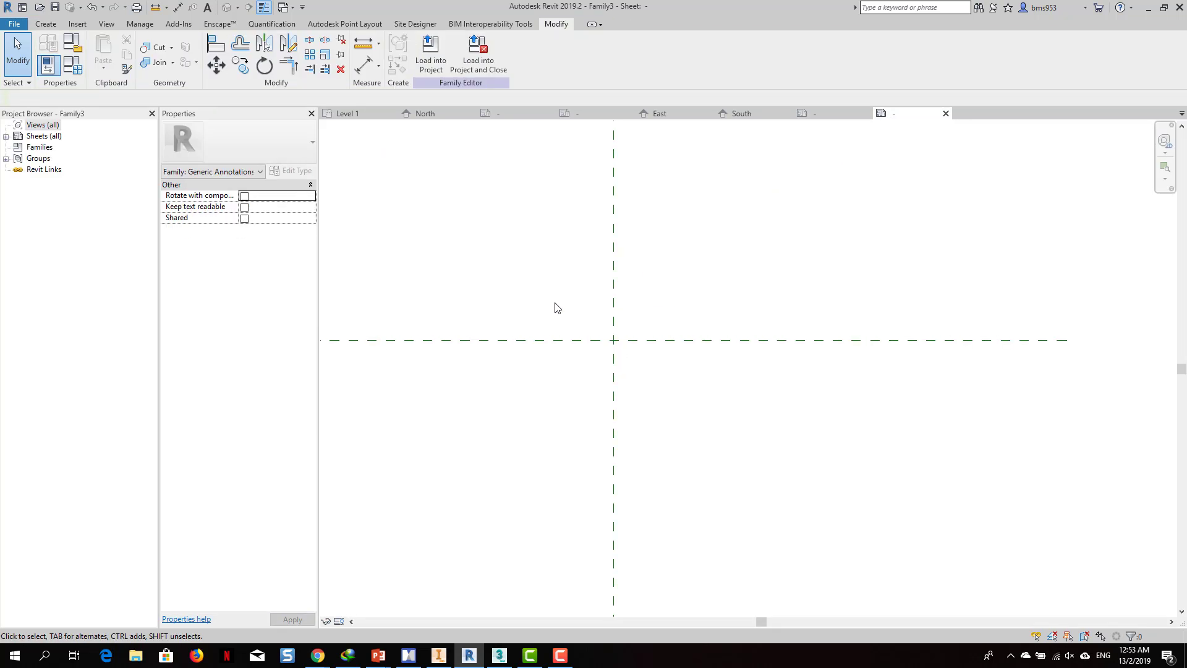
Draw a circle of radius 6.5 centred on the intersection of the reference planes.
middle_click_drag(711, 280, 654, 266)
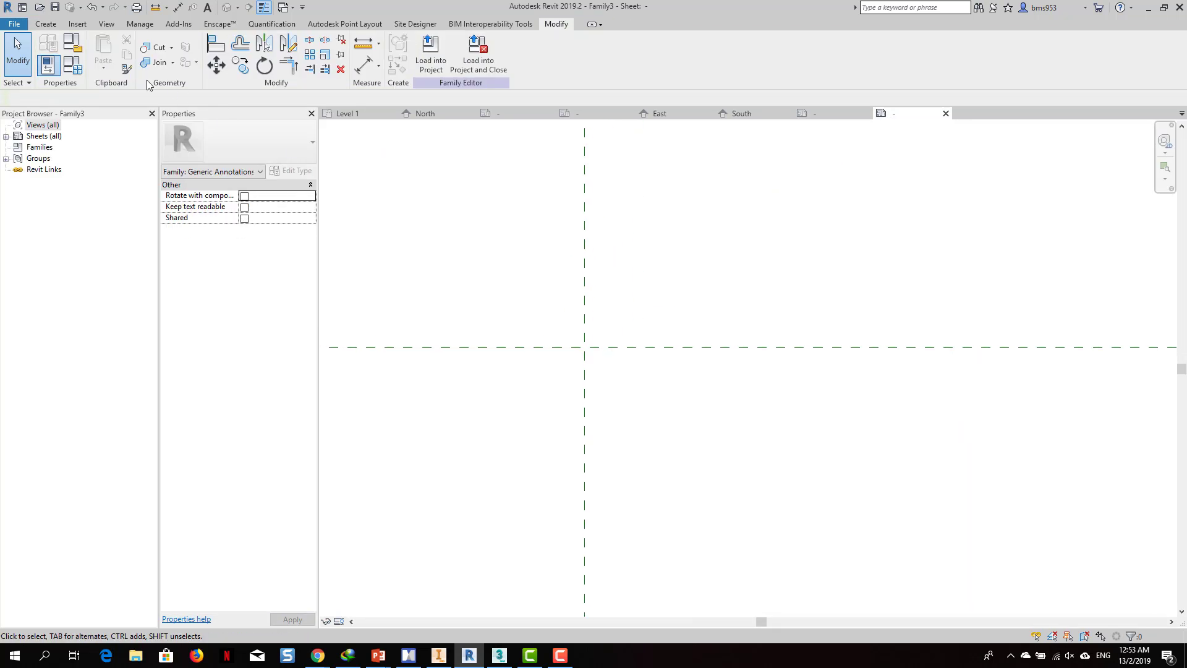
left_click(45, 24)
left_click(99, 52)
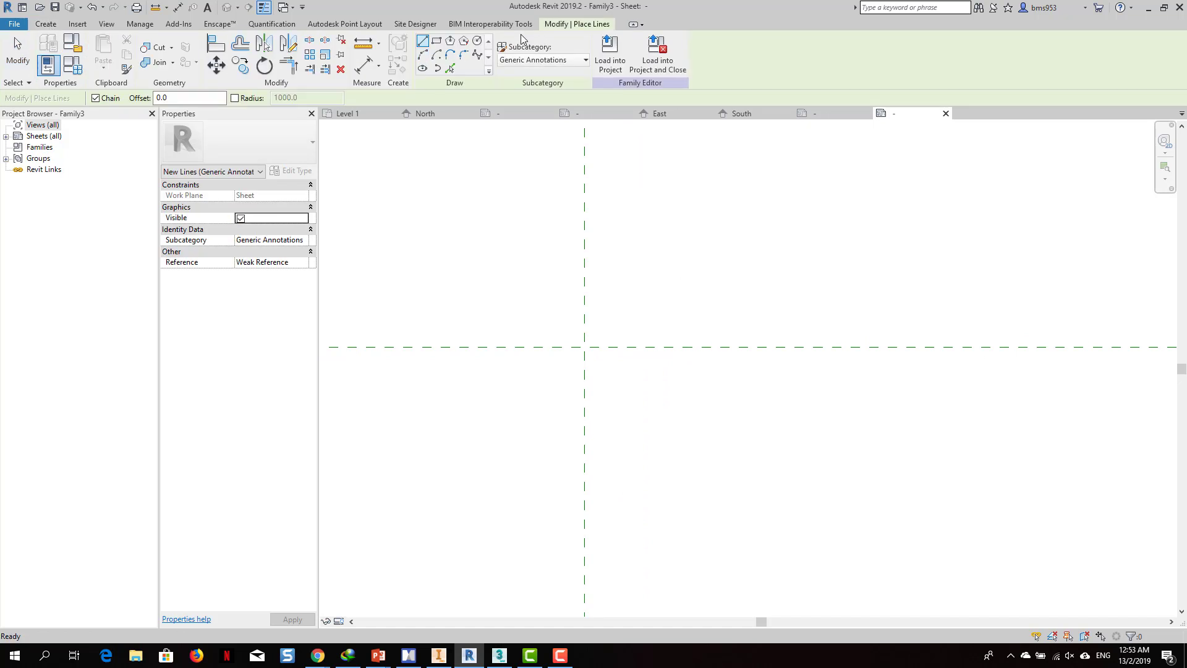
left_click(478, 42)
left_click(584, 347)
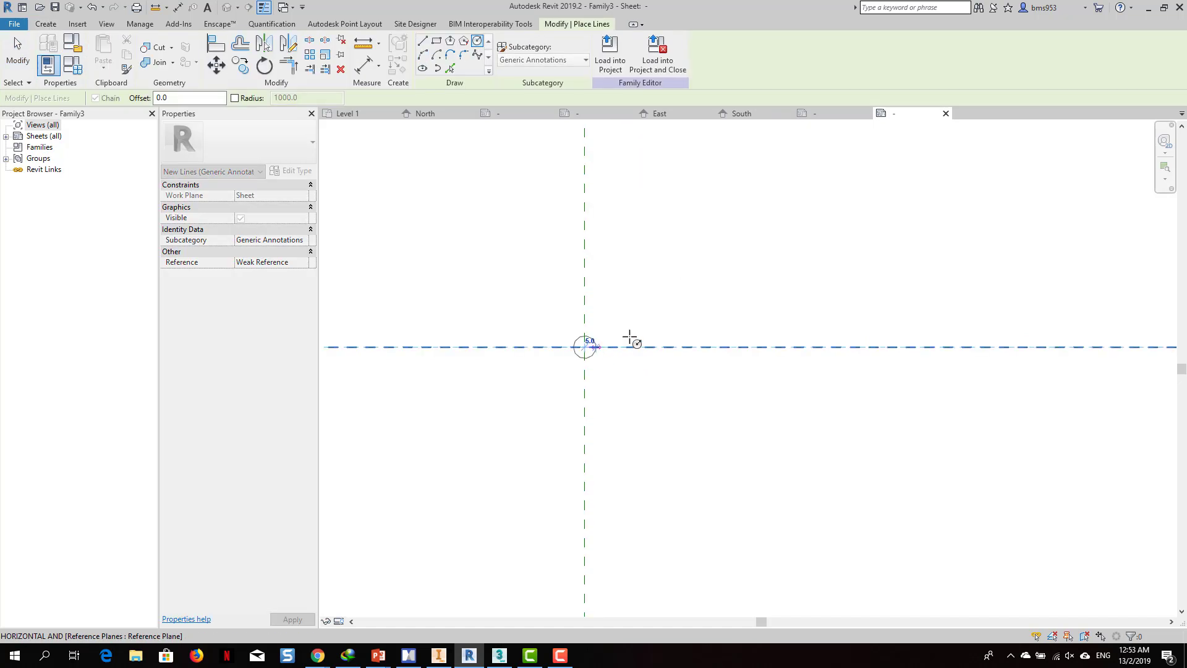
type("6.5")
key("Return")
Draw a concentric inner circle of radius 4.0 at the reference plane intersection.
scroll(596, 358, "up", 4)
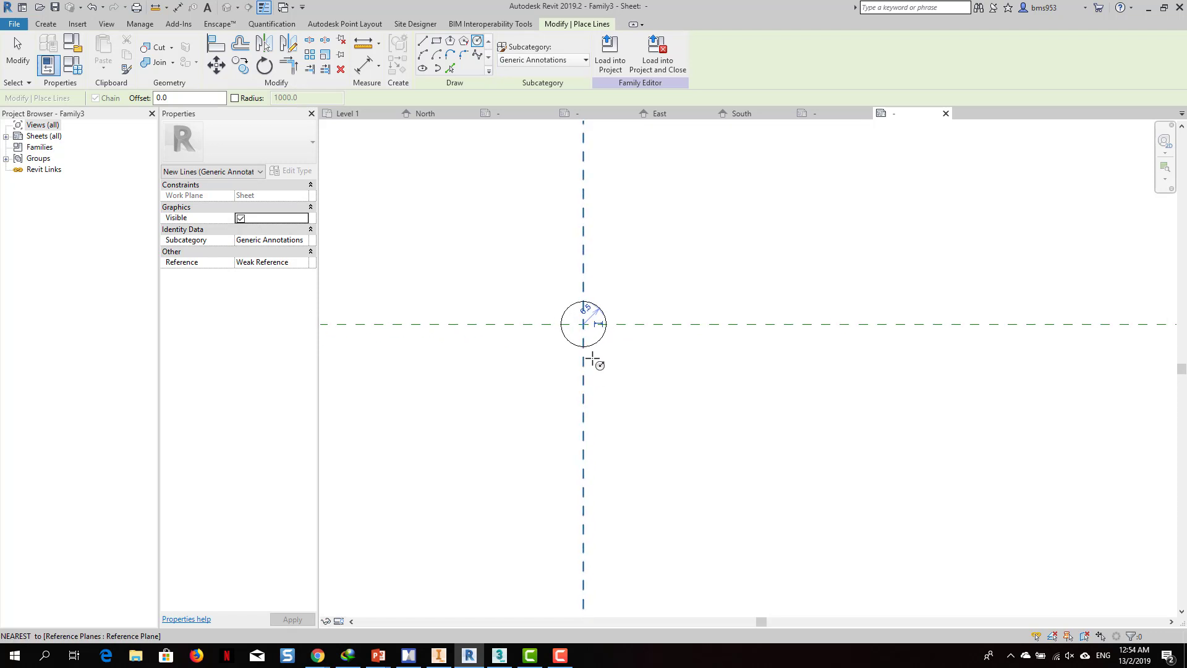
scroll(569, 312, "up", 2)
left_click(565, 286)
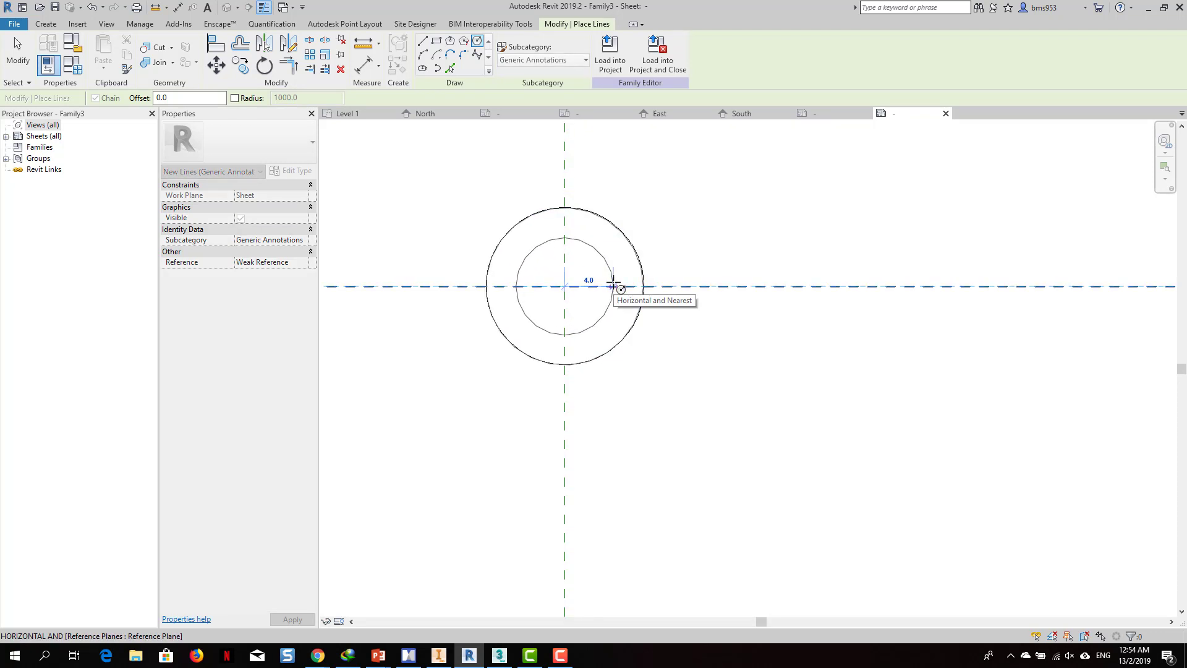
left_click(613, 286)
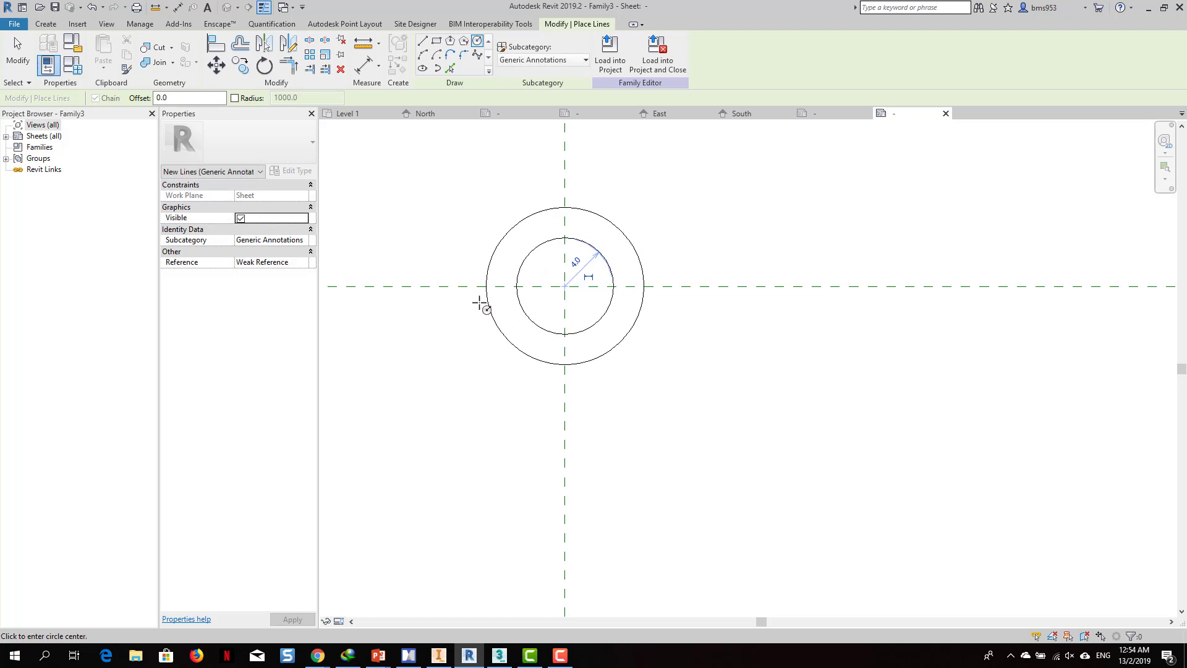
Draw a vertical line from the bottom quadrant of the inner circle to the bottom of the outer circle.
left_click(422, 40)
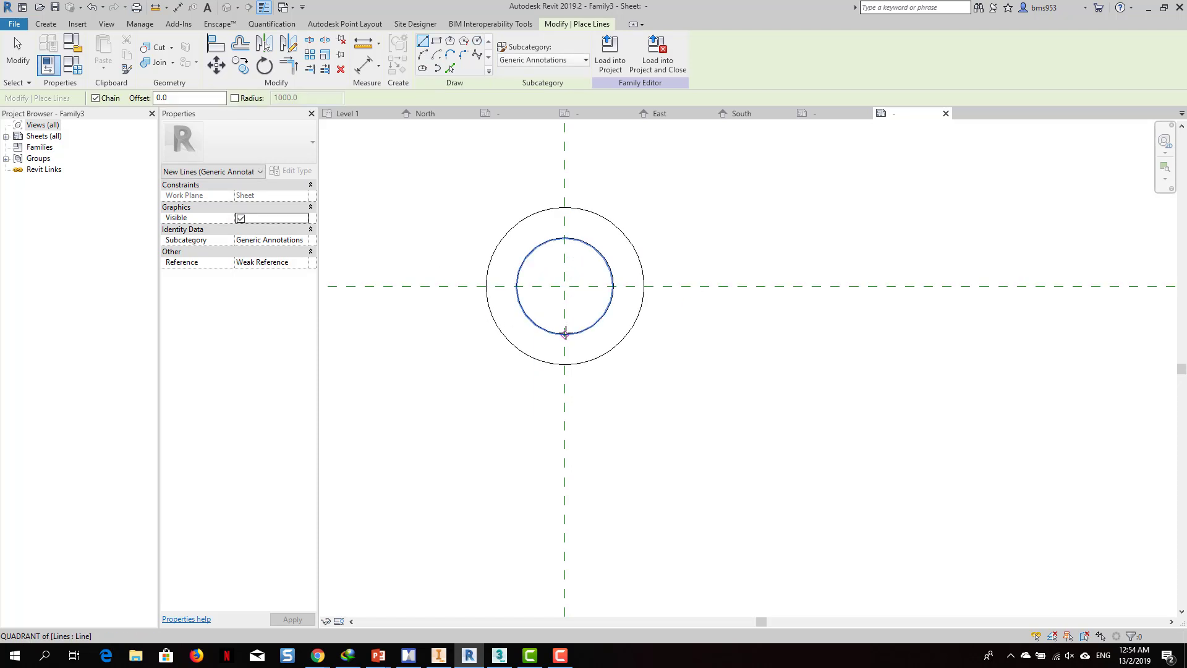
left_click(565, 335)
left_click(565, 364)
key("Escape")
key("Escape")
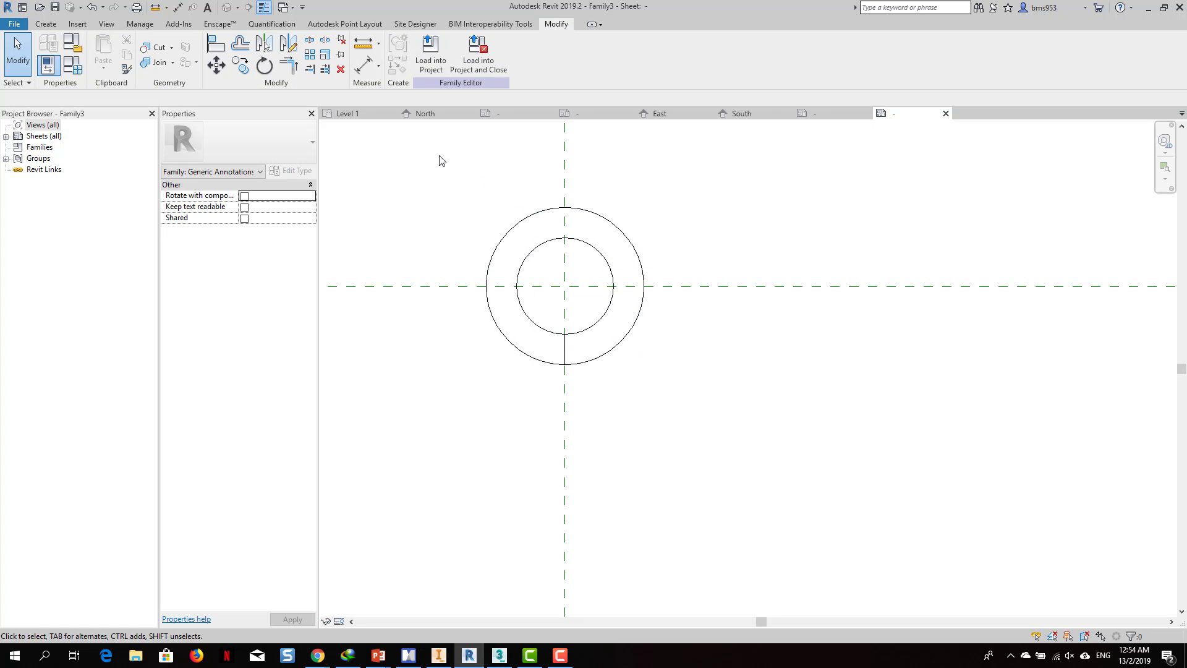
Create a SCALE_100 subcategory under Generic Annotations in the object styles.
left_click(140, 24)
left_click(84, 57)
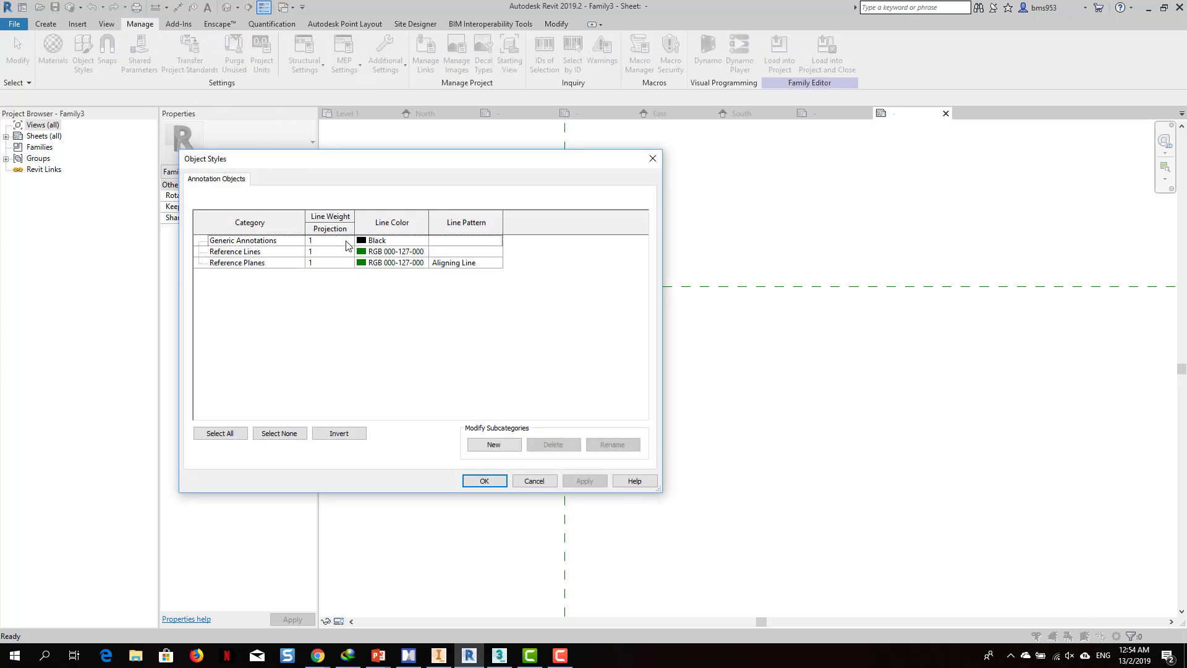
left_click(470, 443)
type("DOC_EL_")
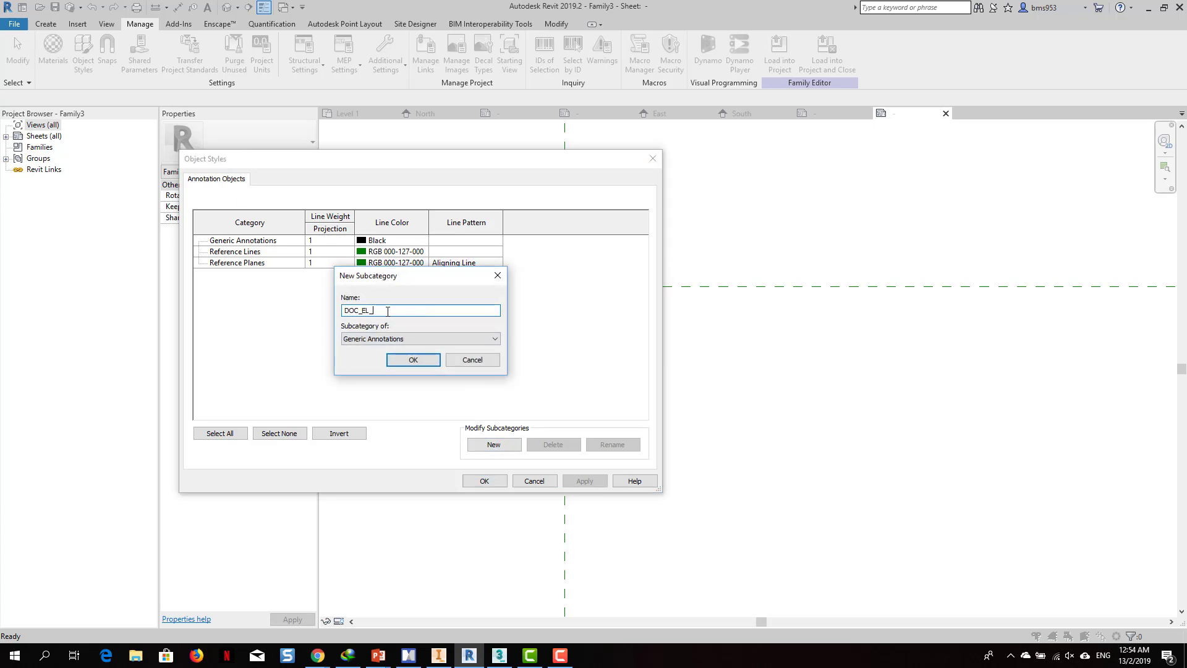
left_click_drag(387, 311, 276, 306)
type("SCALE_100")
left_click_drag(385, 311, 283, 316)
key("ctrl+c")
left_click(418, 363)
Add a SCALE_200 subcategory under Generic Annotations and accept the object styles.
left_click(493, 445)
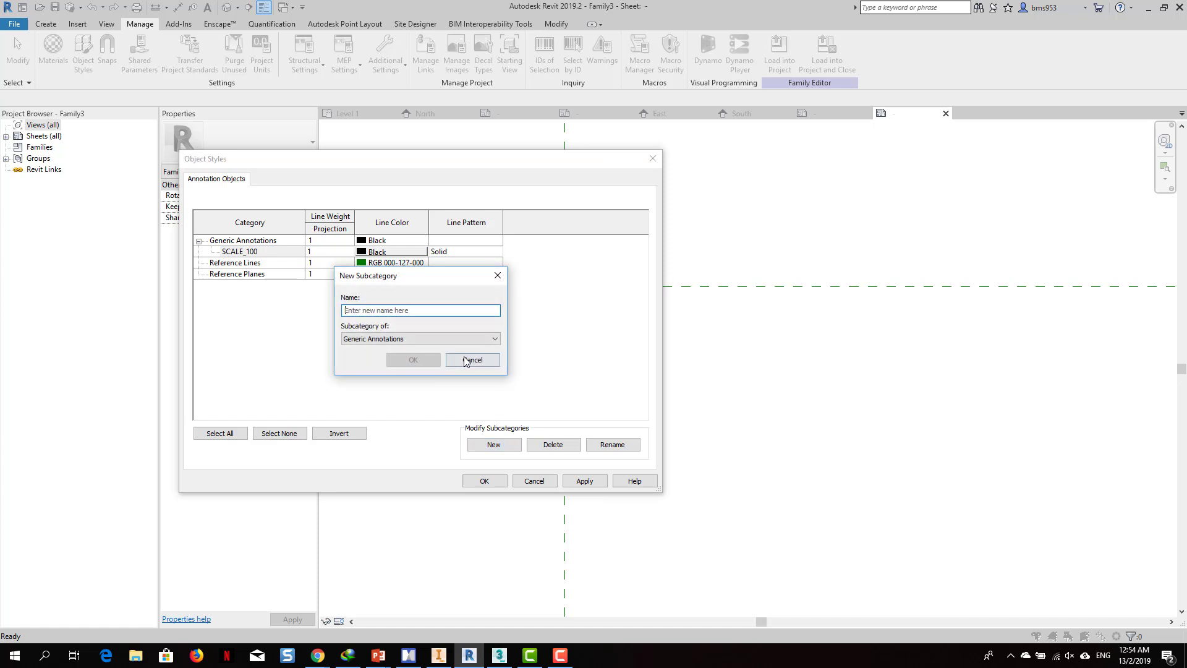
key("ctrl+v")
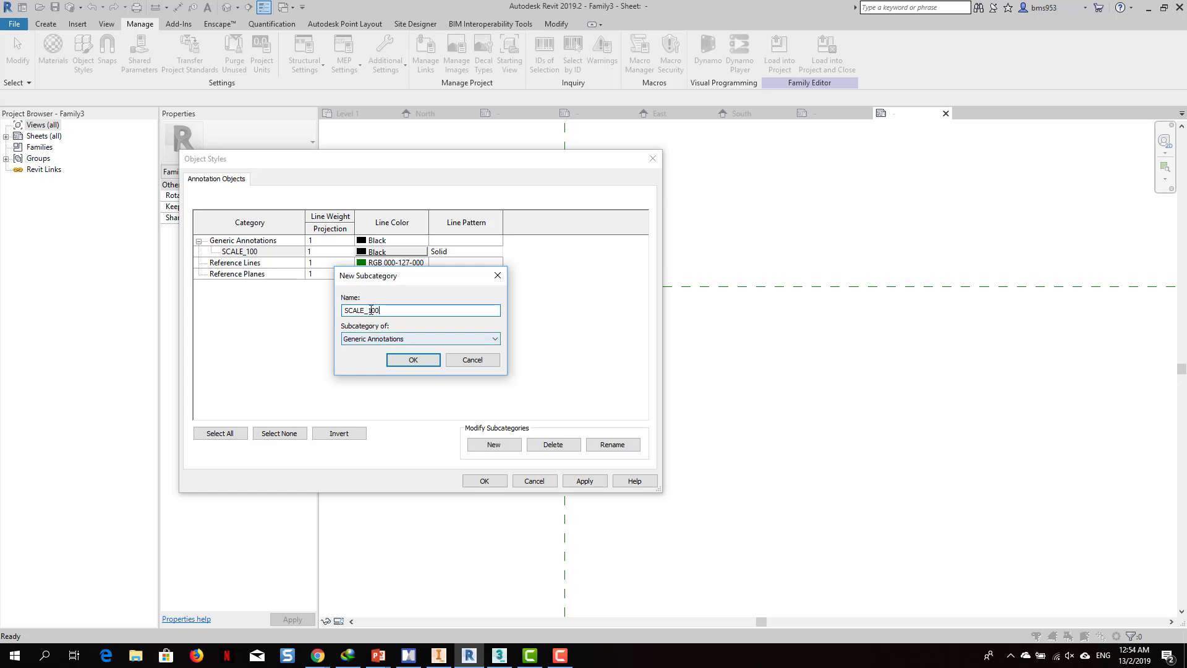
left_click_drag(371, 310, 383, 311)
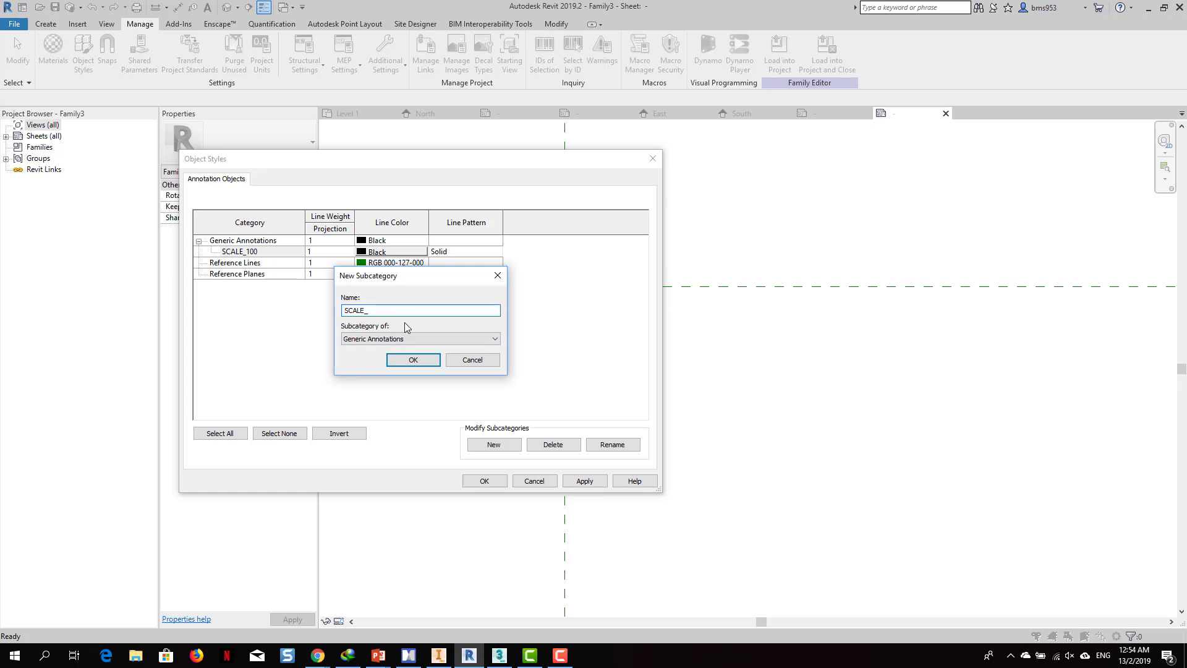
type("200")
left_click(410, 359)
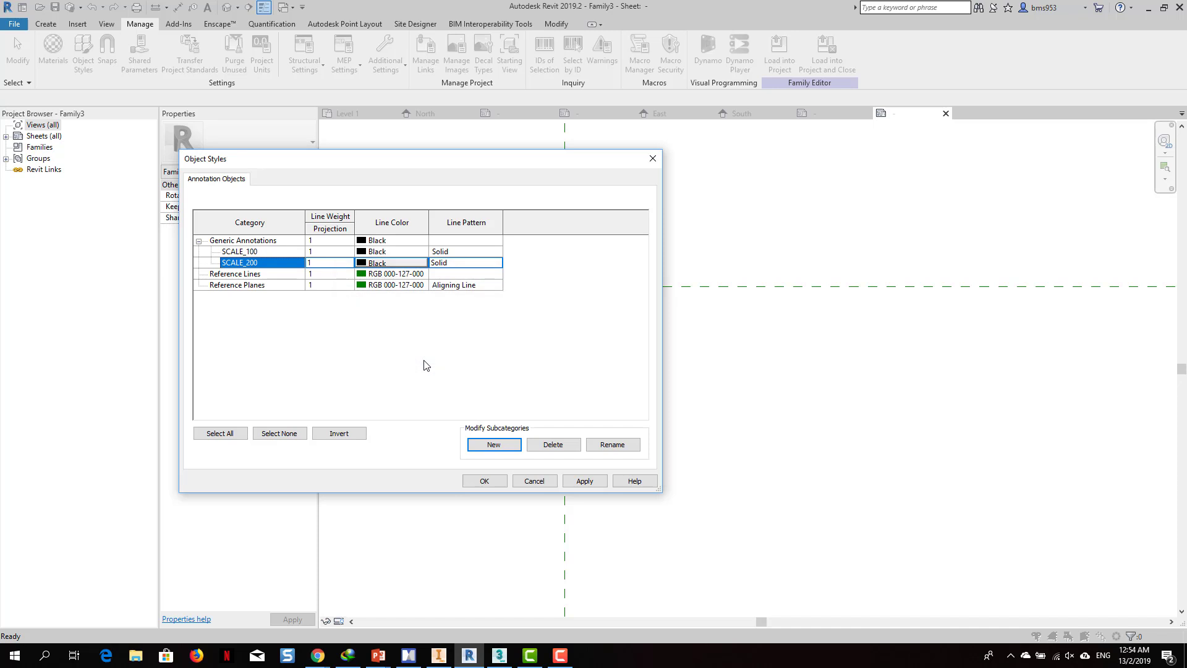
left_click(484, 480)
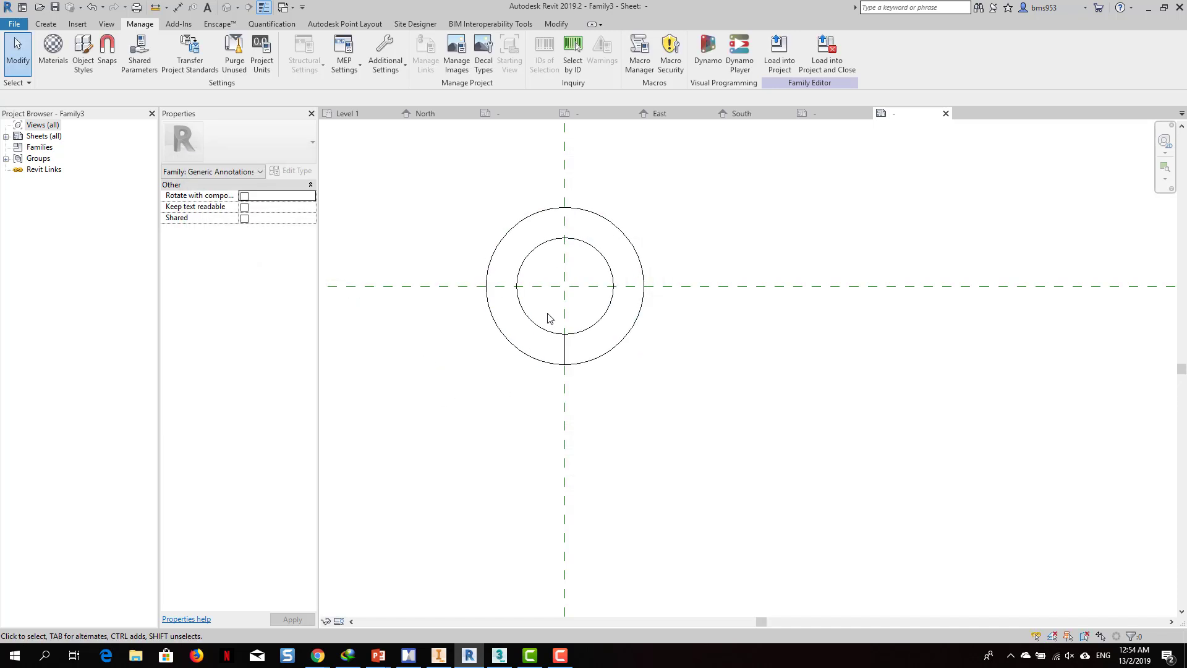
Assign the inner circle and the short vertical line to the SCALE_200 subcategory.
left_click_drag(498, 166, 640, 414)
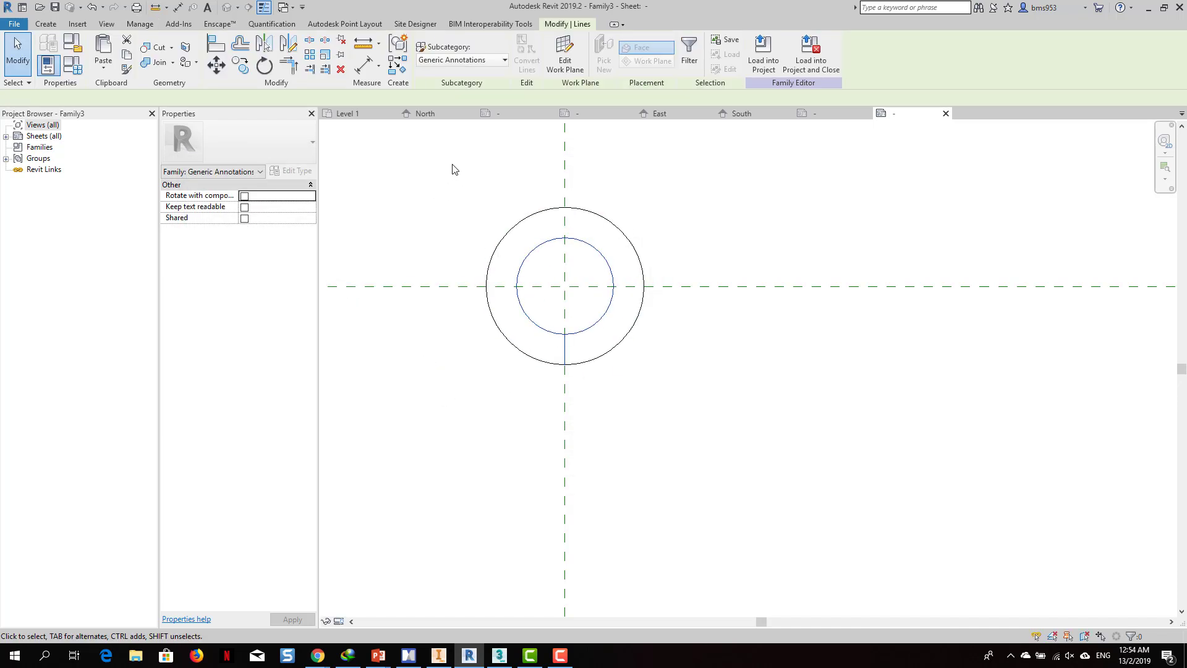
left_click(461, 60)
left_click(436, 112)
left_click(623, 194)
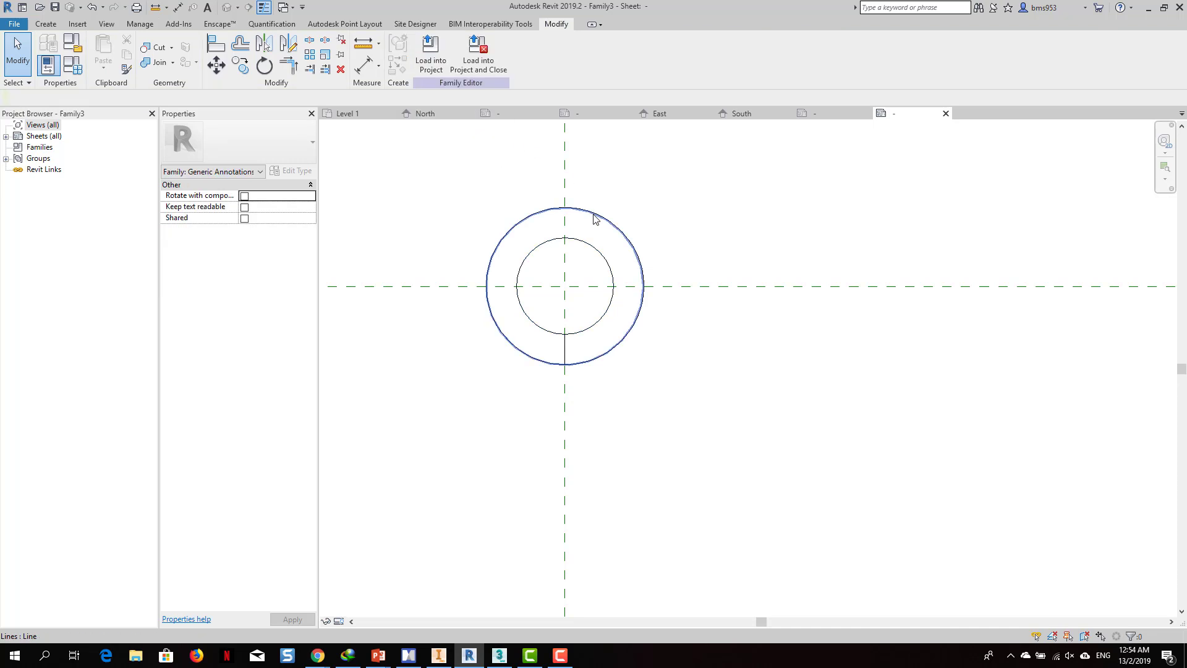
Assign the outer circle to the SCALE_100 subcategory.
left_click(618, 233)
left_click(470, 60)
left_click(467, 100)
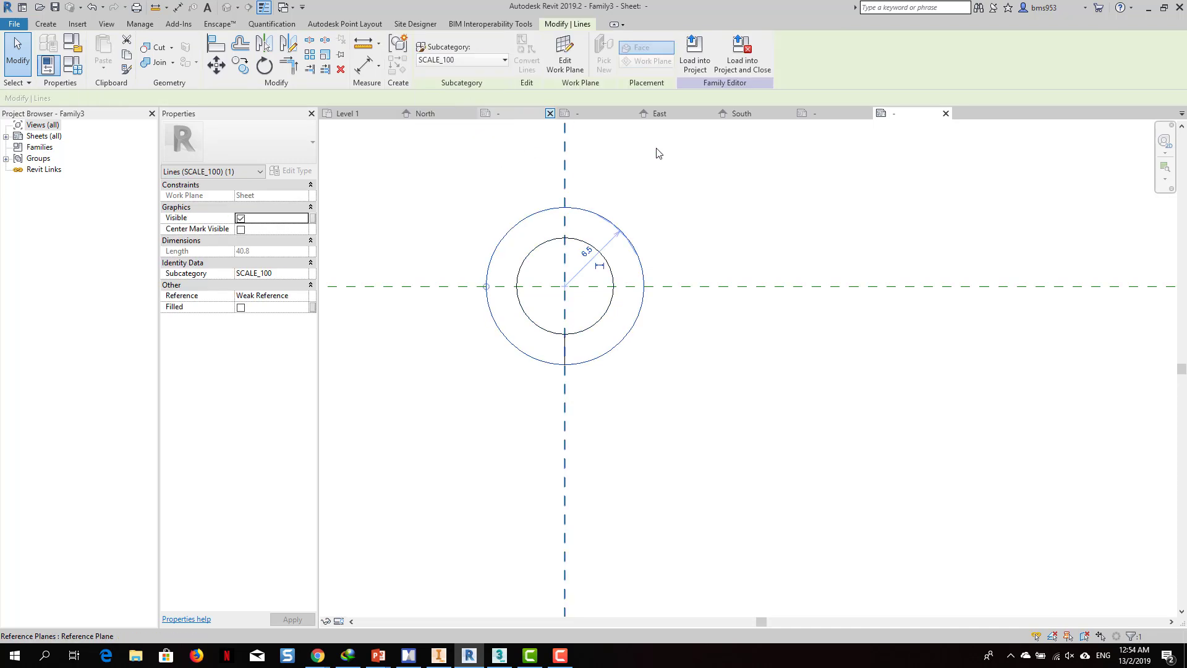
left_click(714, 150)
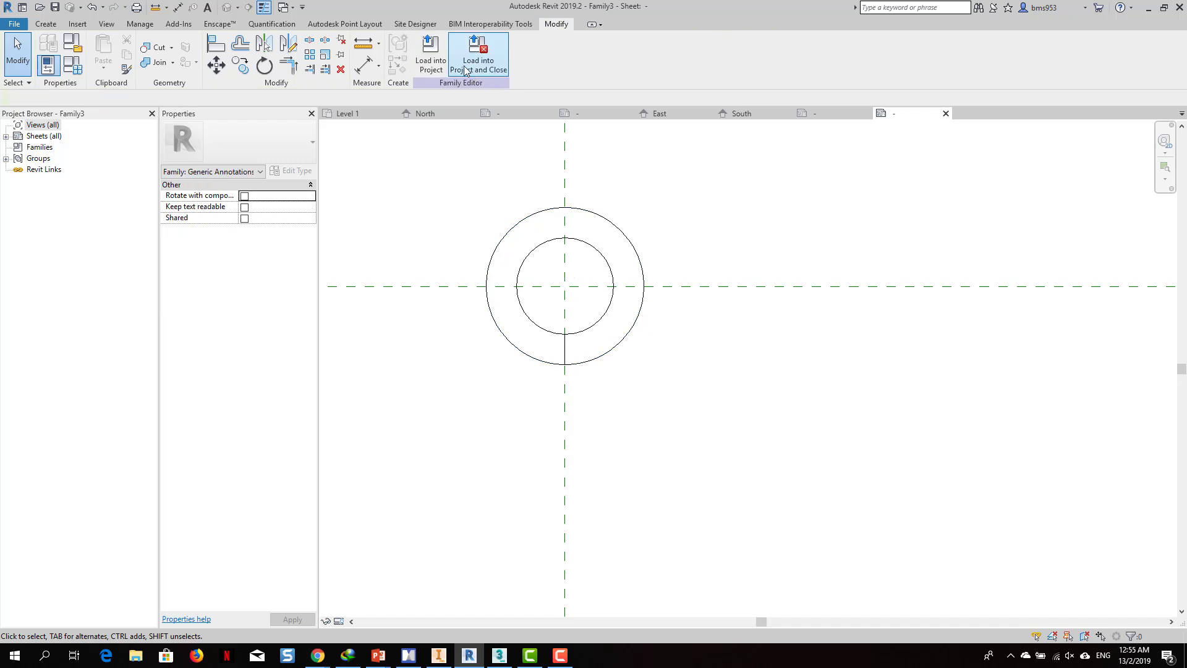
Load the generic annotation family into M_Grid Head - Circle.rfa only and place one instance beside the grid number label.
left_click(439, 47)
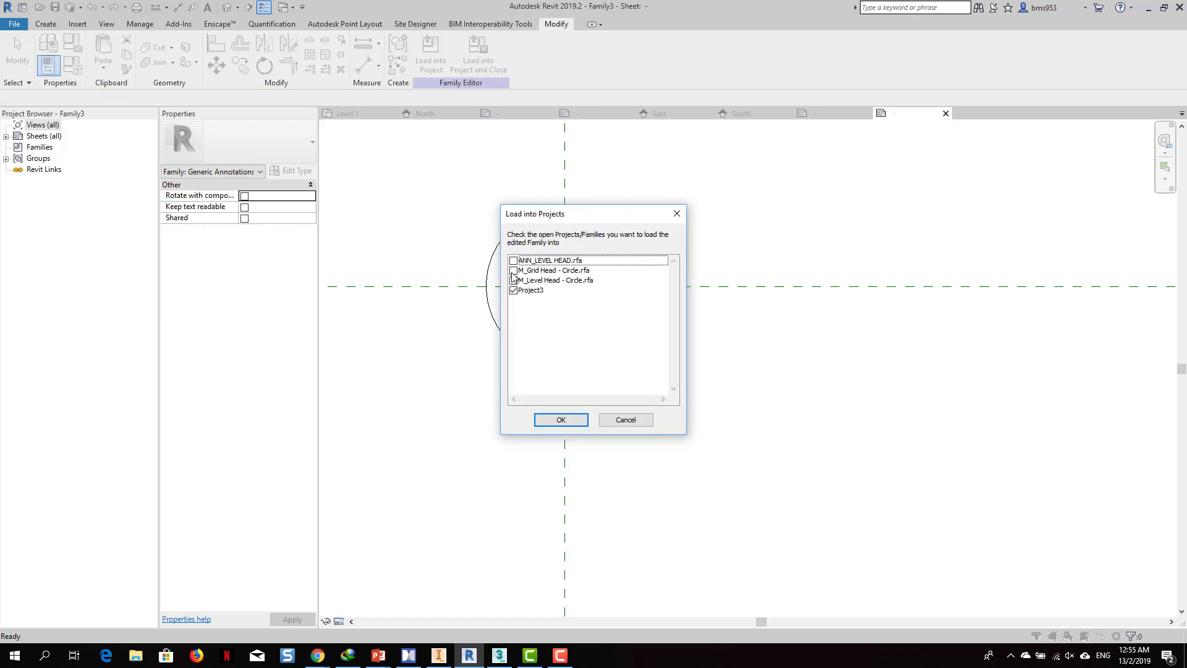
left_click(513, 270)
left_click(514, 281)
left_click(514, 290)
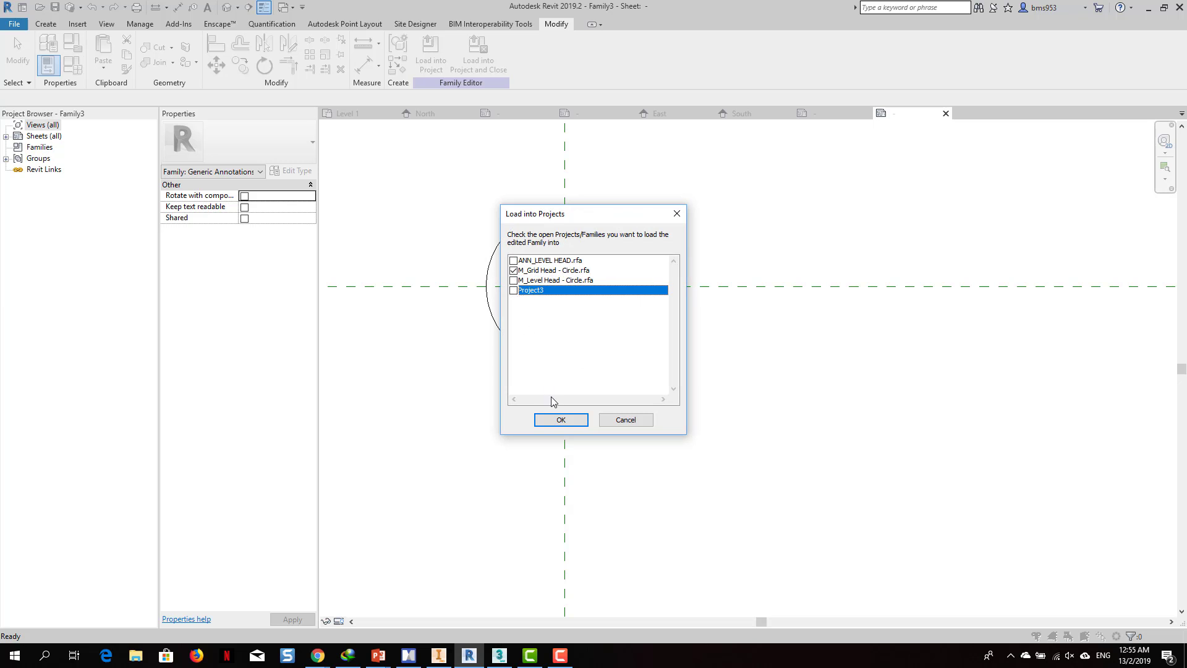
left_click(560, 420)
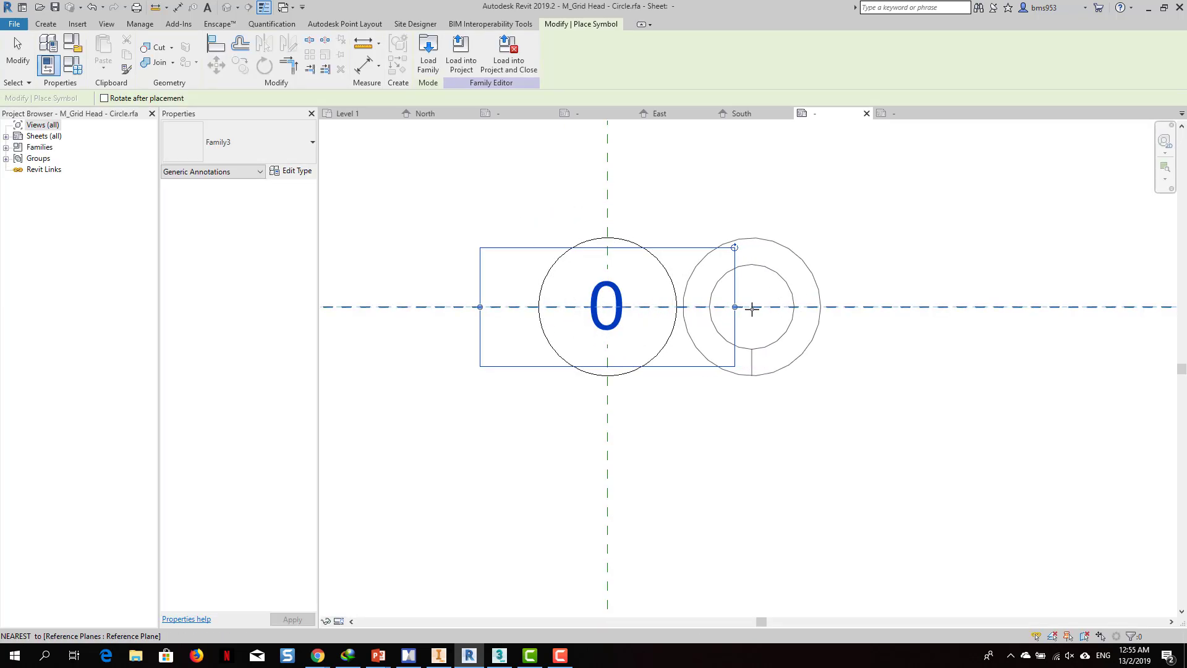
key("Escape")
Delete the original circle around the label in the grid head family.
left_click(620, 236)
scroll(704, 251, "down", 1)
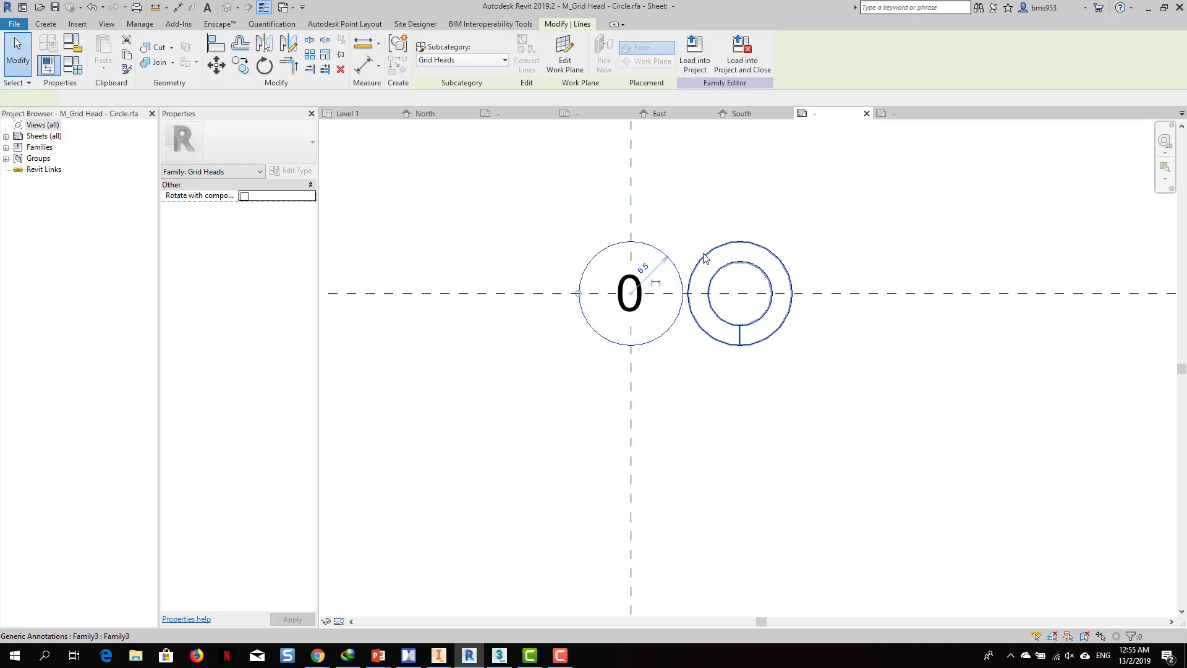
key("Delete")
Move the nested annotation so its centre sits on the reference plane intersection, around the grid number label.
left_click(755, 265)
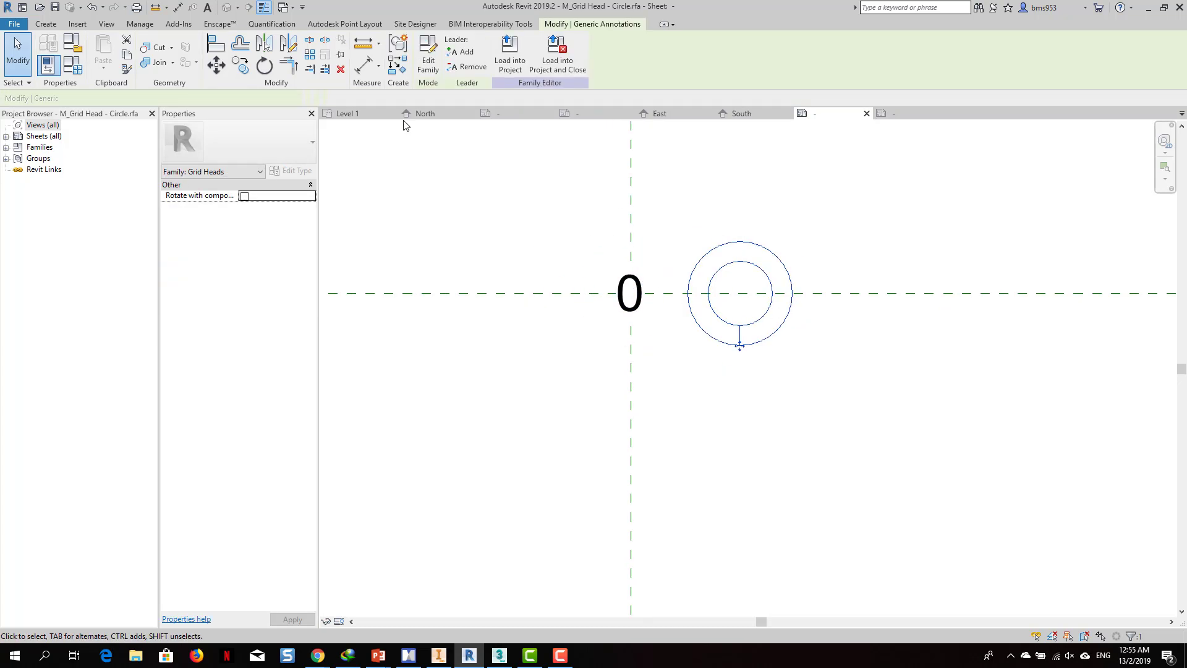
left_click(216, 65)
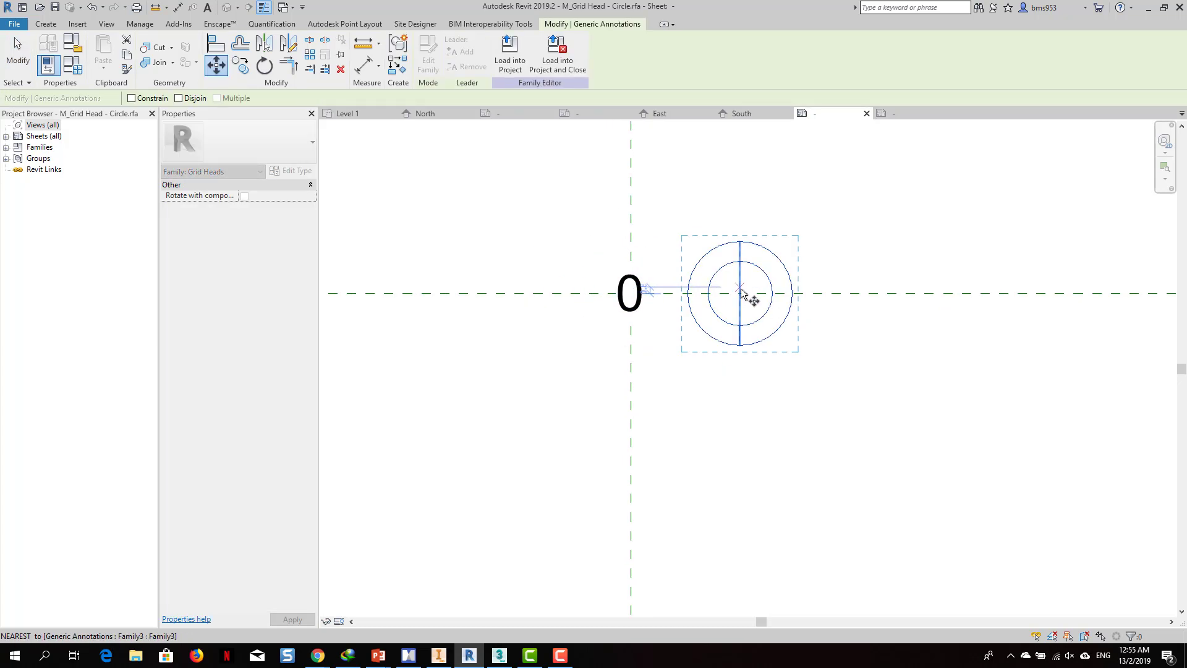
left_click(744, 294)
left_click(629, 293)
left_click(627, 295)
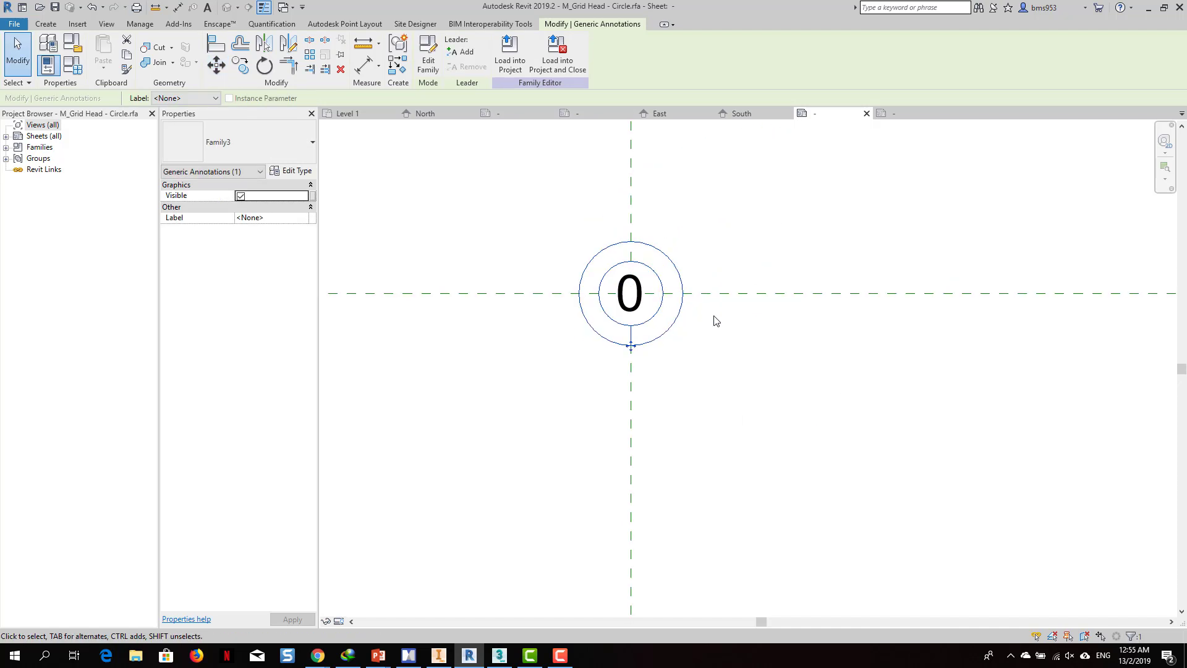
key("Escape")
Check the grid number label's properties and return to the Family3 annotation family.
scroll(634, 293, "up", 3)
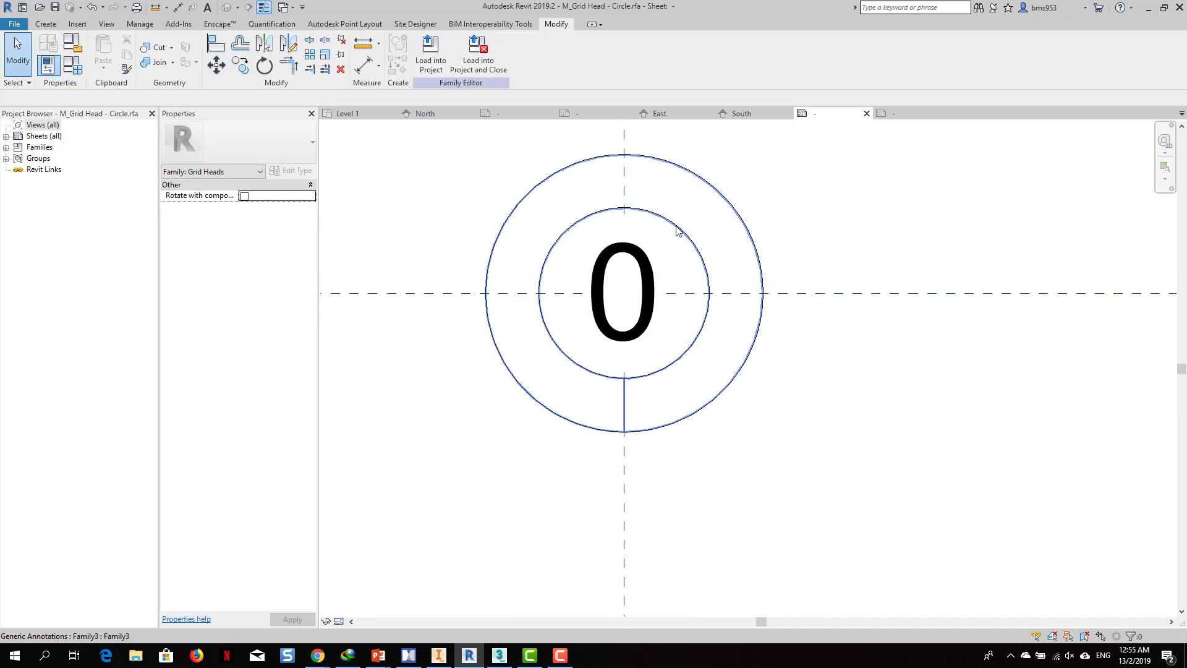
left_click(644, 277)
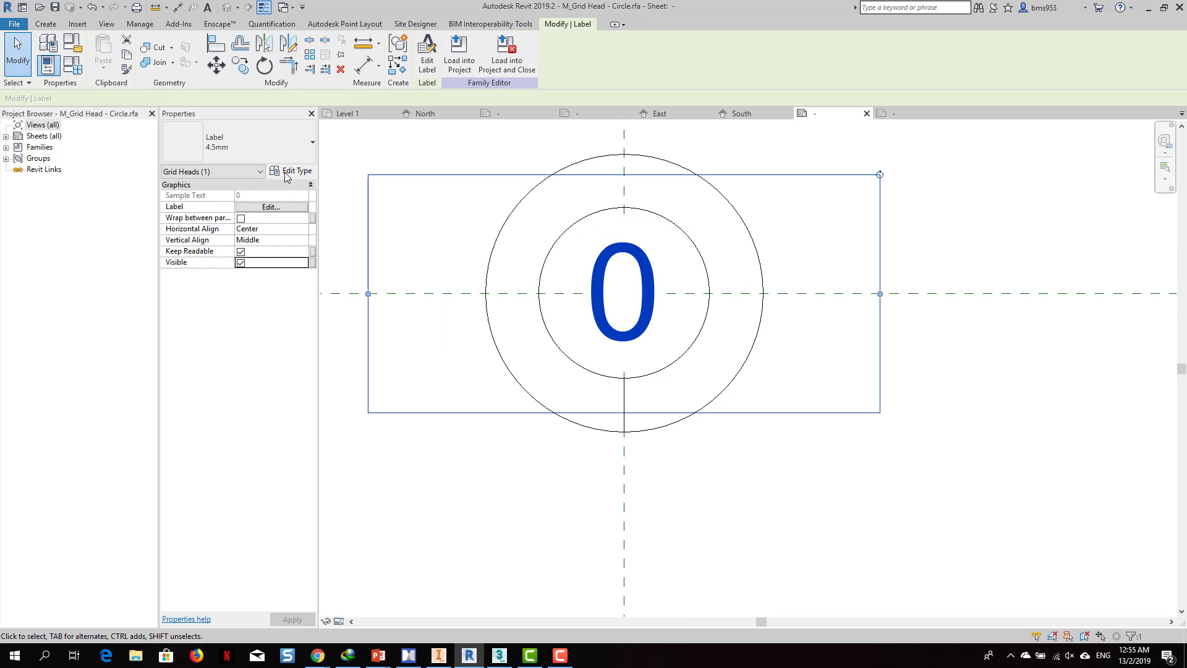
left_click(897, 112)
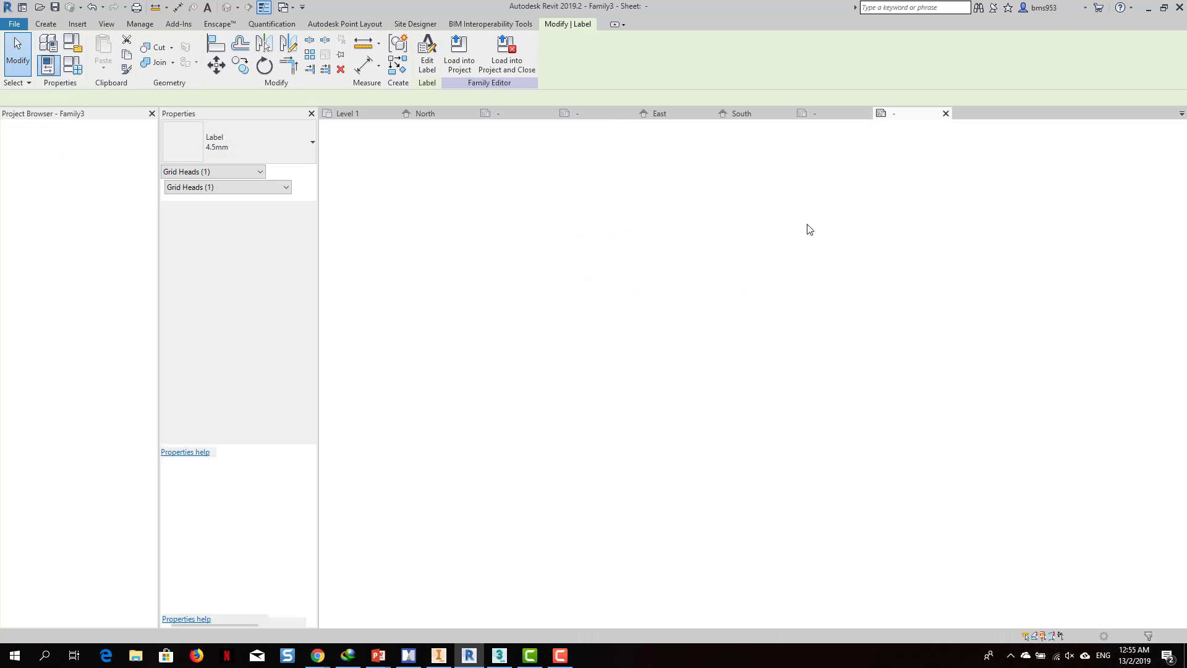
left_click(613, 285)
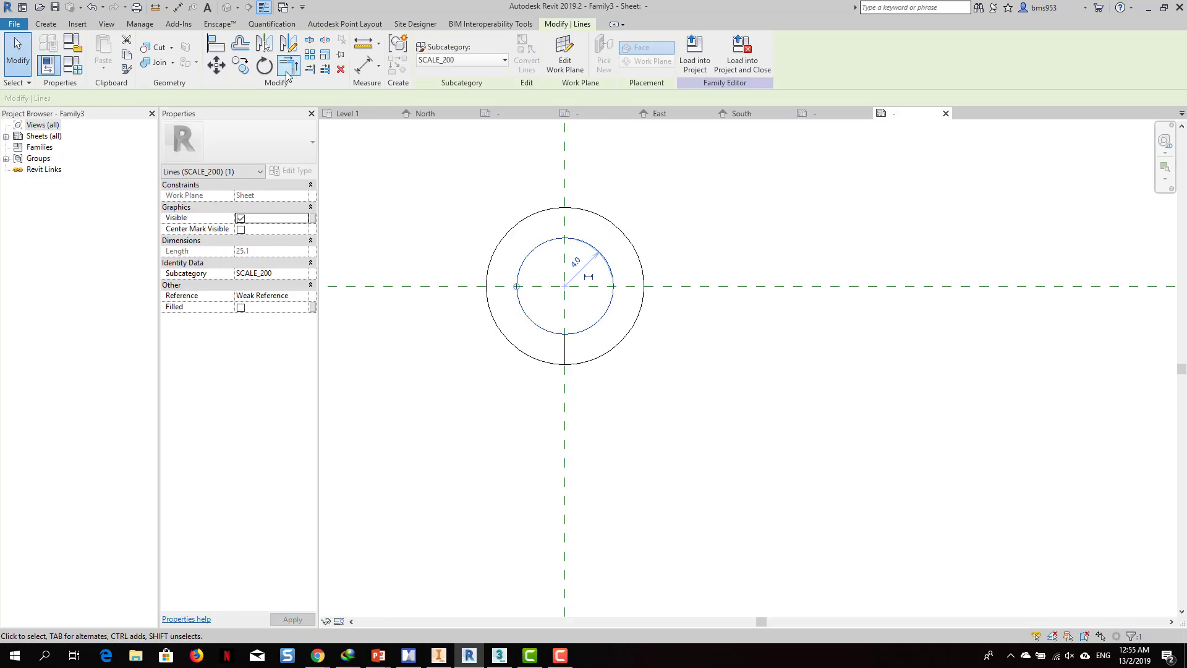
left_click(326, 55)
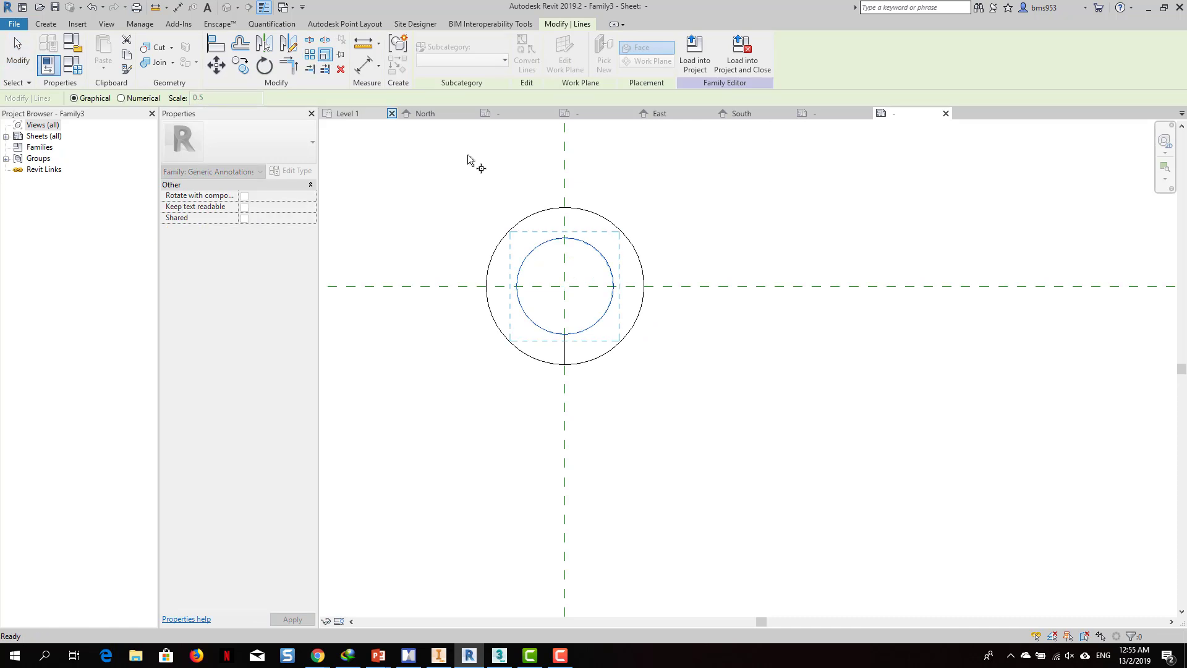
key("Escape")
key("Escape")
Set the inner circle's radius to 4.5 in the generic annotation family.
left_click(604, 257)
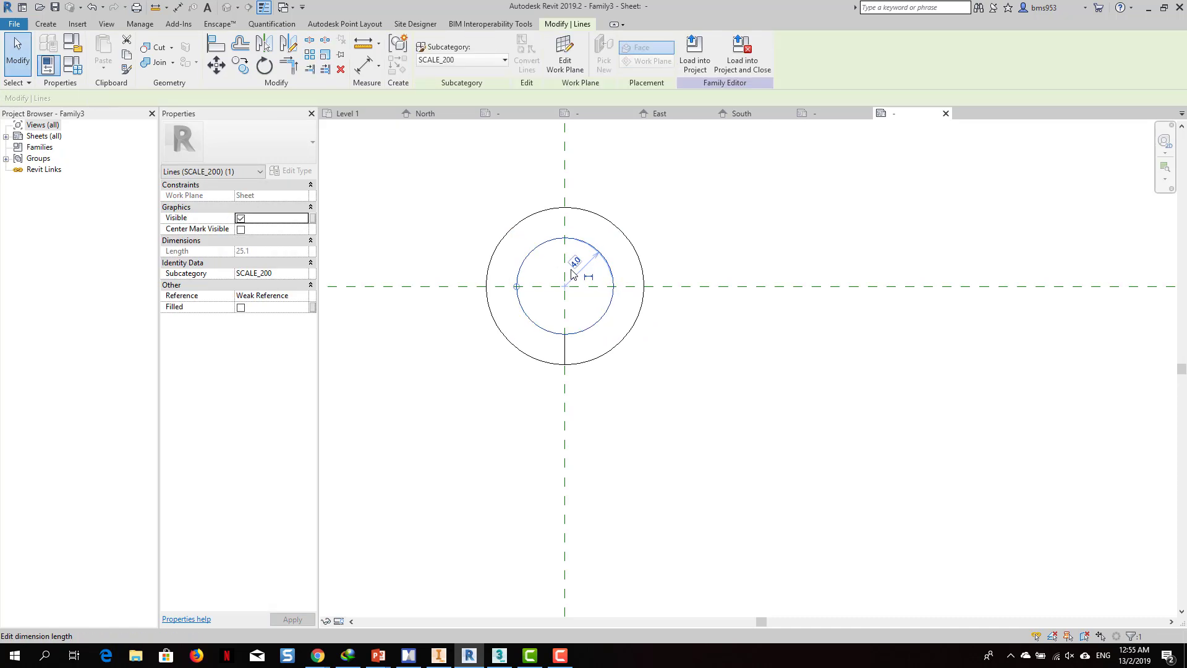
left_click(575, 262)
type("4.5")
key("Return")
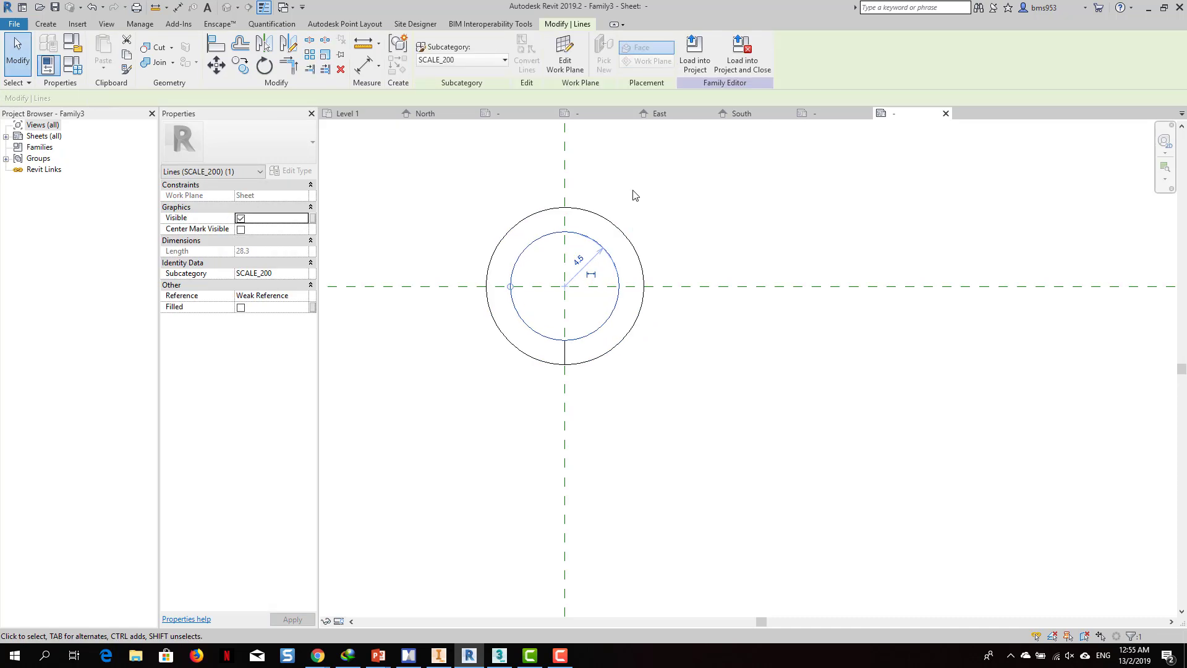
left_click(634, 195)
Reload the edited annotation into M_Grid Head - Circle.rfa, overwriting the version already nested there.
left_click(421, 55)
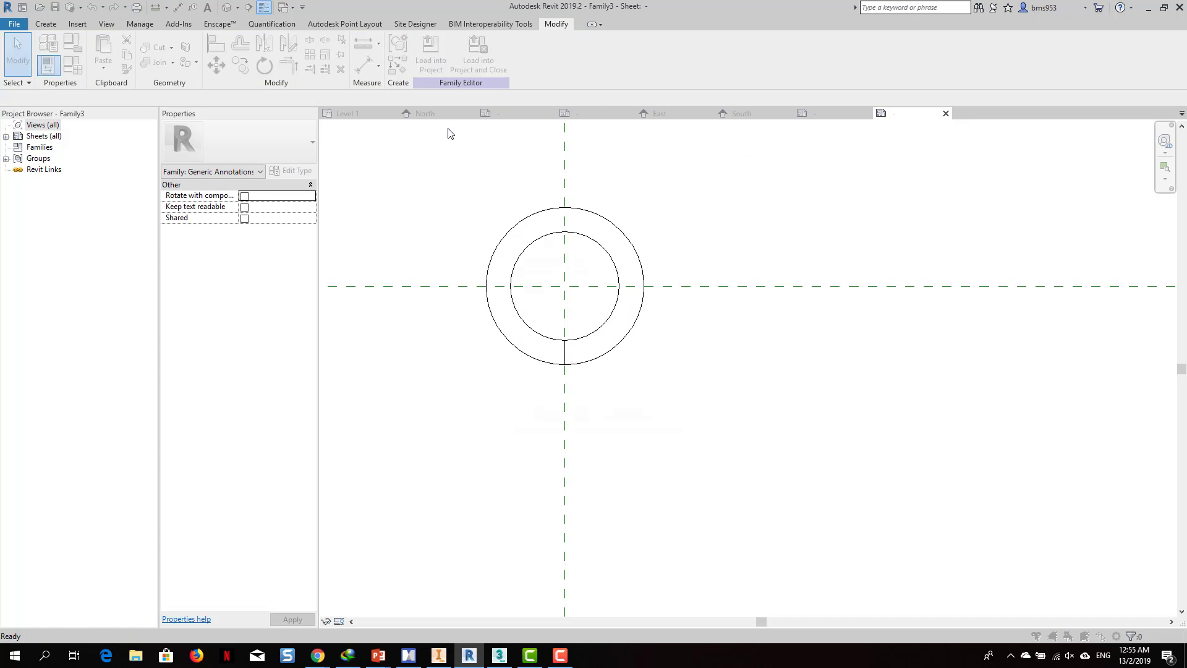
left_click(560, 419)
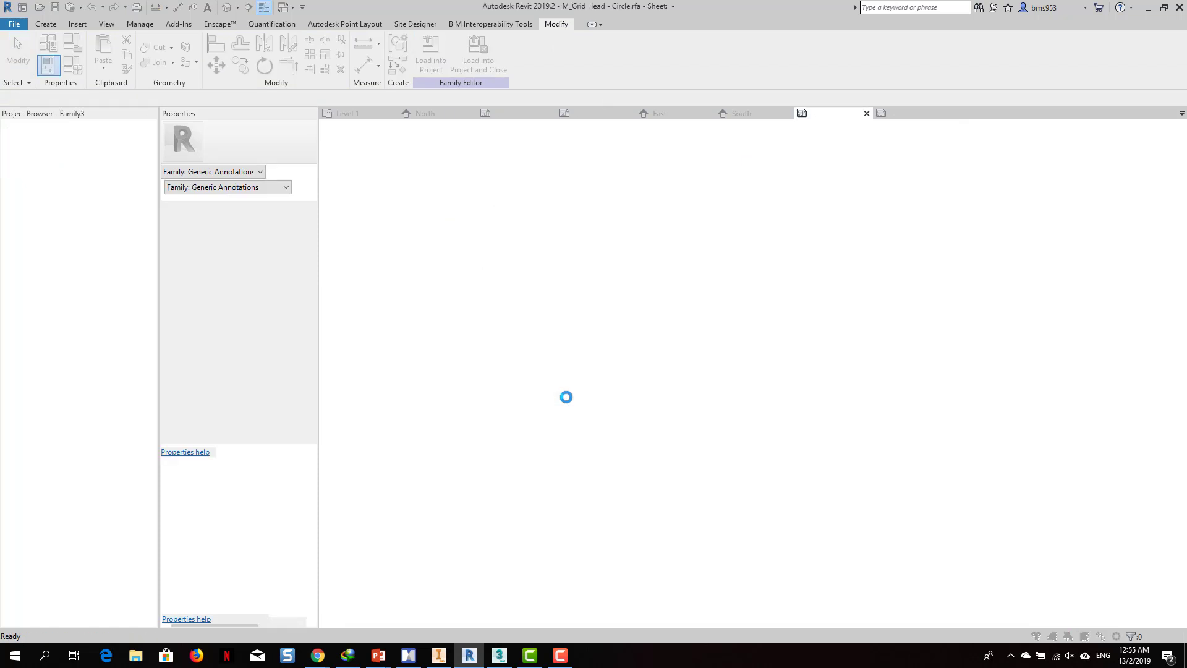
left_click(583, 291)
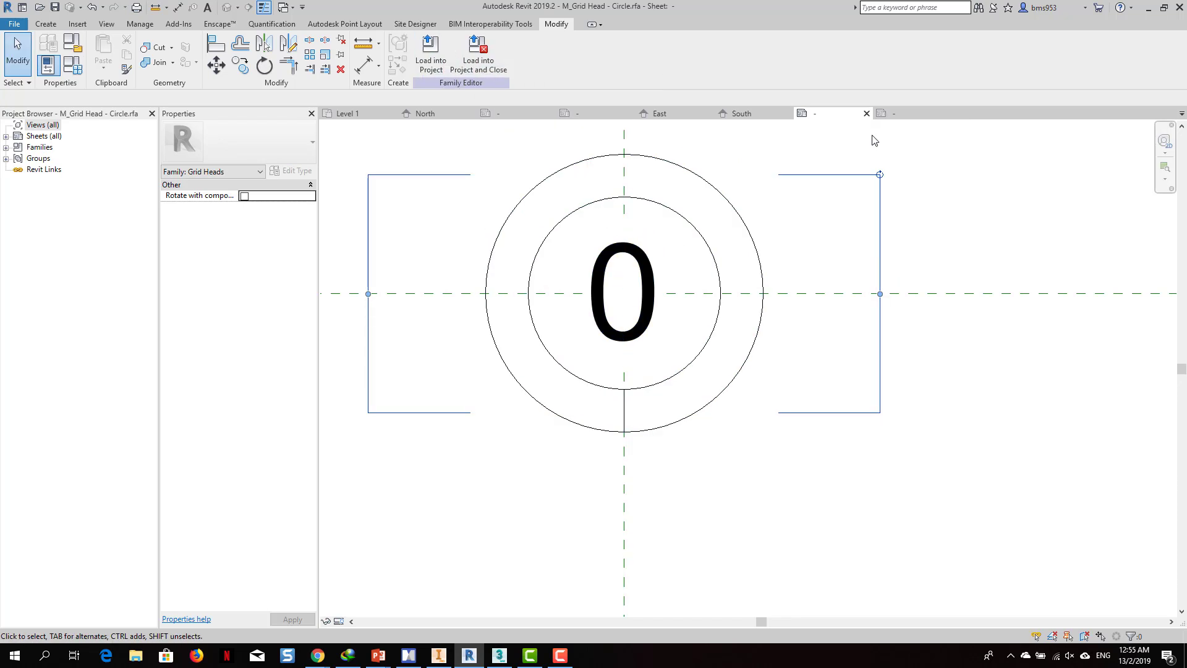
Check the subcategories assigned to the inner and outer circles in the Family3 annotation family.
left_click(904, 118)
left_click(594, 250)
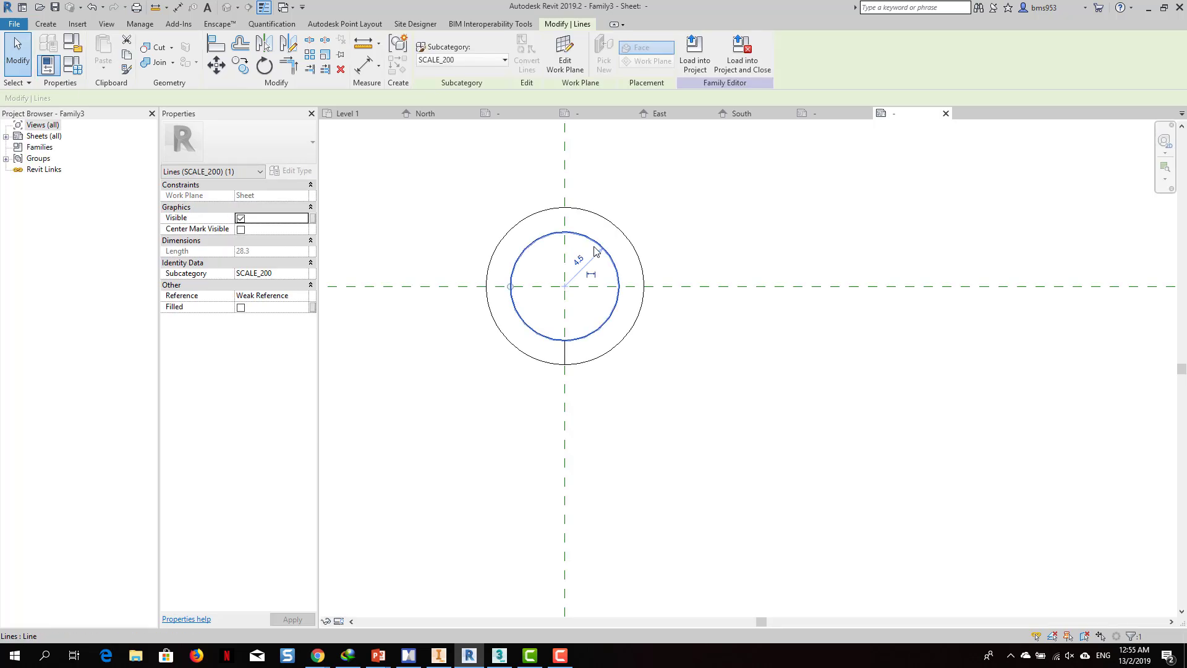
left_click(635, 323)
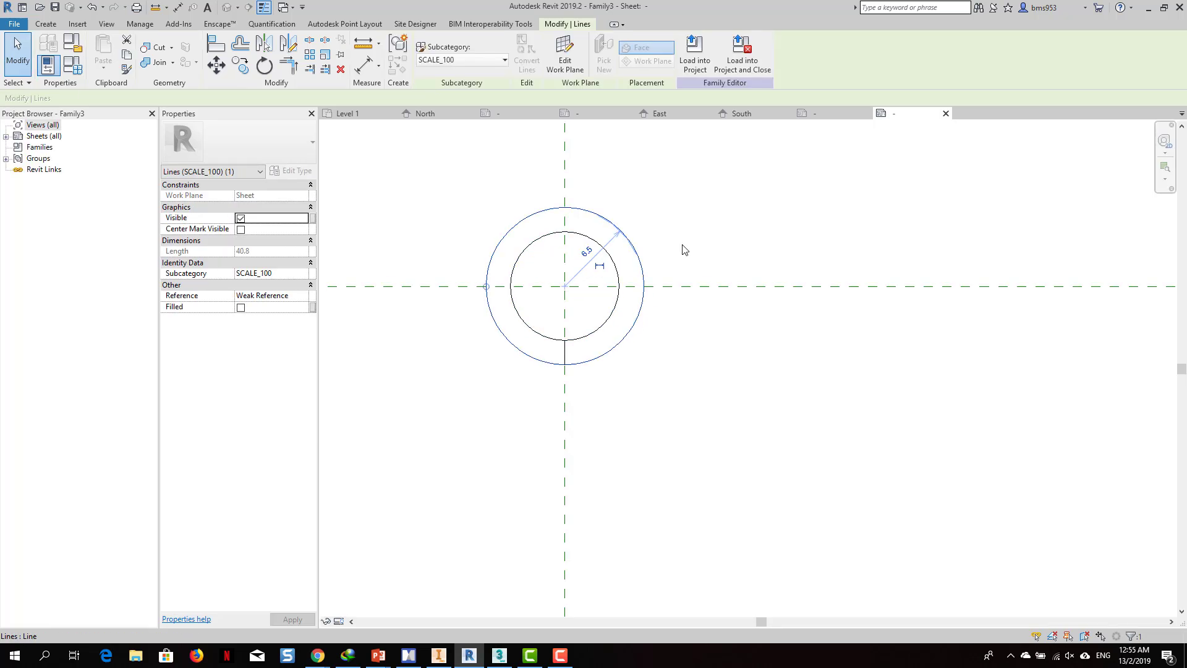
Load the M_Grid Head - Circle family into Project3, overwriting the existing version.
left_click(820, 112)
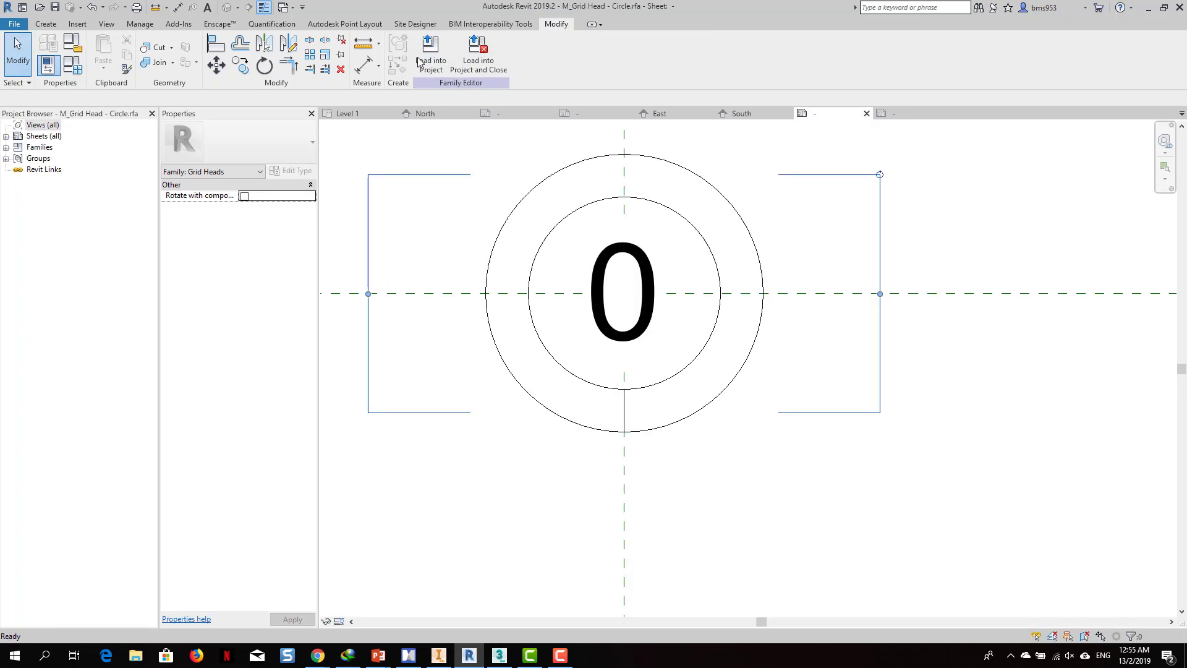
left_click(431, 62)
left_click(516, 290)
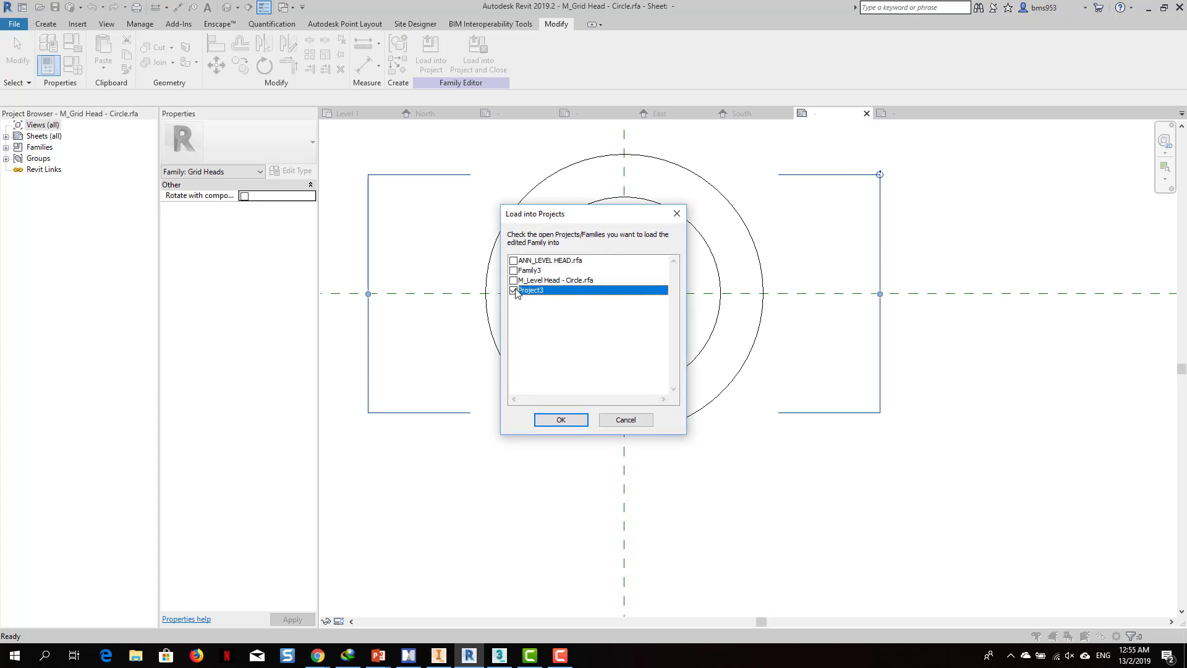
left_click(561, 420)
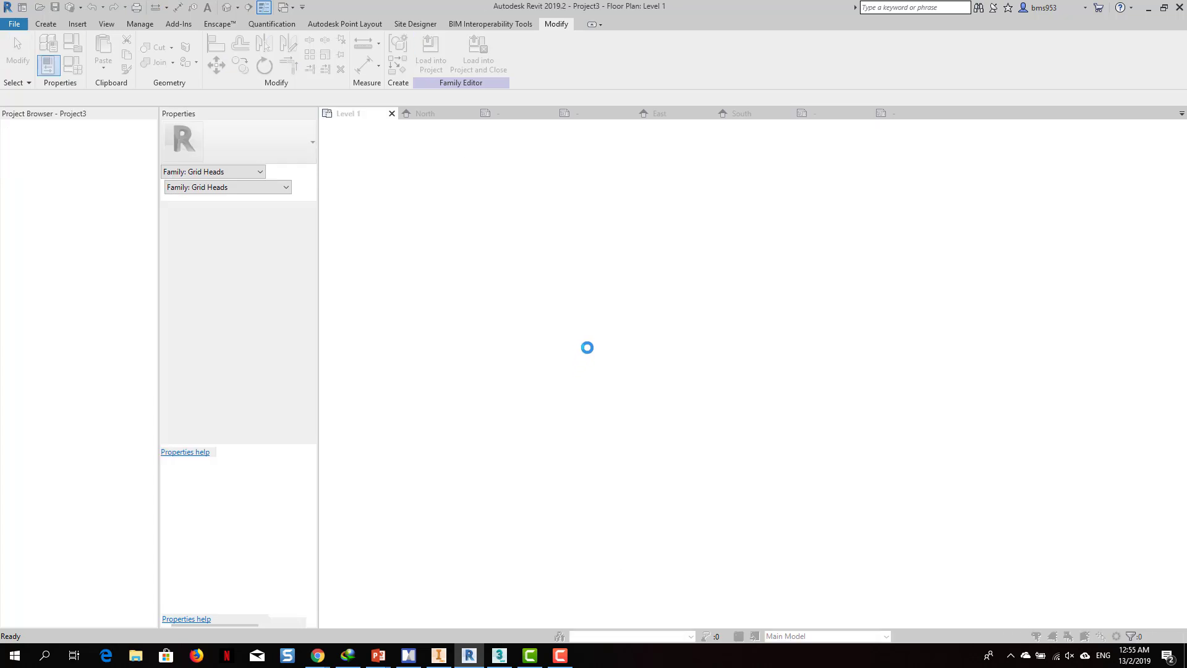
left_click(557, 297)
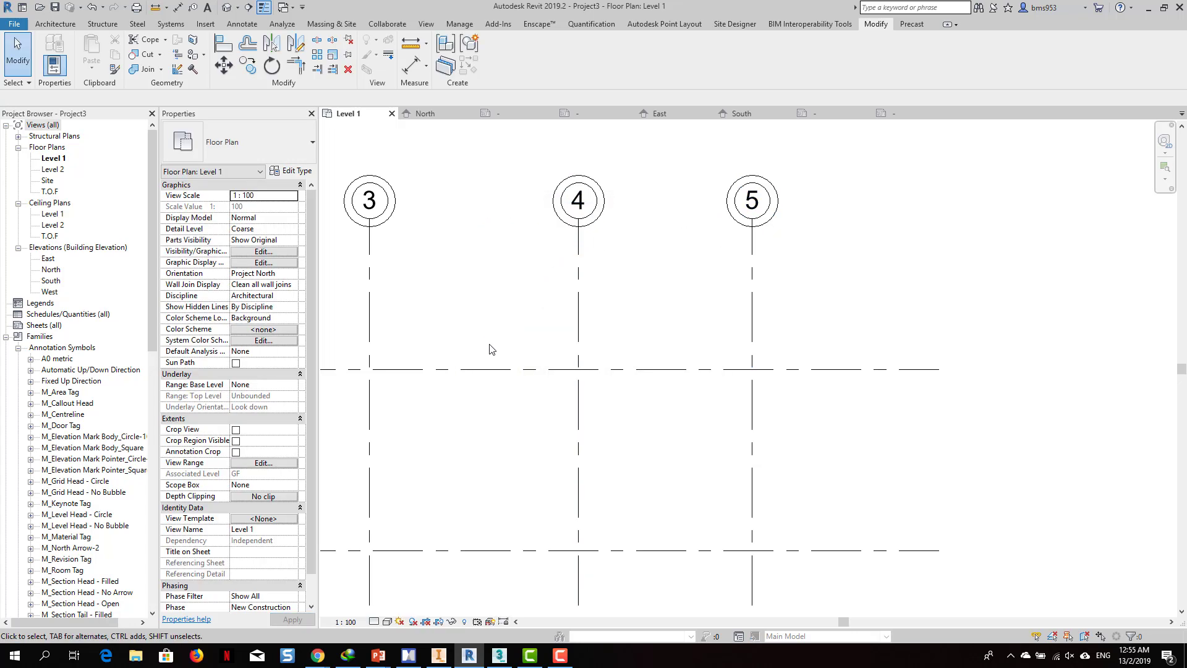
Open the visibility/graphic overrides of the Level 1 floor plan and look through the Generic Models subcategories.
scroll(575, 235, "down", 2)
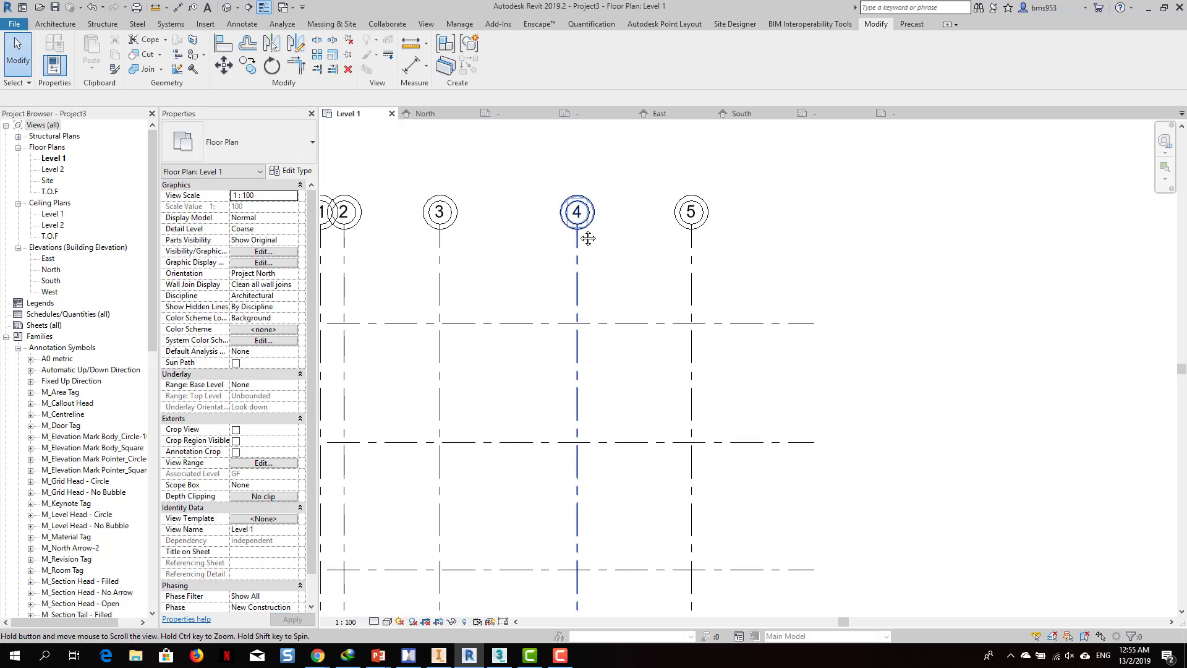
middle_click_drag(587, 233, 699, 217)
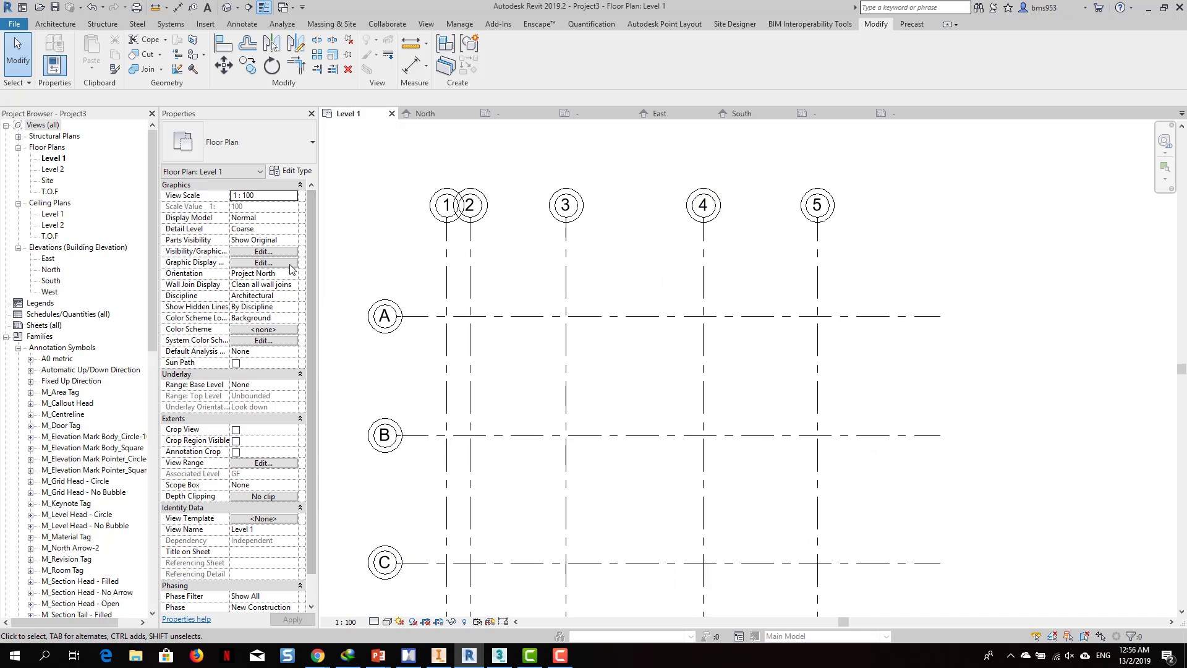
left_click(286, 252)
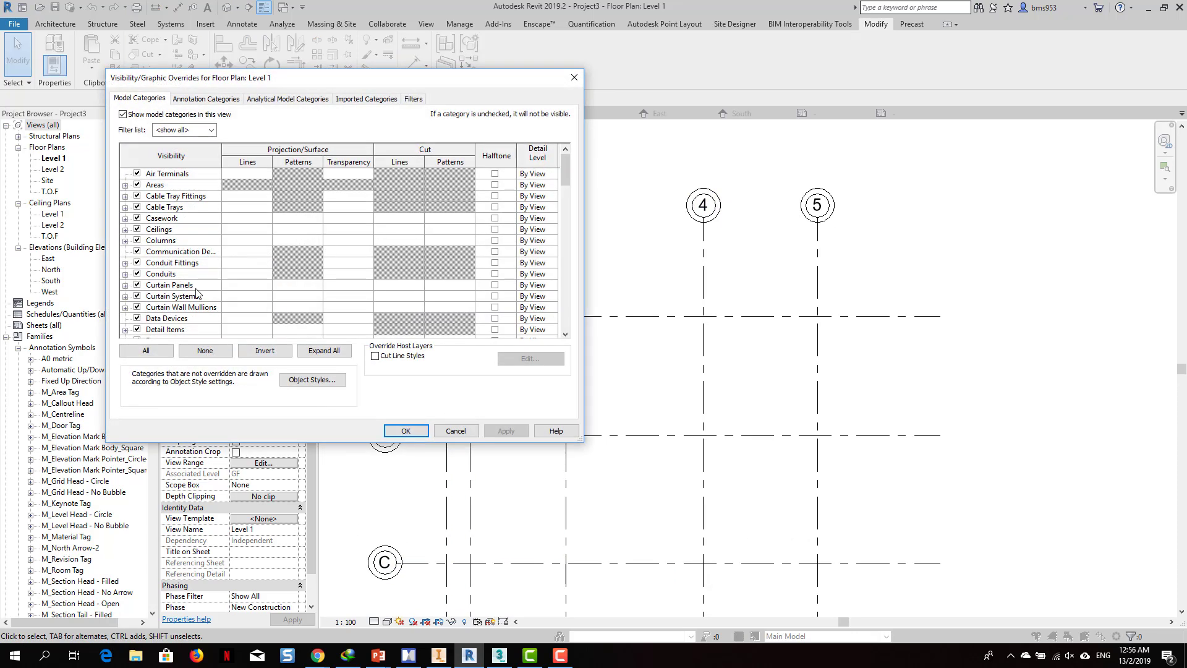
key("g")
left_click(125, 319)
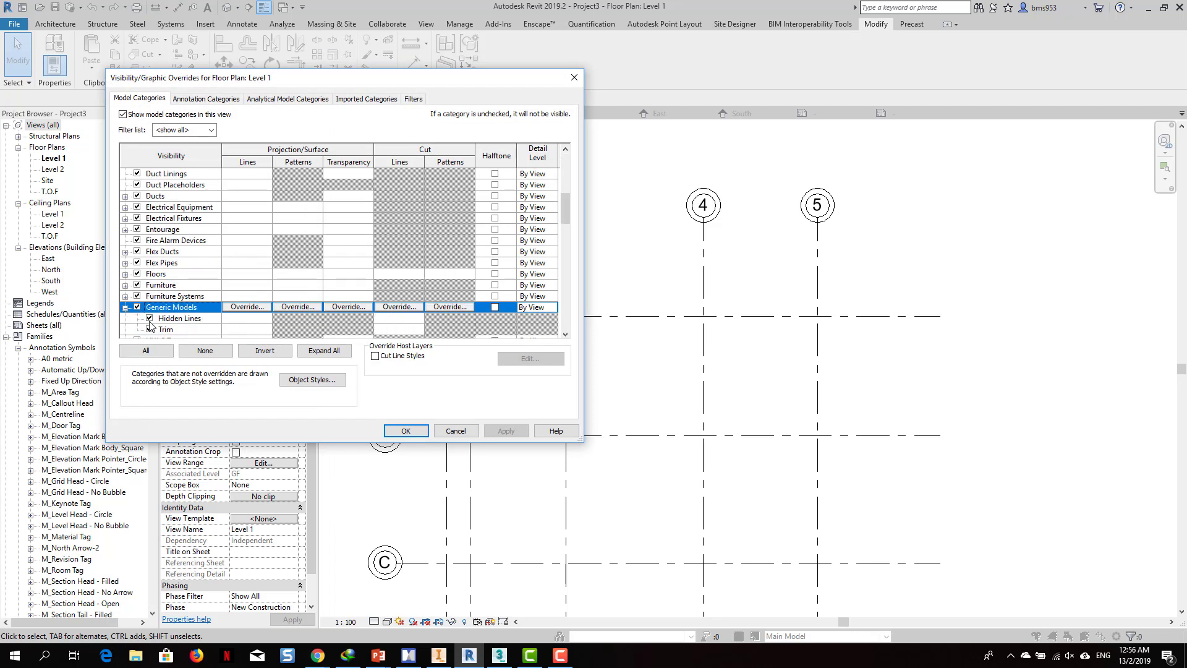
scroll(167, 298, "down", 1)
Hide the SCALE_200 subcategory of Generic Annotations in the Level 1 view and apply the change.
left_click(198, 100)
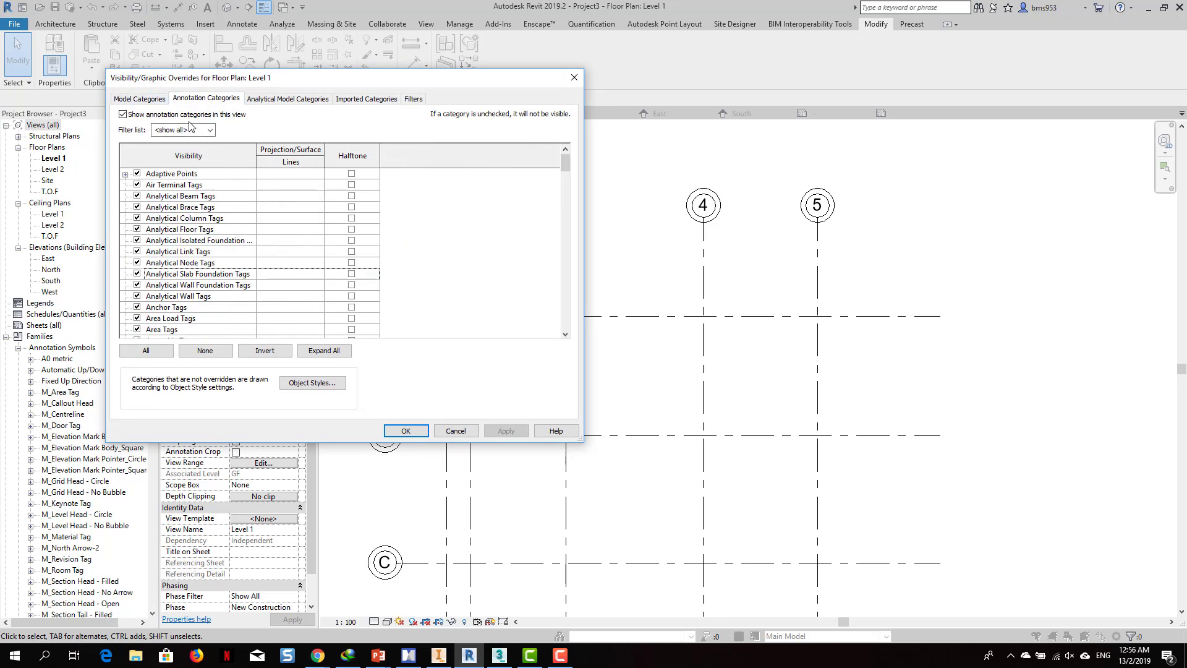
left_click(183, 209)
key("g")
left_click(126, 240)
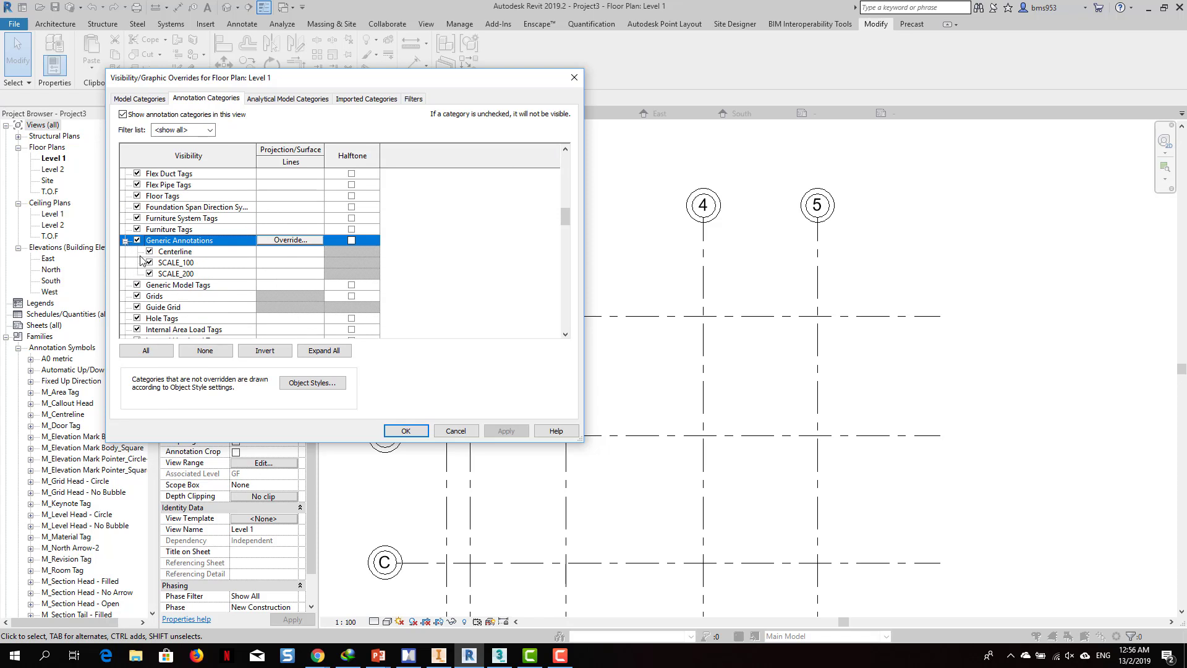
left_click(149, 274)
left_click(511, 431)
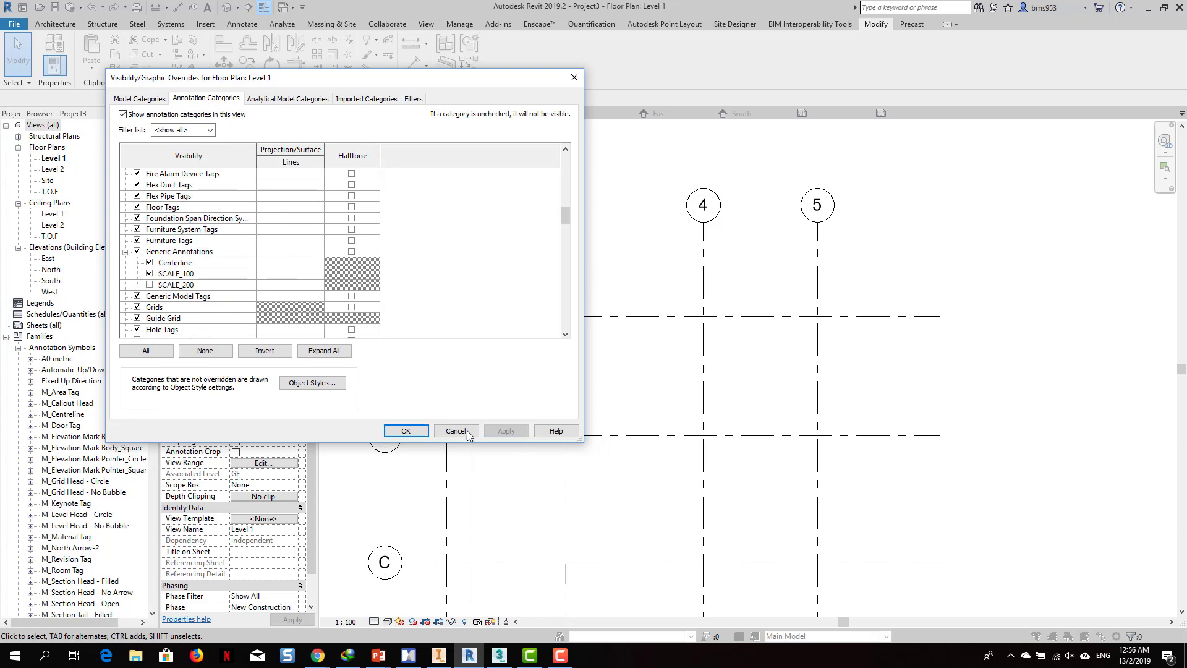
Show the SCALE_200 subcategory, hide SCALE_100 in the Level 1 view, and accept the overrides.
left_click(149, 284)
left_click(149, 273)
left_click(506, 431)
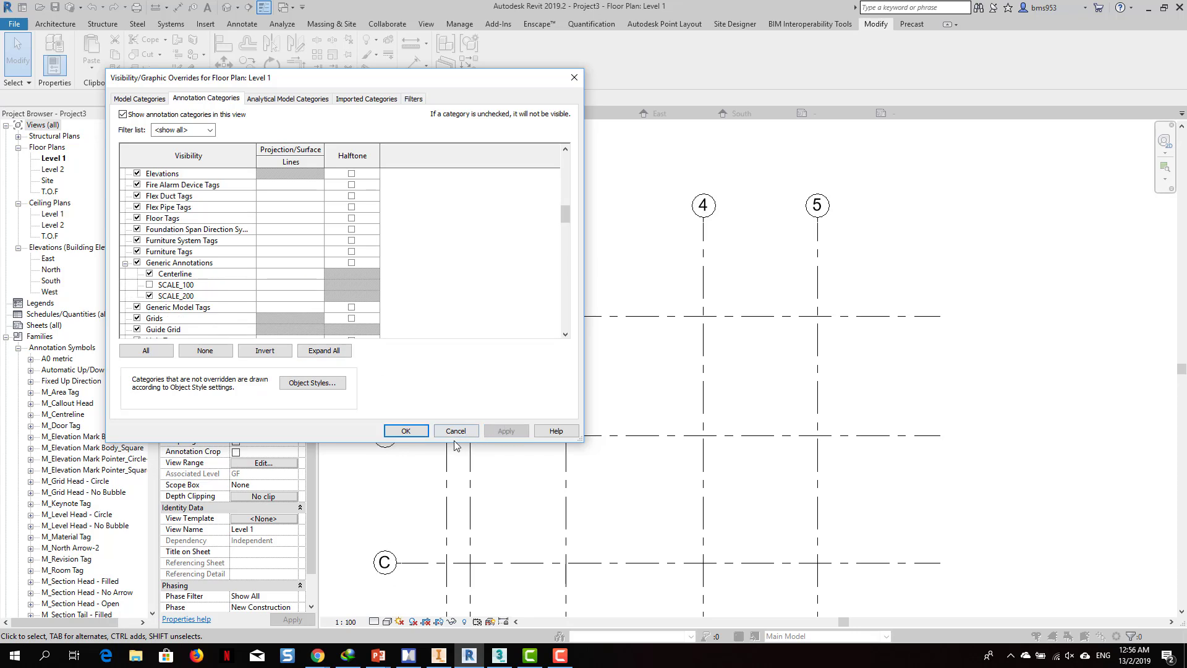
left_click(418, 433)
scroll(540, 235, "up", 1)
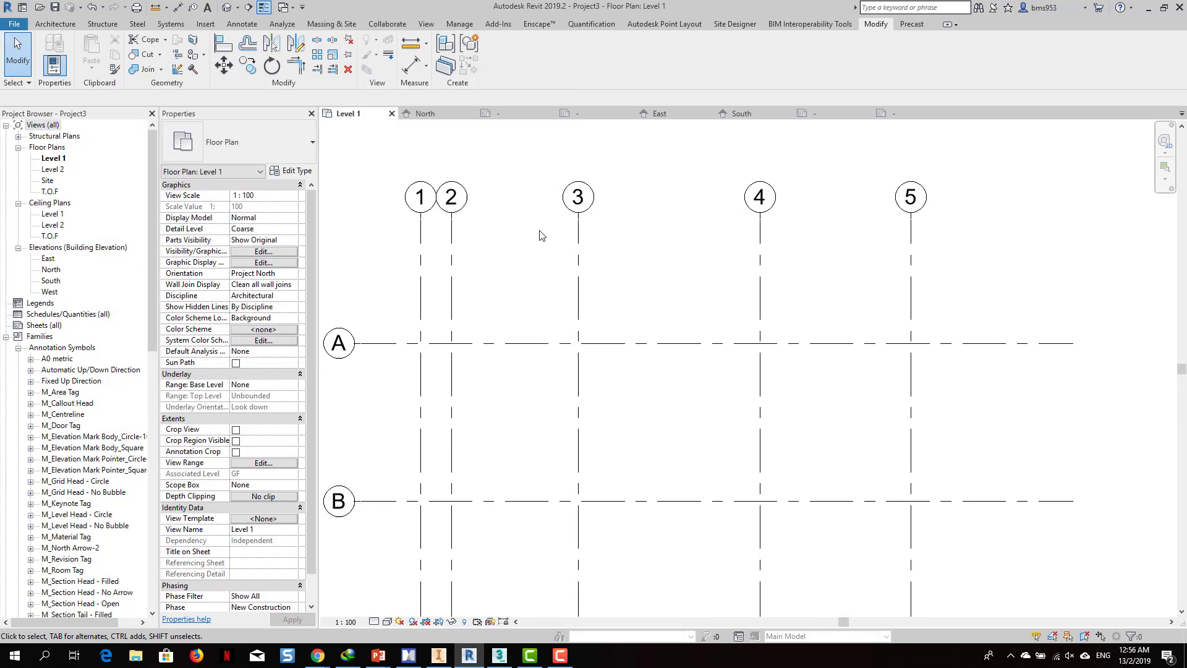
scroll(540, 235, "up", 1)
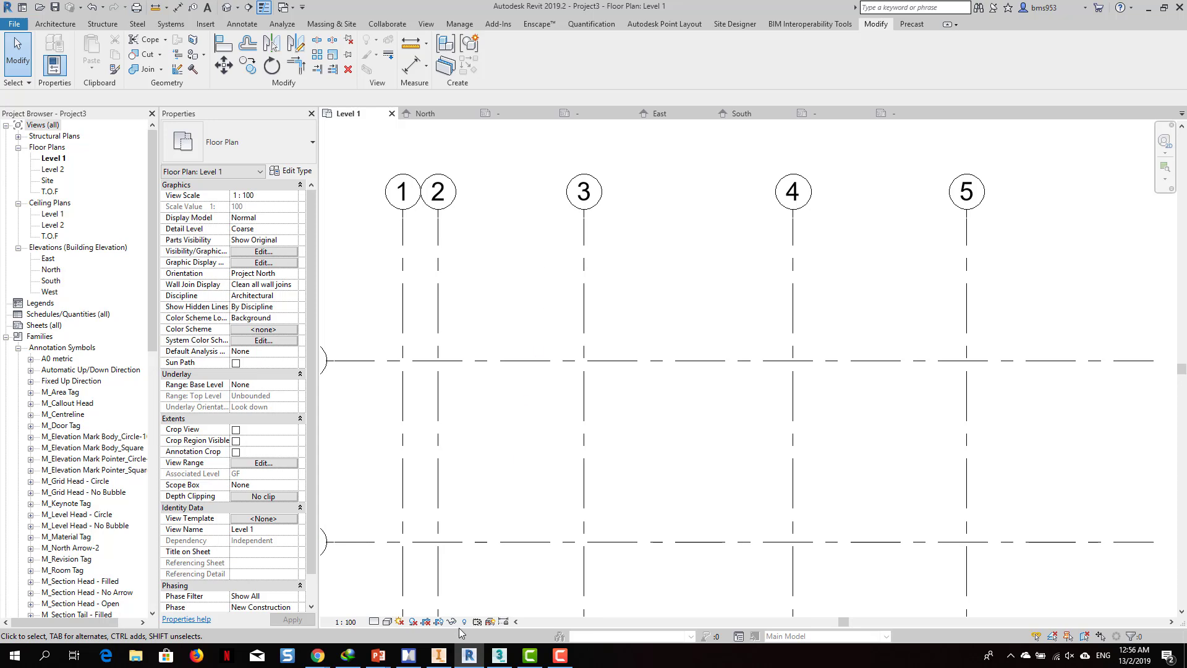
Switch to the National CAD Standard page in Chrome and examine the section 4.2.7 line-width and text-size table and the preceding drawing scales table.
mouse_move(317, 656)
left_click(459, 580)
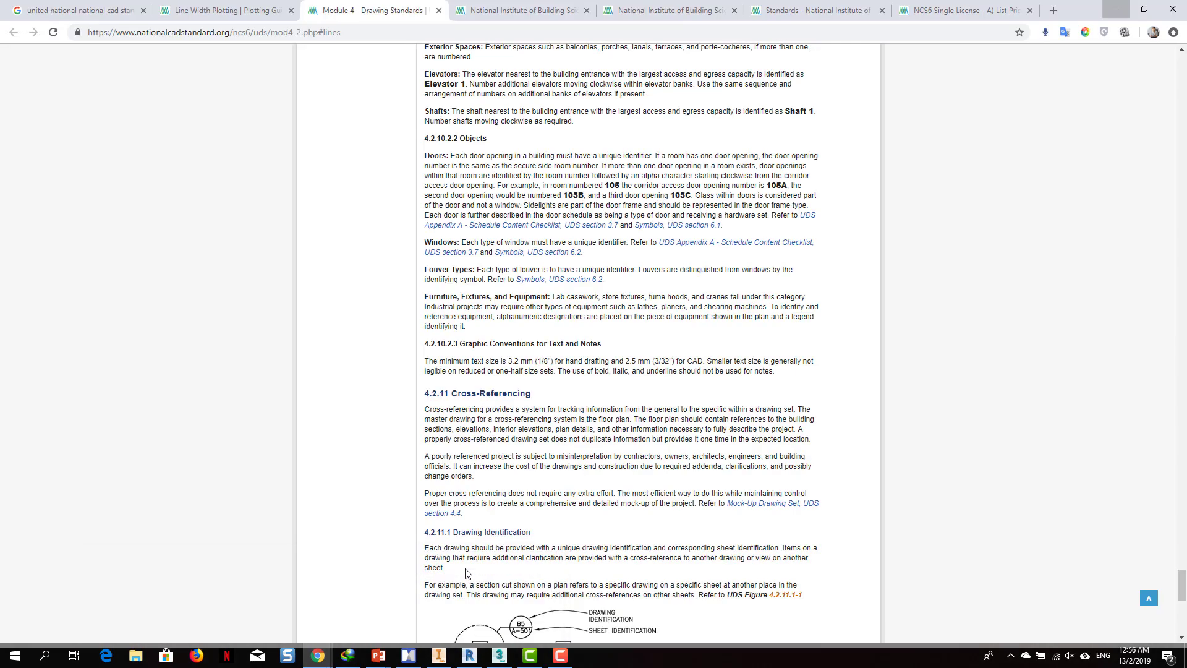
scroll(592, 176, "up", 10)
scroll(592, 176, "up", 8)
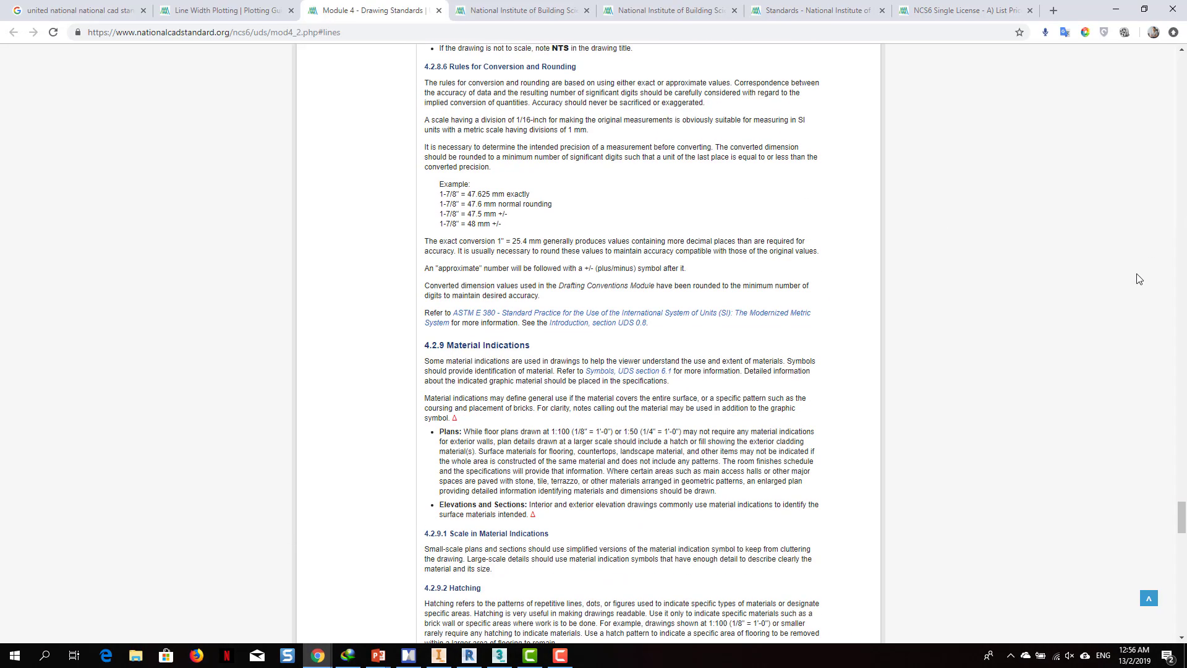
left_click_drag(1181, 517, 1182, 265)
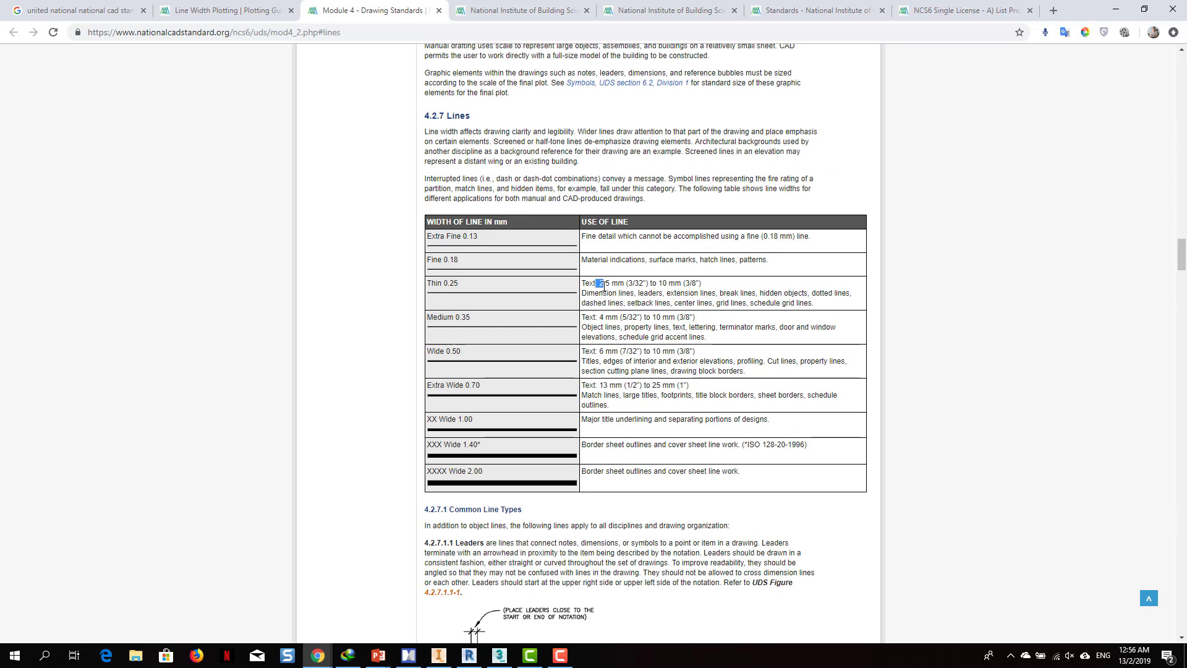
left_click_drag(600, 285, 612, 283)
scroll(604, 367, "up", 6)
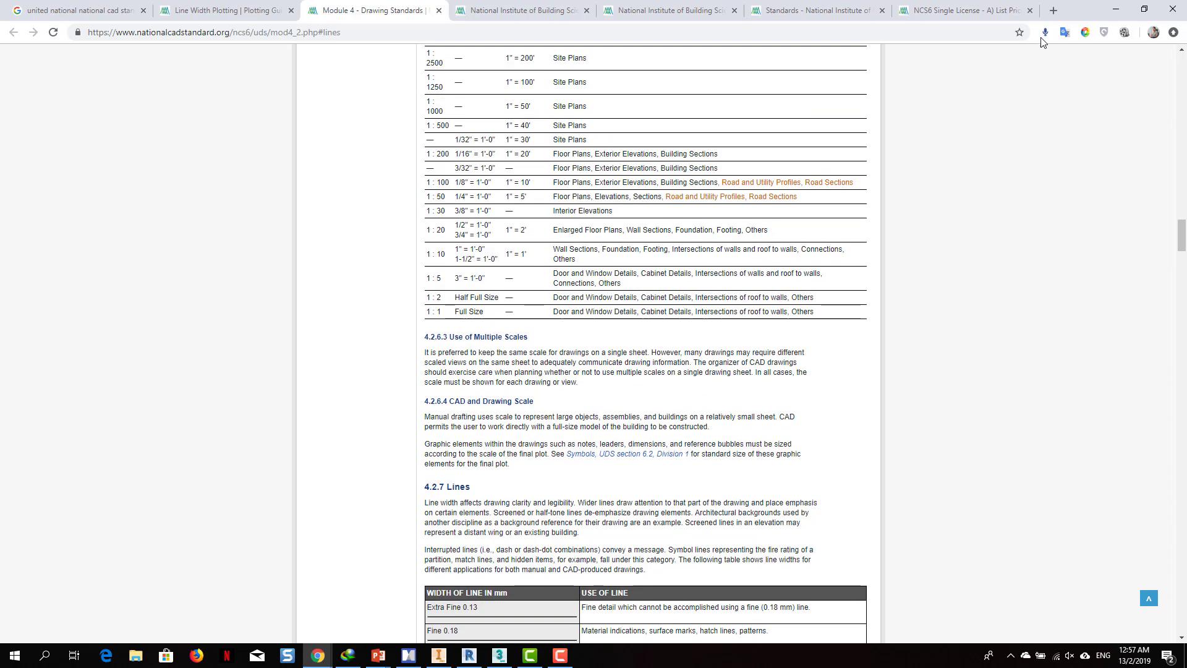
left_click(1117, 10)
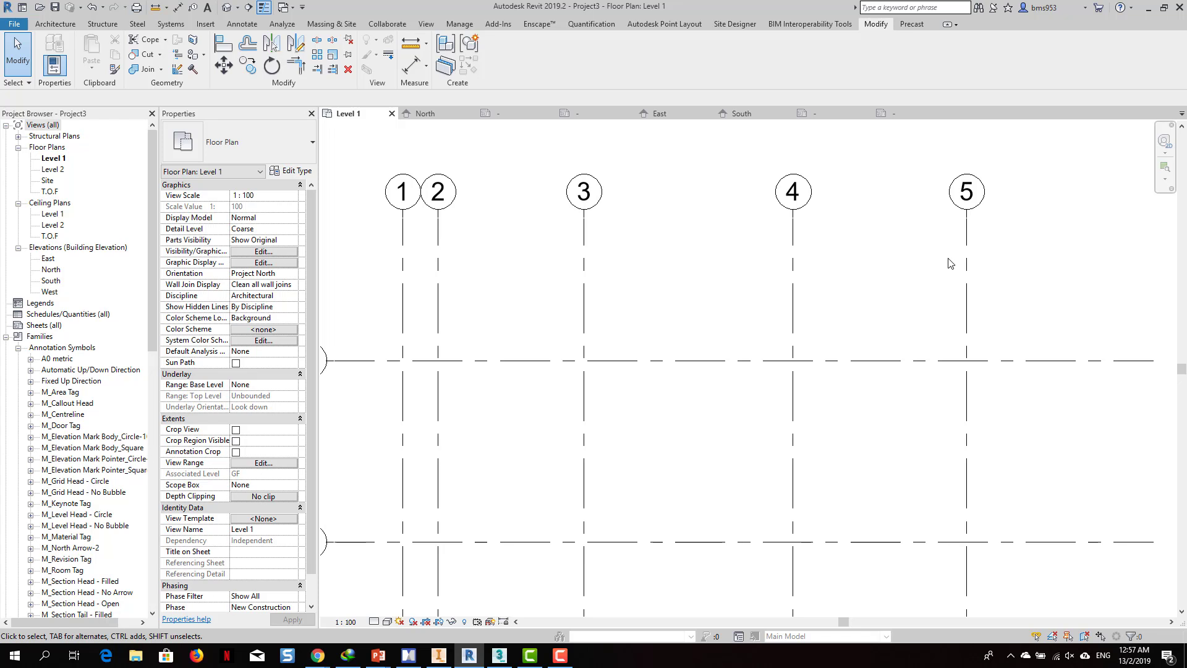
scroll(946, 261, "down", 2)
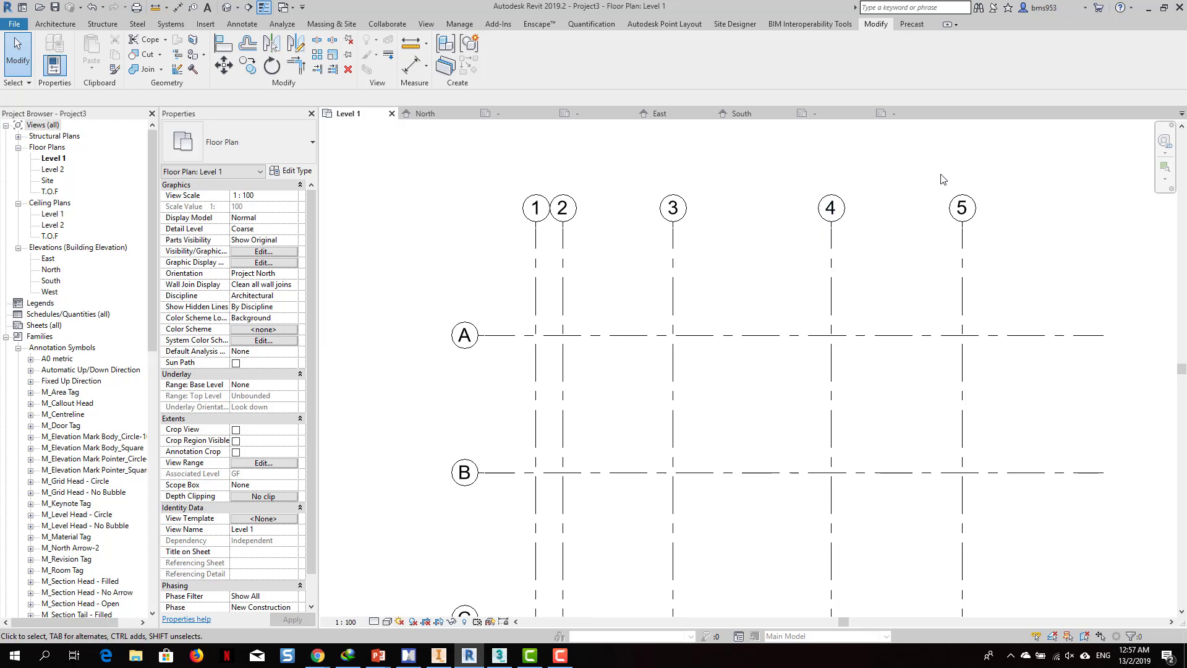
scroll(966, 217, "up", 2)
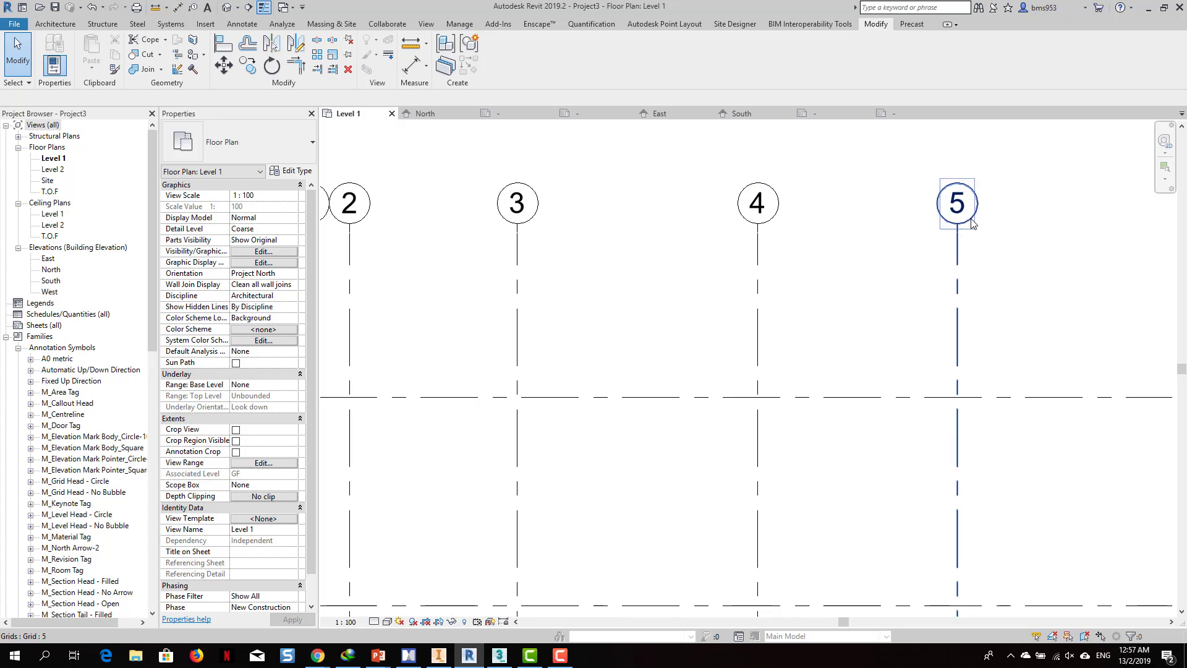
scroll(959, 208, "up", 1)
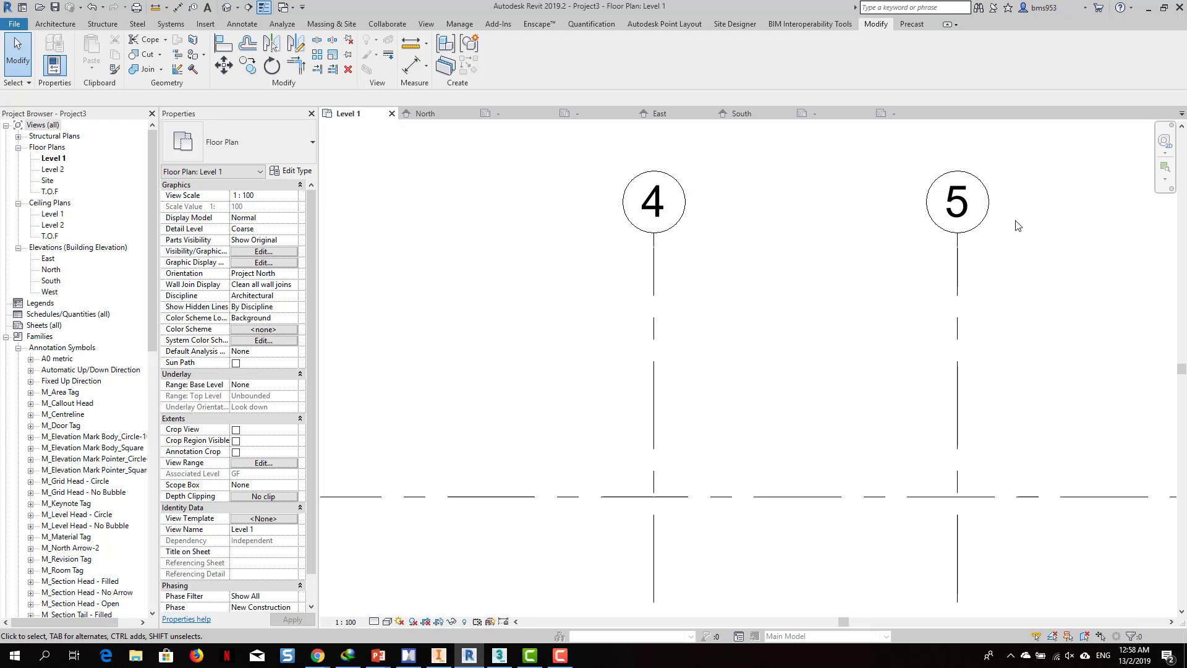
left_click(975, 217)
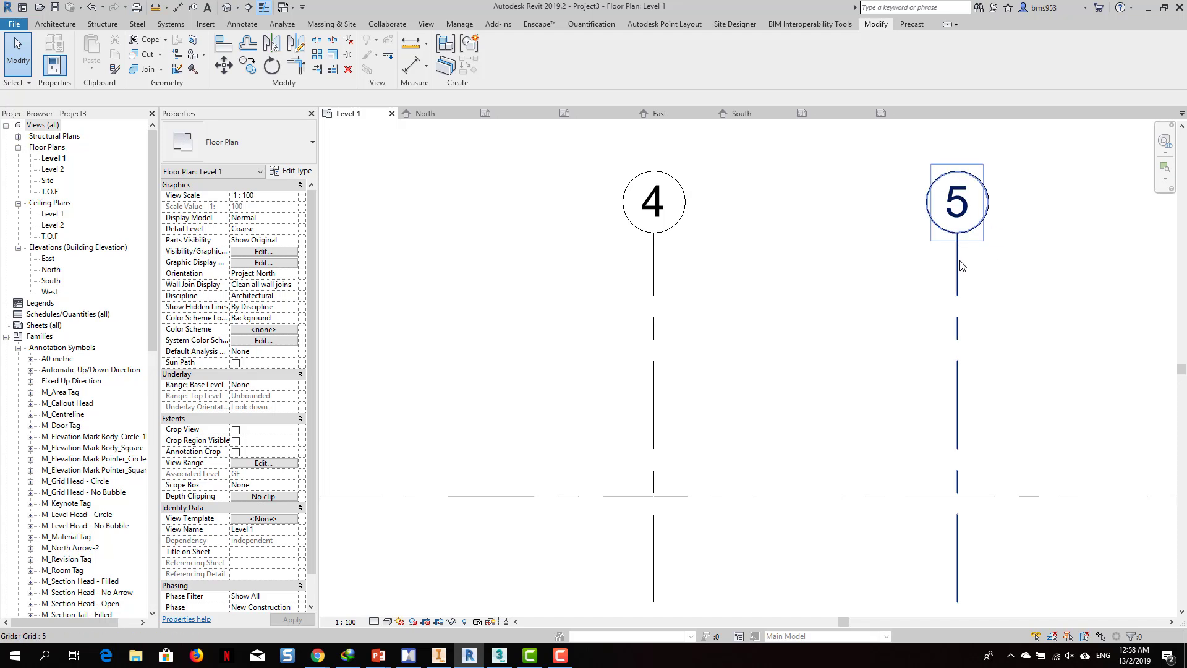
left_click(1023, 247)
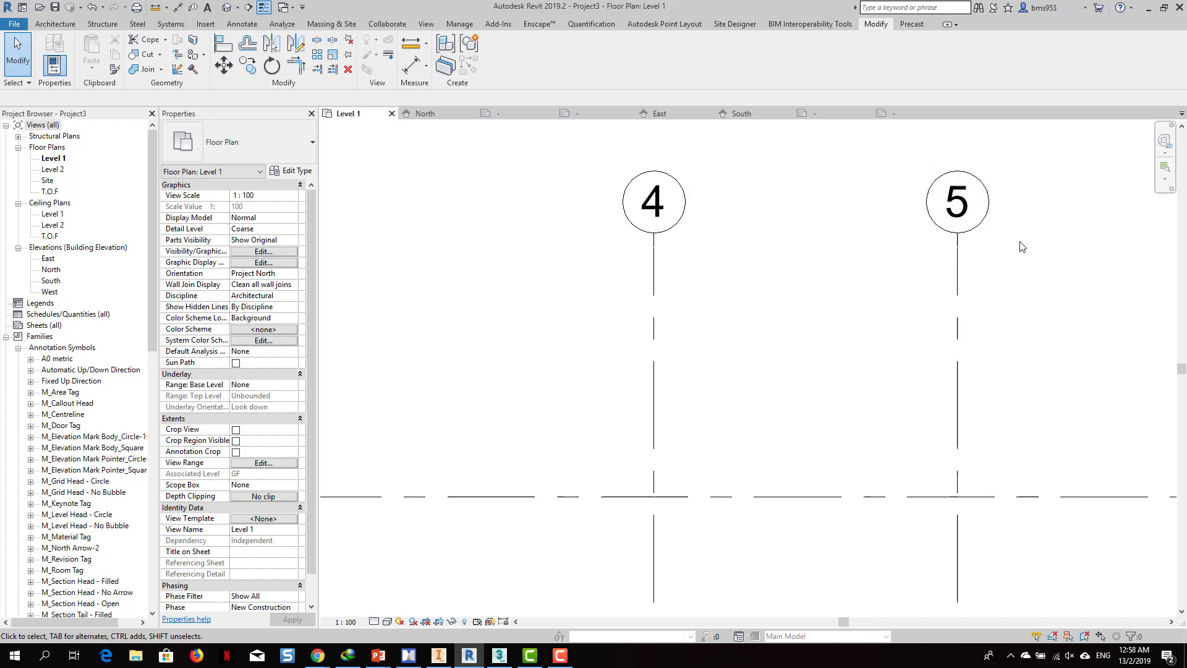